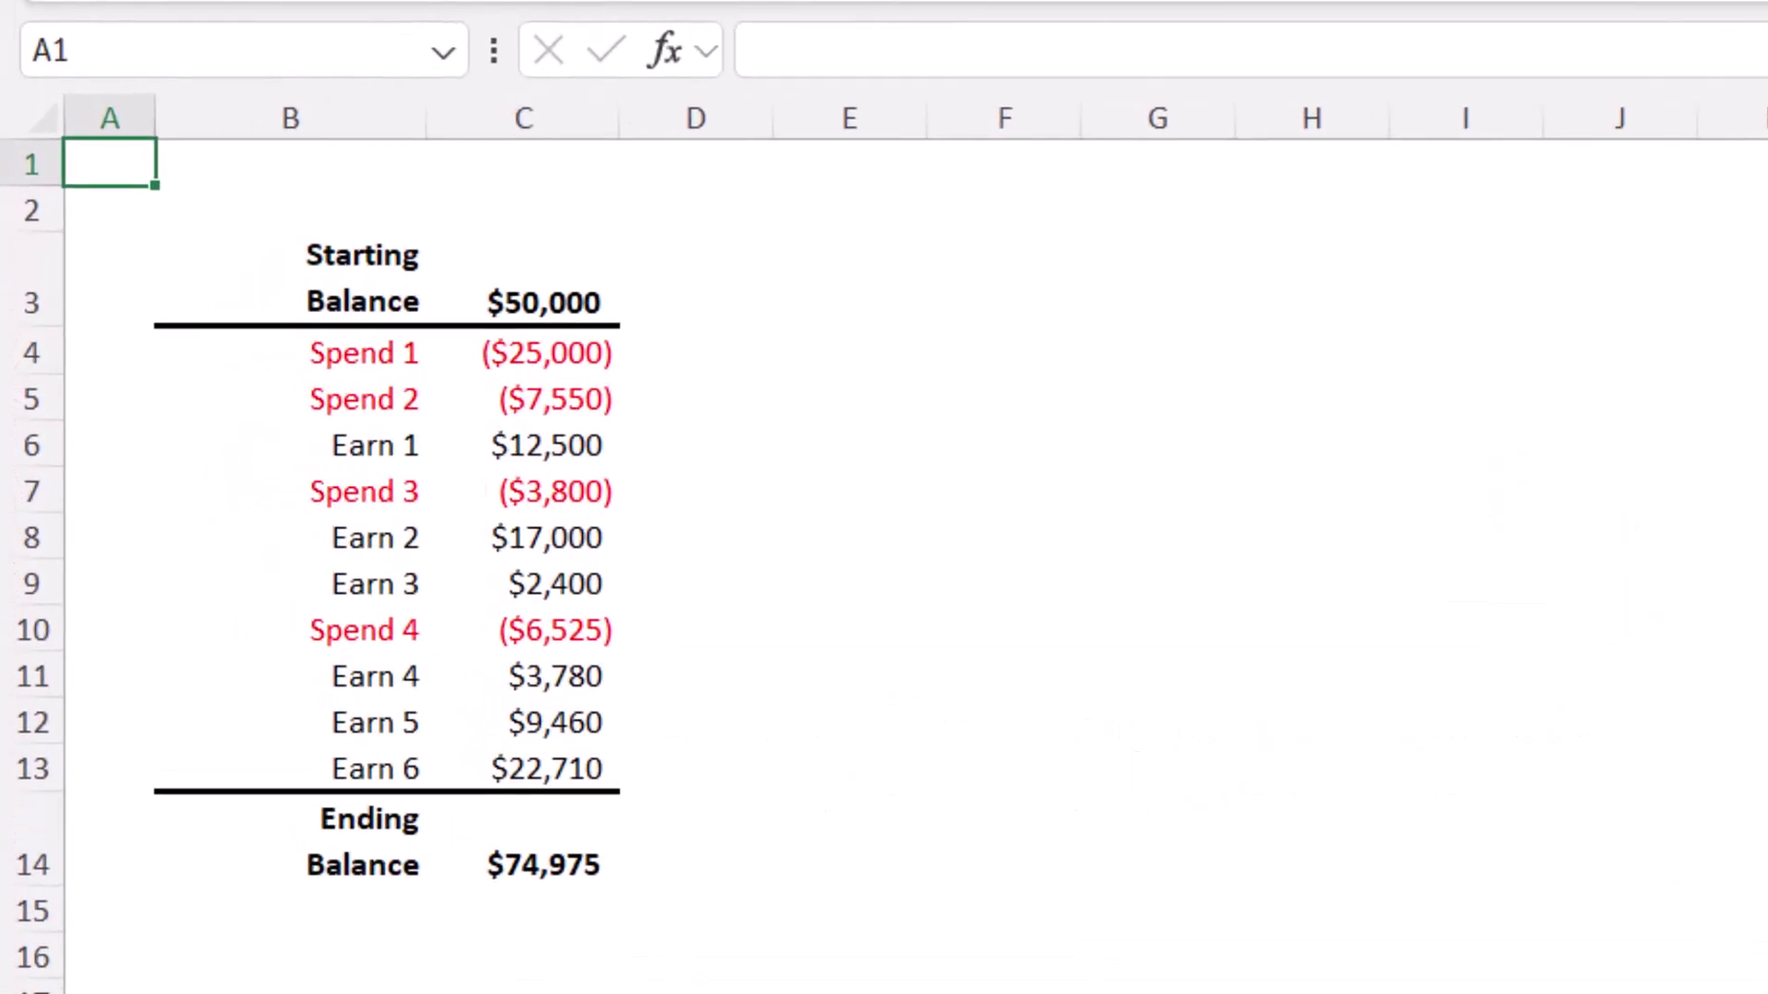
- Review the balance table's amounts, labels and the ending balance sum formula
click(592, 288)
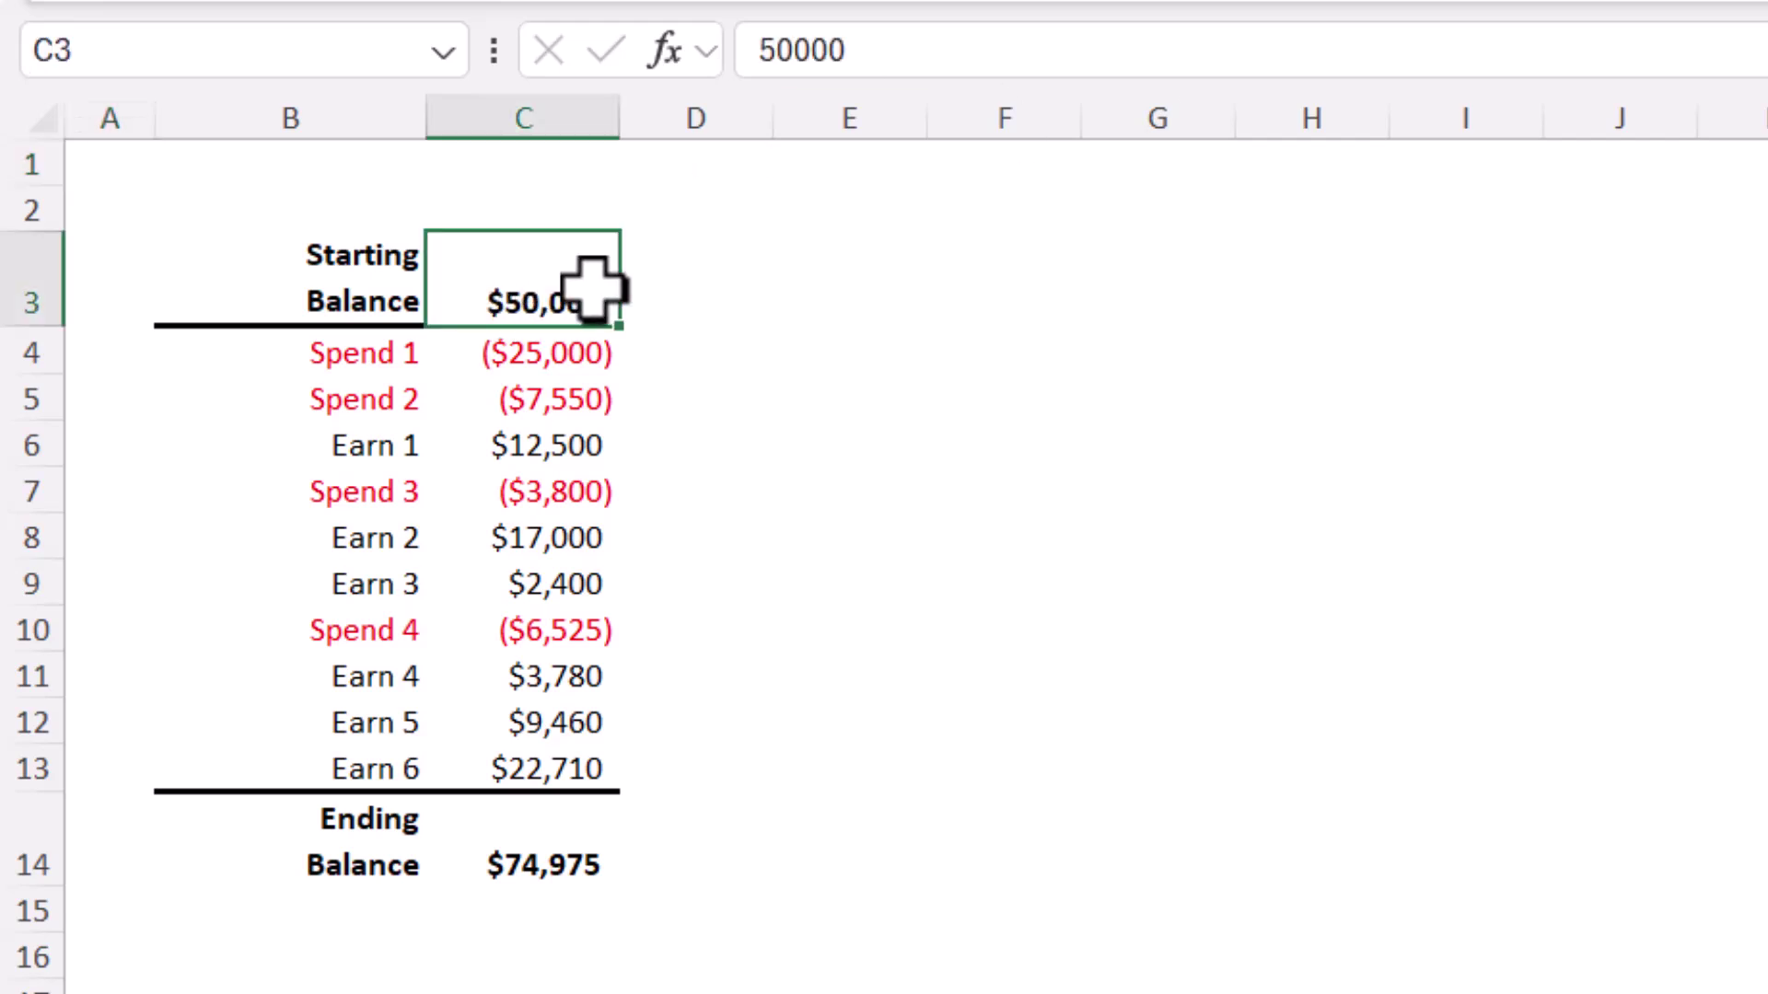
drag(580, 355, 584, 770)
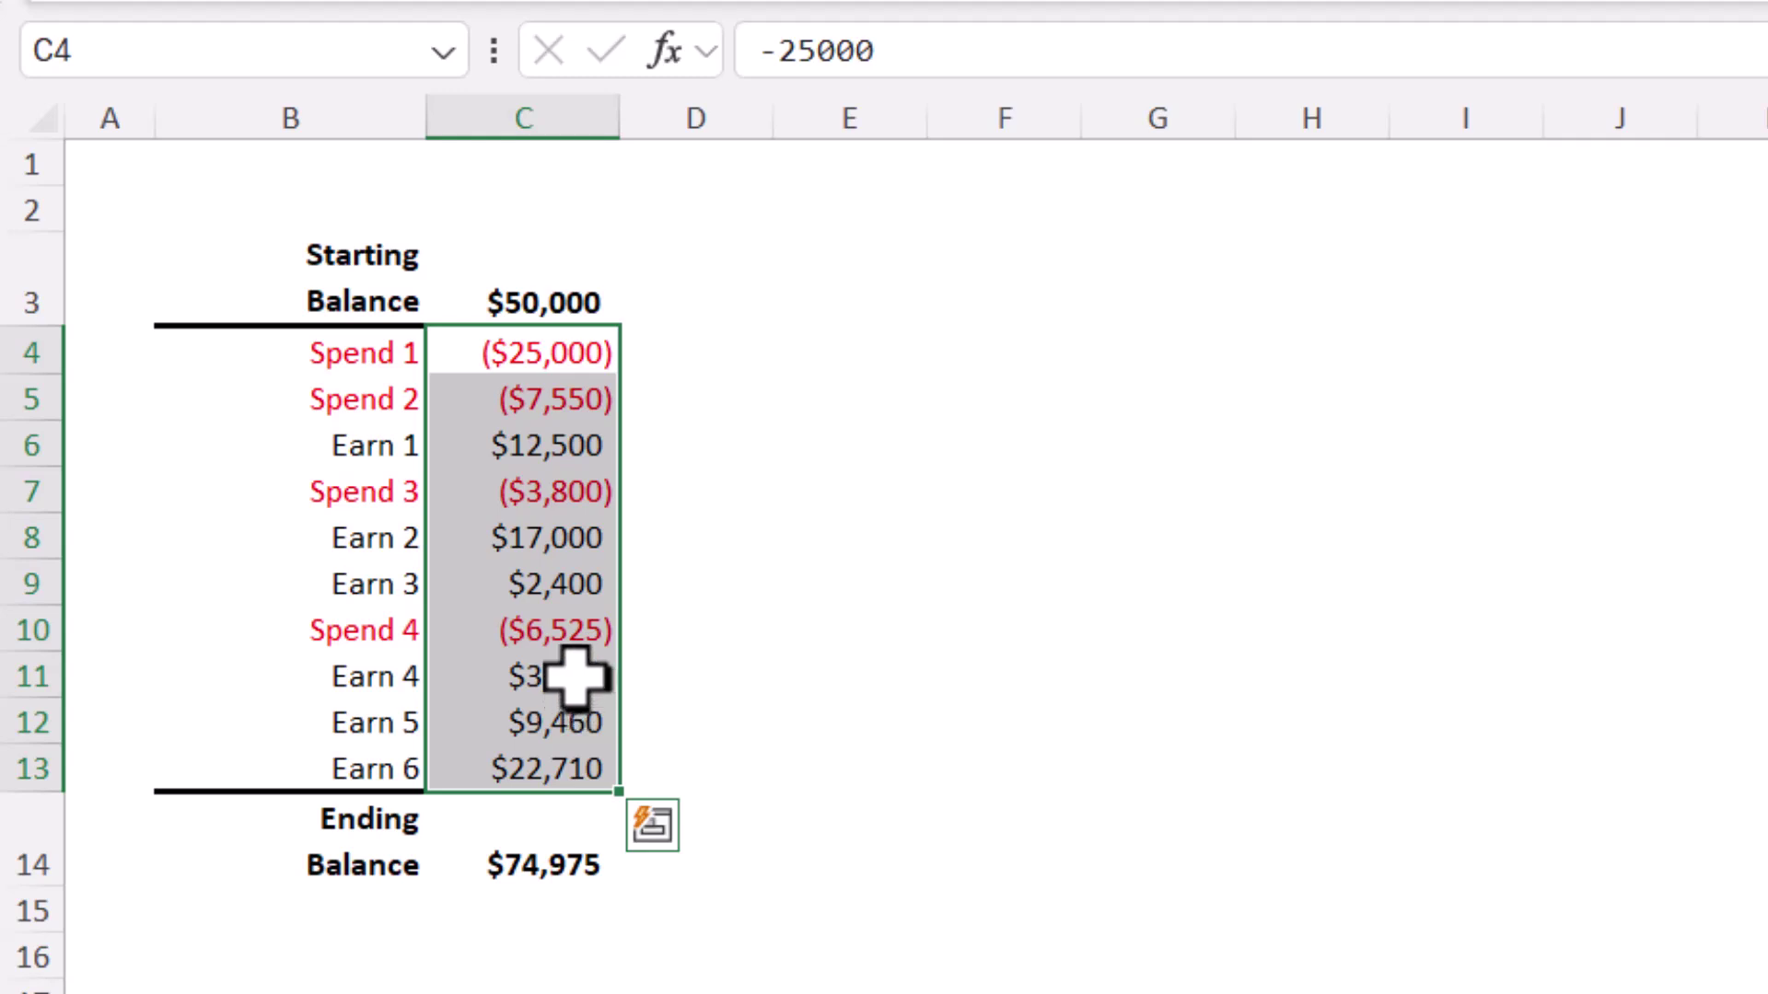
click(560, 361)
drag(345, 357, 348, 767)
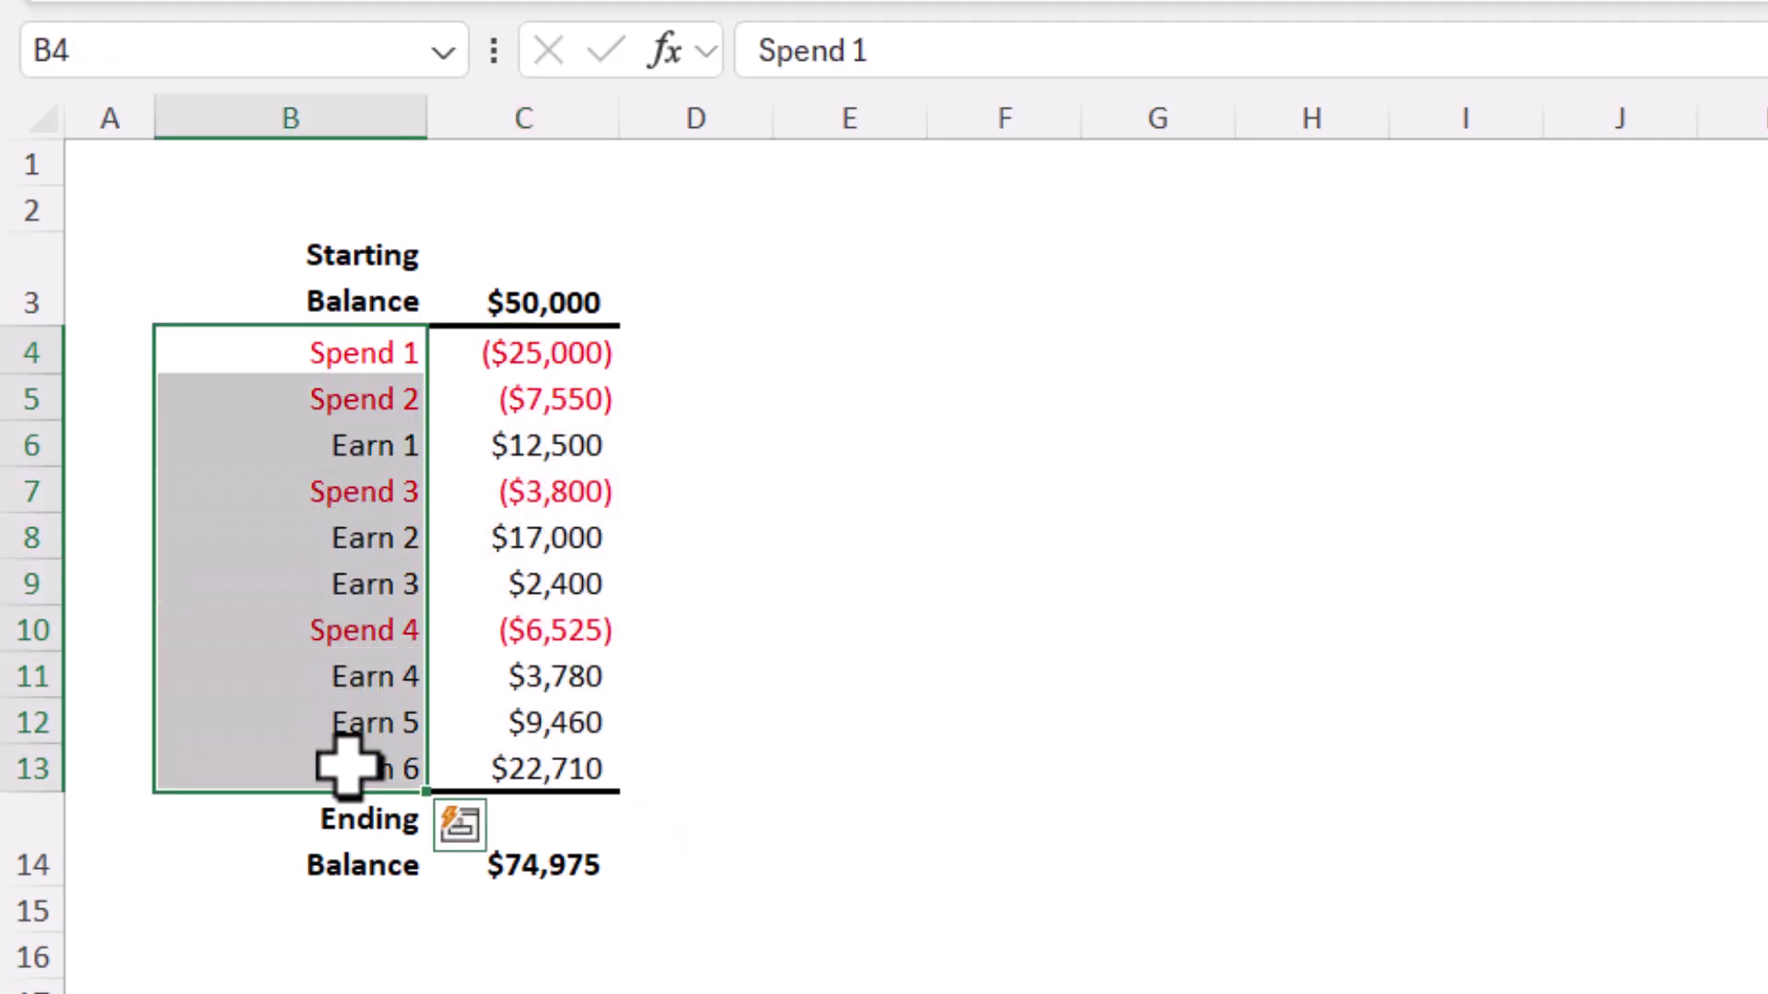
click(363, 449)
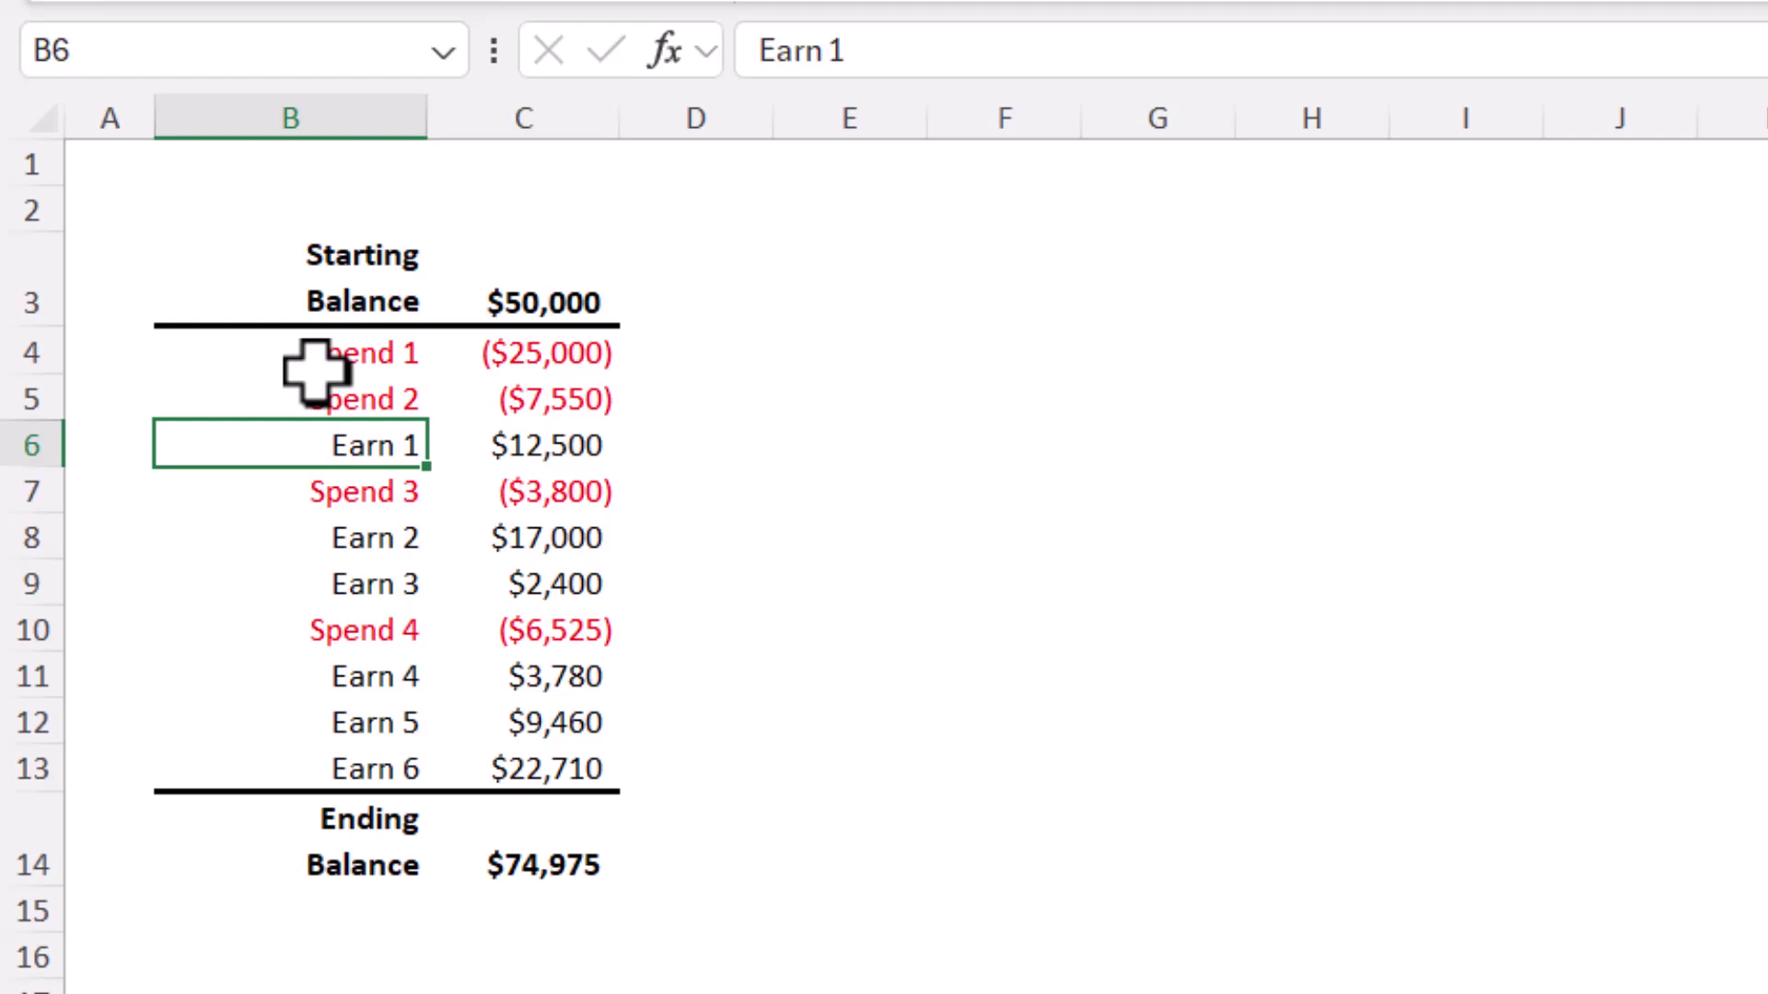
click(534, 852)
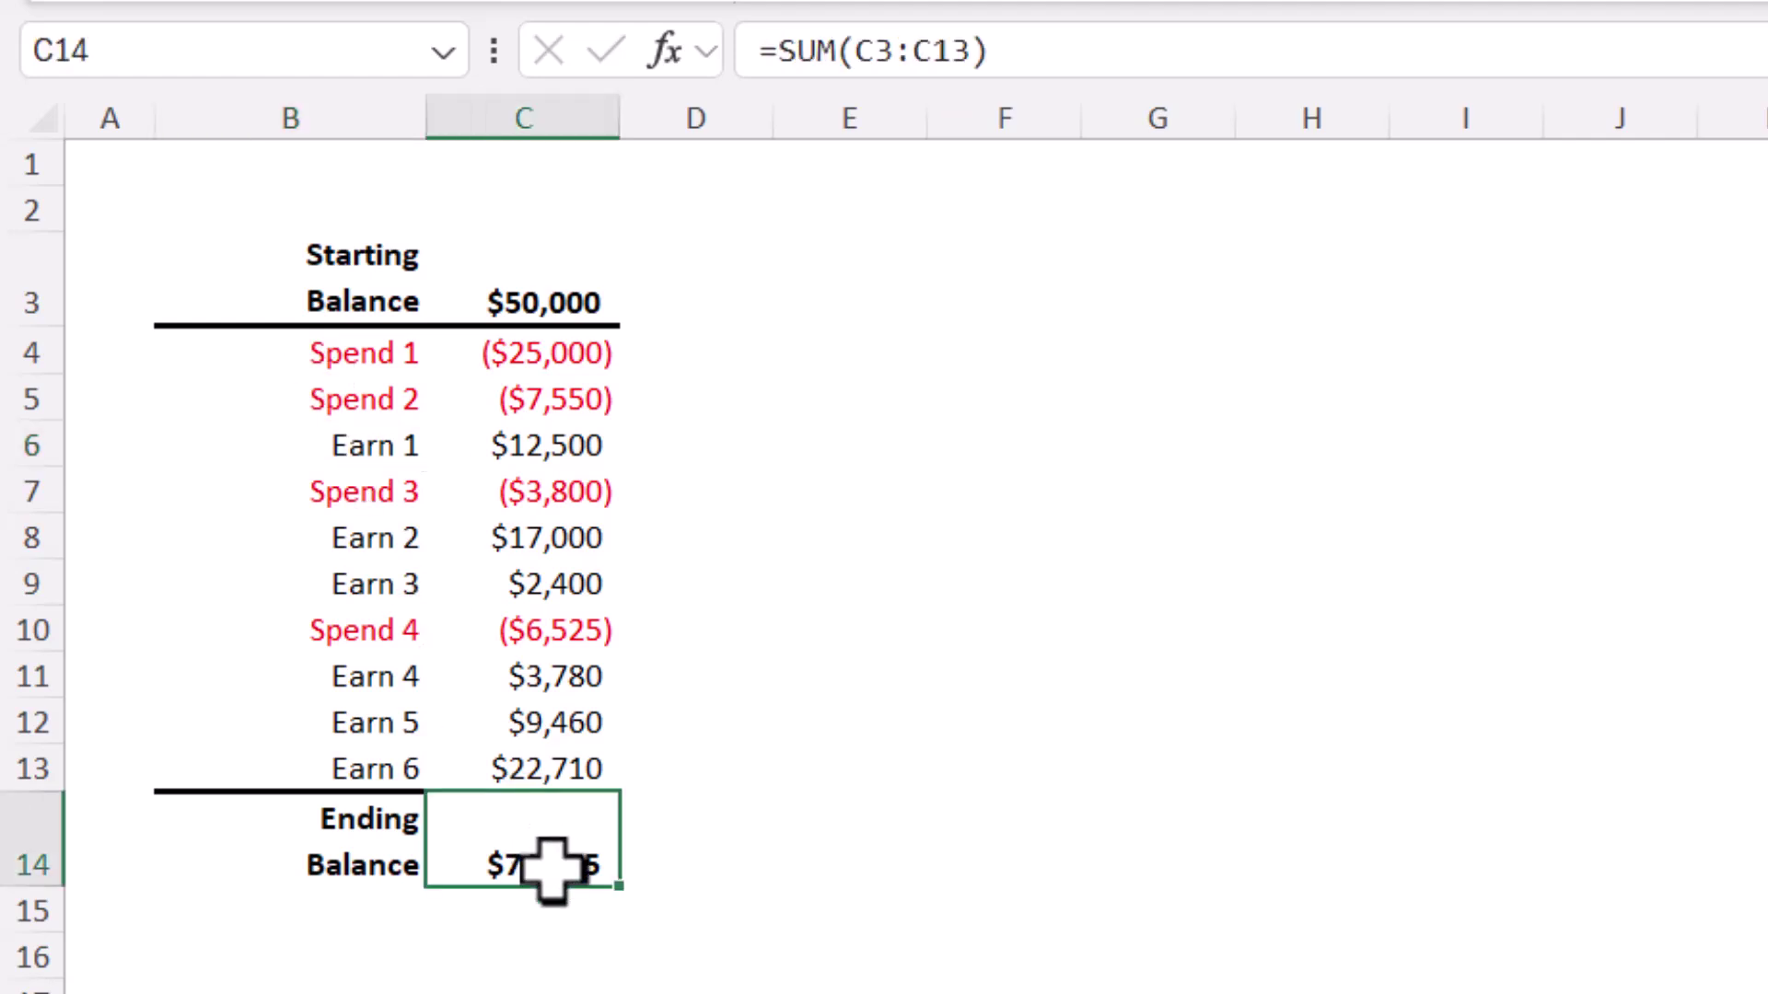
double_click(551, 870)
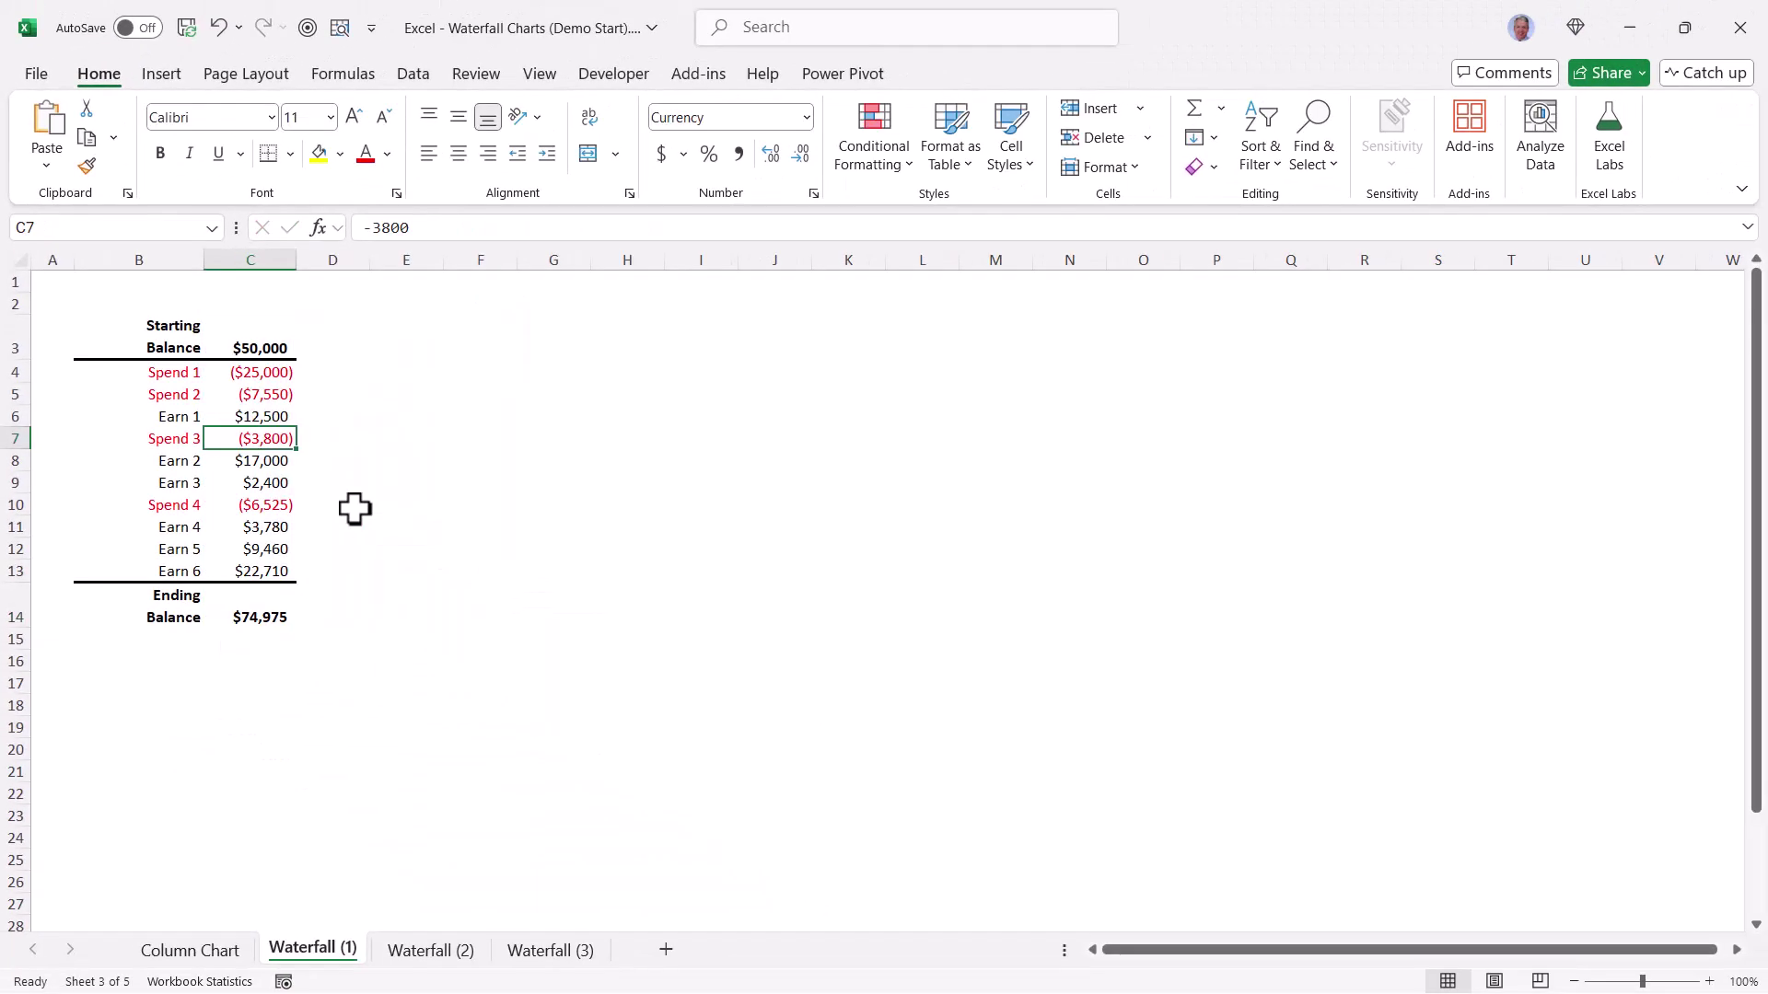
- Insert a waterfall chart of the balance data and enlarge it across columns D to V
click(171, 66)
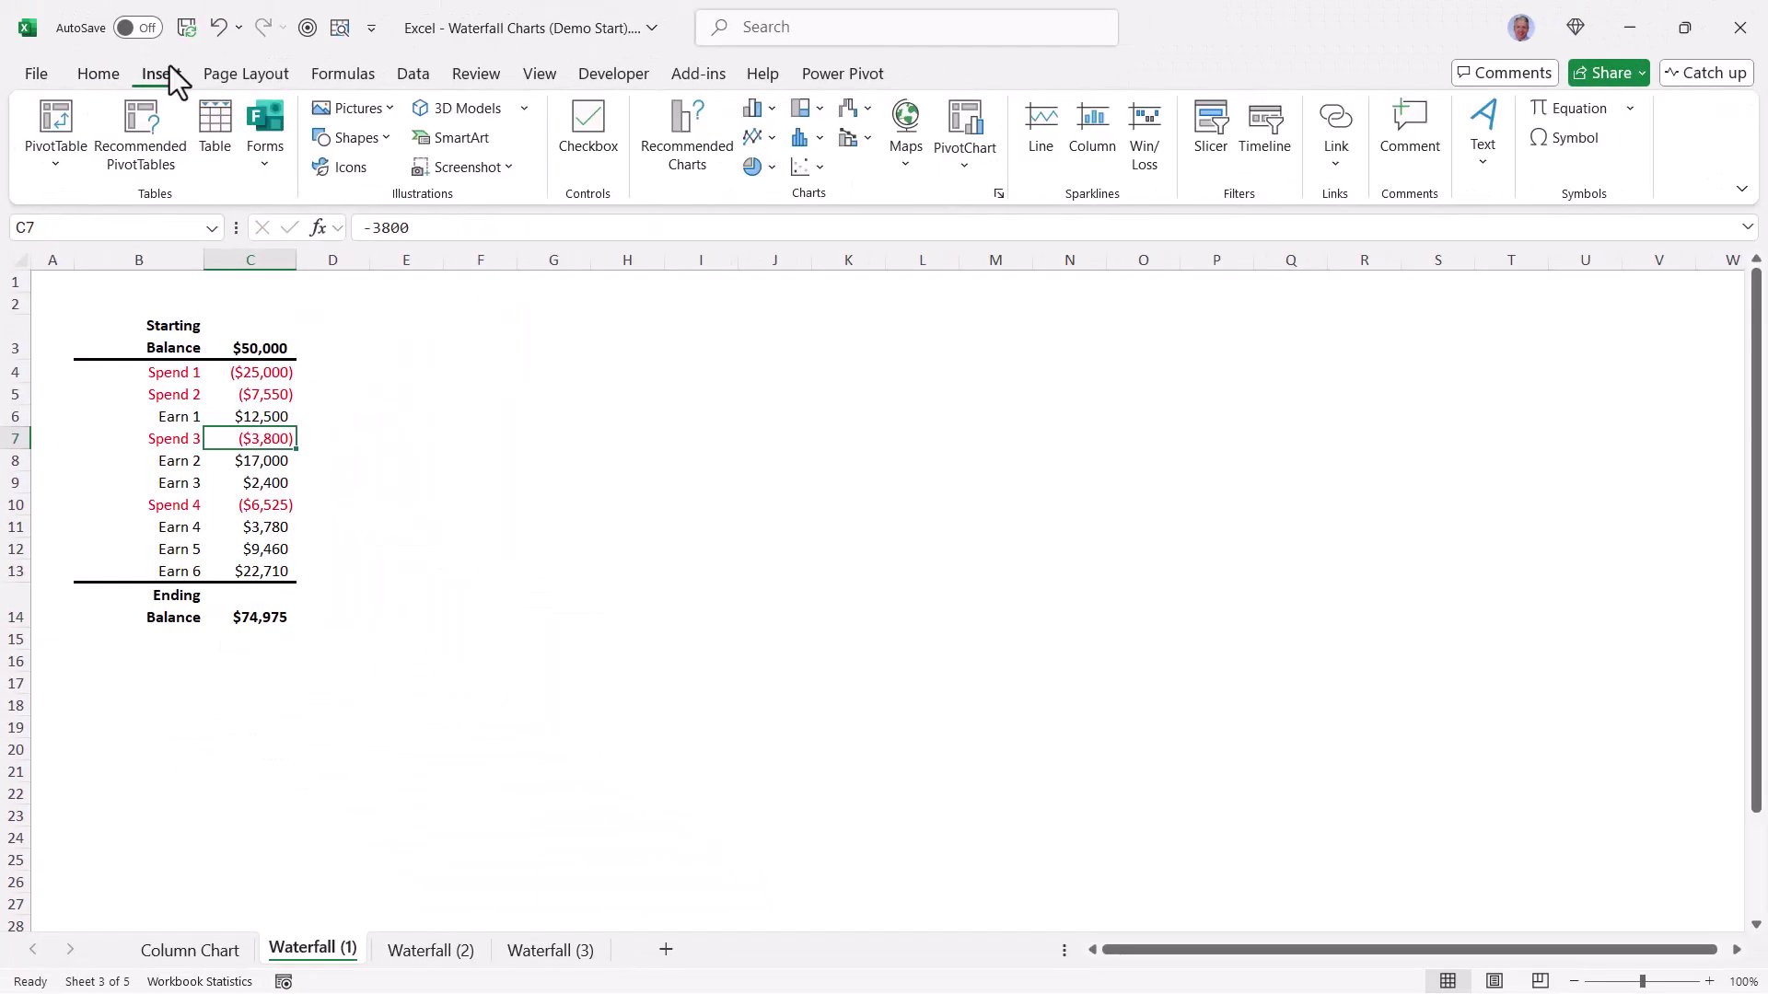
click(852, 109)
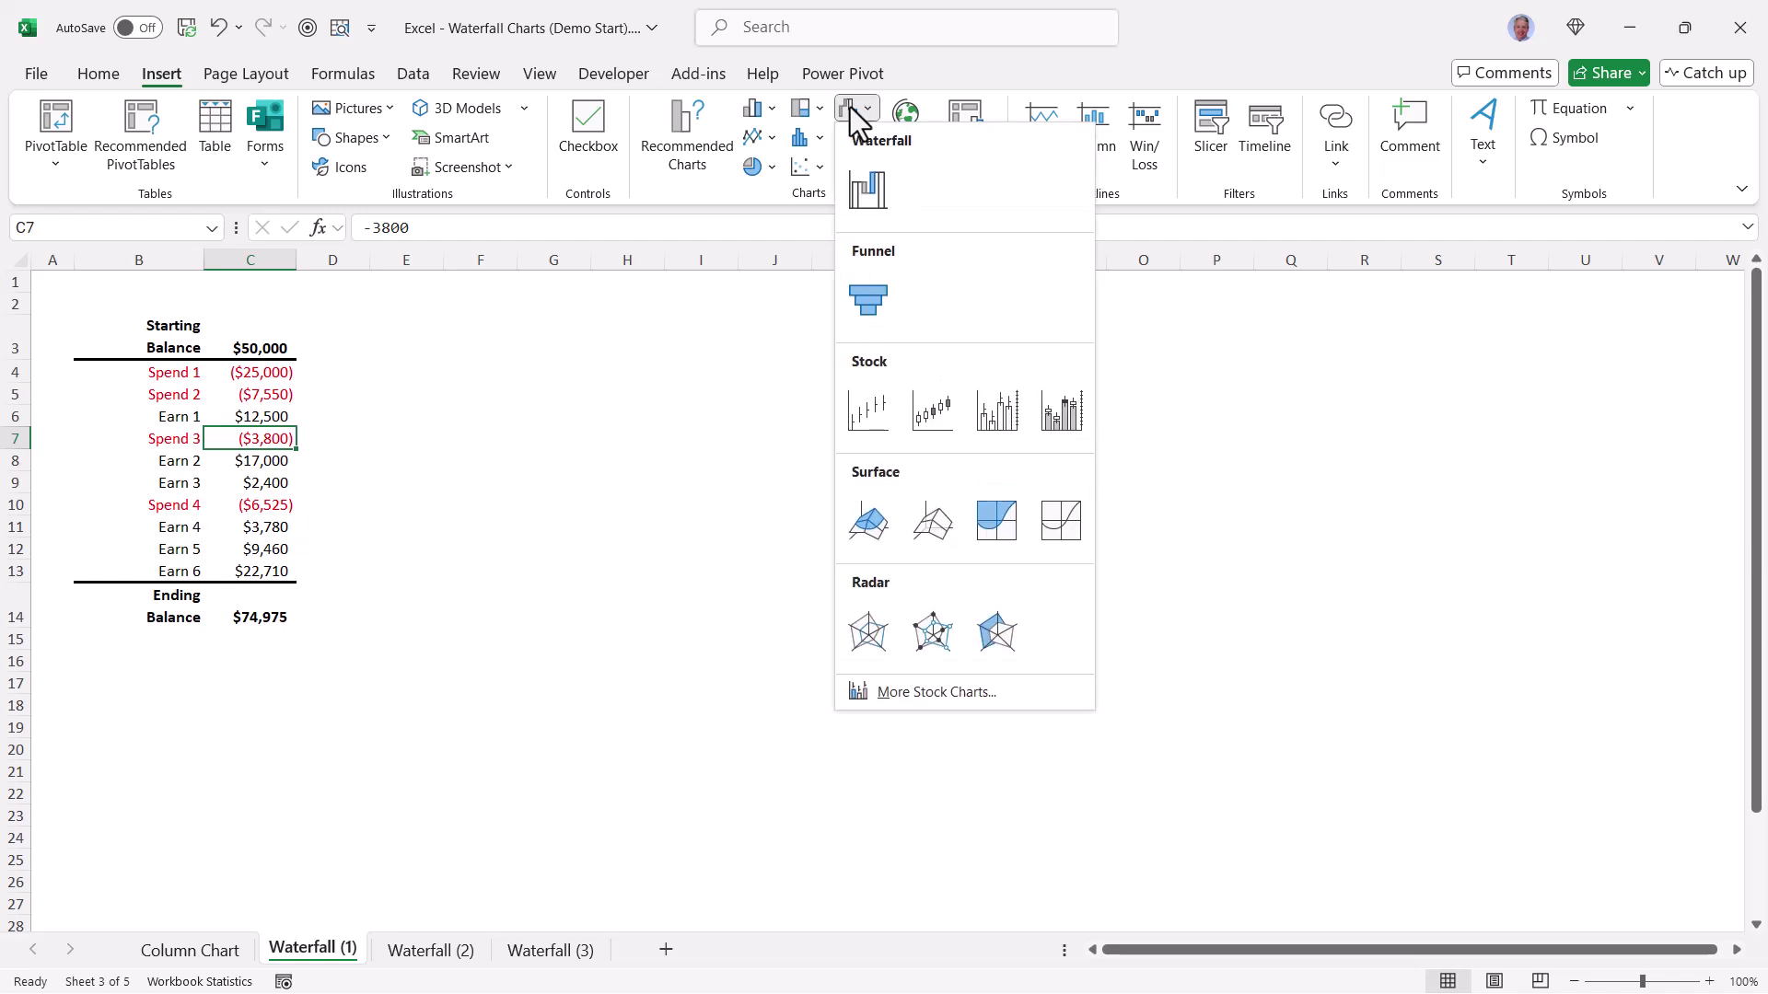
click(865, 198)
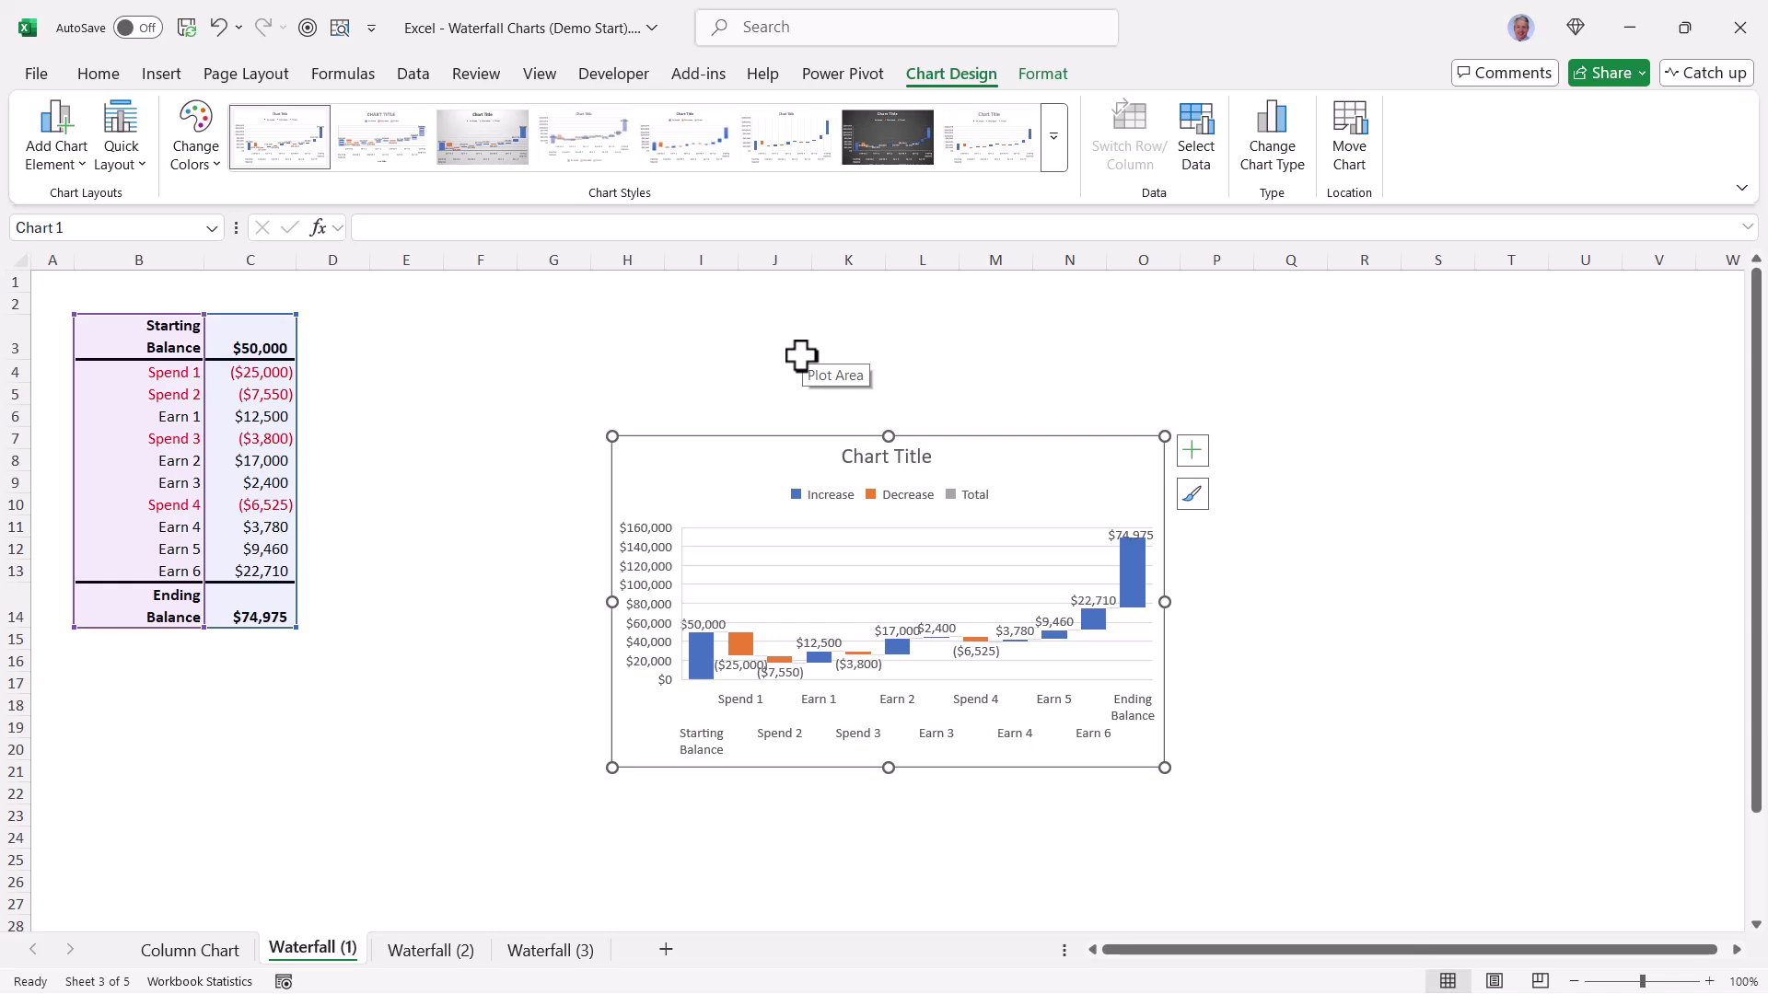
drag(730, 473, 459, 320)
drag(897, 626, 1696, 902)
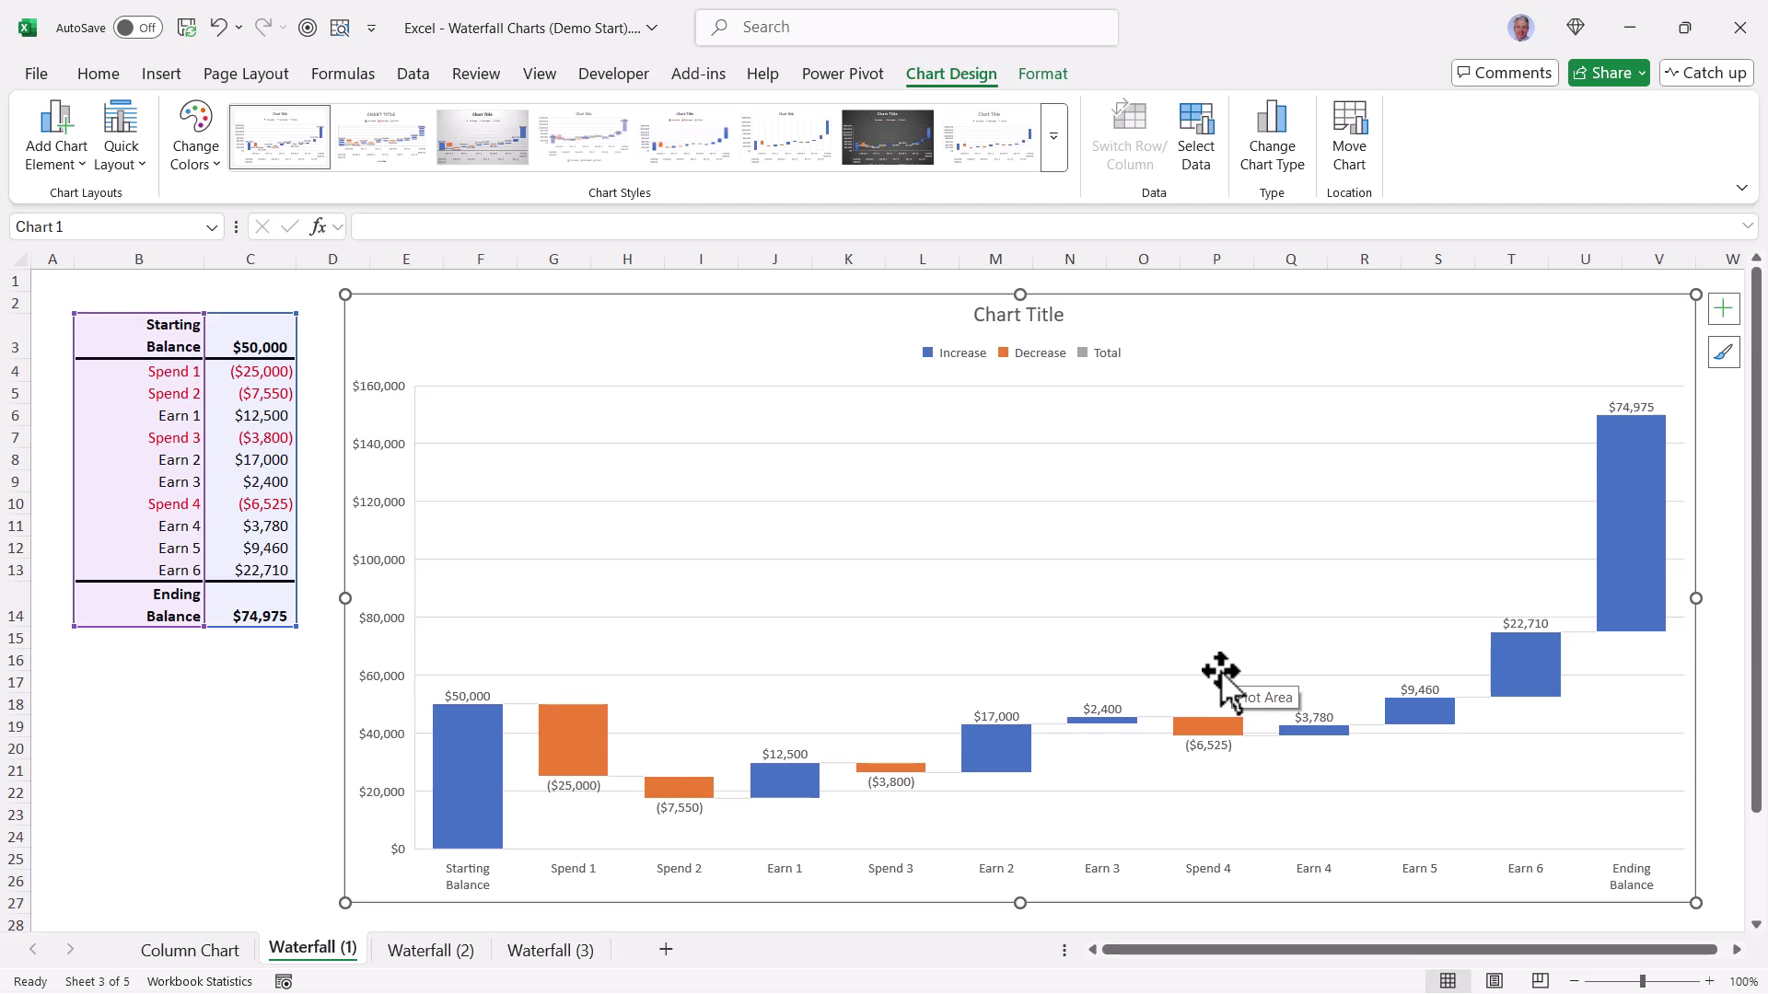
- Set the Ending Balance bar as a total column
click(479, 736)
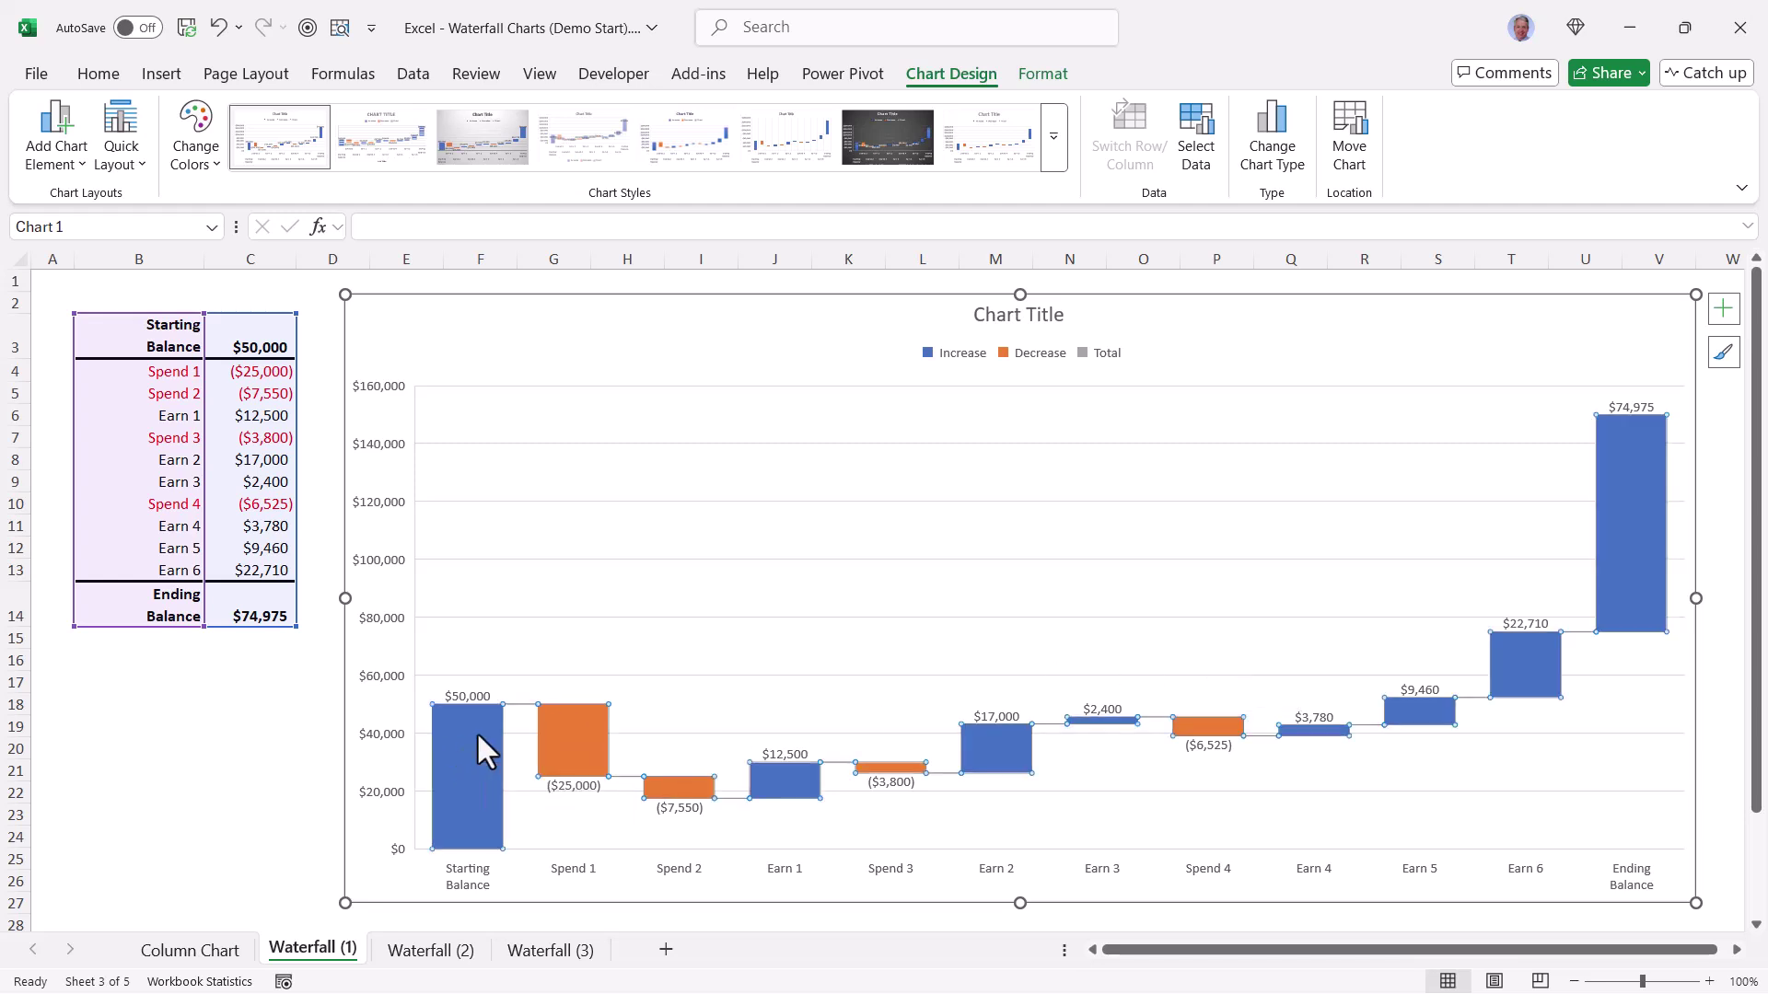
click(477, 733)
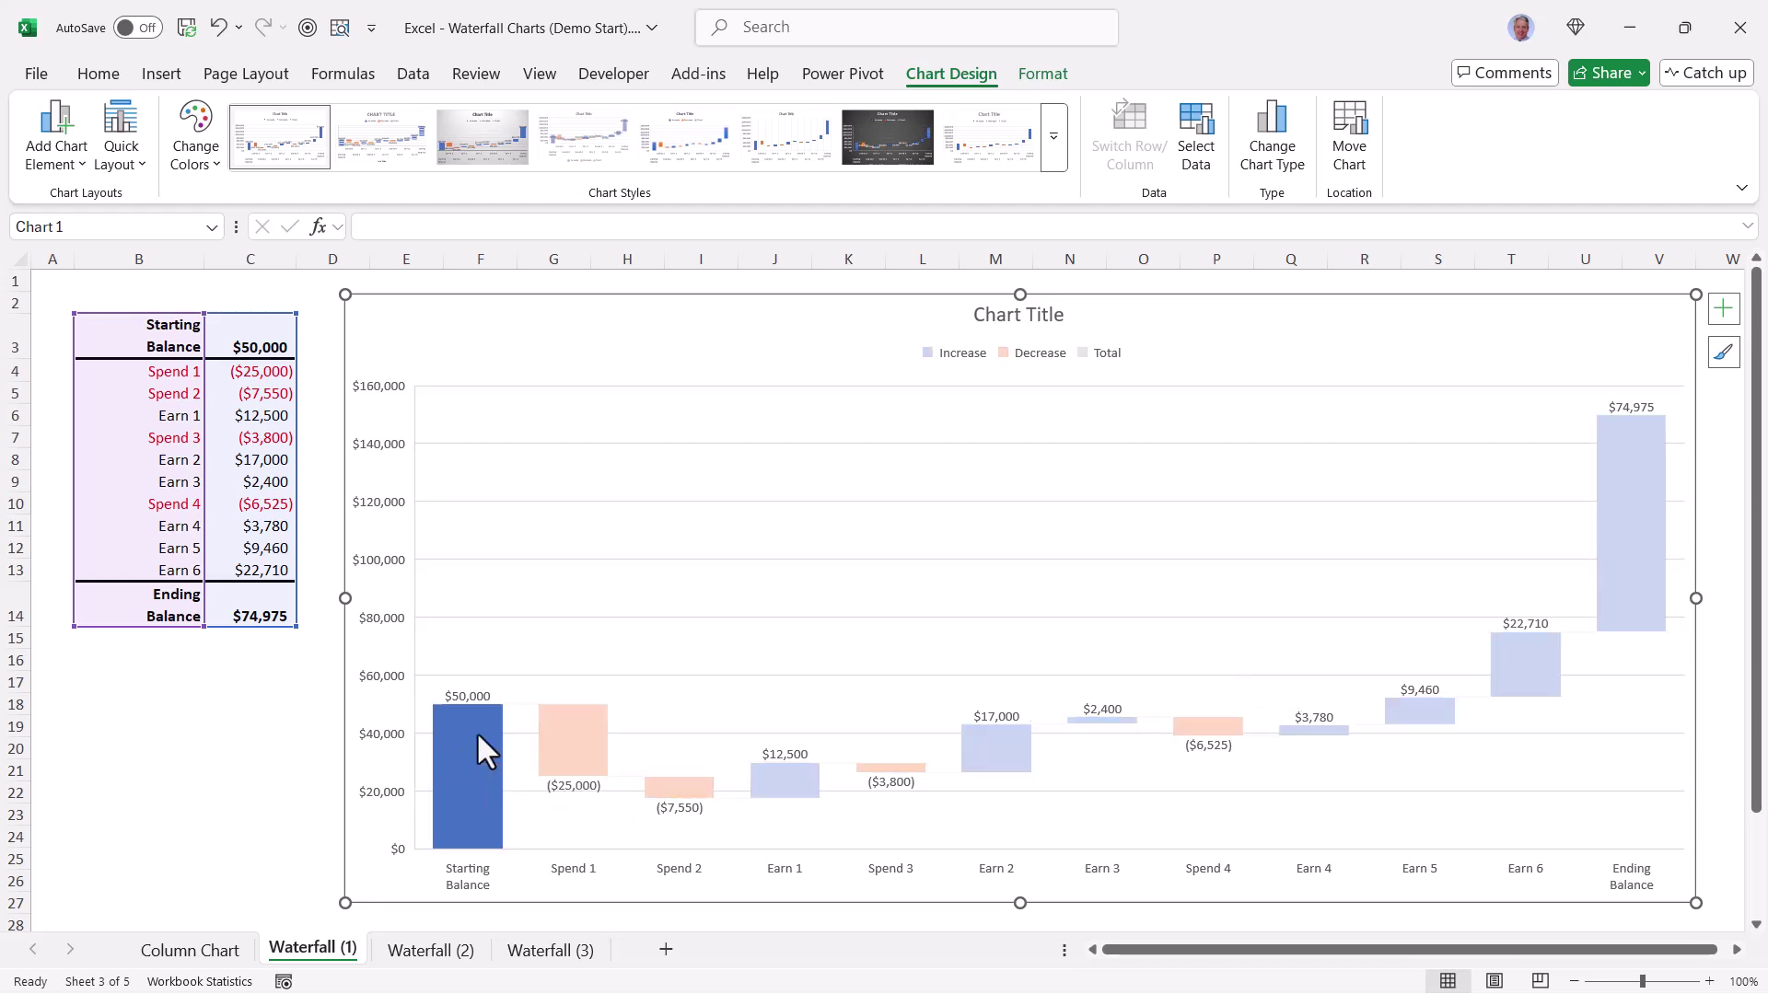
click(1644, 507)
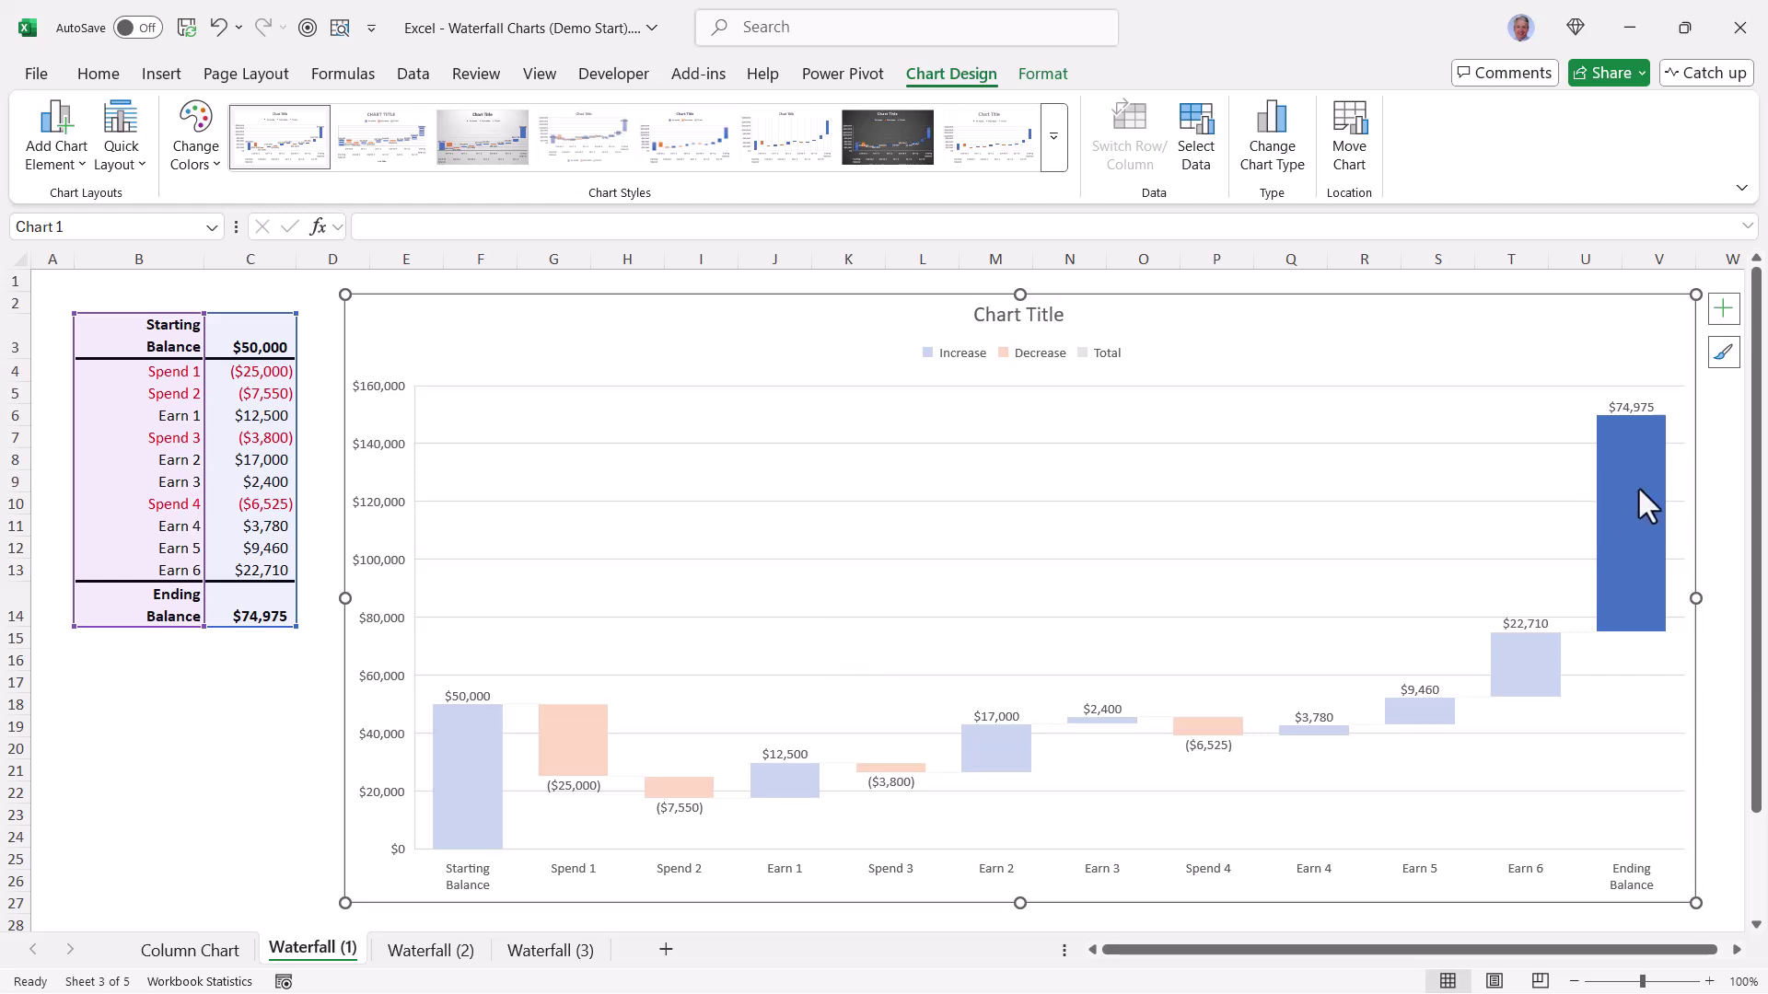
right_click(1639, 489)
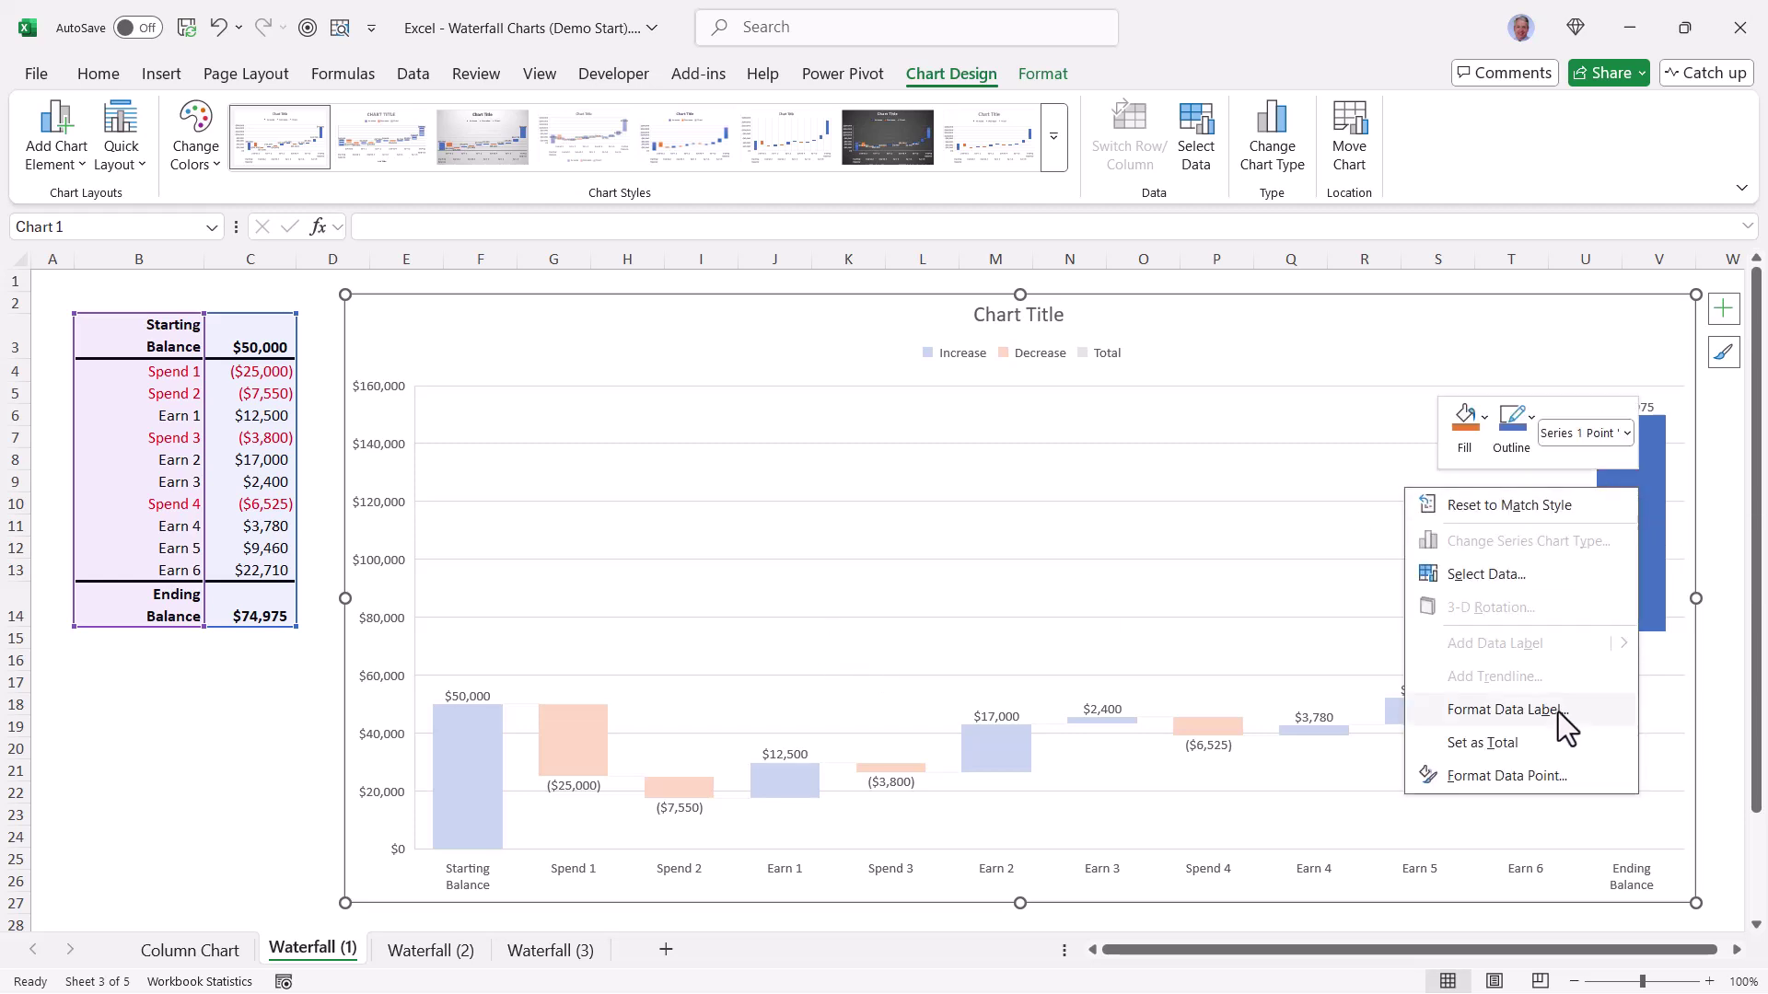
click(1558, 737)
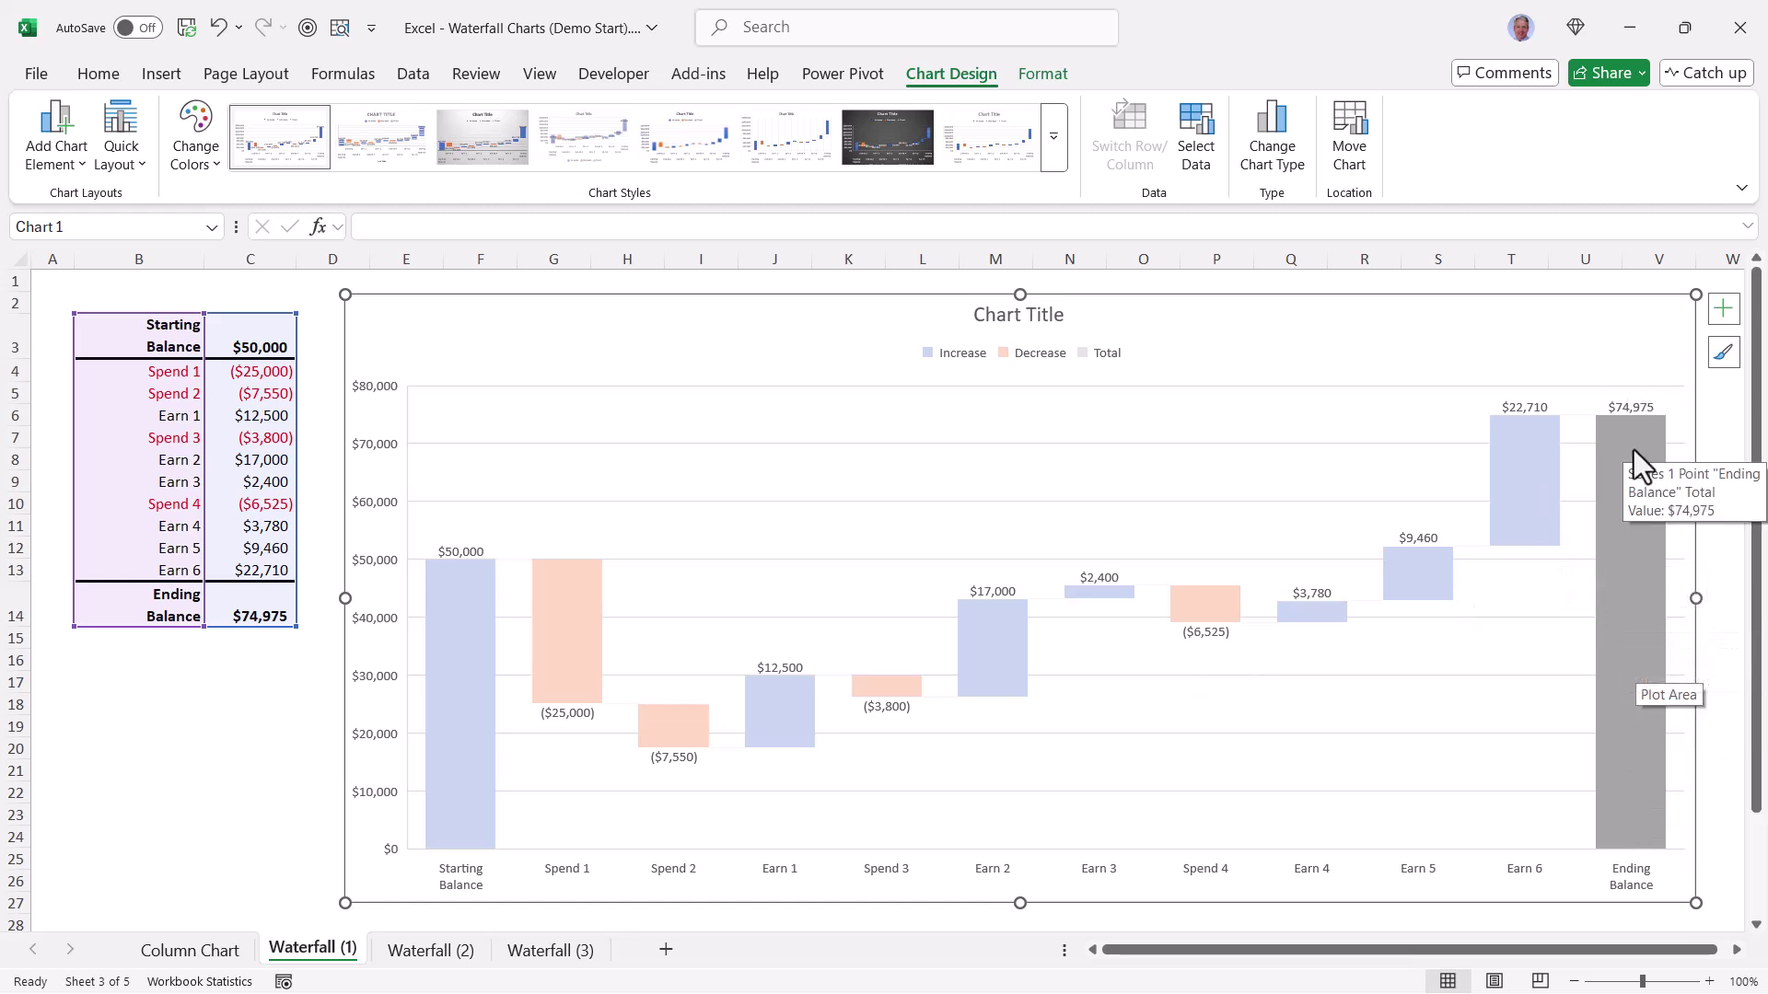
right_click(1615, 510)
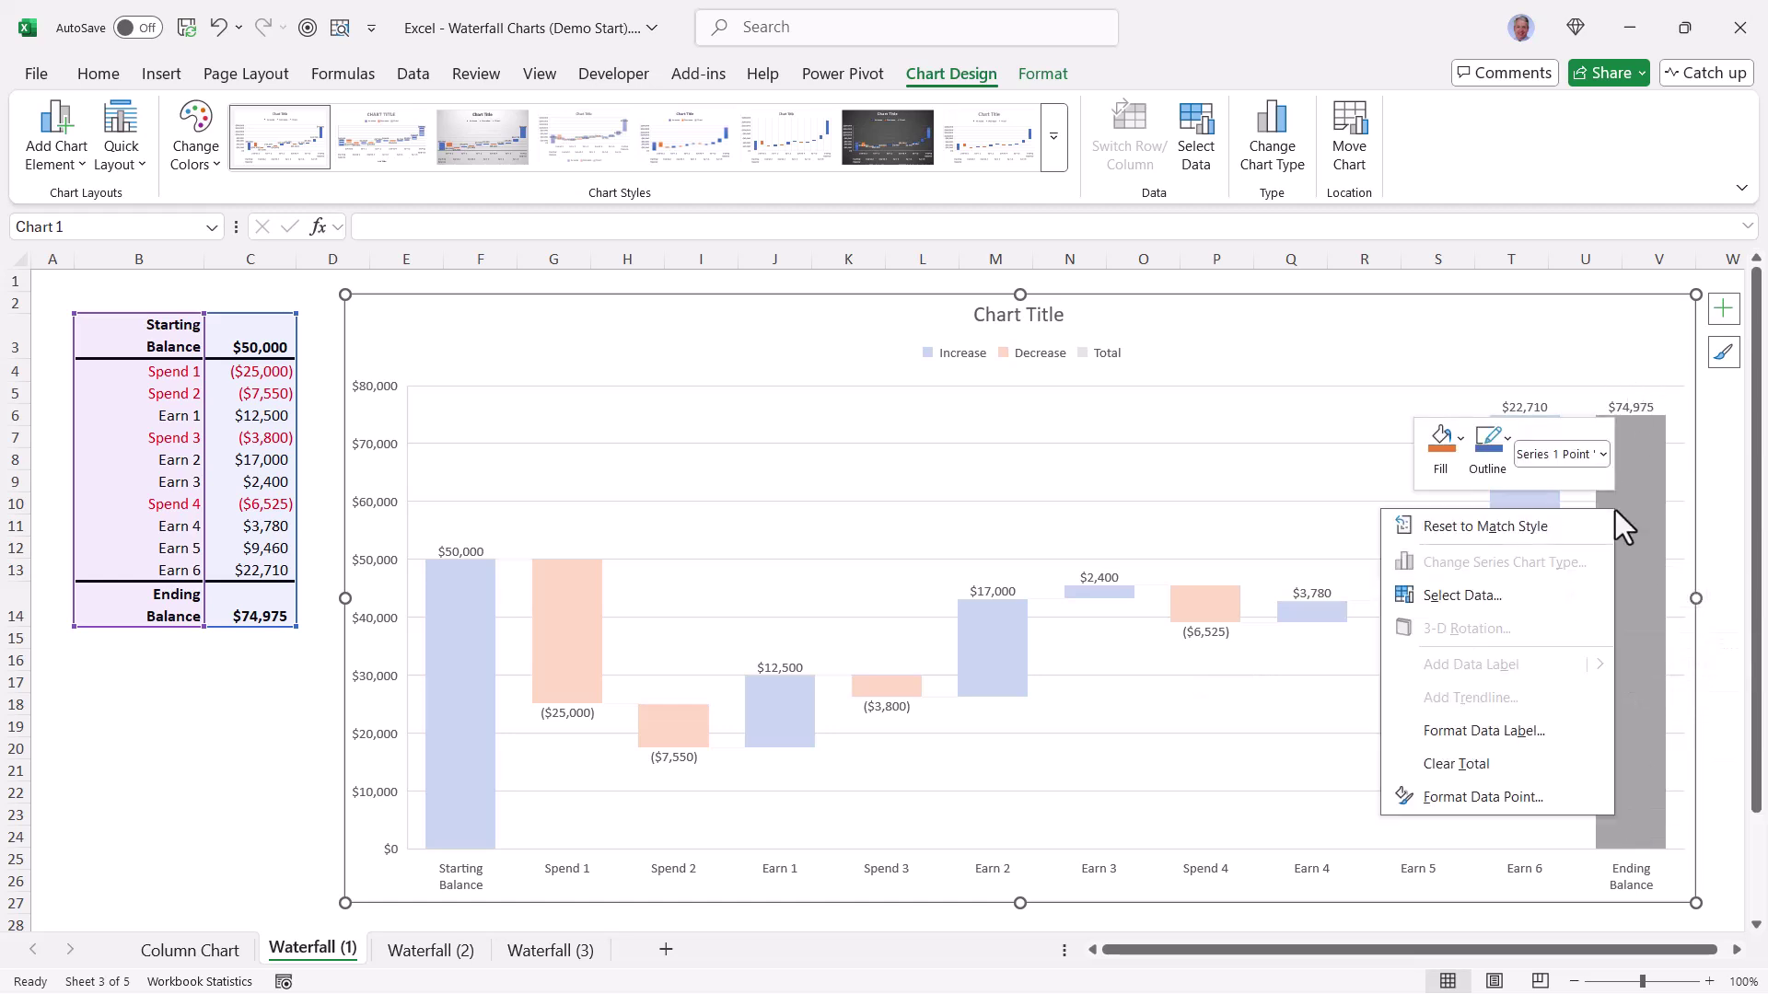
click(1523, 768)
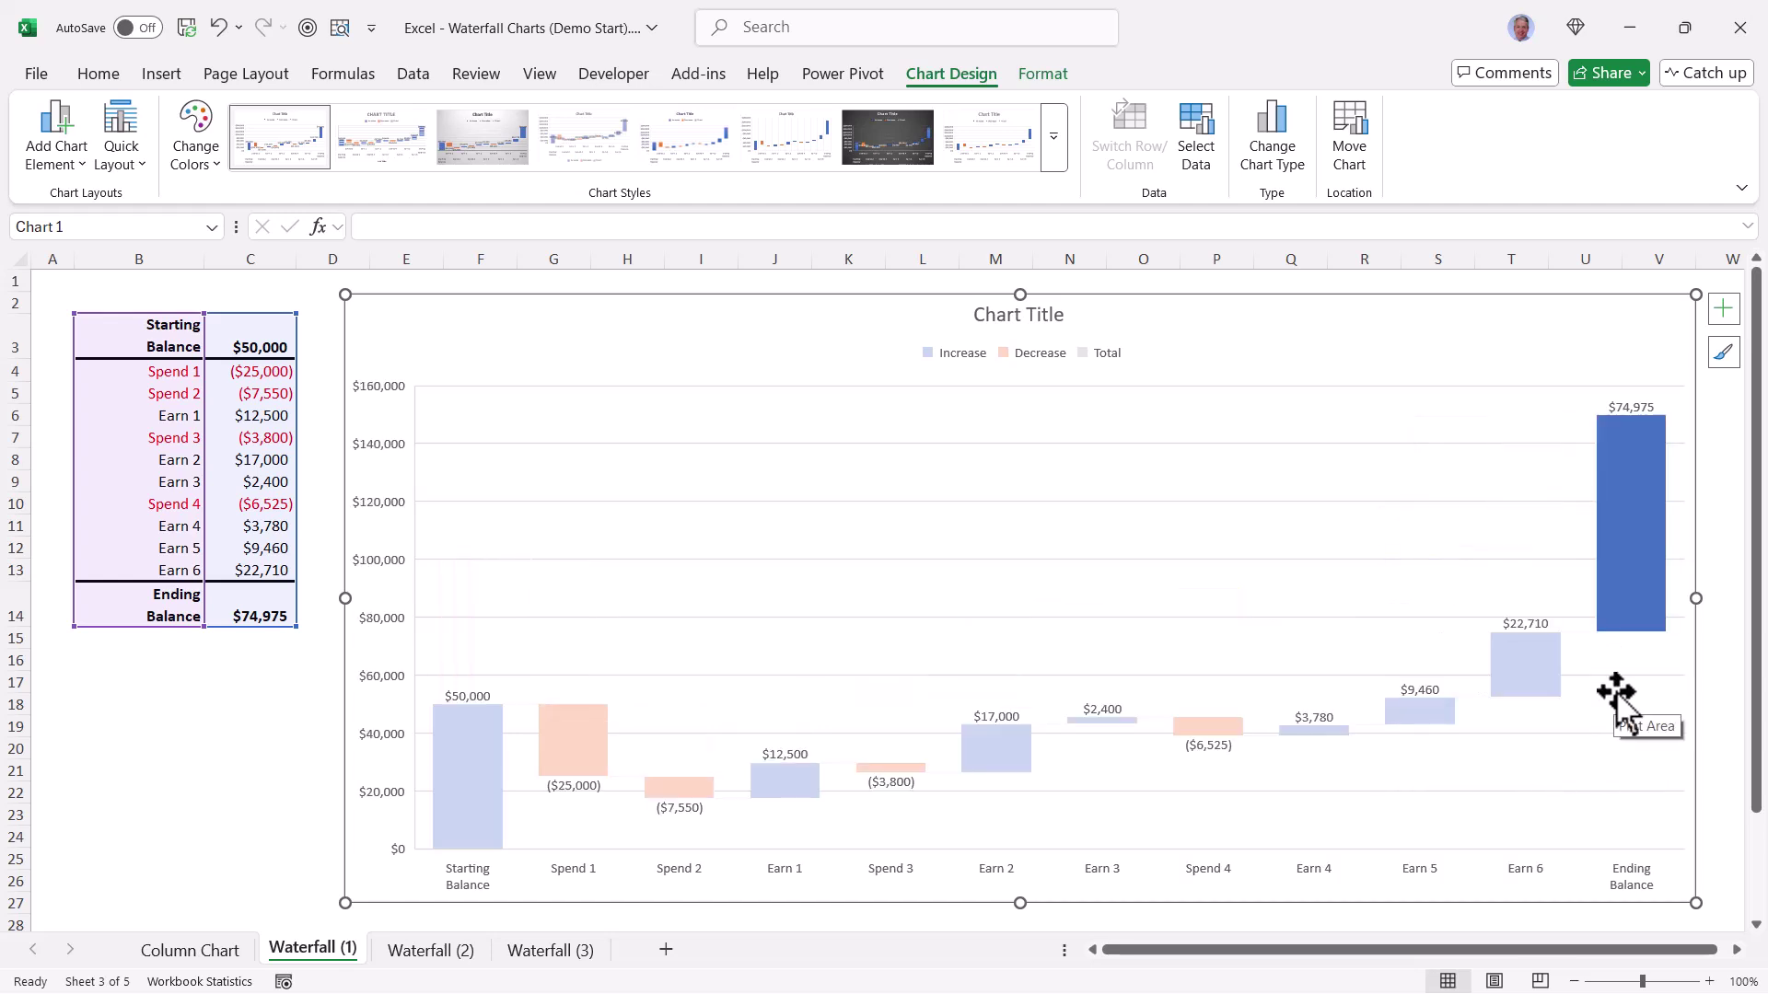
mouse_move(1632, 626)
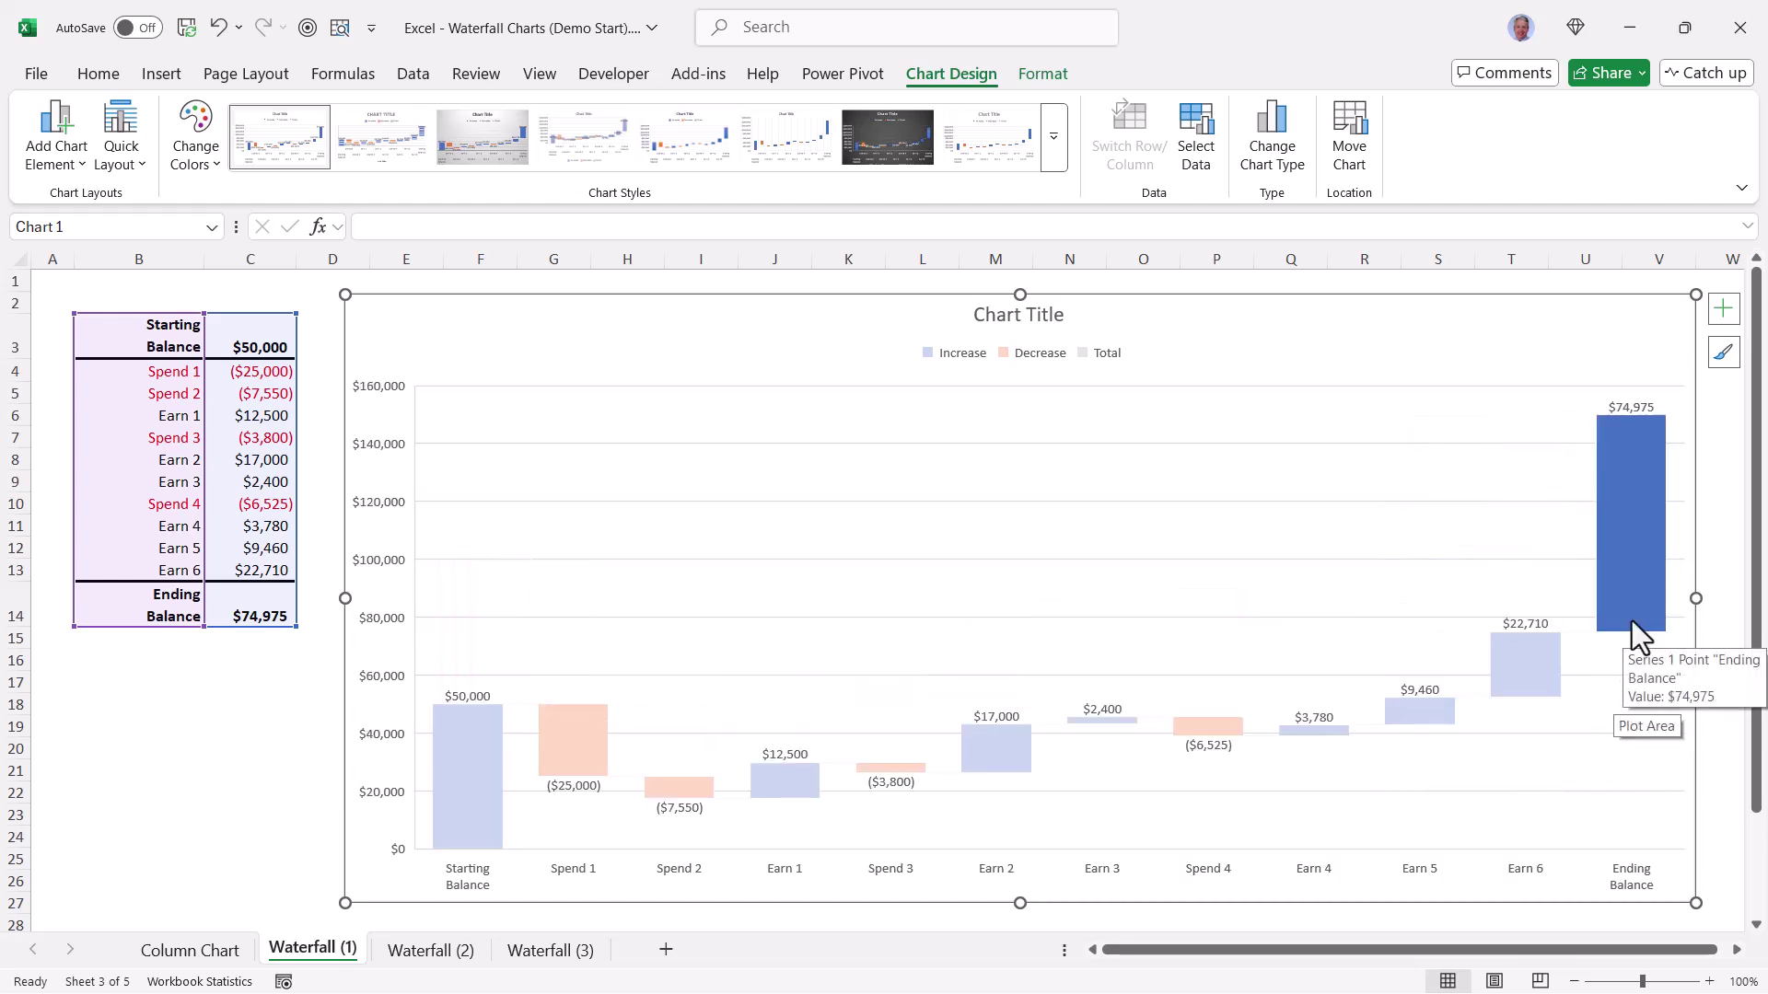
right_click(1635, 589)
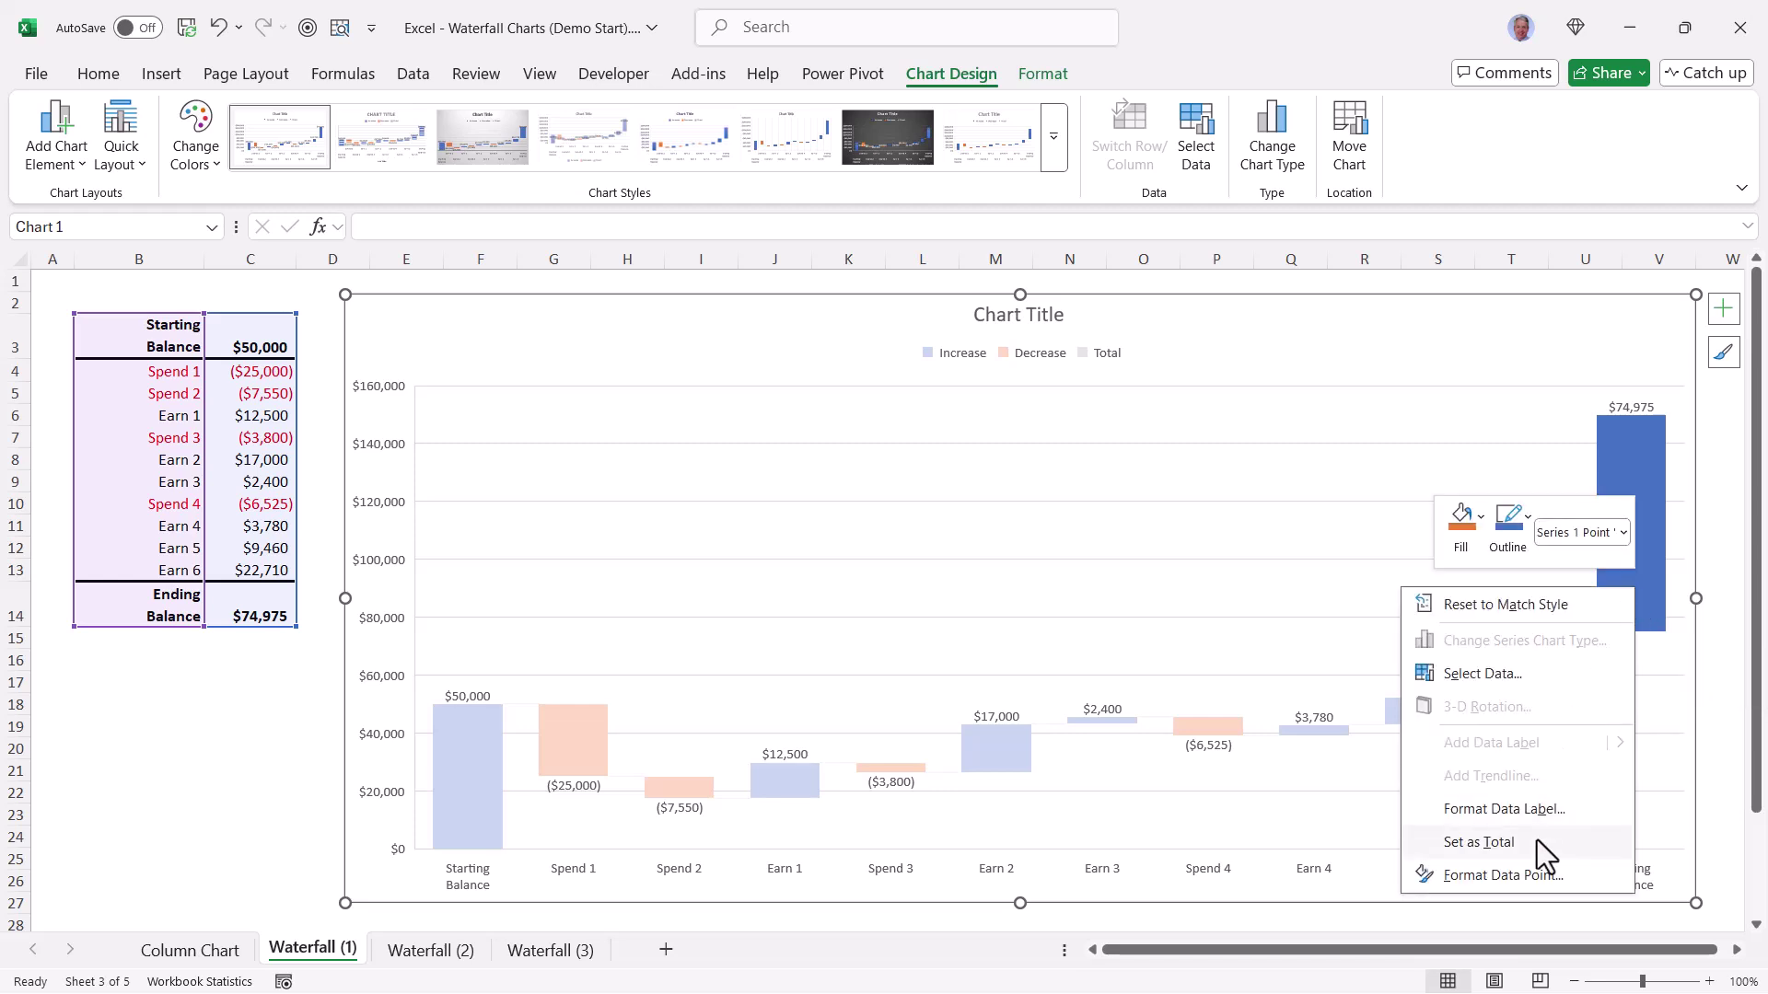
click(1538, 841)
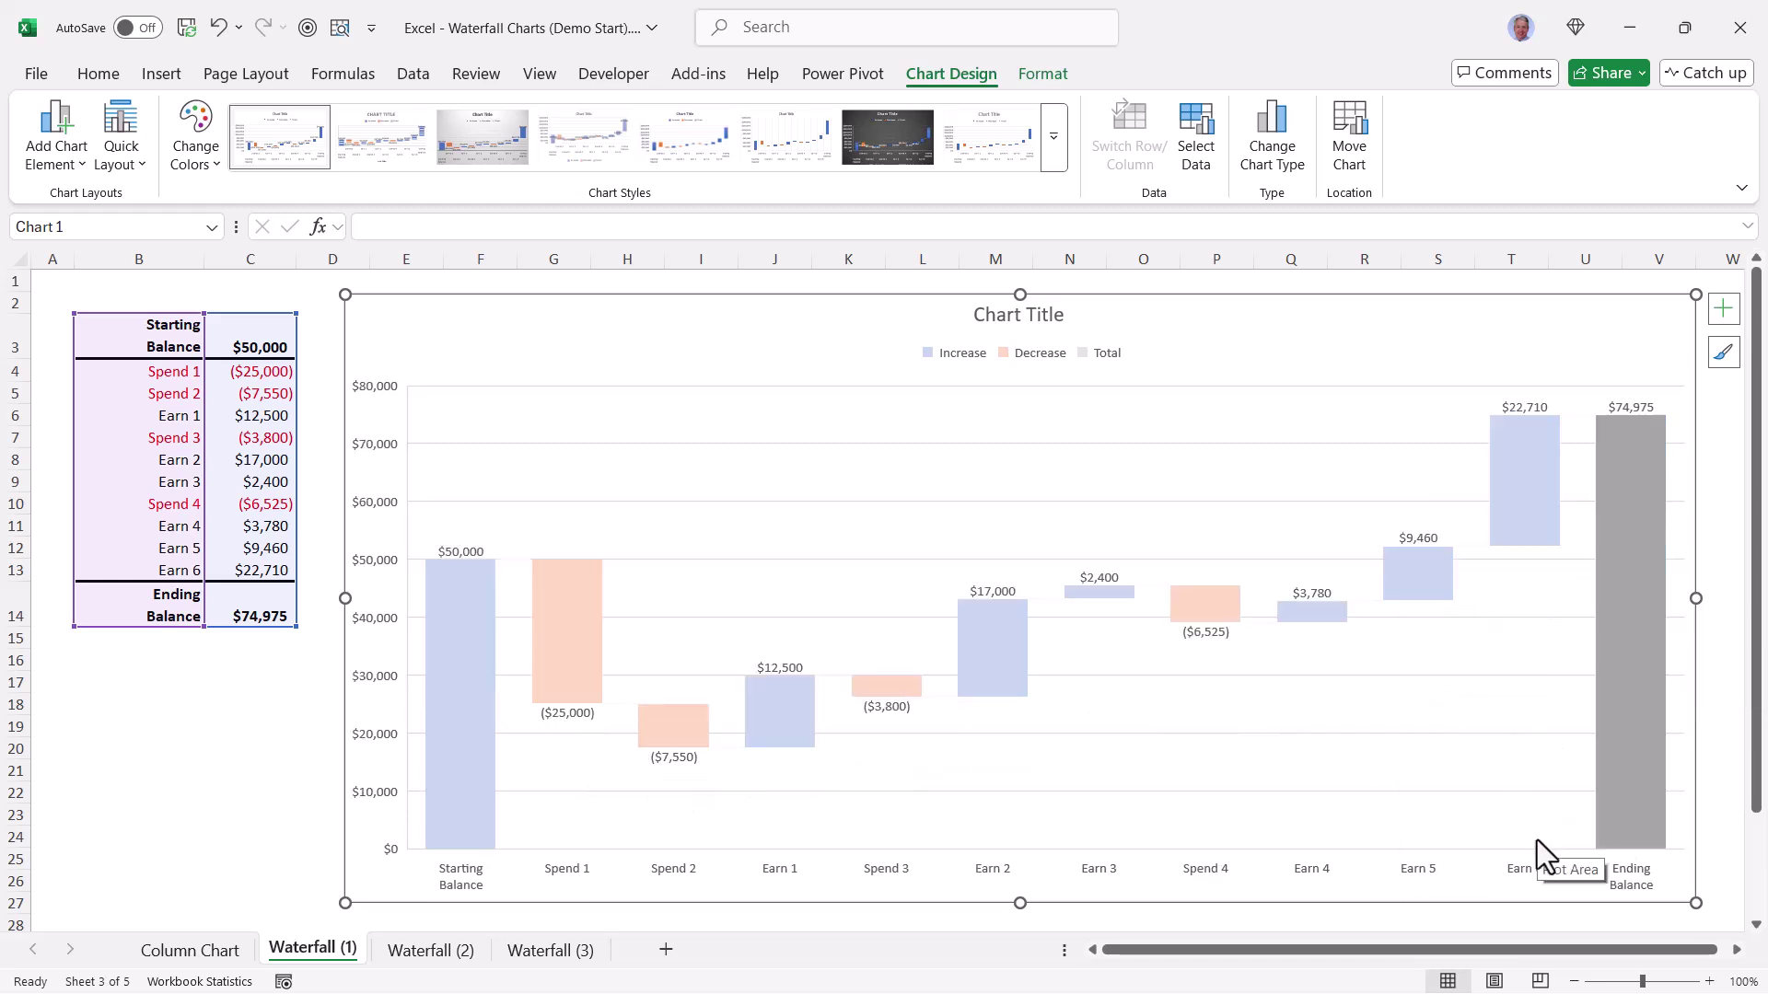
- Set the Starting Balance bar as a total, then check the individual bar selections
click(447, 661)
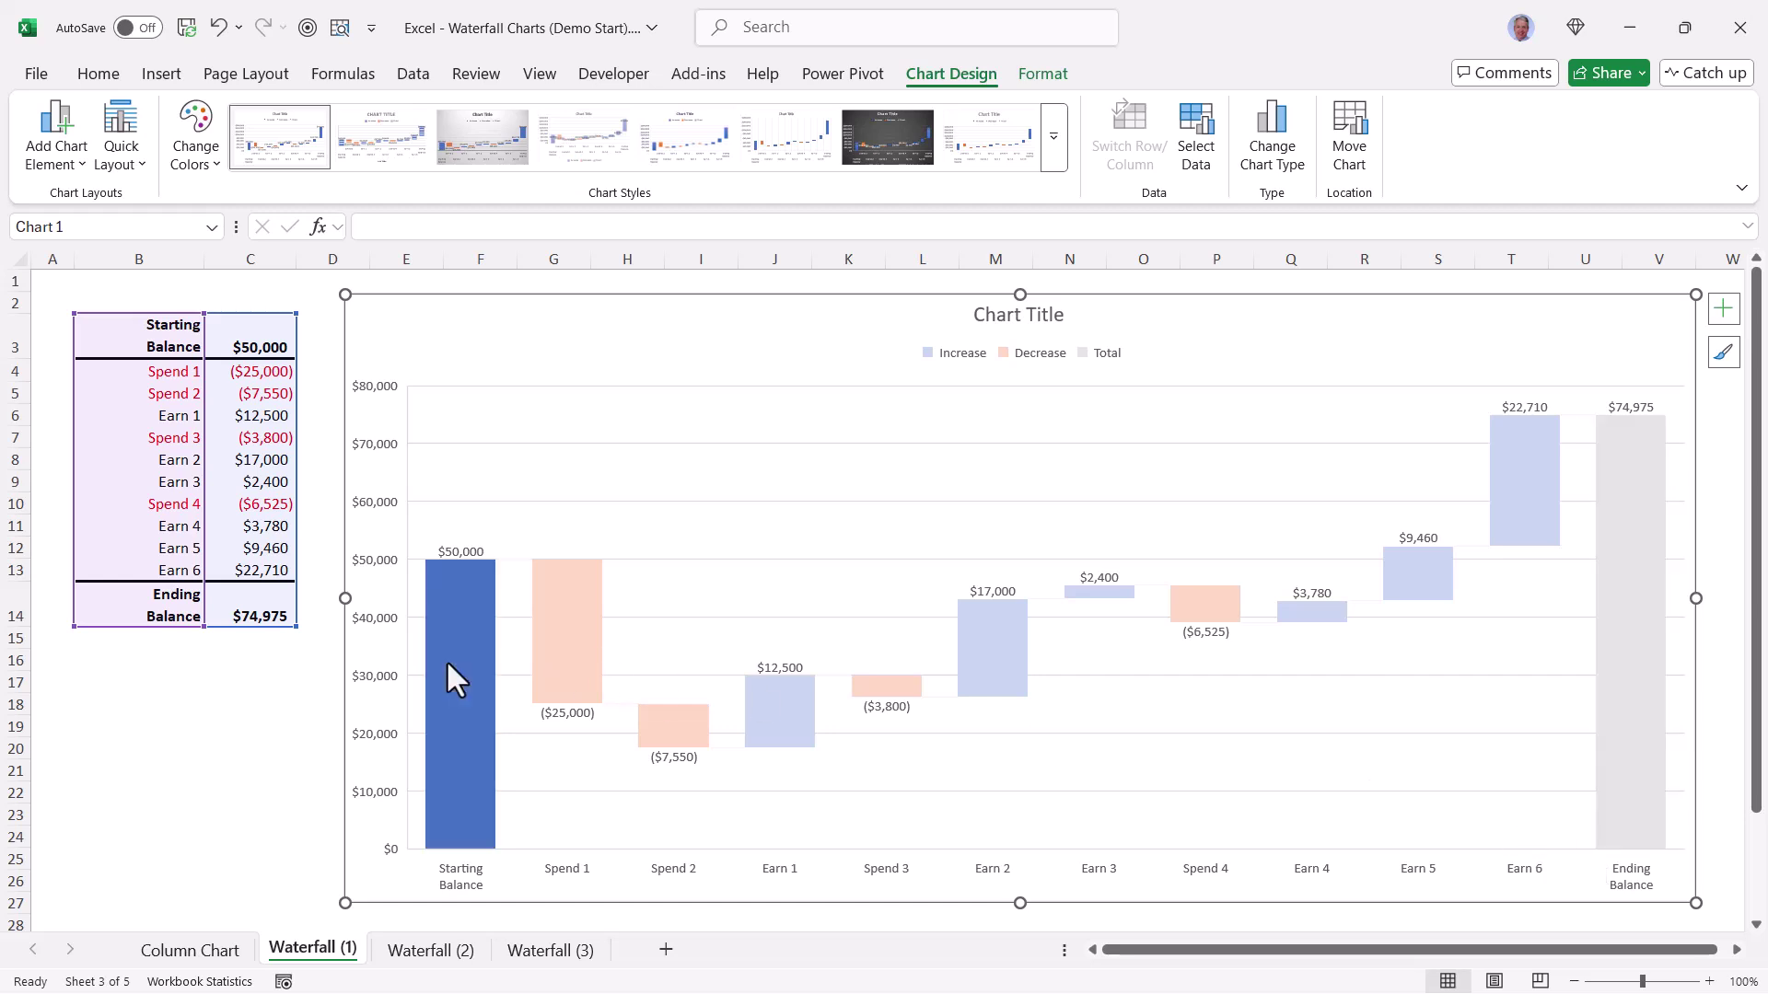
right_click(446, 659)
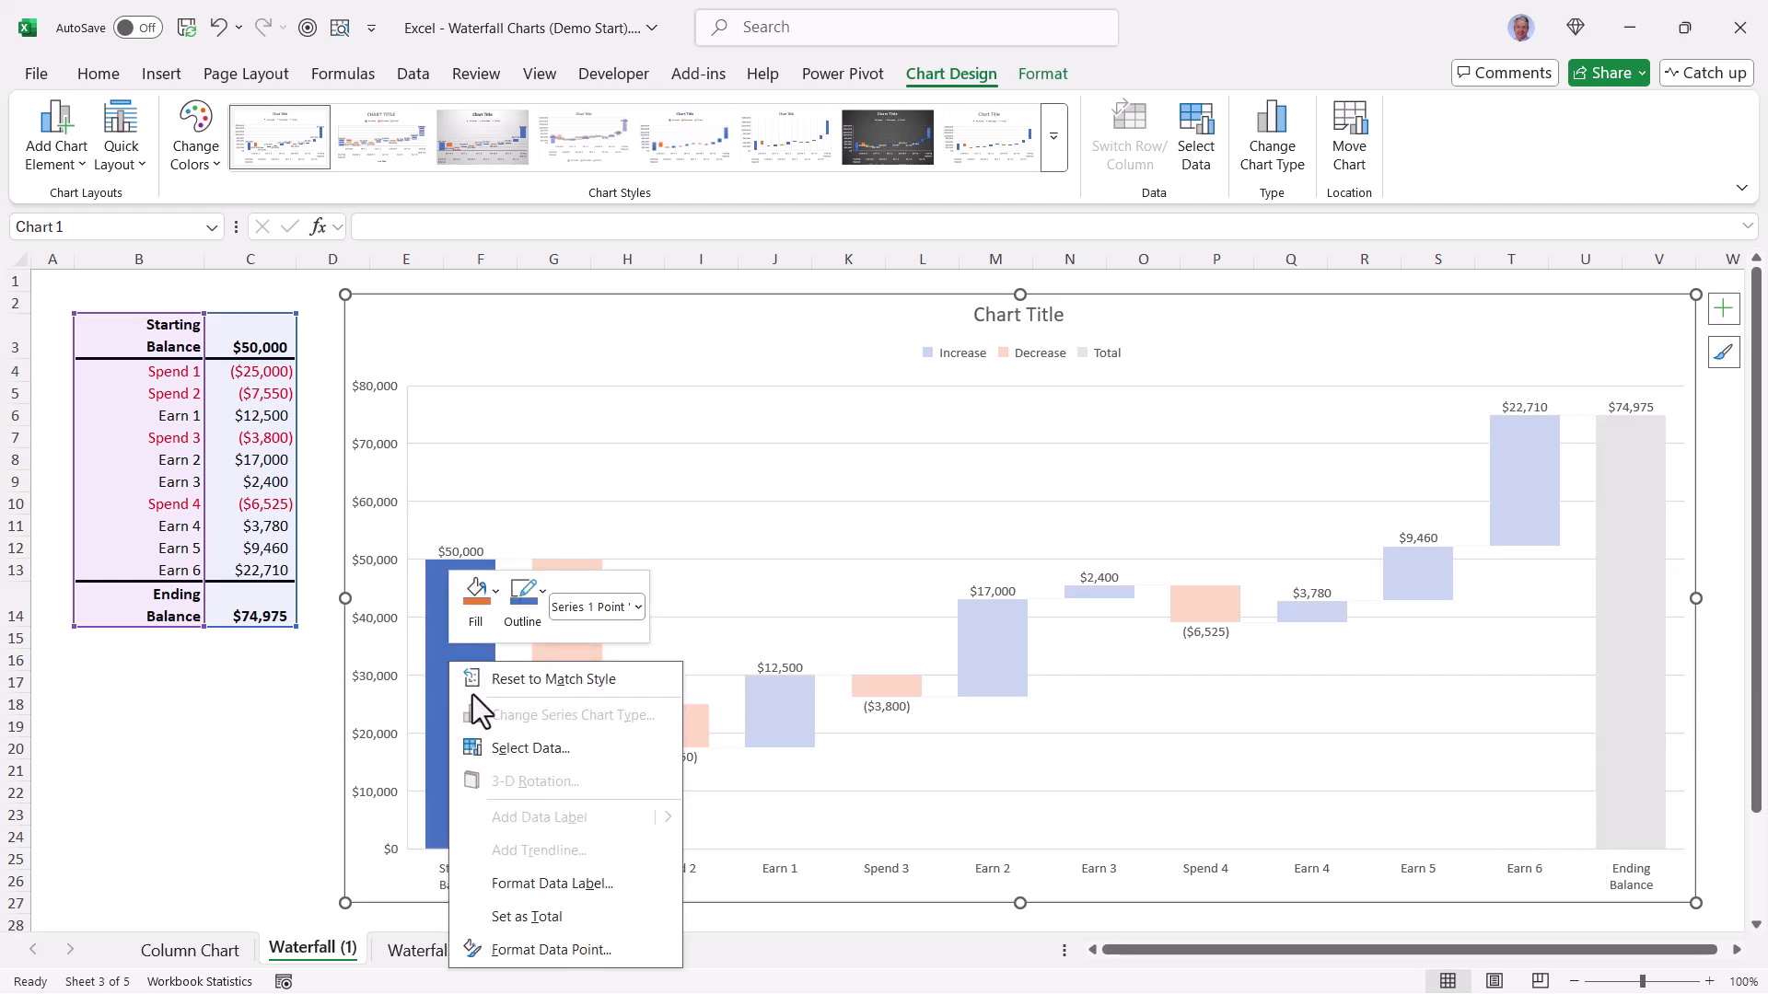
click(523, 917)
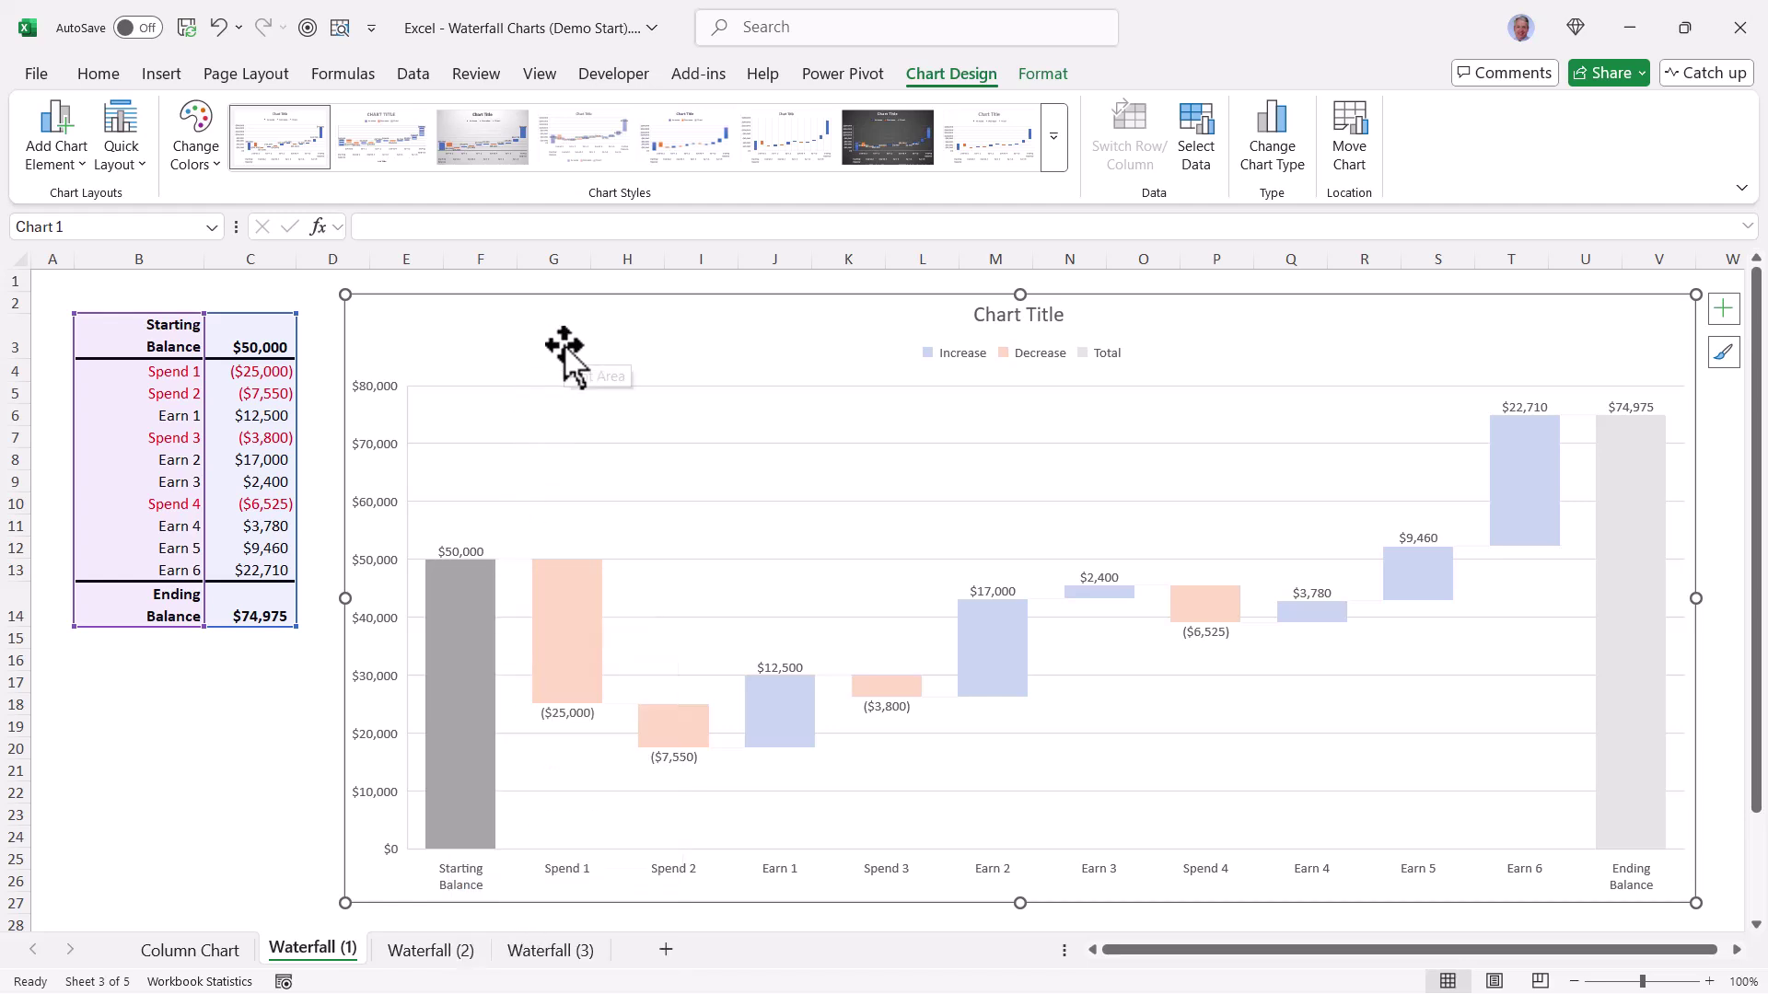
click(472, 624)
click(472, 624)
click(1615, 550)
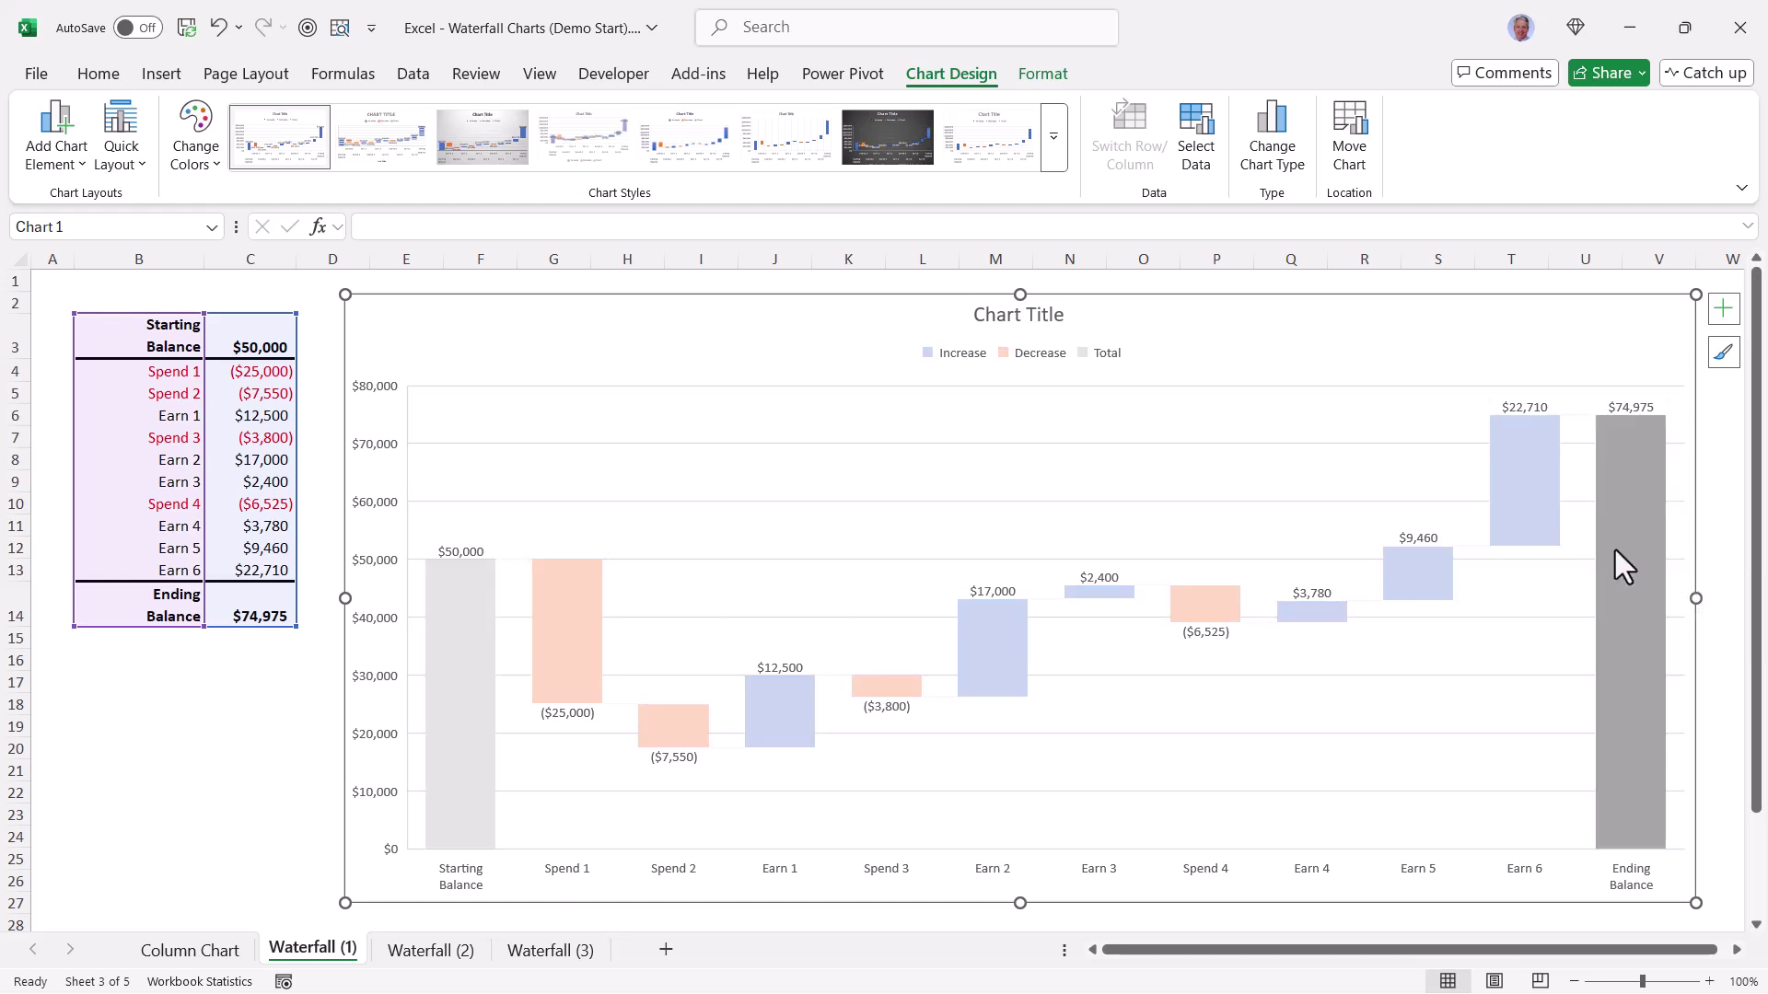
key(Escape)
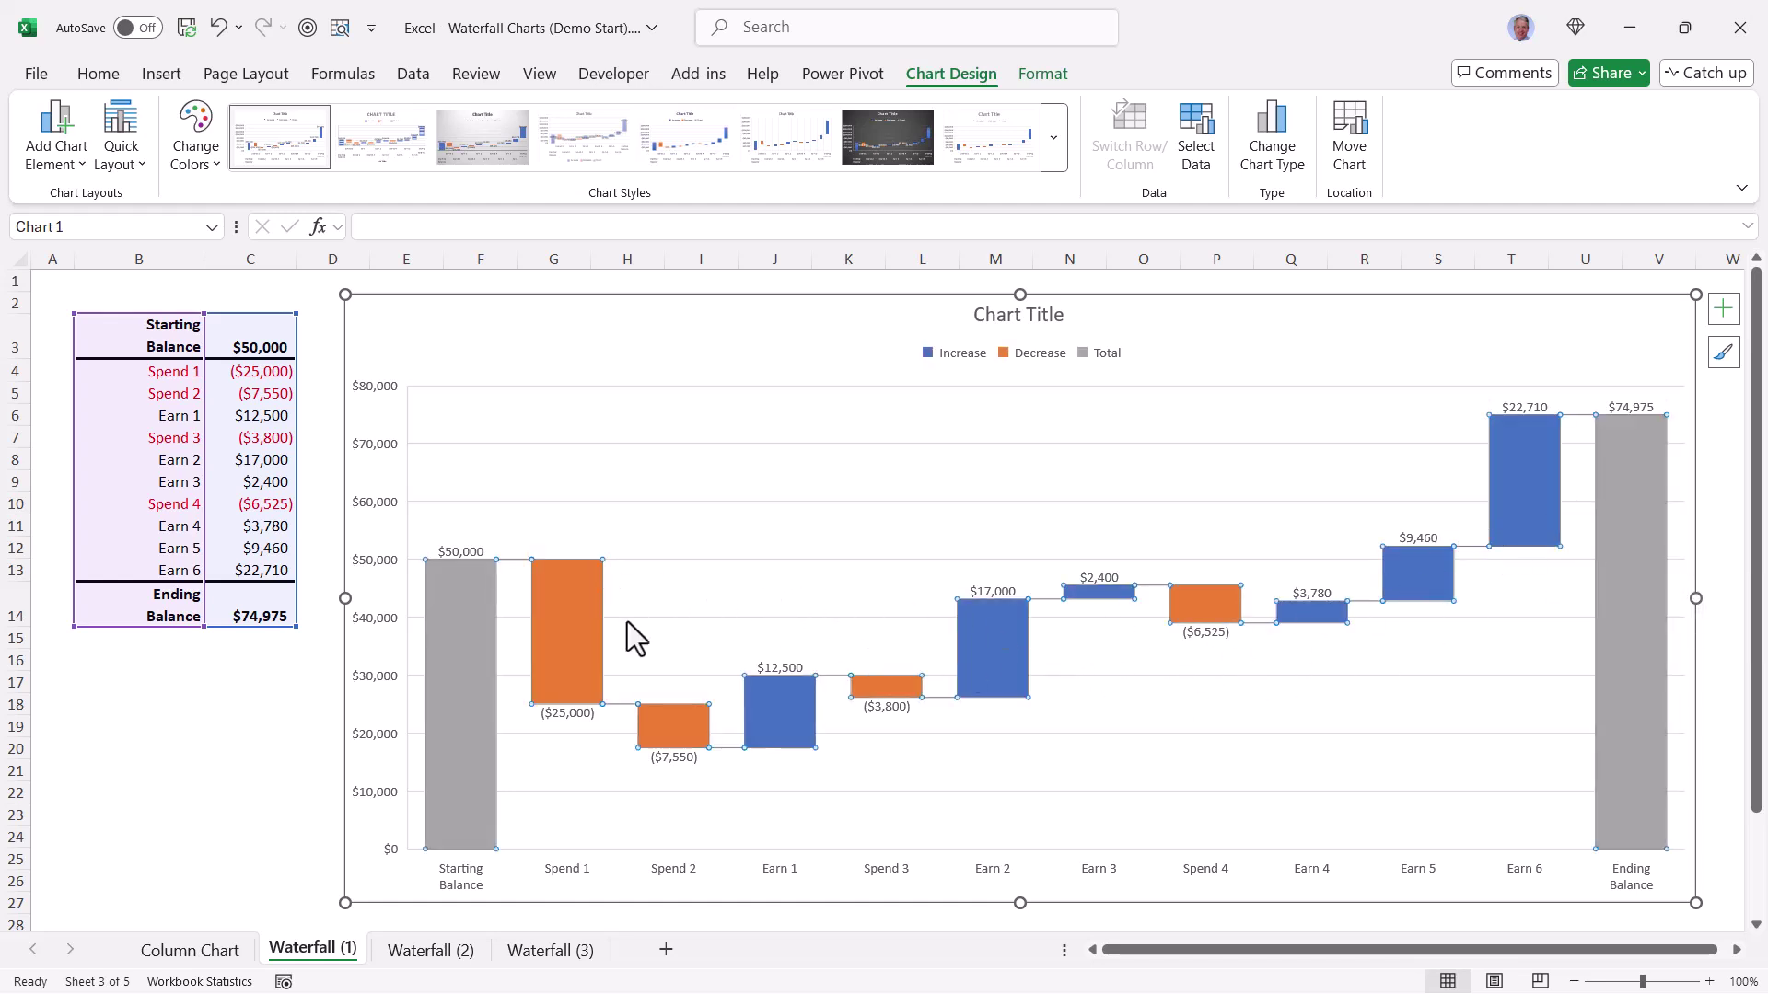
click(564, 607)
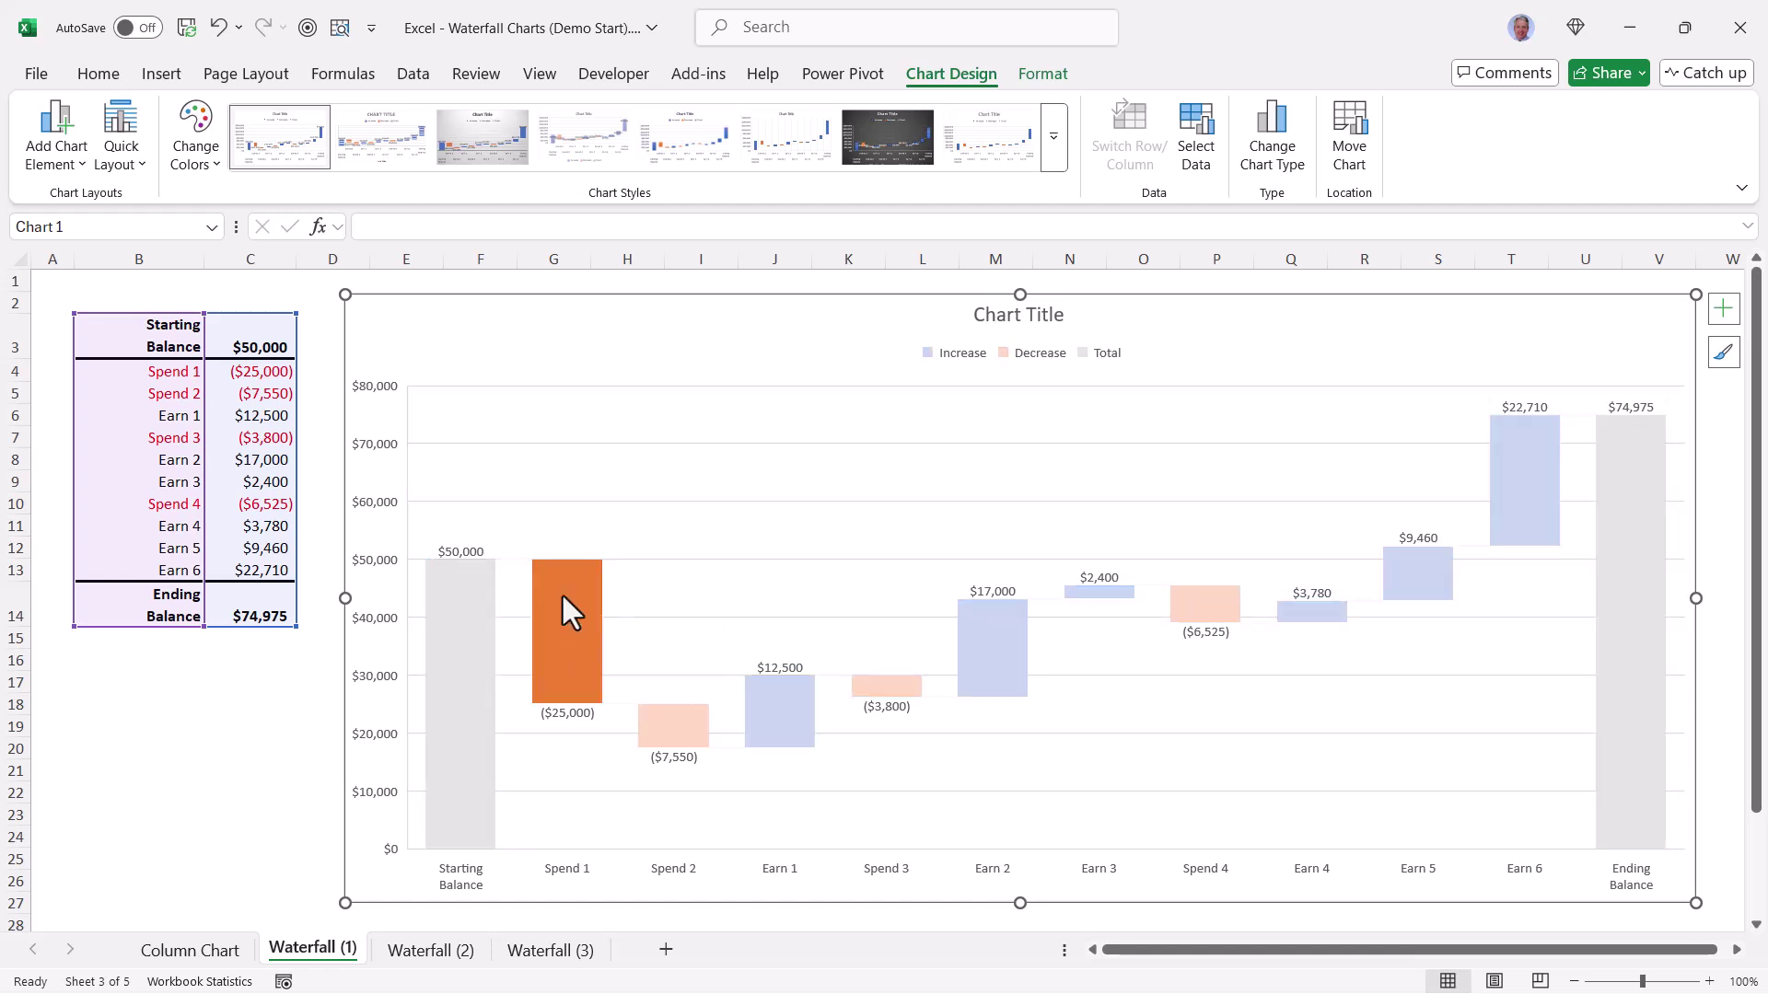
click(761, 710)
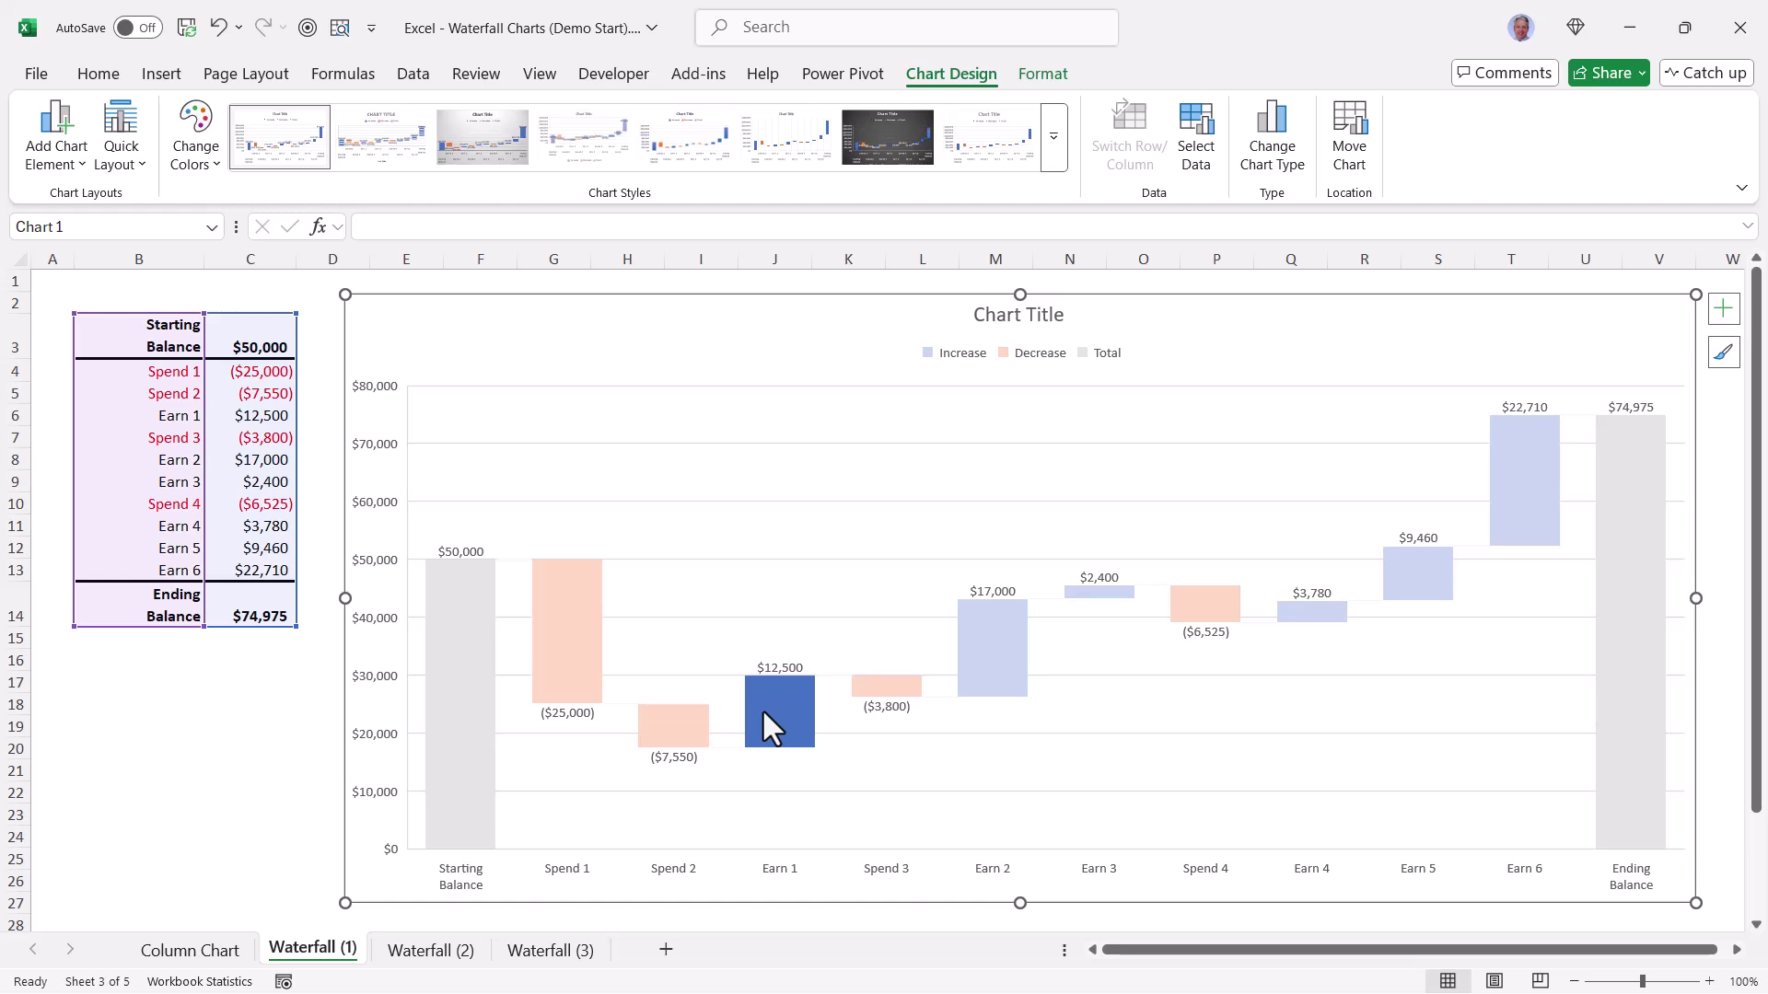
key(Escape)
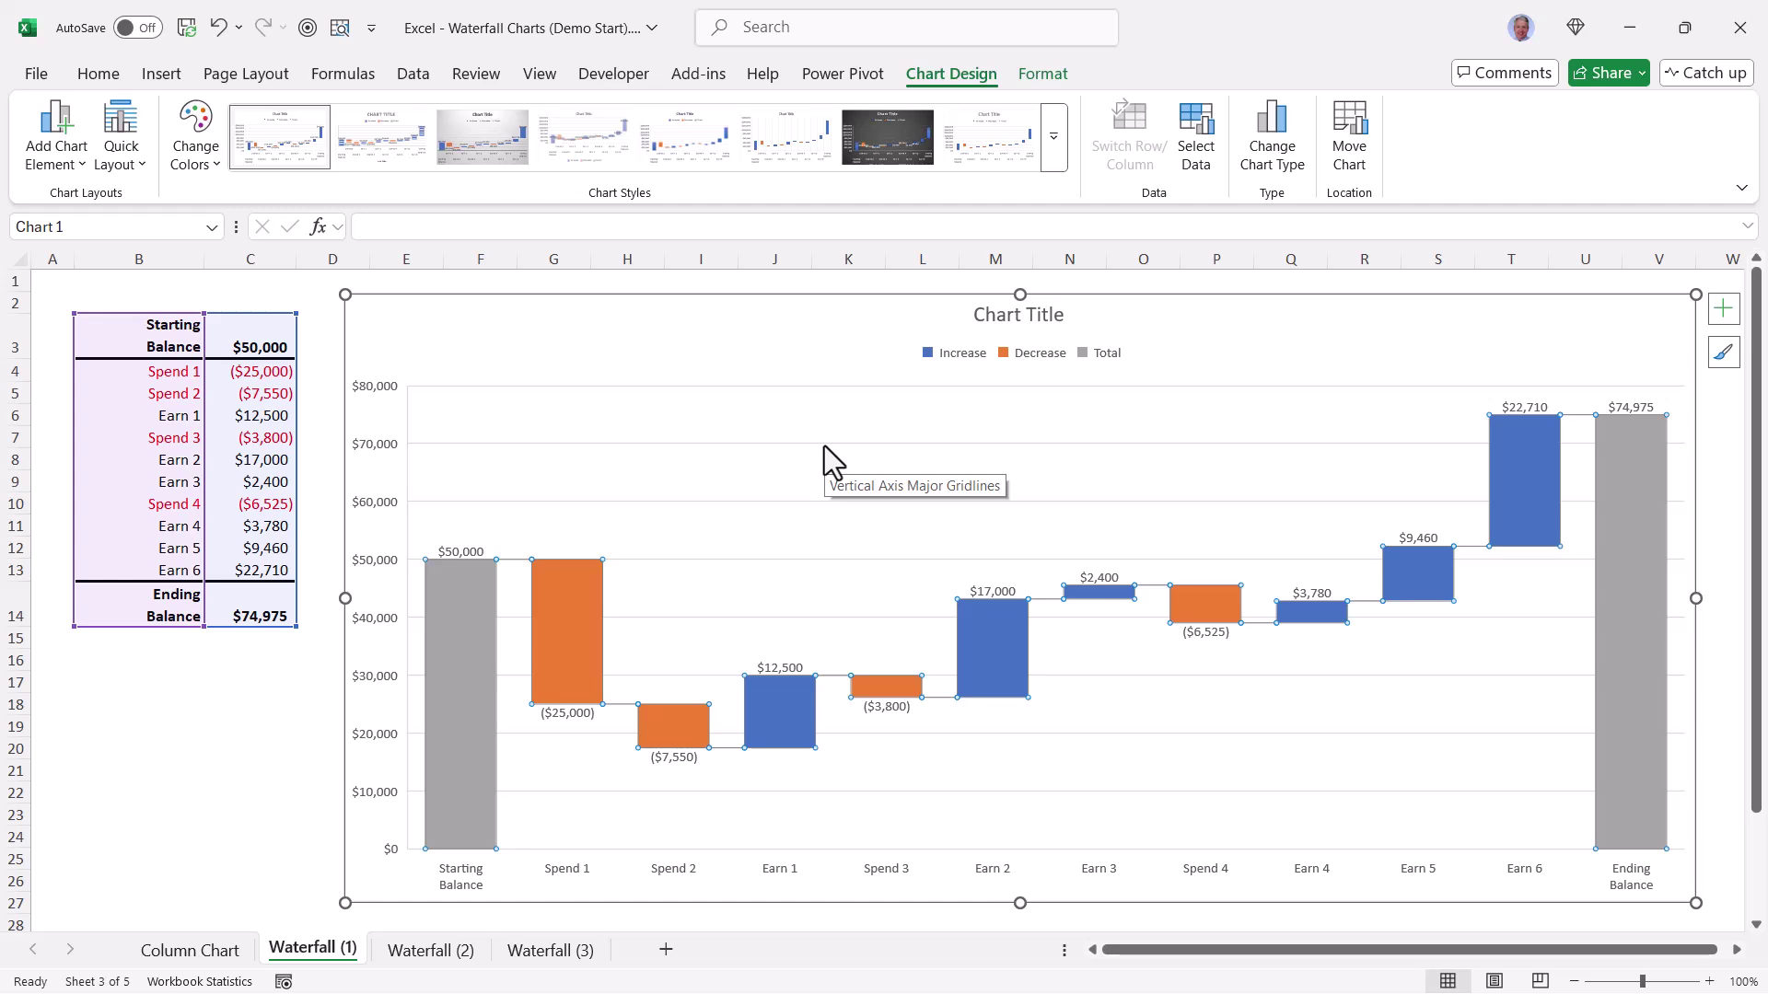
- Delete the chart's gridlines, vertical value axis, legend and title
click(825, 448)
key(Delete)
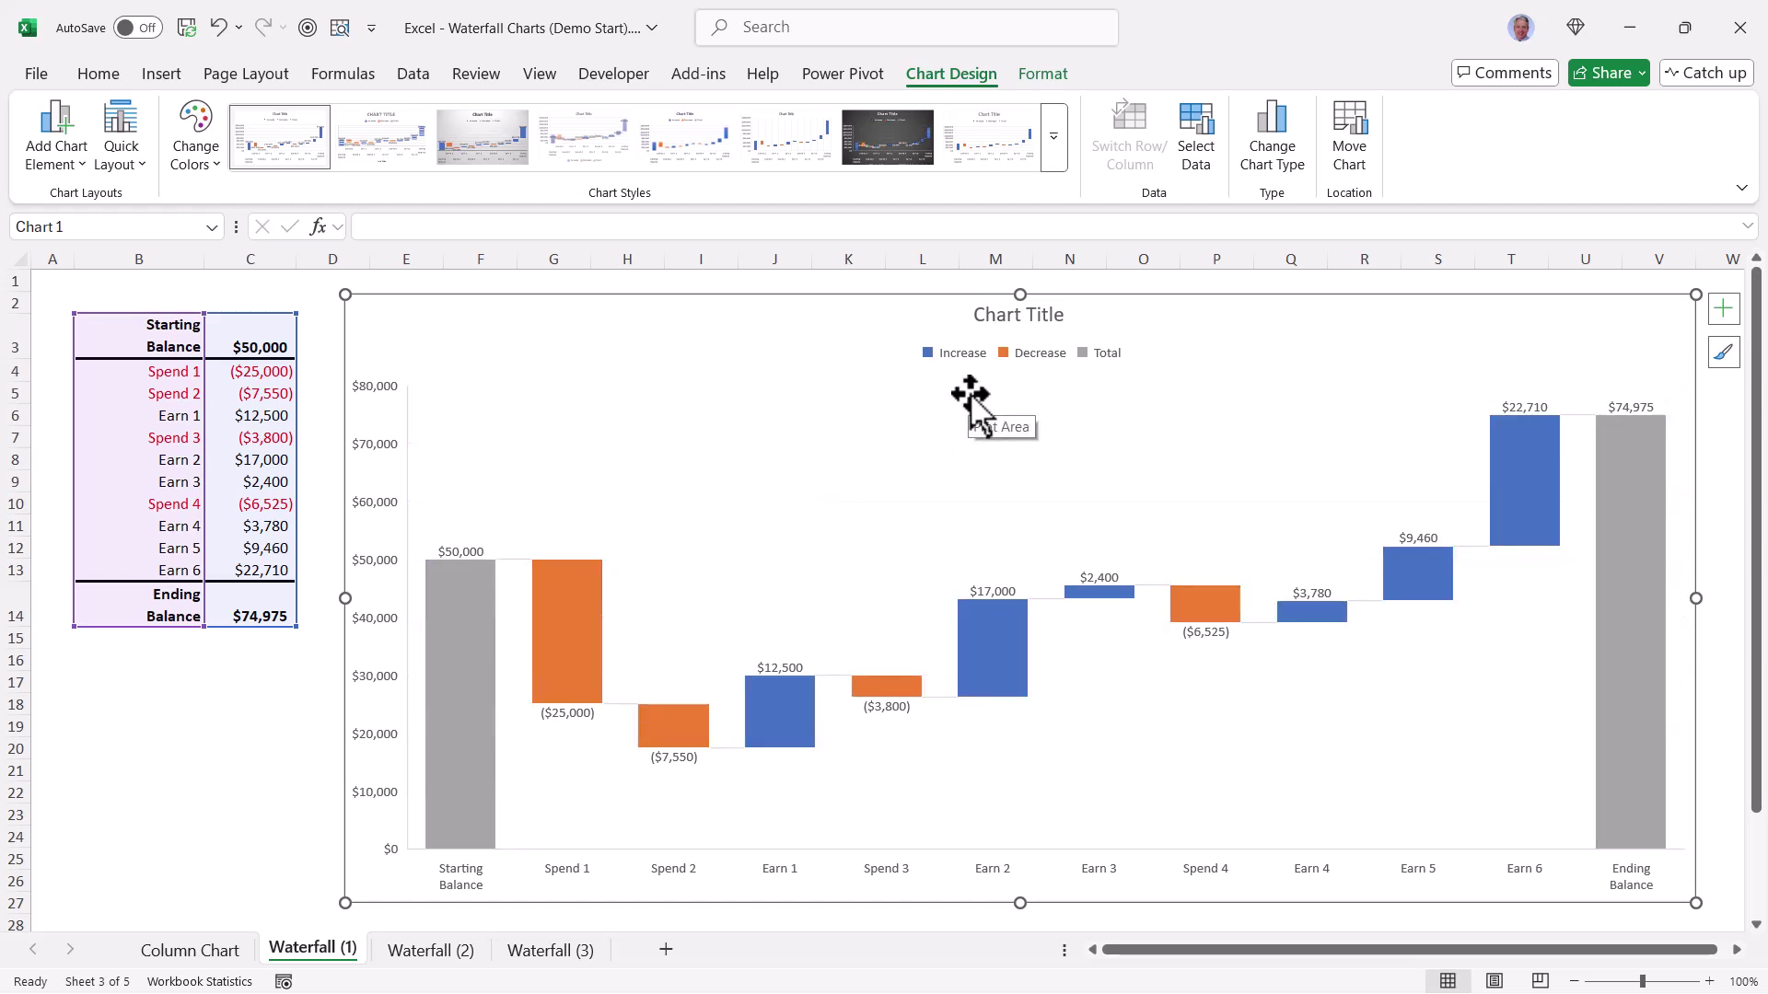
click(370, 446)
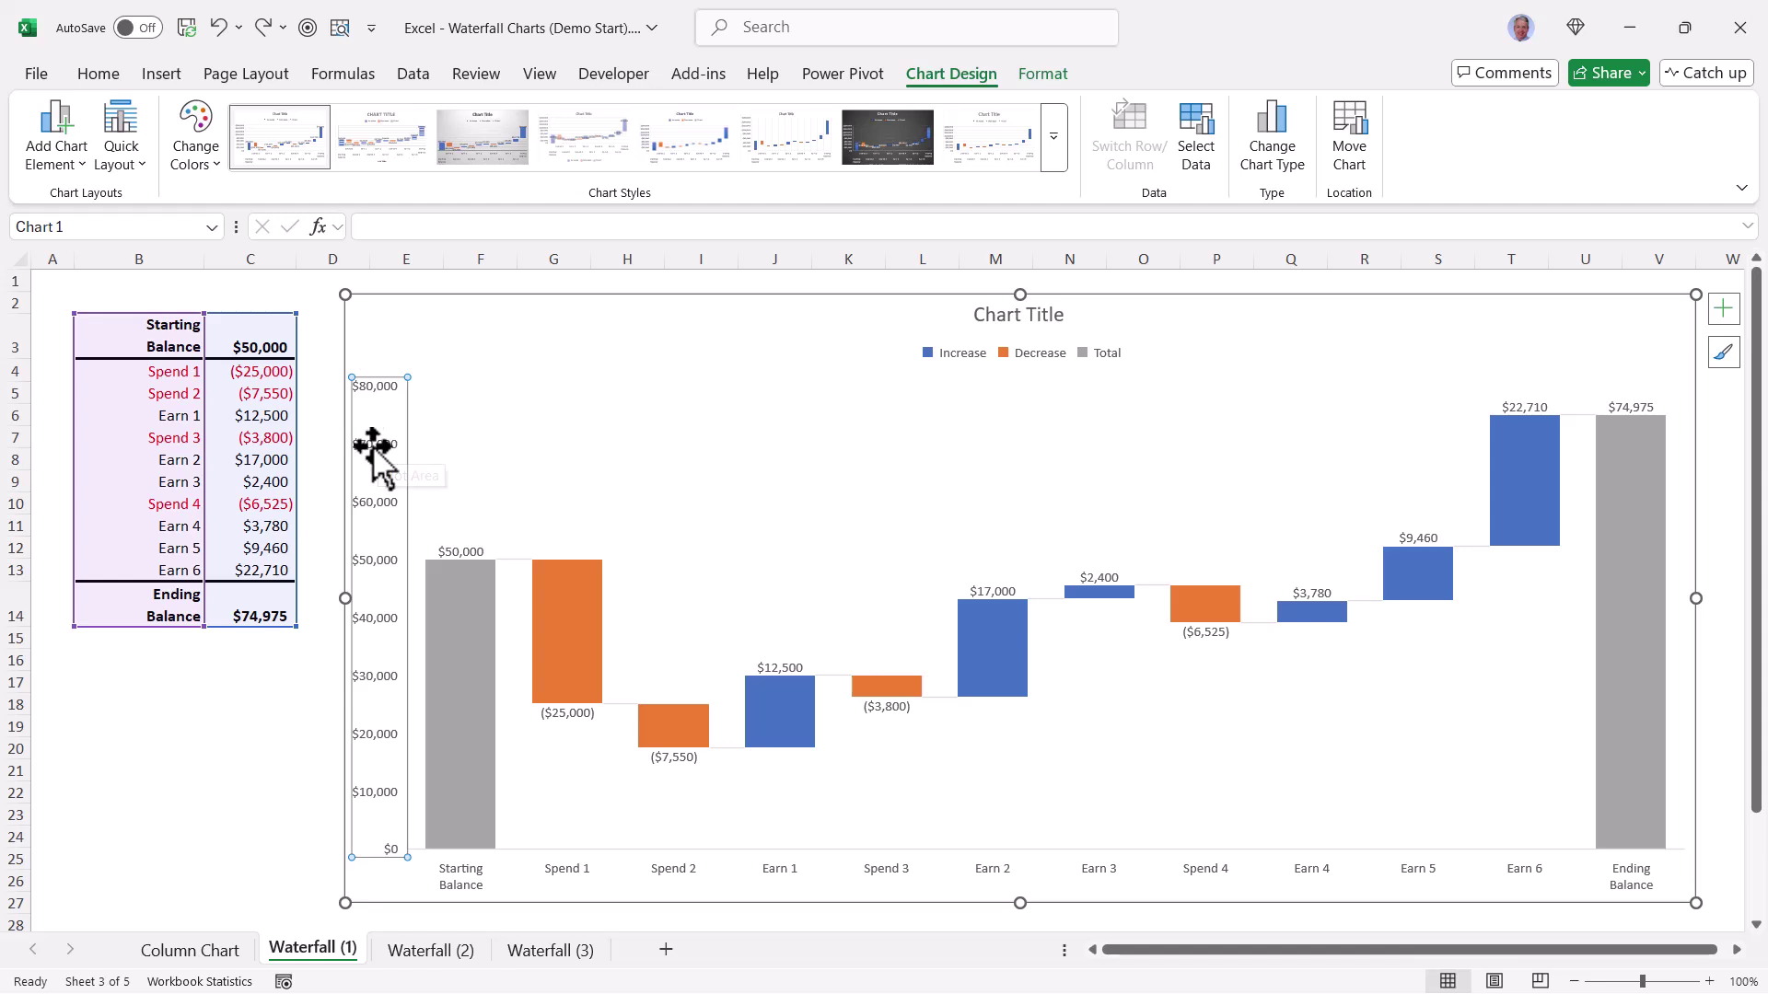
key(Delete)
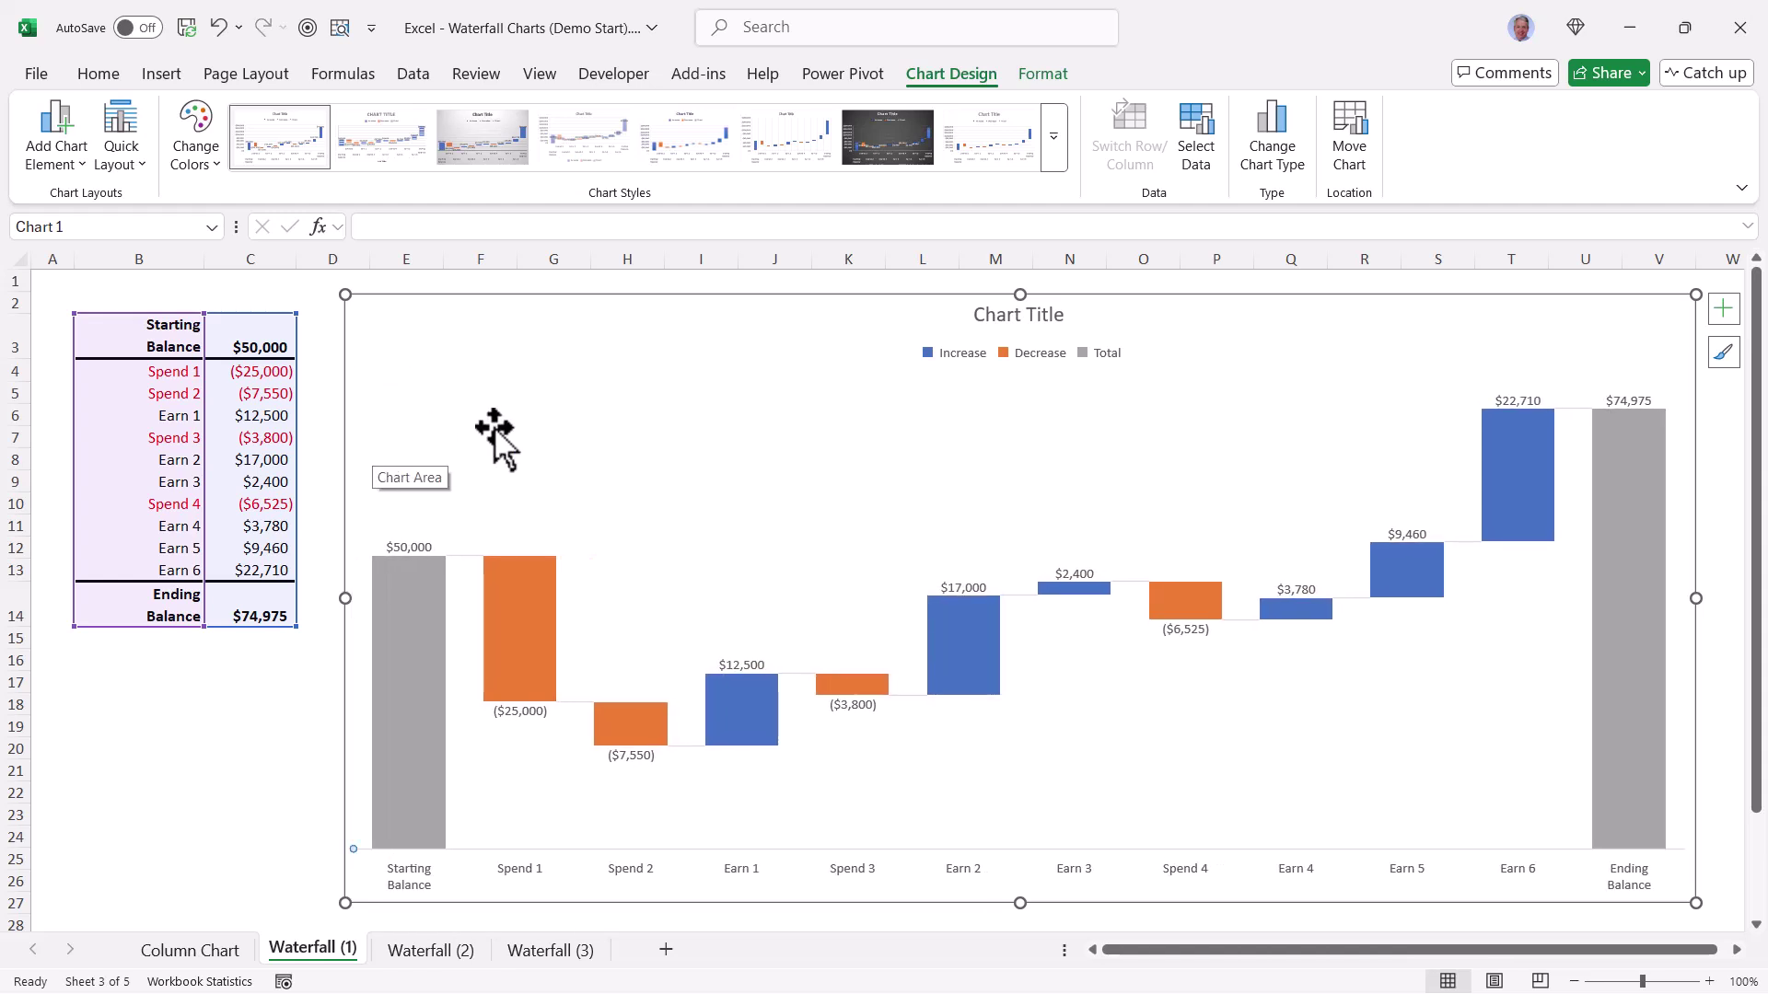
click(981, 354)
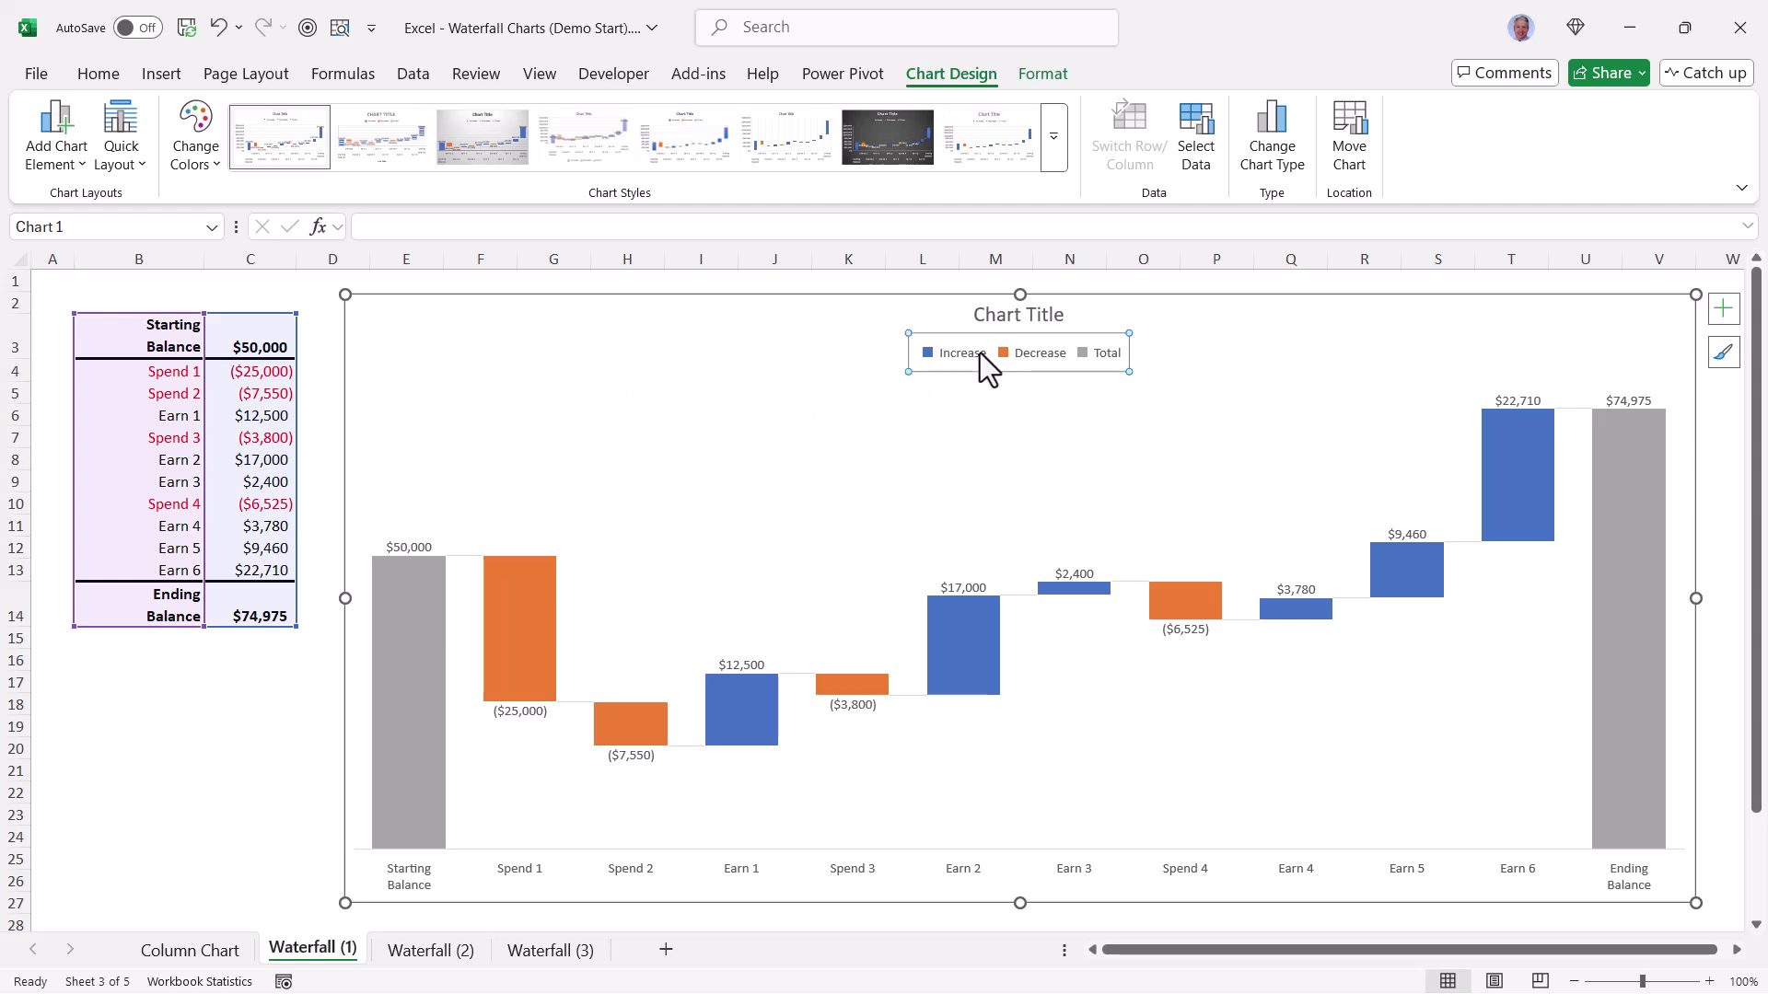
key(Delete)
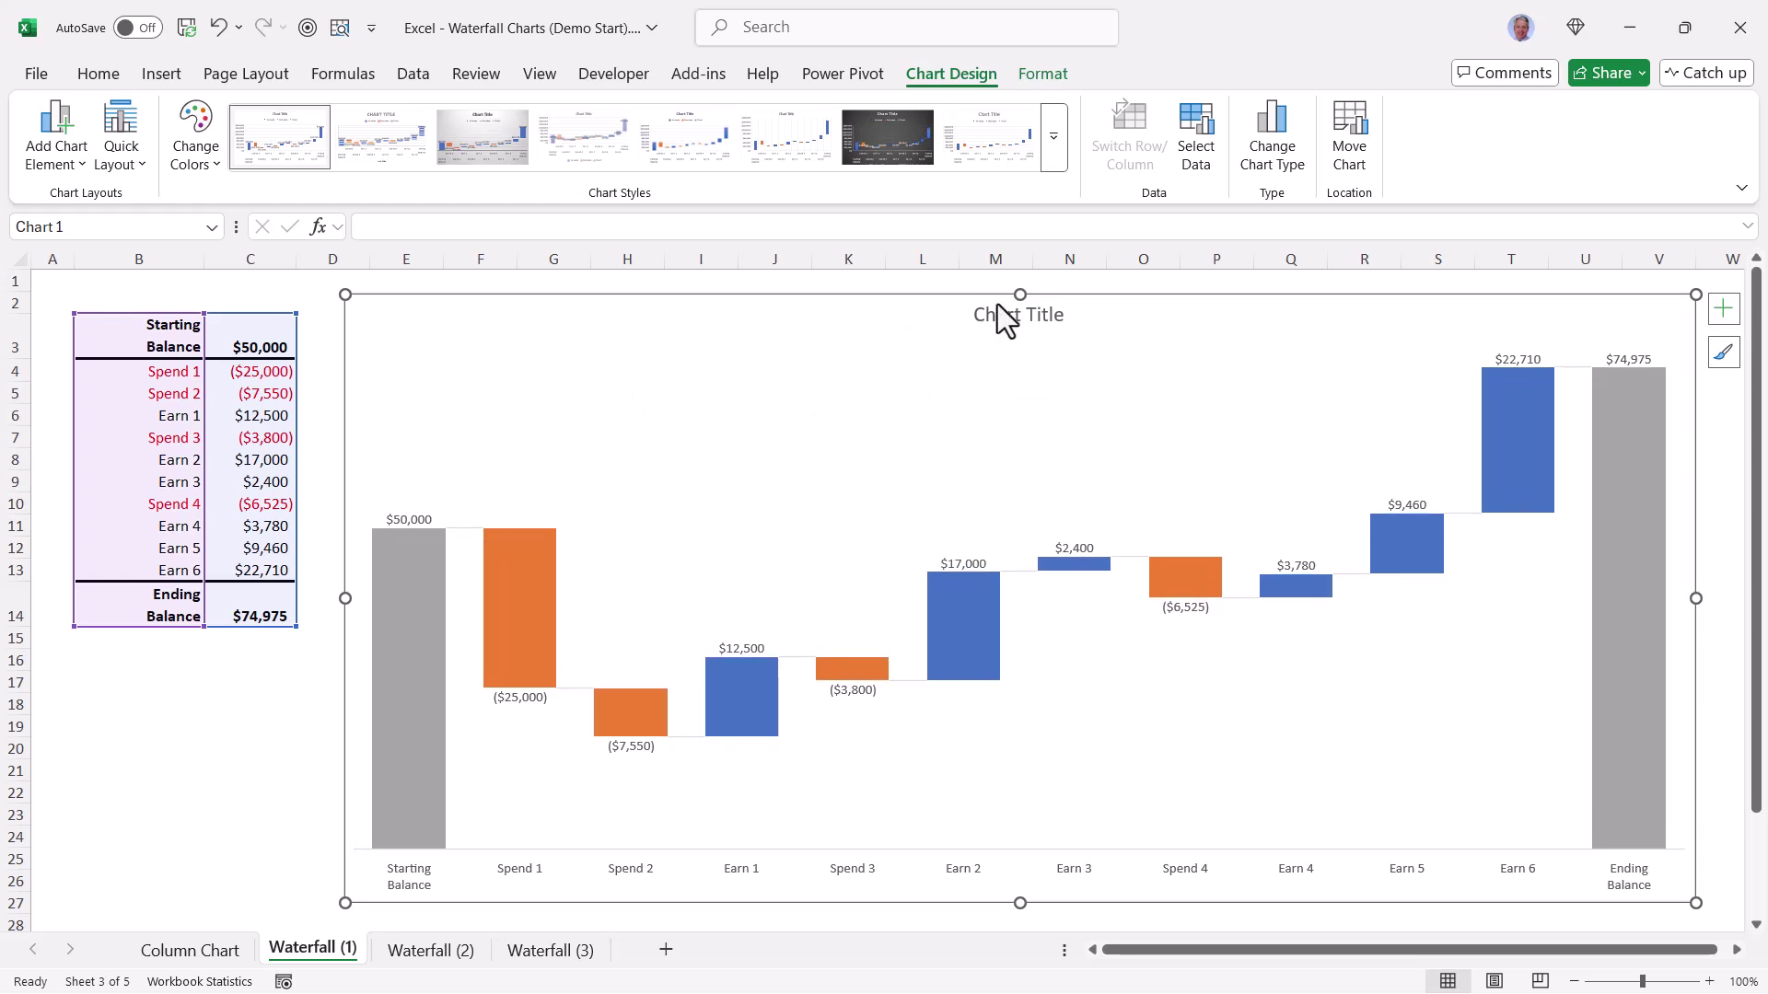
click(1002, 314)
key(Delete)
click(235, 746)
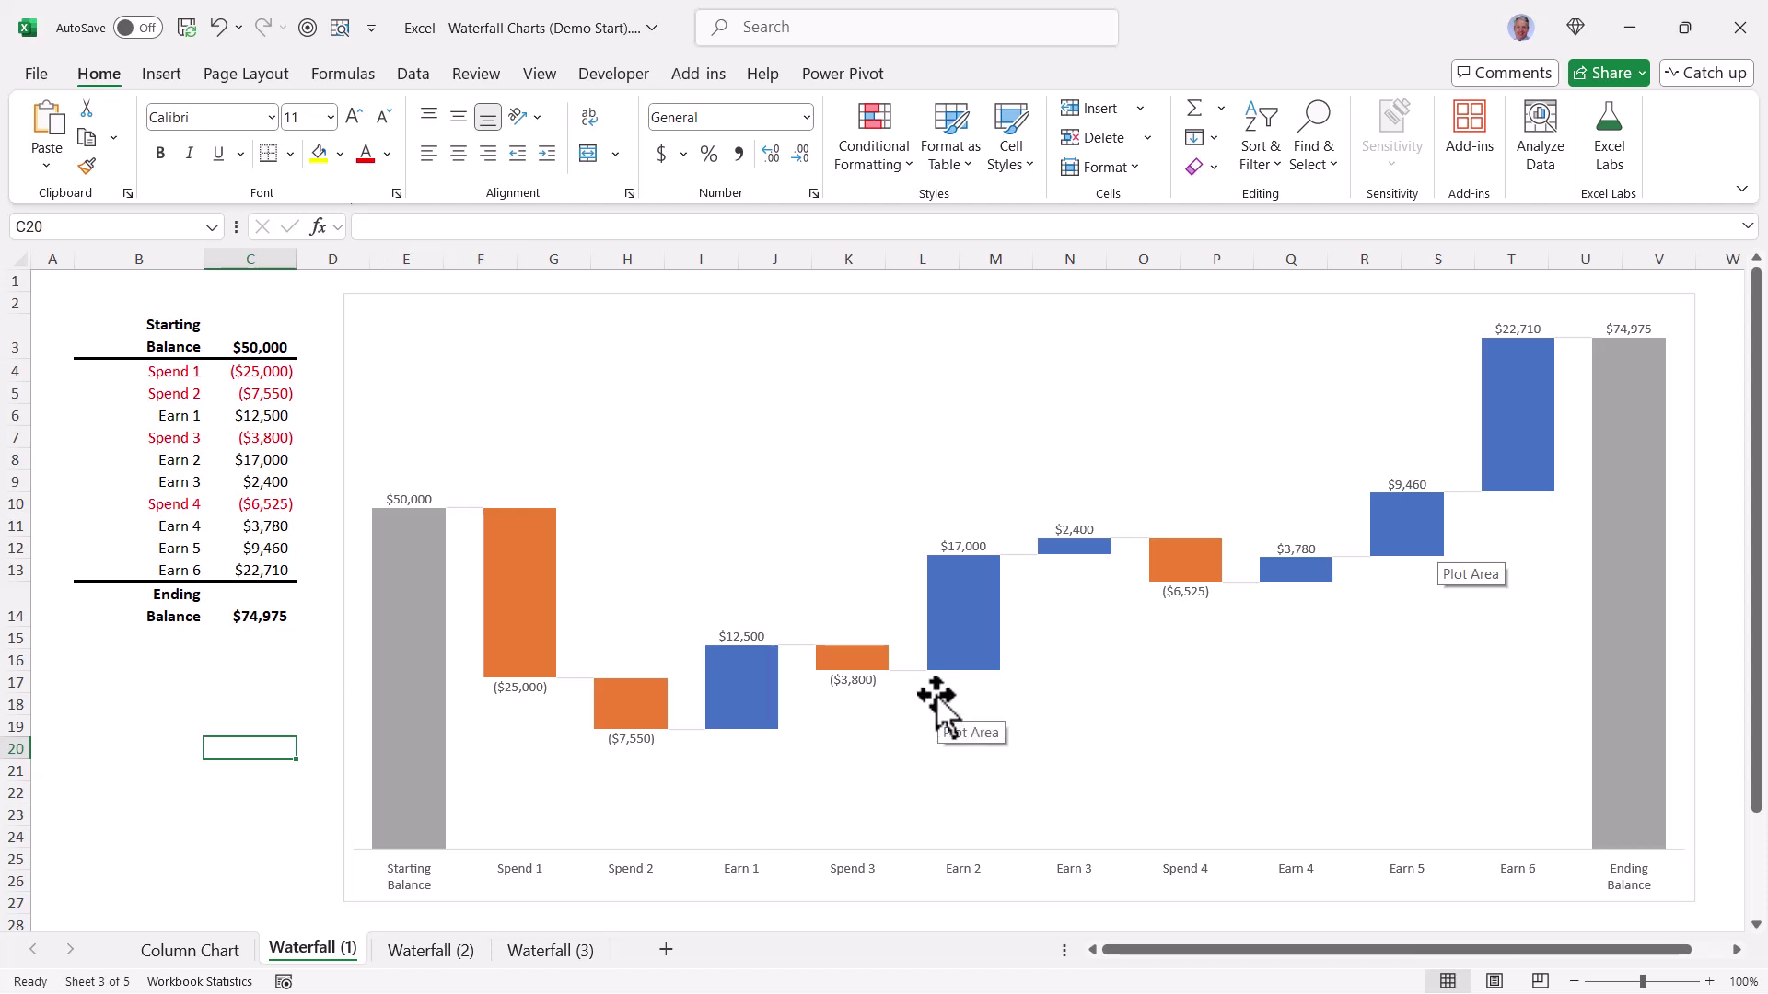
- Set the waterfall chart's shape outline to No Outline
click(841, 302)
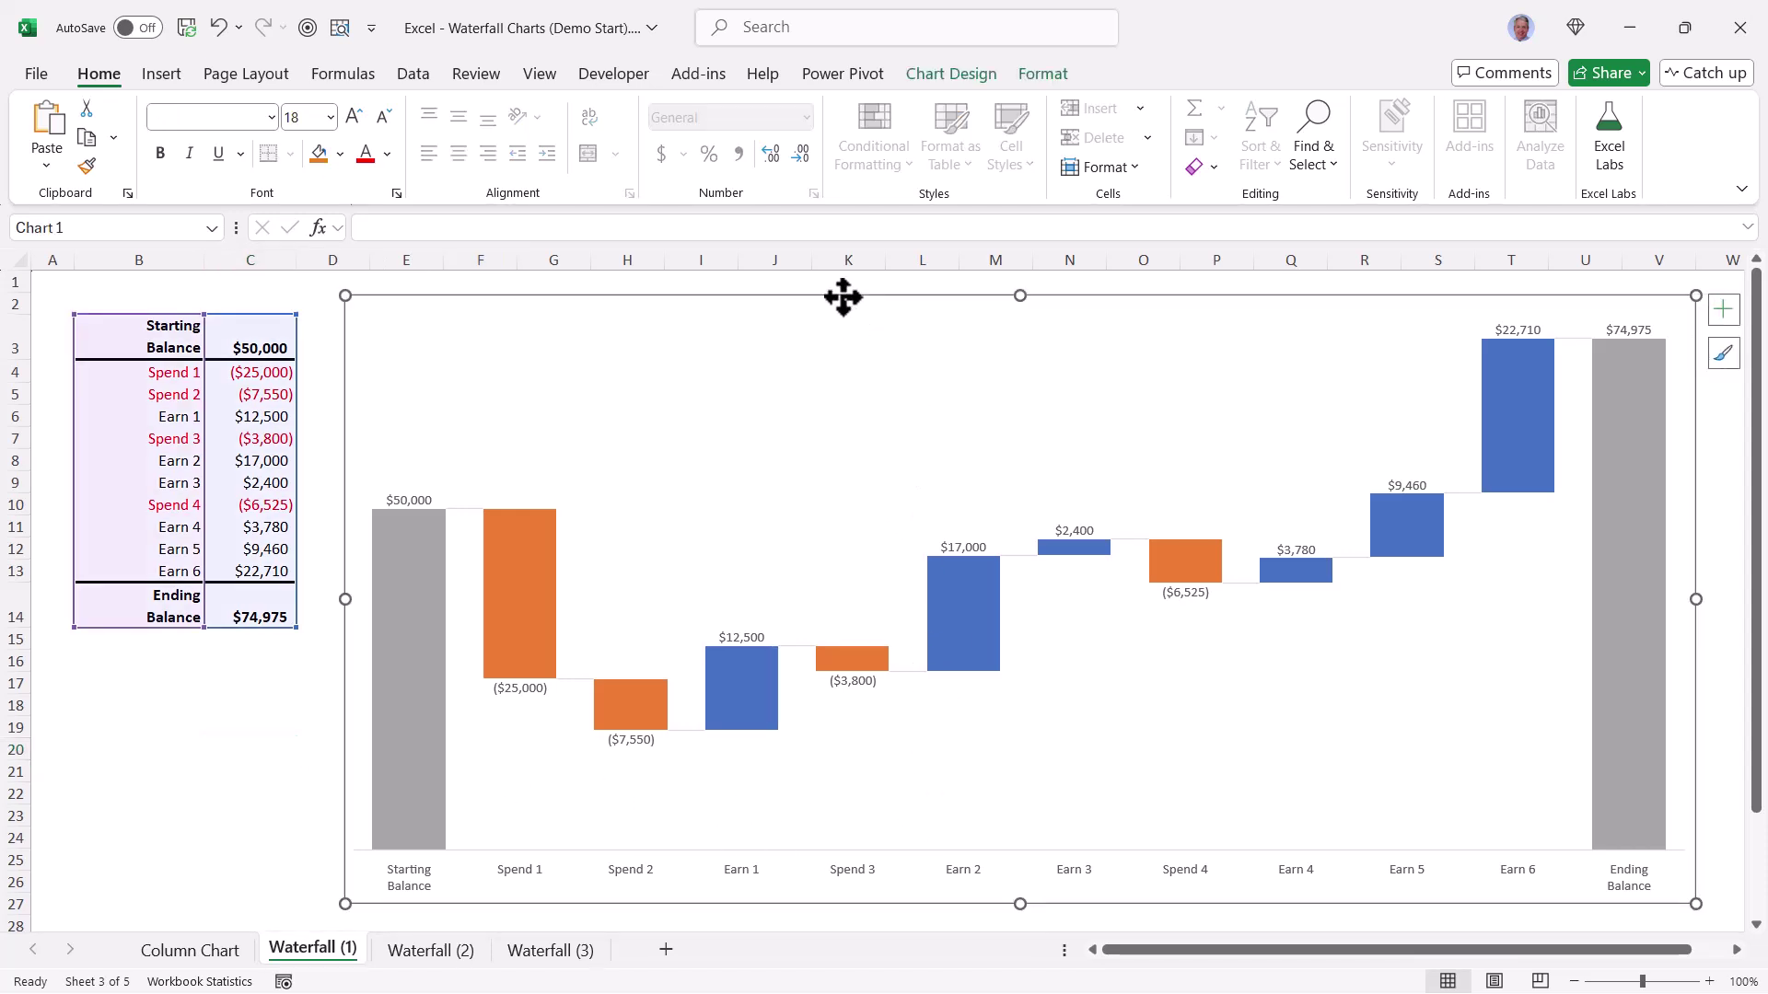
click(1051, 73)
click(699, 139)
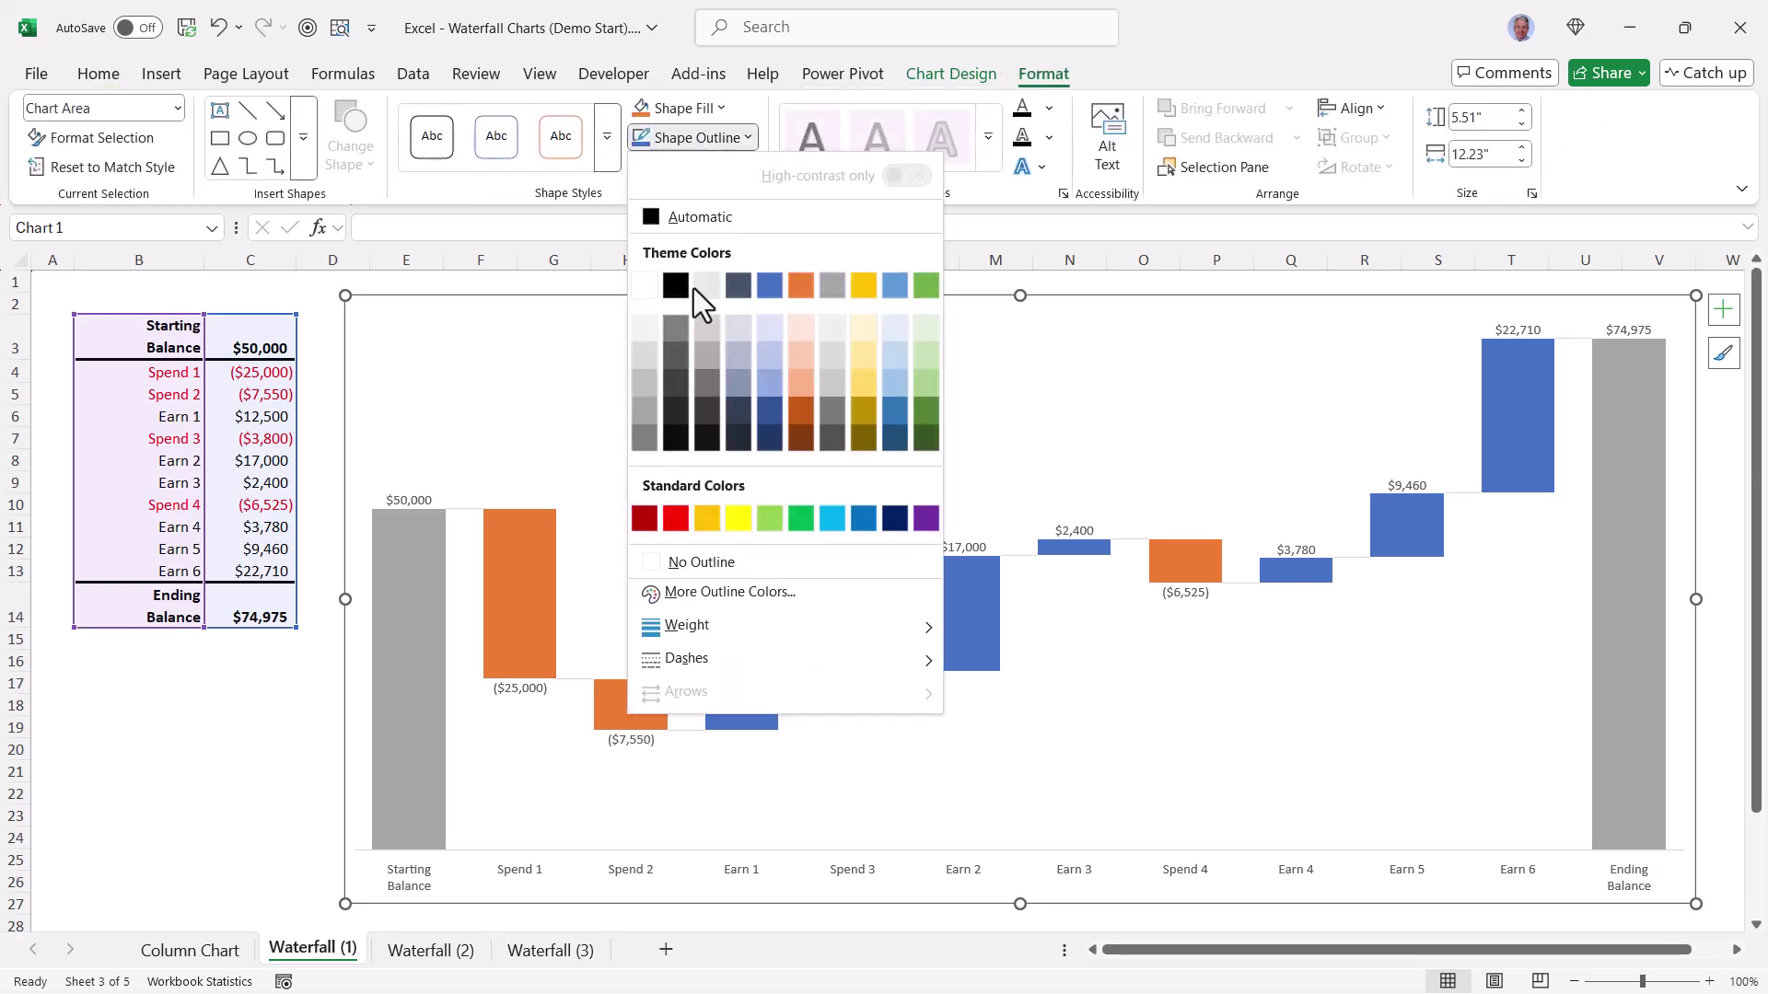
click(687, 563)
click(249, 707)
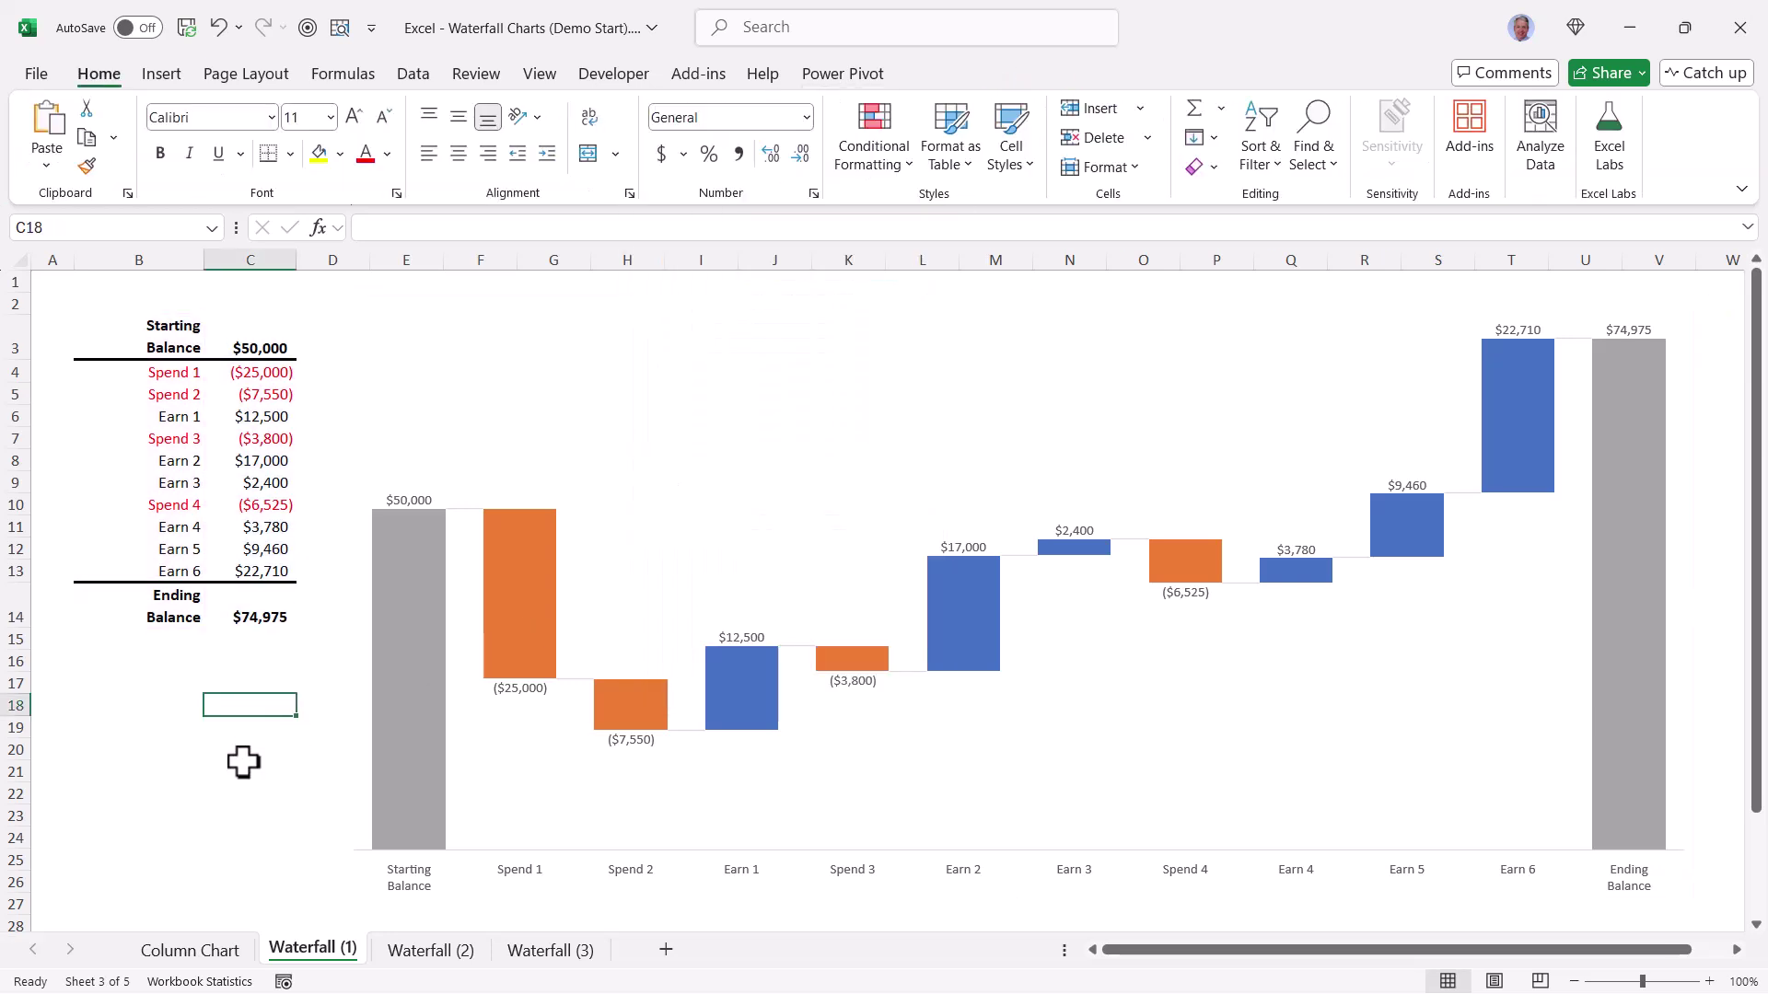
- Increase the font size of the value labels and category axis labels
click(407, 501)
click(407, 501)
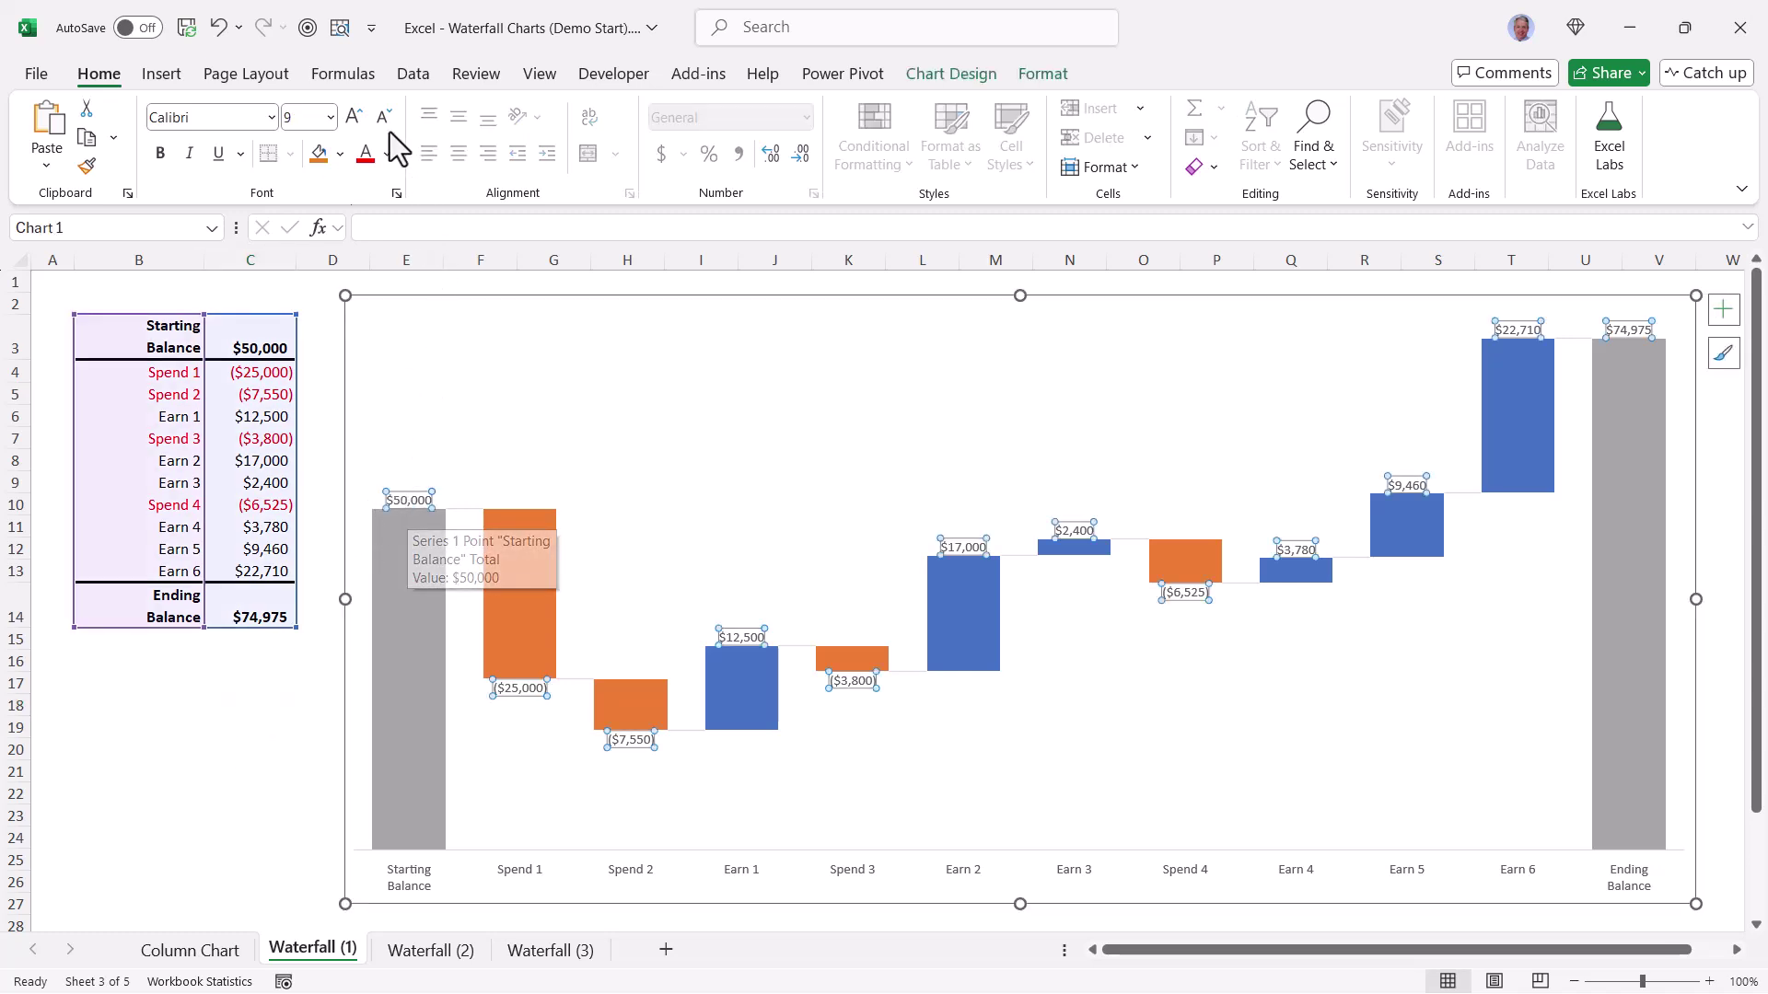
click(330, 117)
click(311, 302)
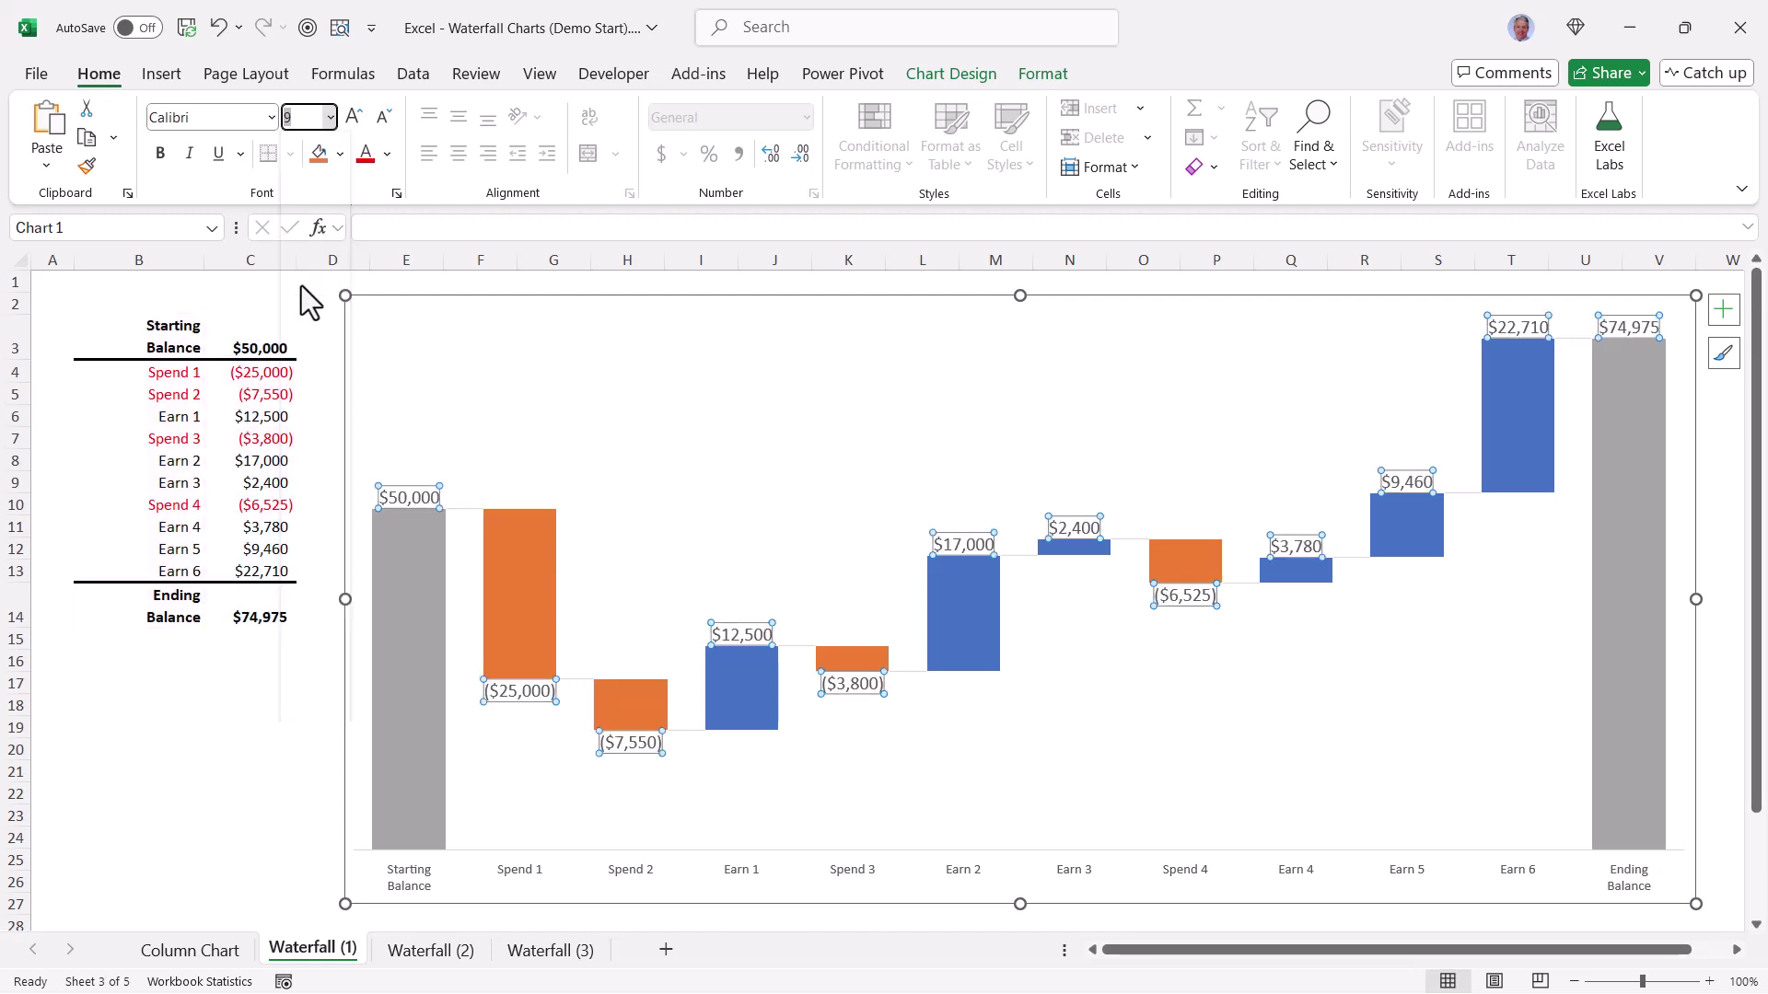
click(849, 871)
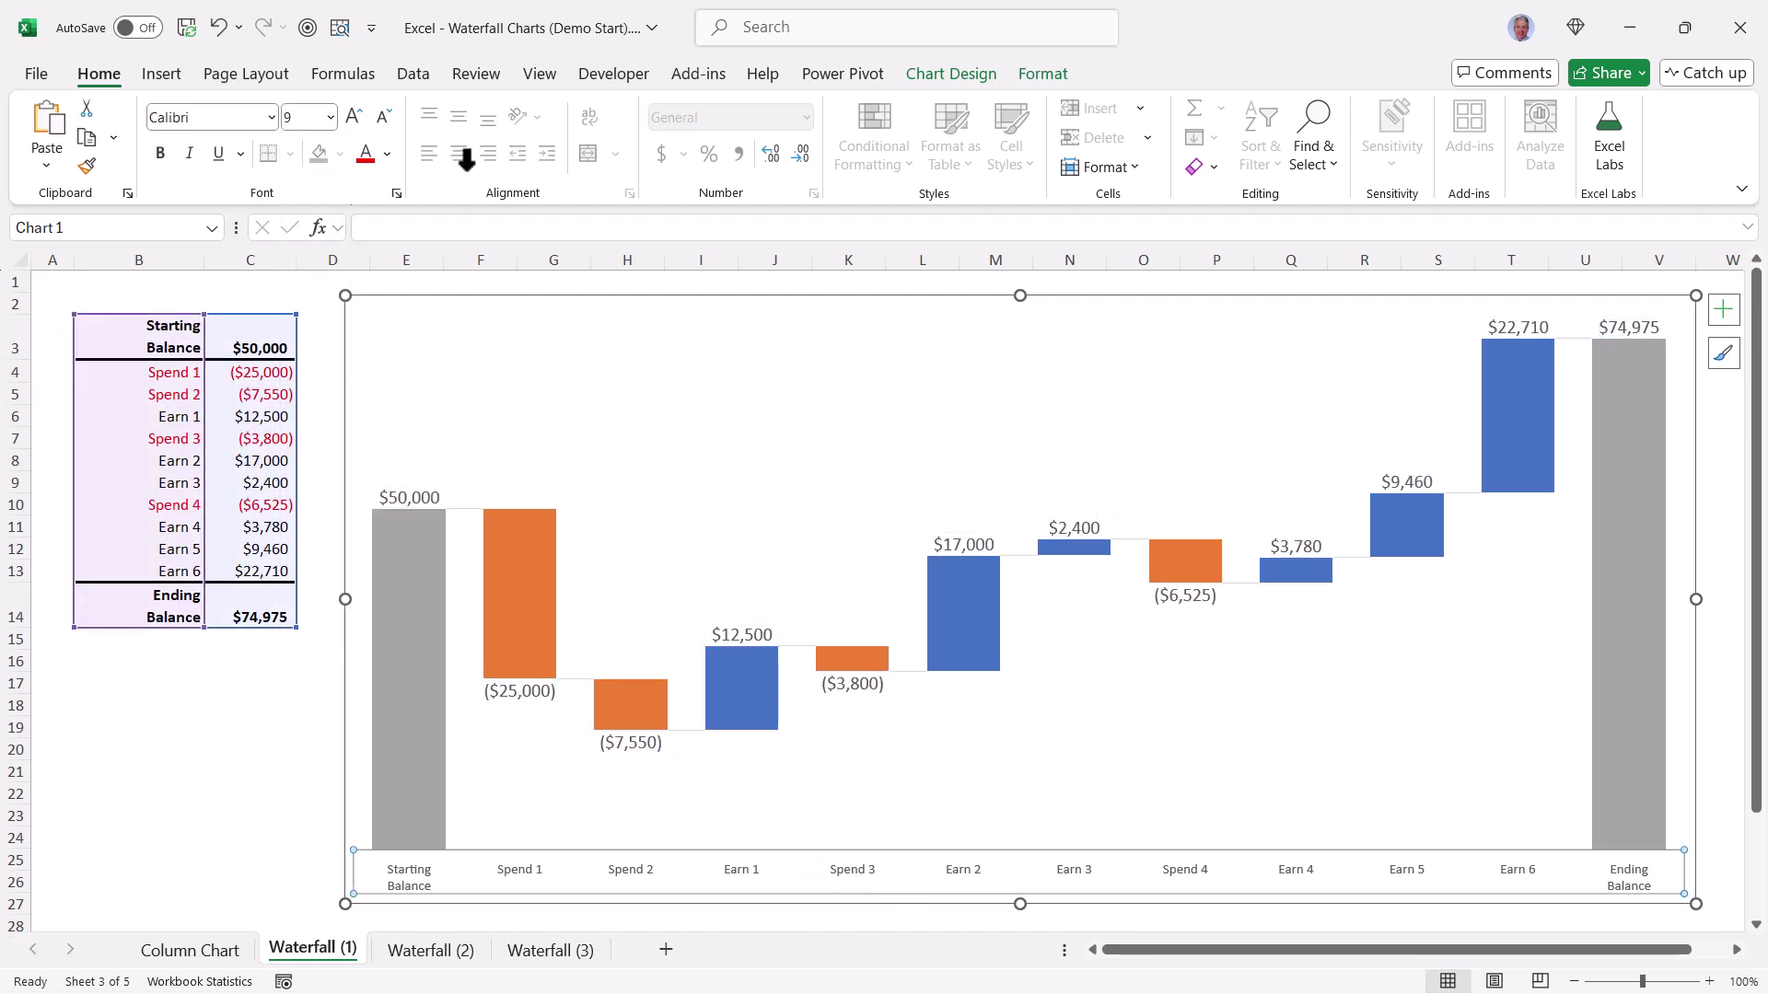
click(330, 117)
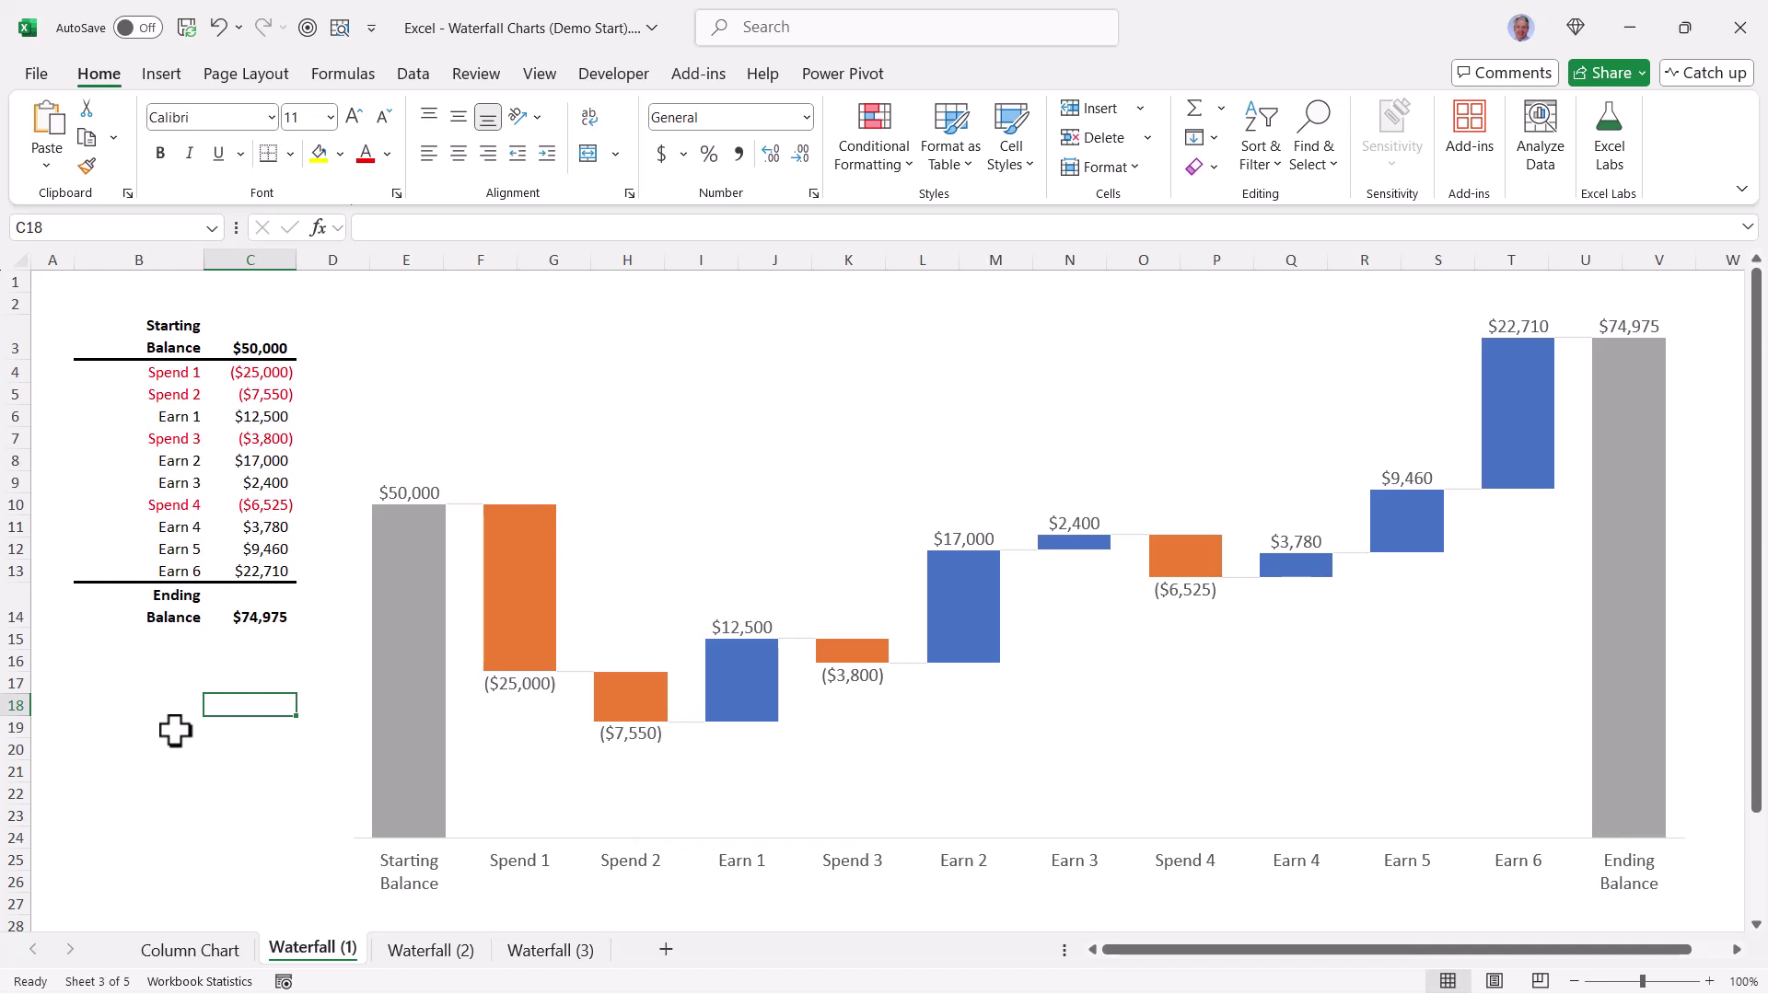
- Set the bars' Gap Width to 20%, keeping connector lines shown
click(526, 603)
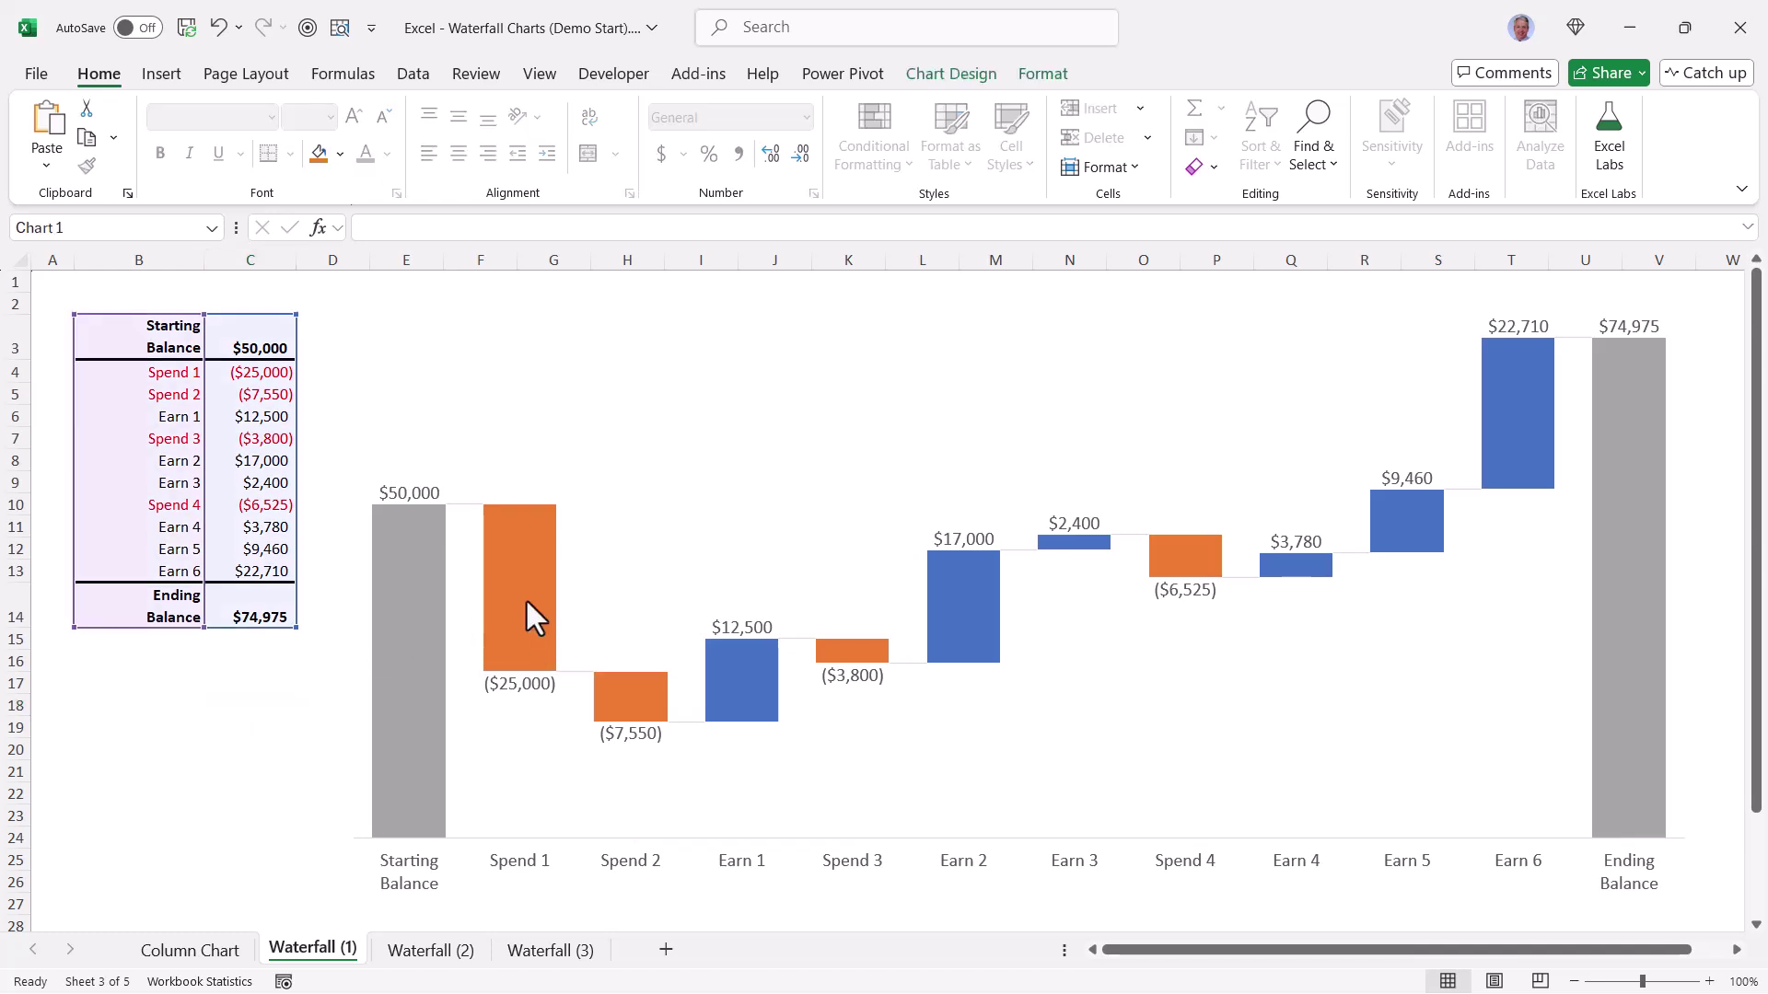
double_click(525, 598)
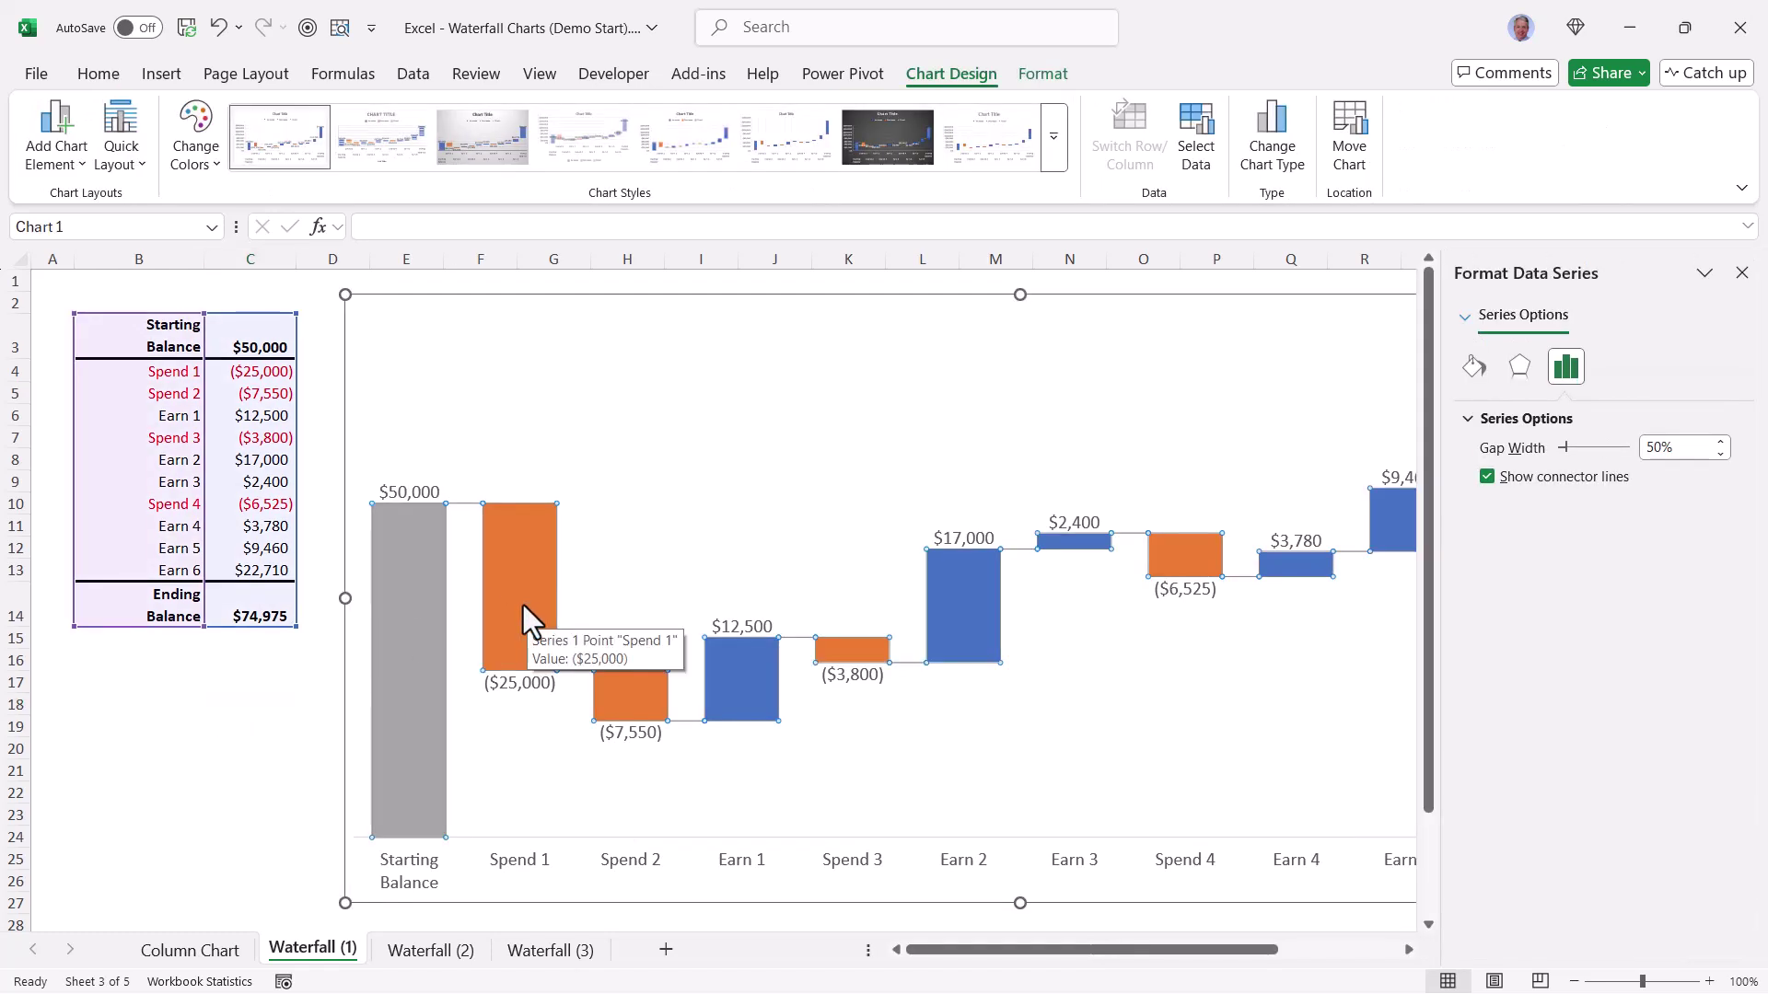
click(1491, 479)
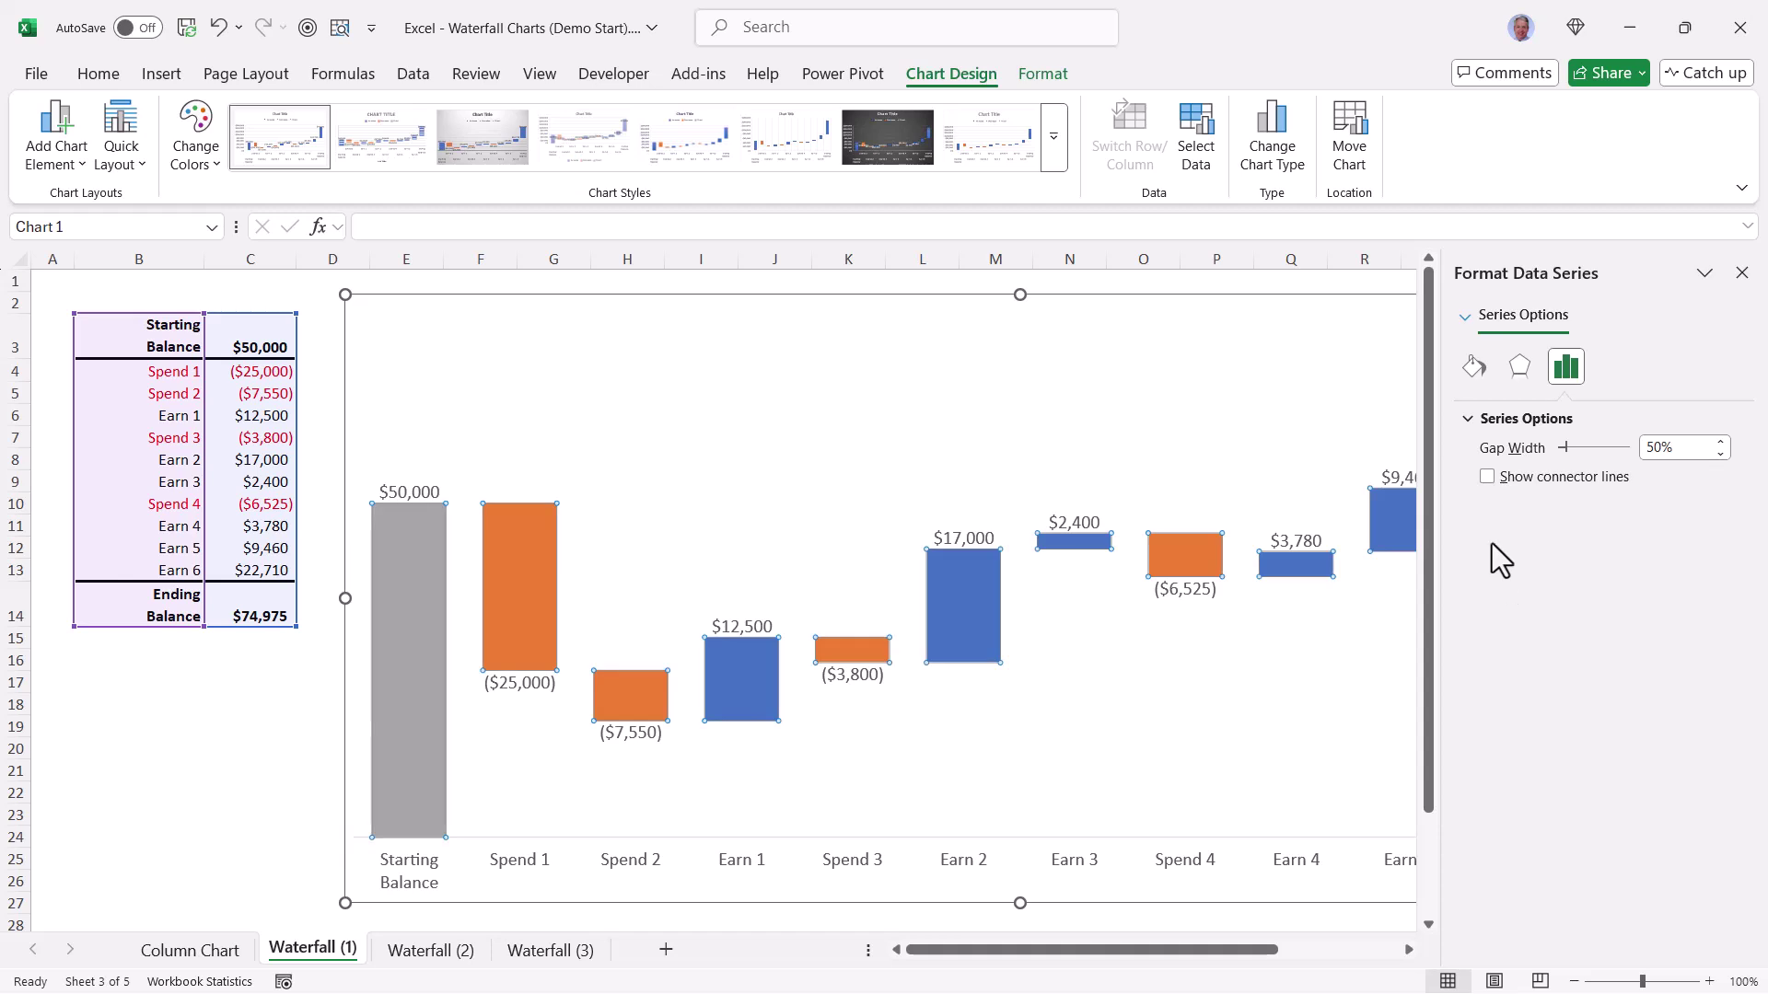
click(1486, 476)
drag(1563, 447, 1613, 449)
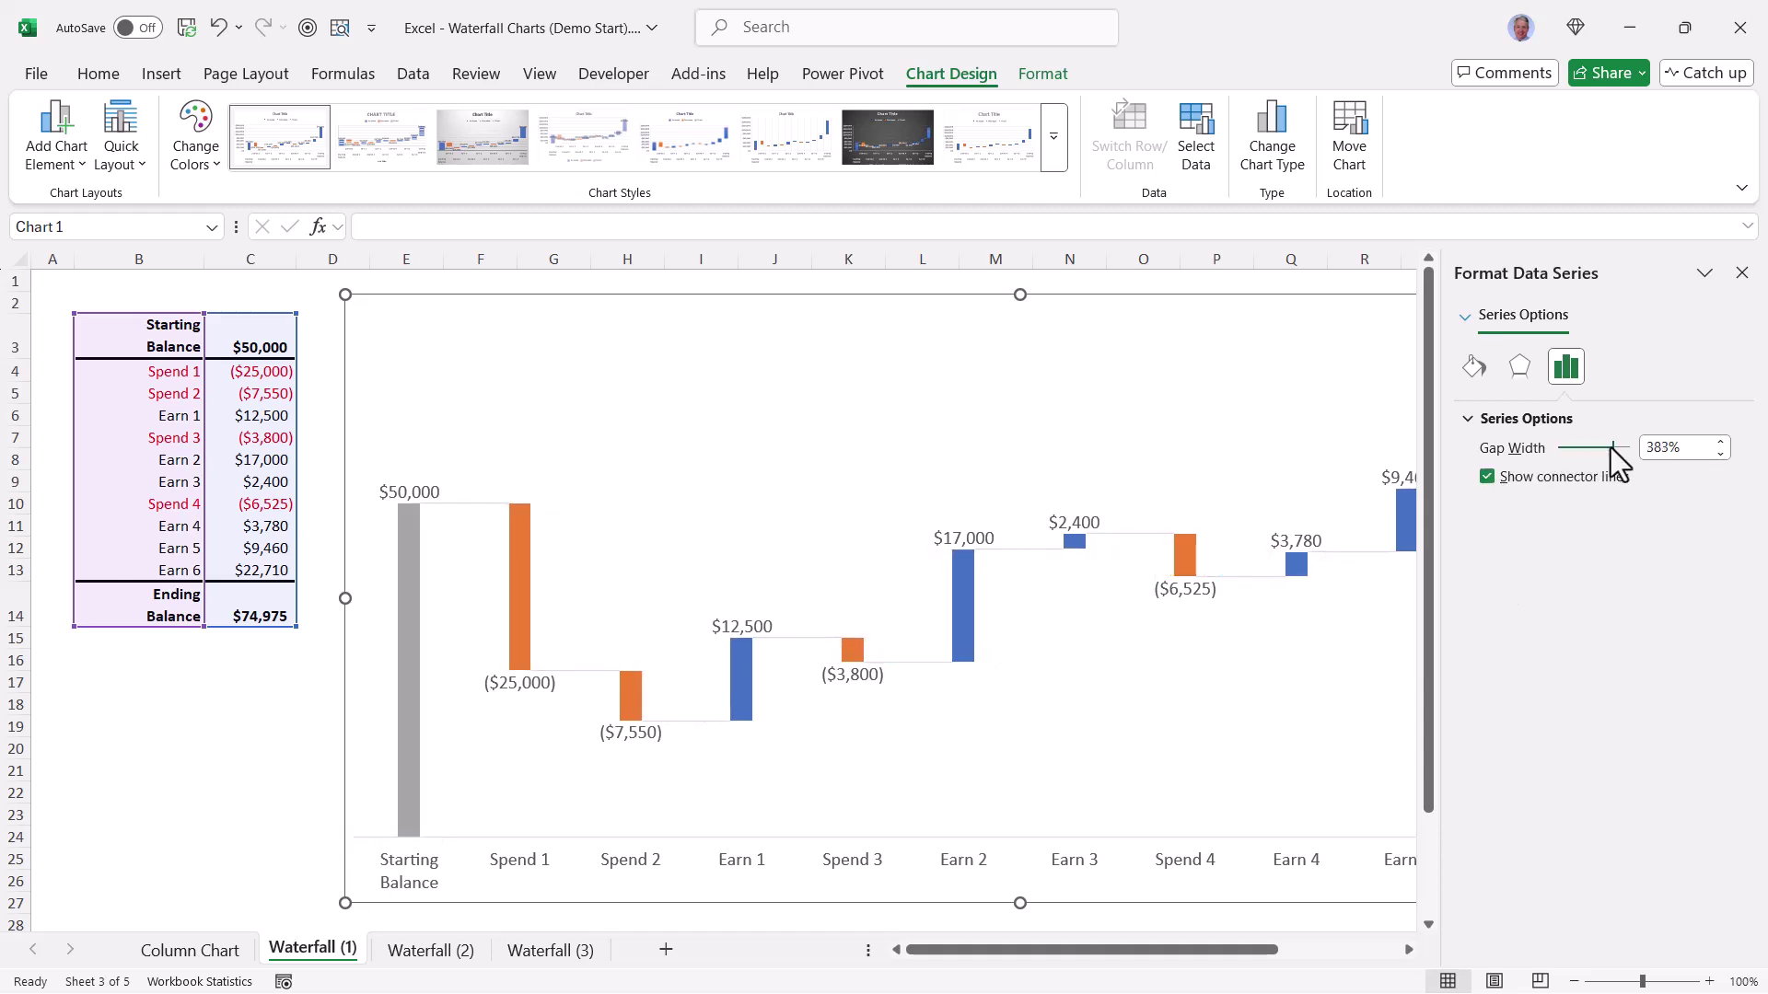
drag(1611, 449, 1532, 455)
key(Tab)
text(20)
key(Return)
click(1720, 440)
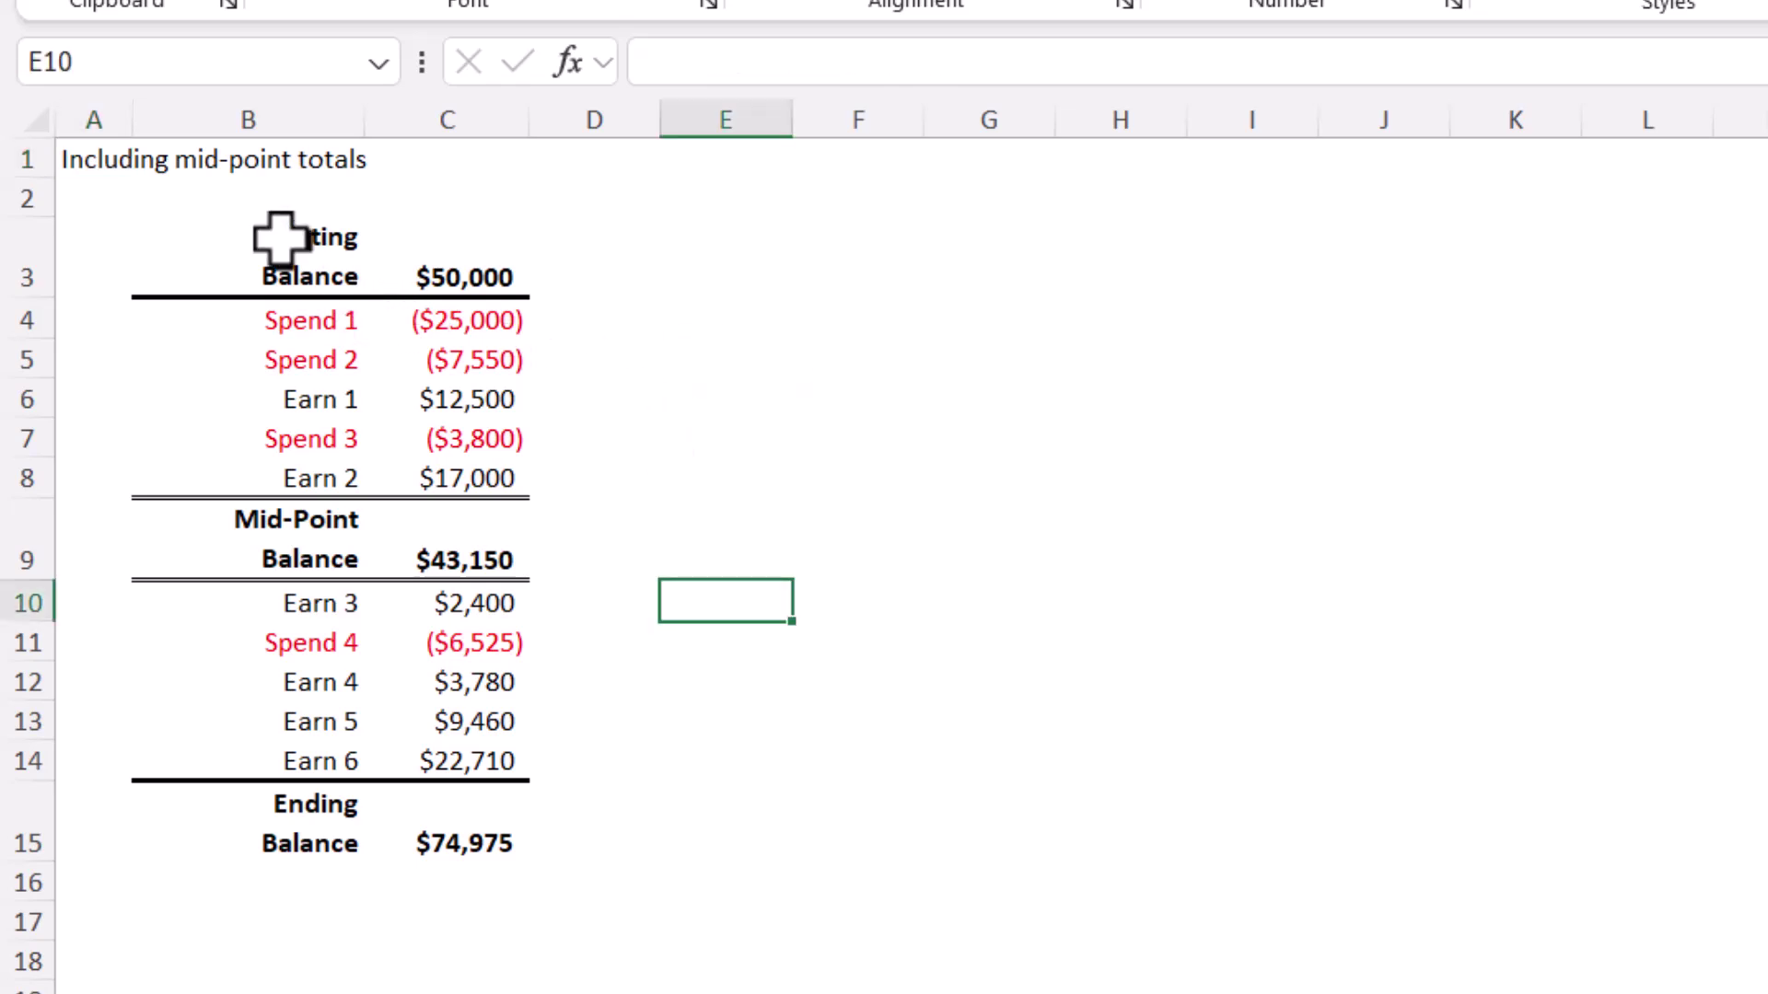
- Verify C9 sums C3:C8 ($43,150) and C15 sums C9:C14 ($74,975)
drag(268, 236, 486, 848)
click(513, 543)
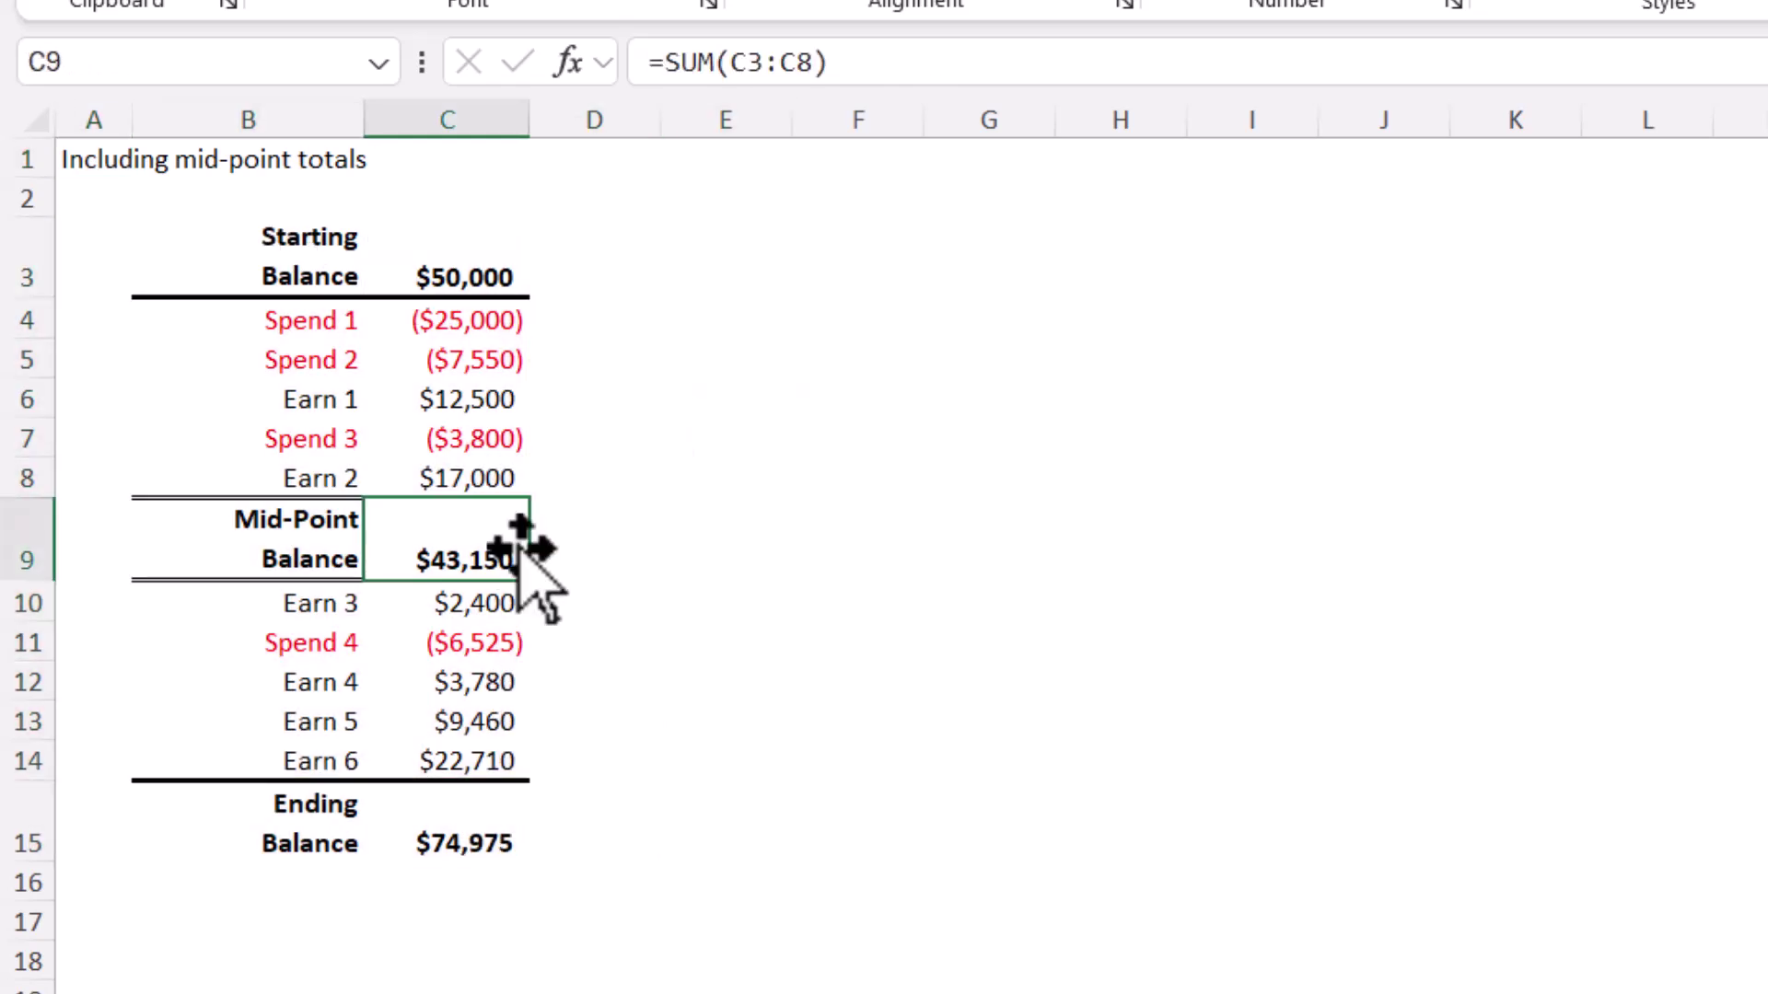
double_click(468, 545)
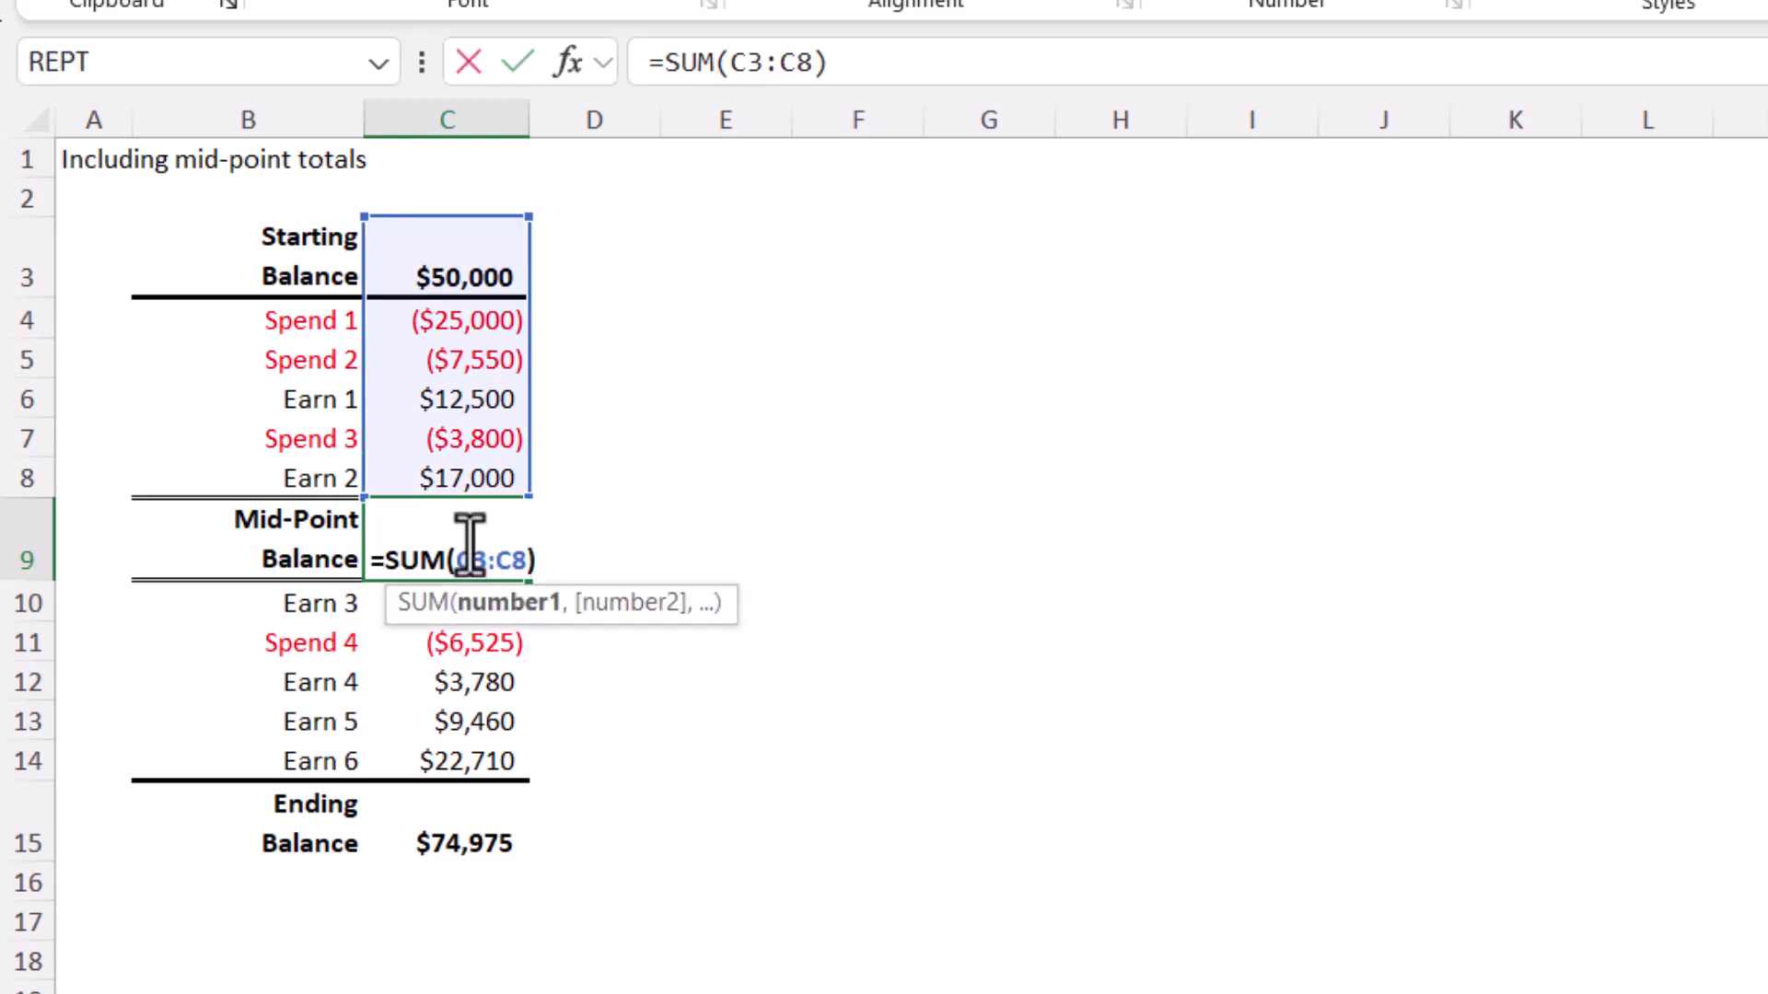
key(Escape)
drag(474, 606, 466, 762)
double_click(449, 843)
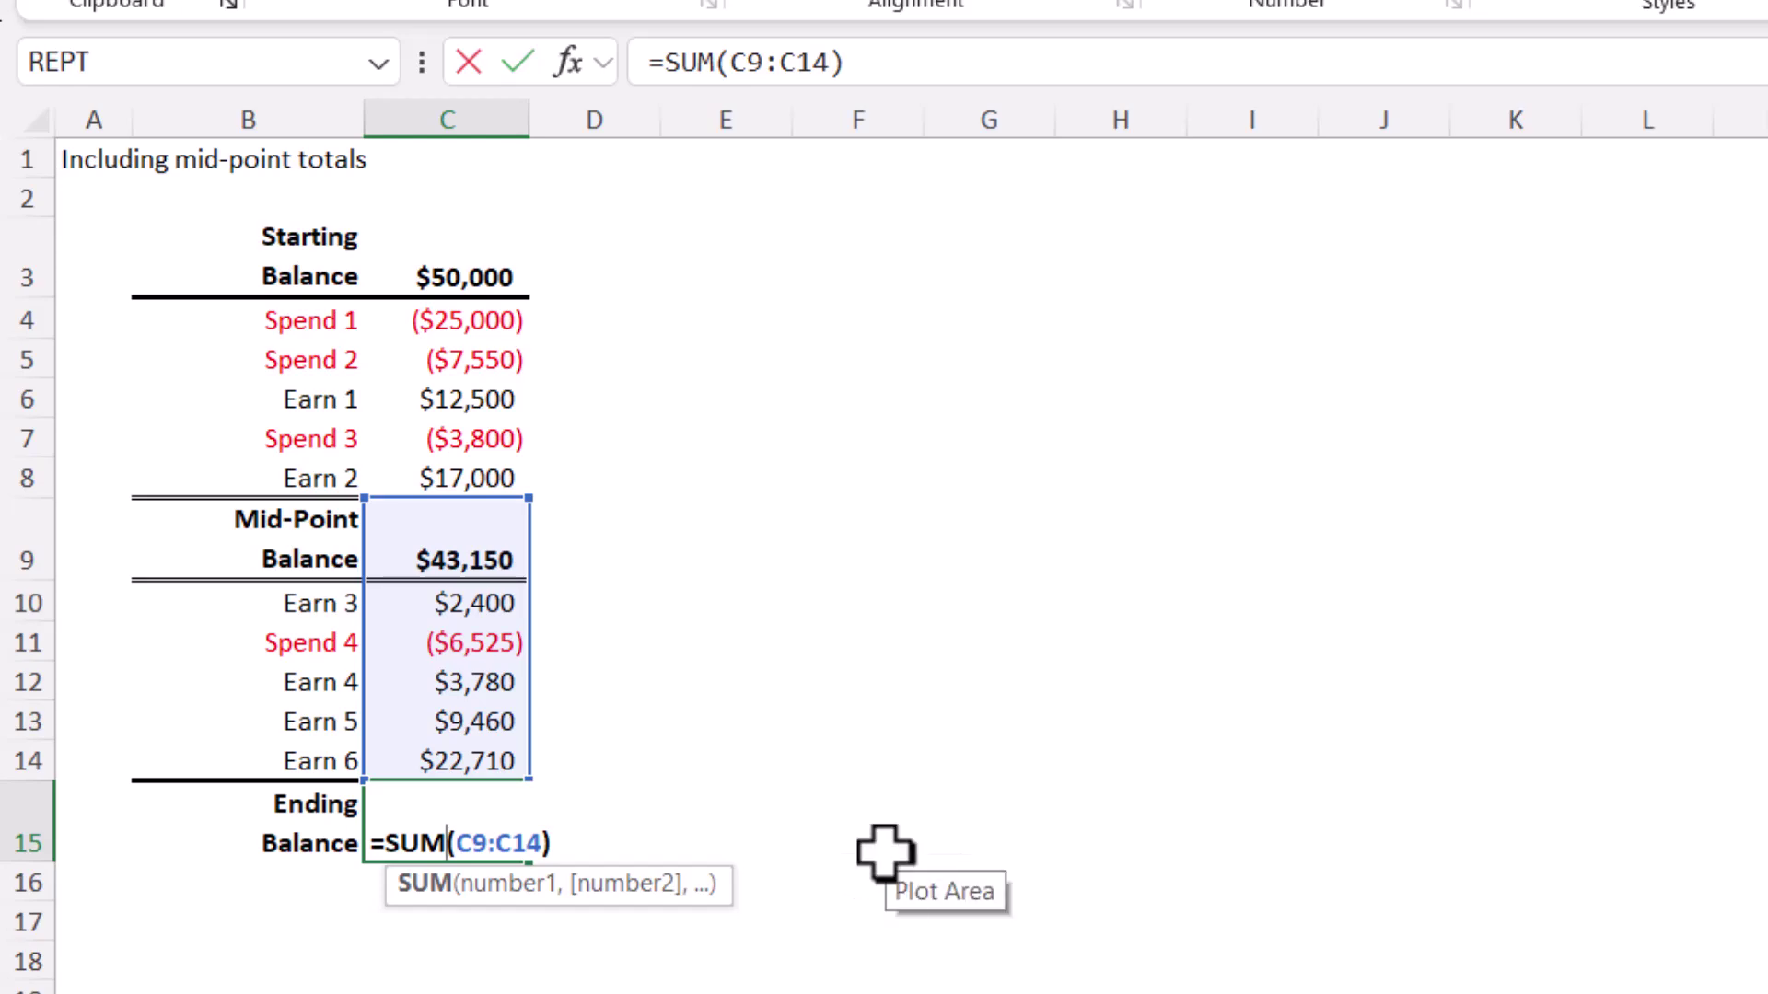
key(ctrl+Return)
- Insert a waterfall chart of the mid-point table and enlarge it beside the data
click(349, 469)
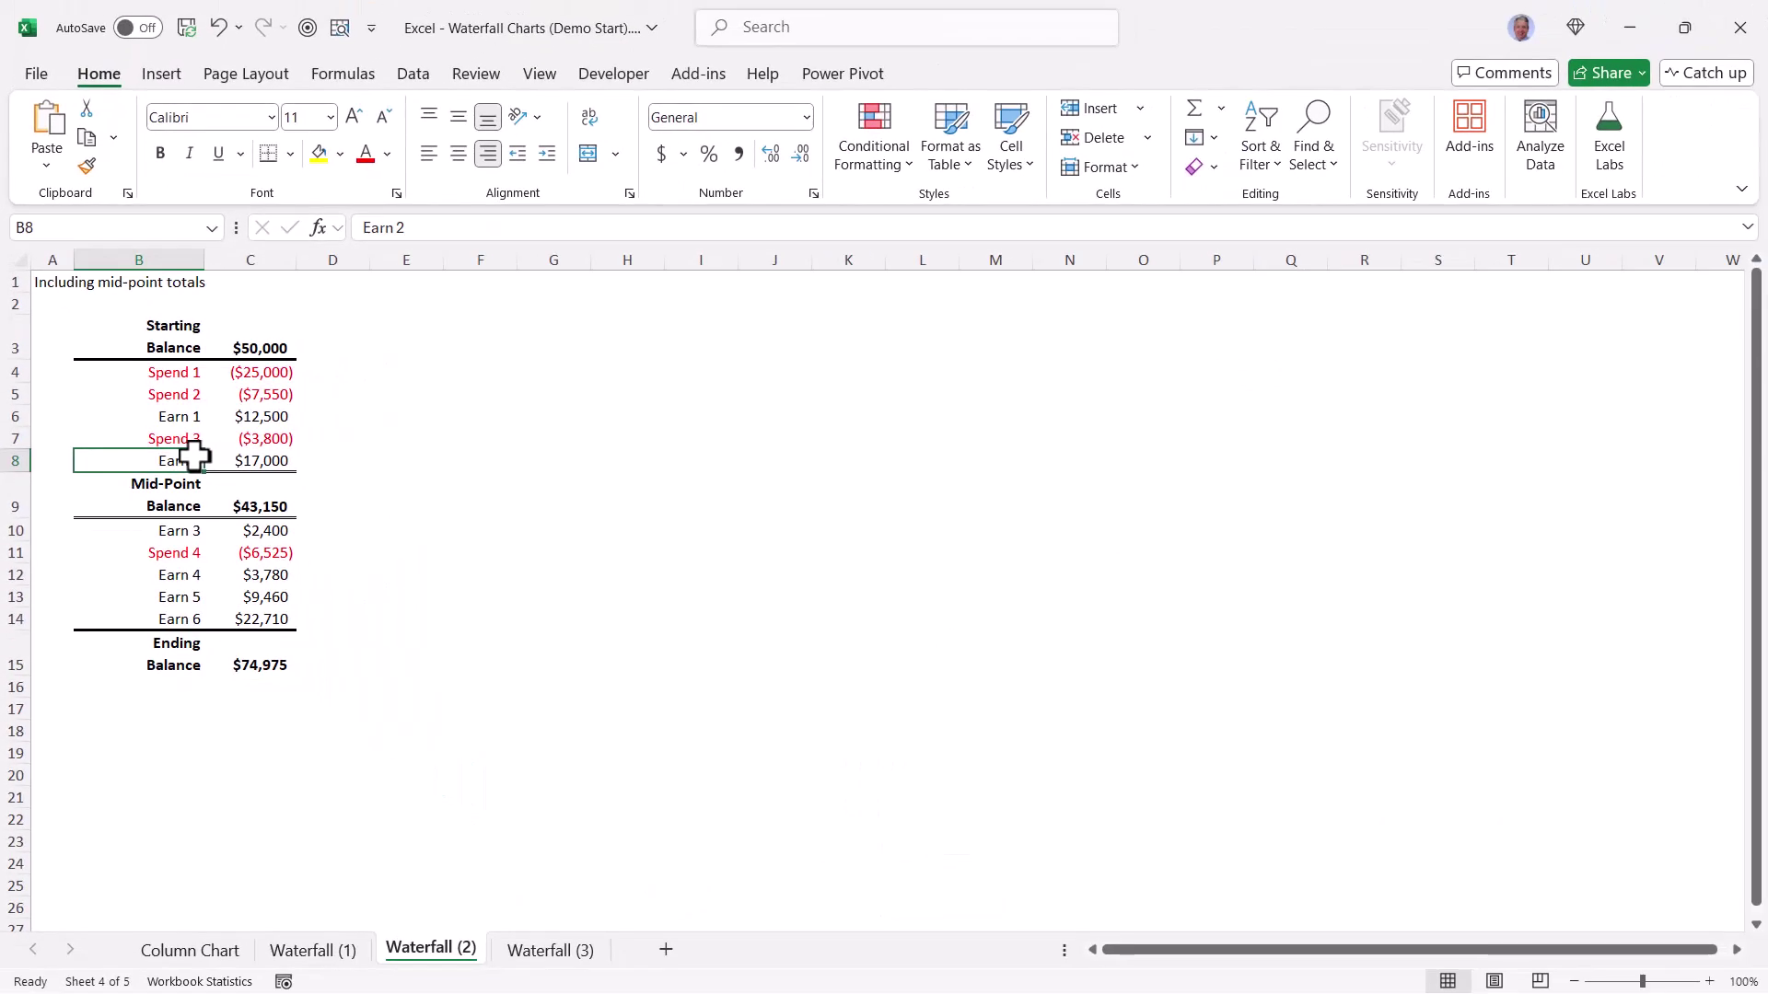
click(161, 75)
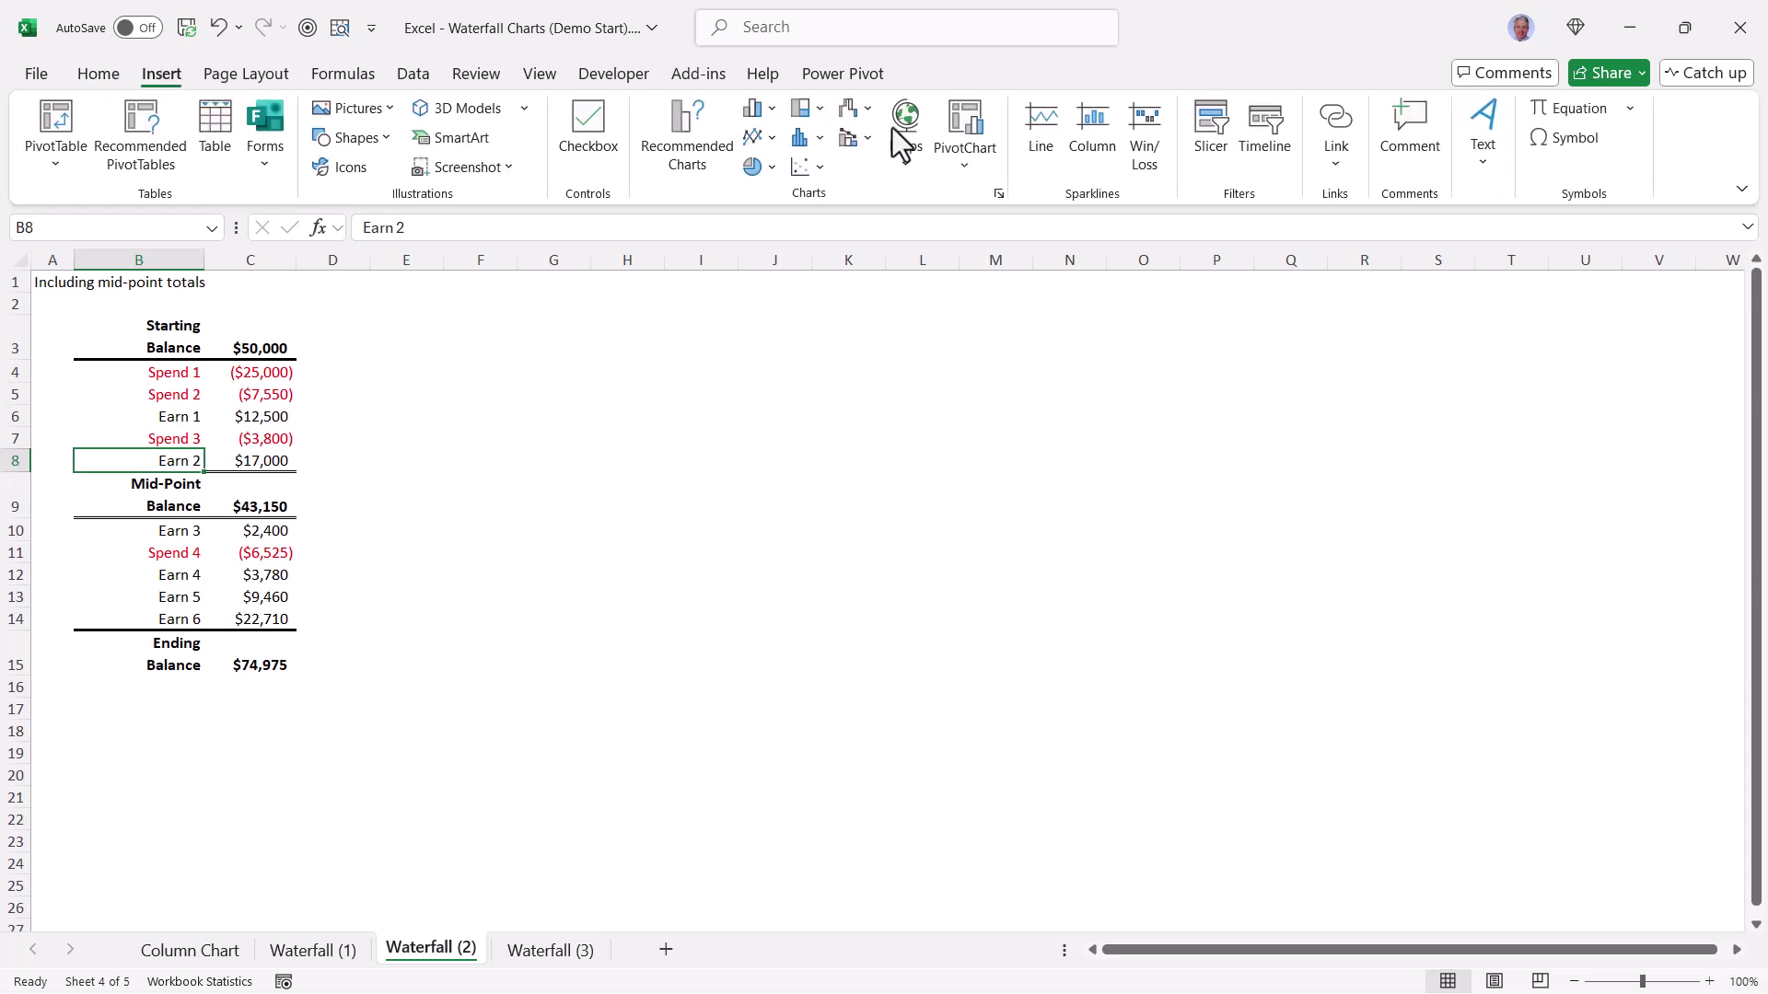
click(857, 112)
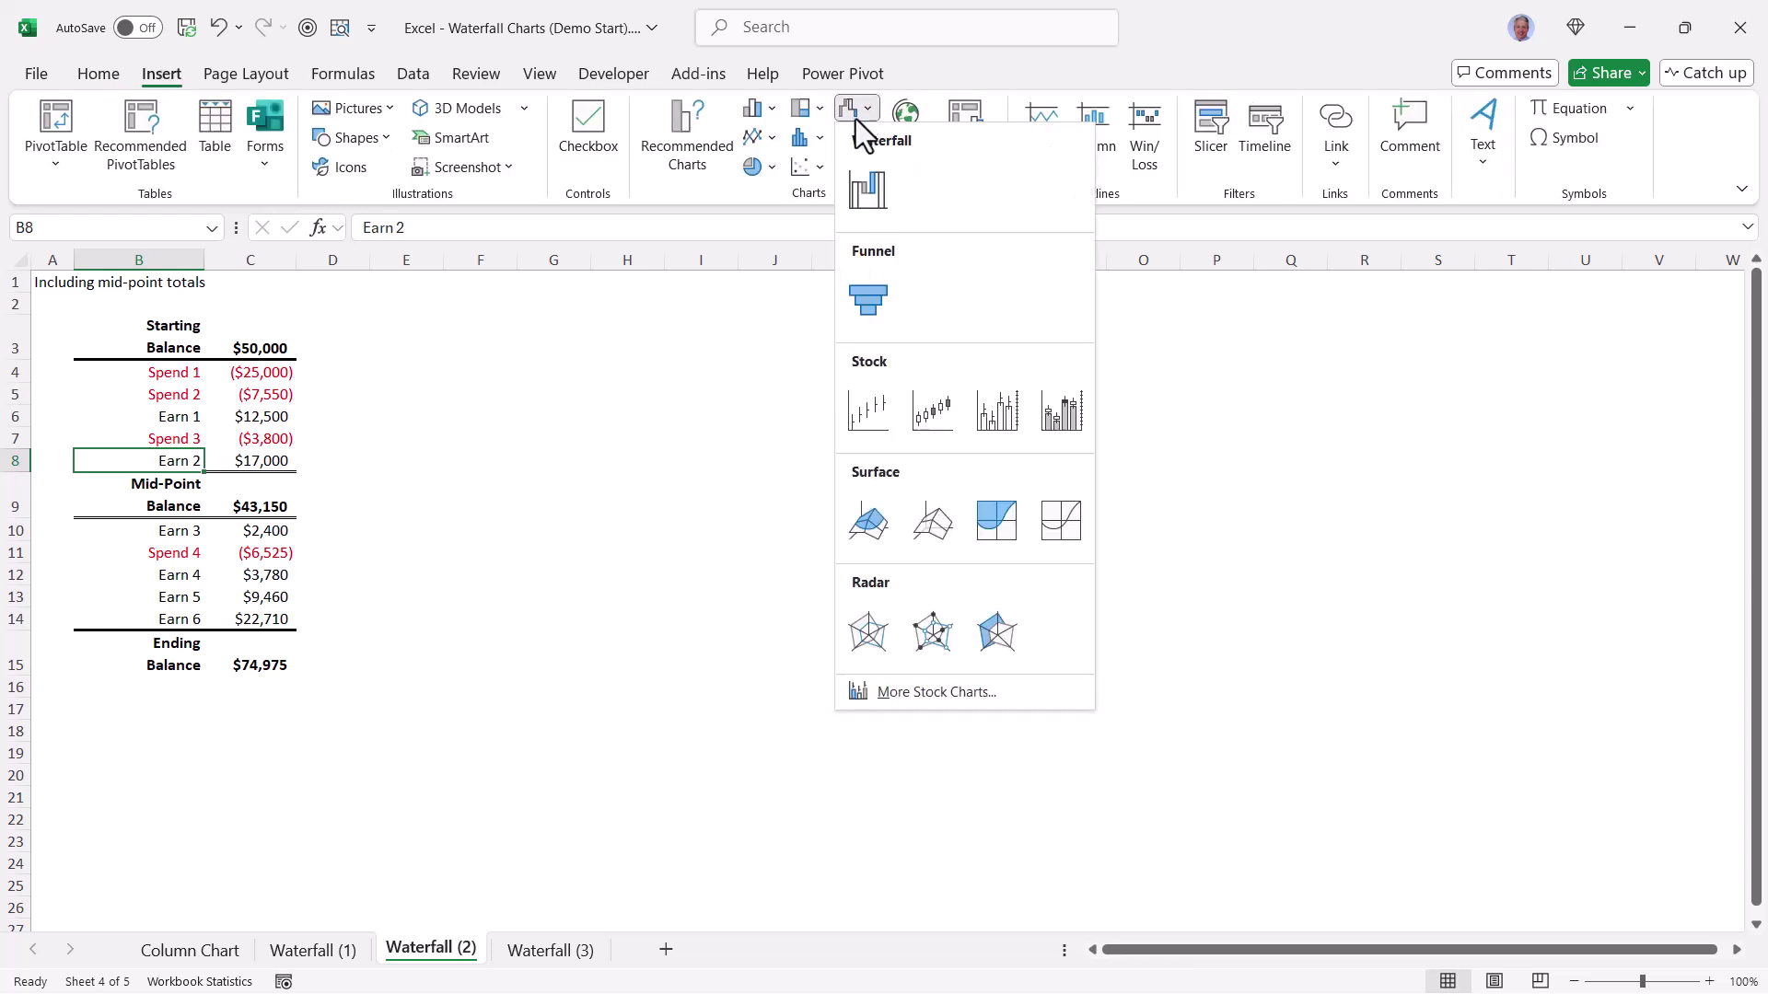
click(854, 185)
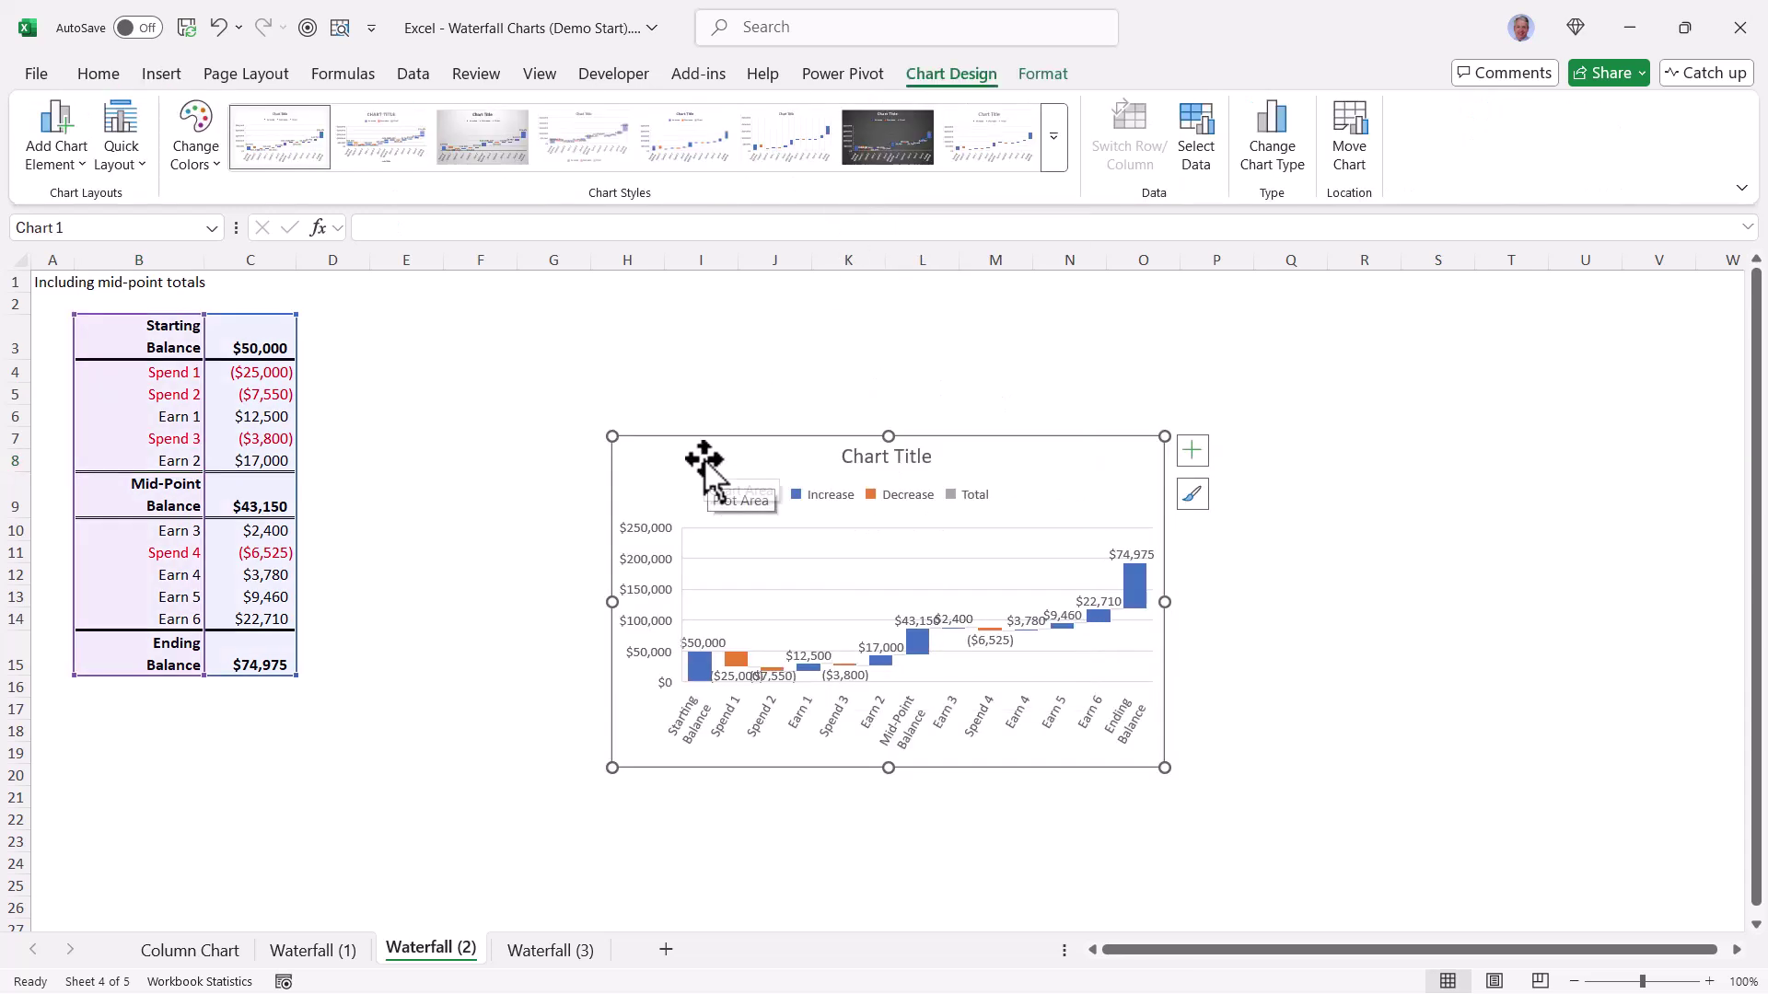
drag(704, 460, 413, 317)
drag(1213, 778, 1702, 901)
- Delete the chart title, legend, vertical value axis and gridlines
click(990, 313)
key(Delete)
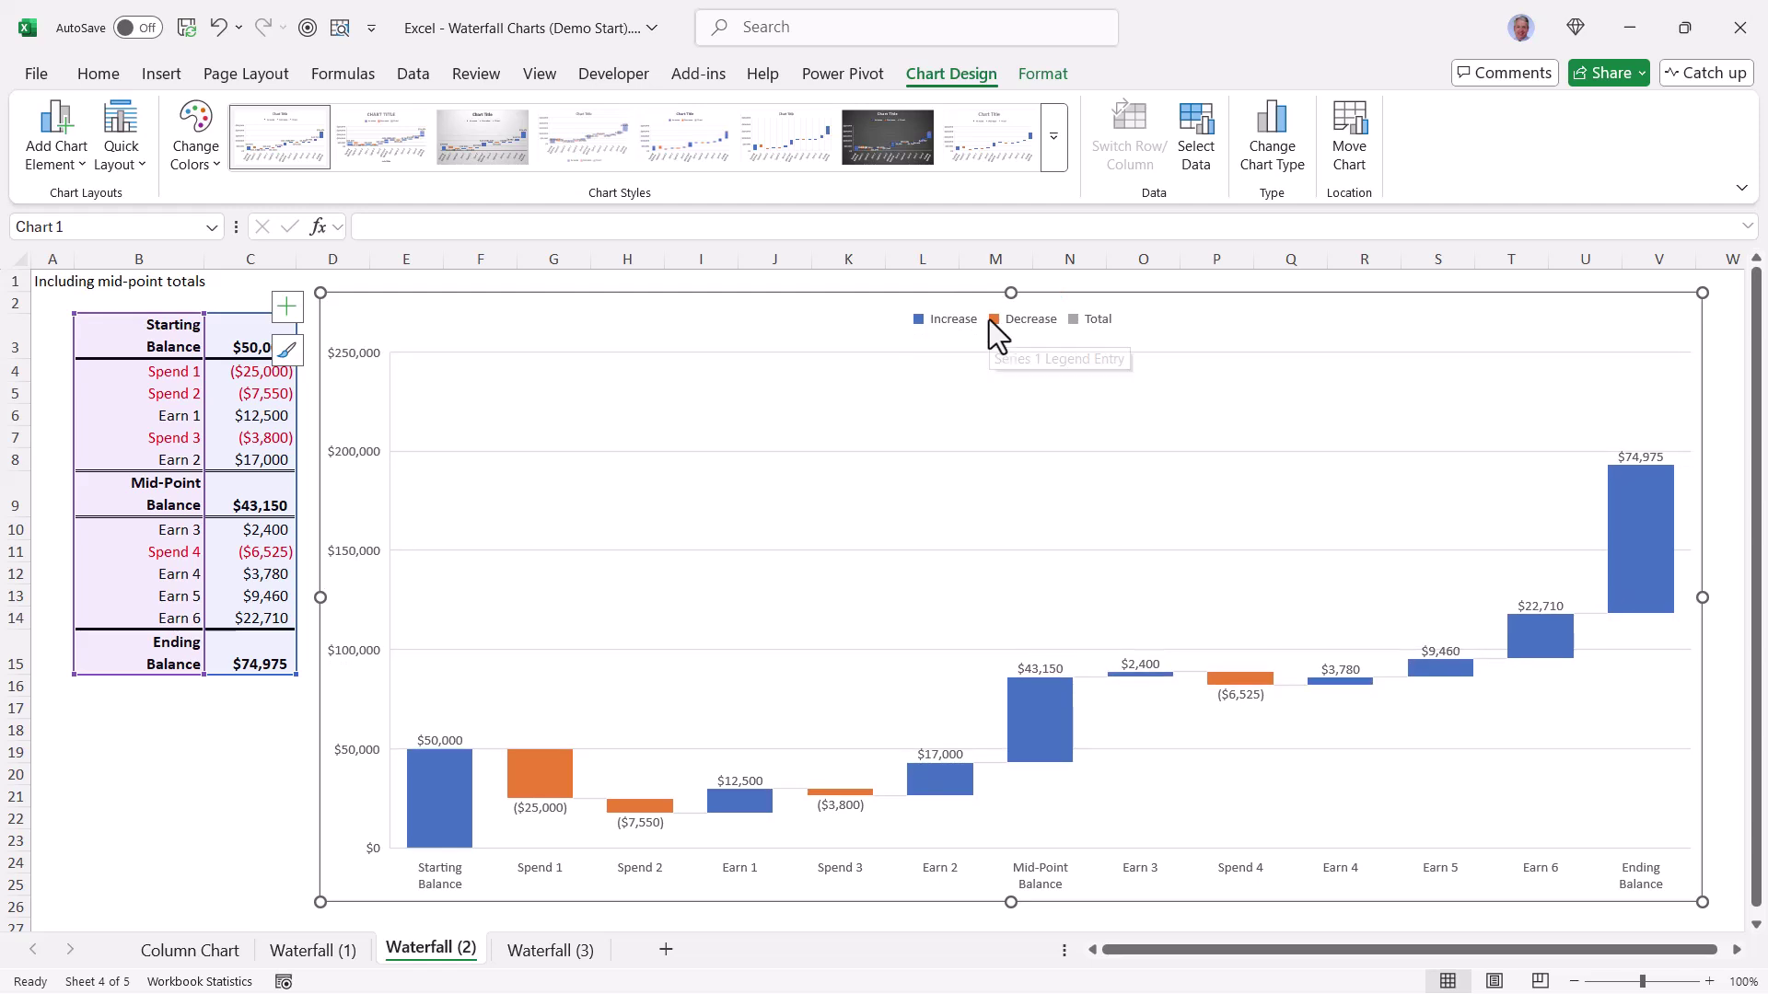
click(992, 322)
key(Delete)
click(349, 426)
key(Delete)
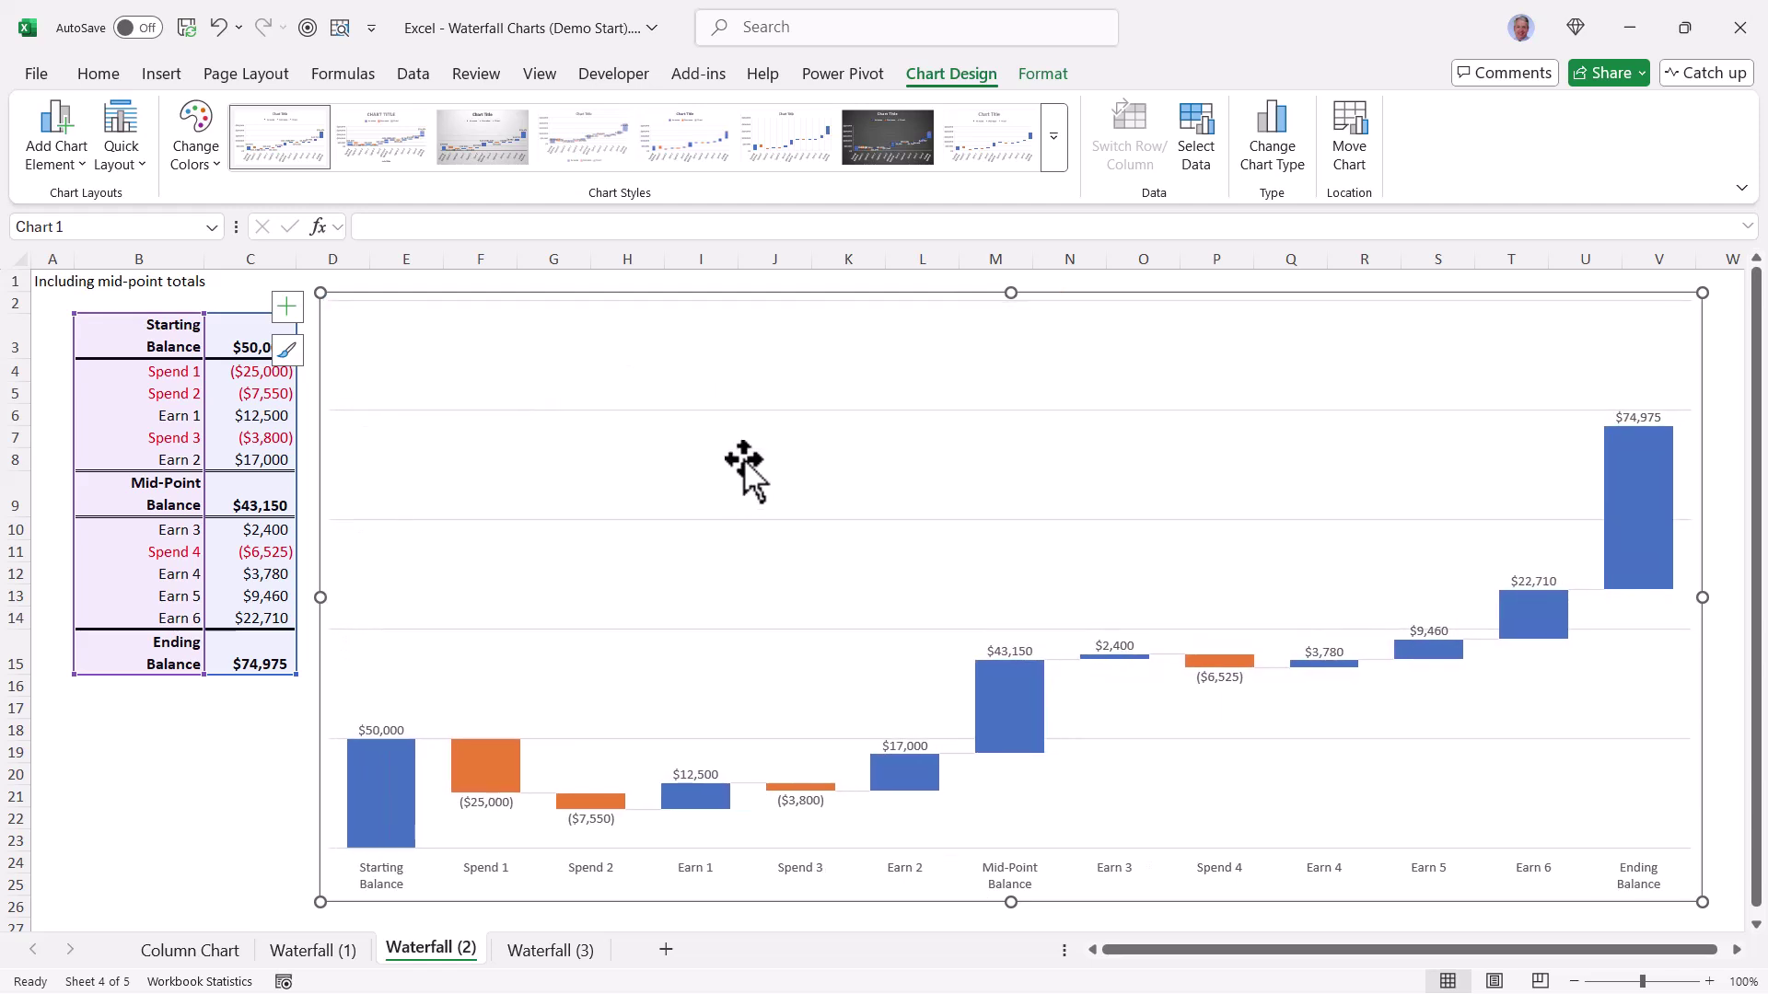
click(744, 413)
key(Delete)
- Set the value labels and category axis labels to 12 pt
click(385, 727)
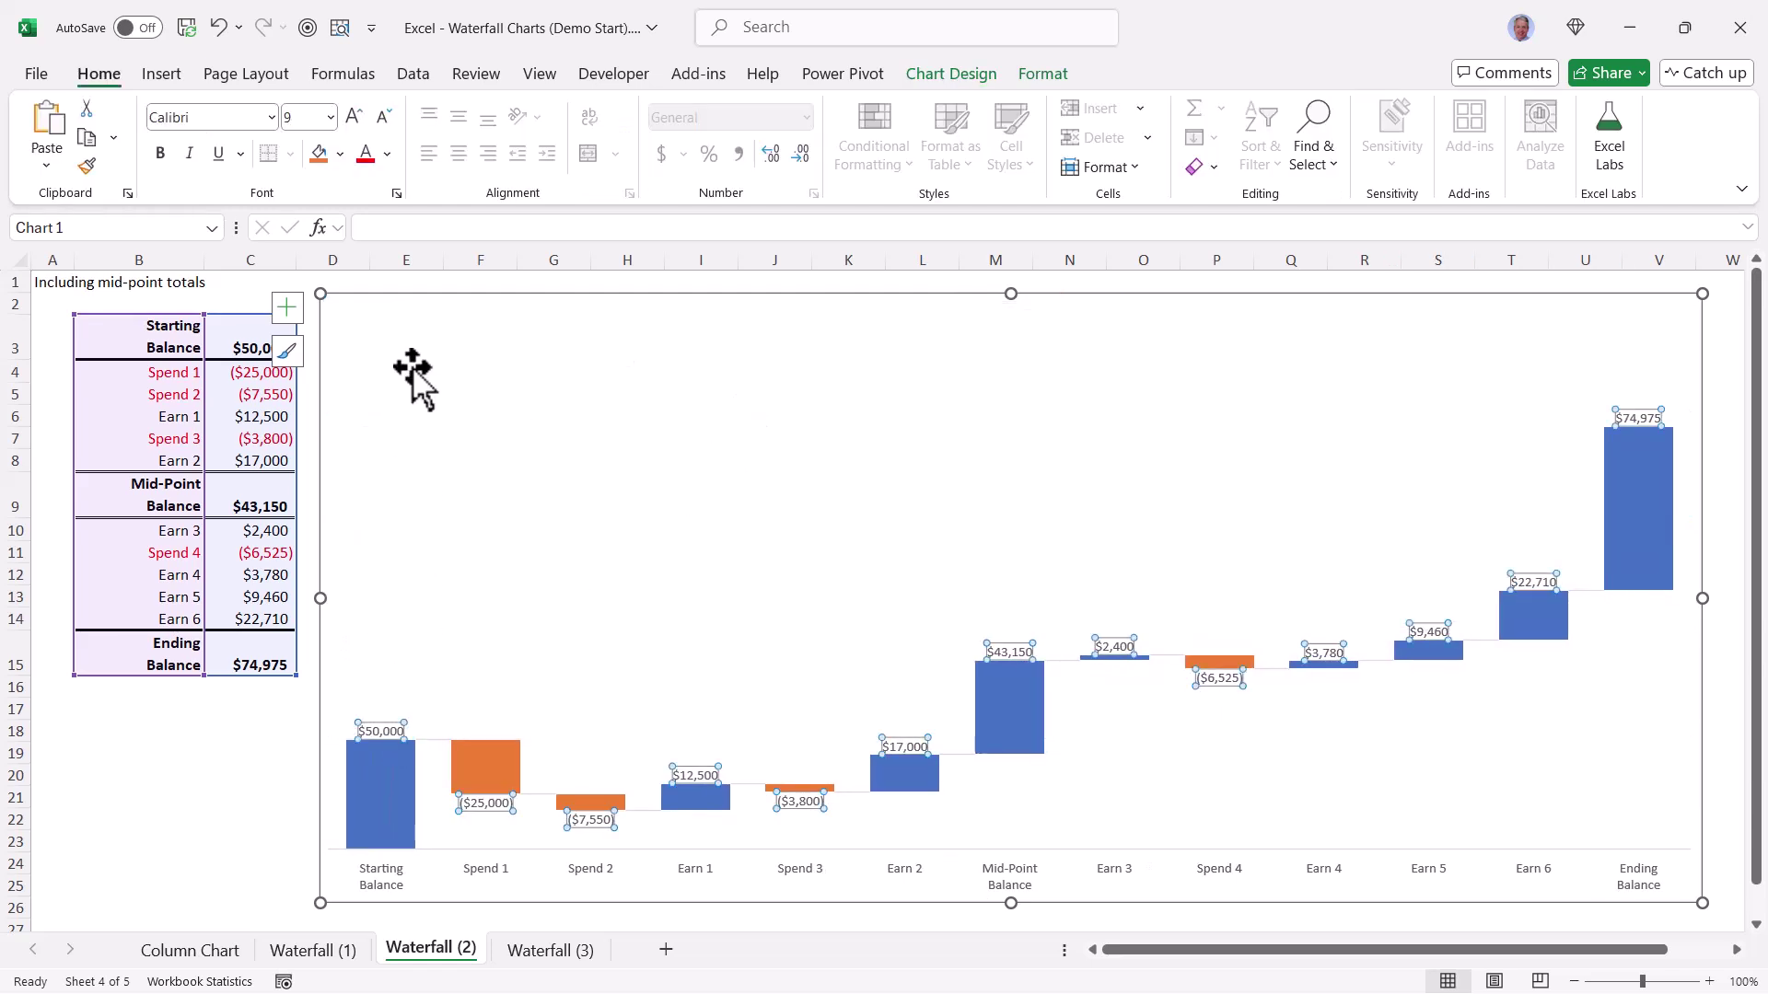
click(328, 118)
click(309, 296)
click(700, 870)
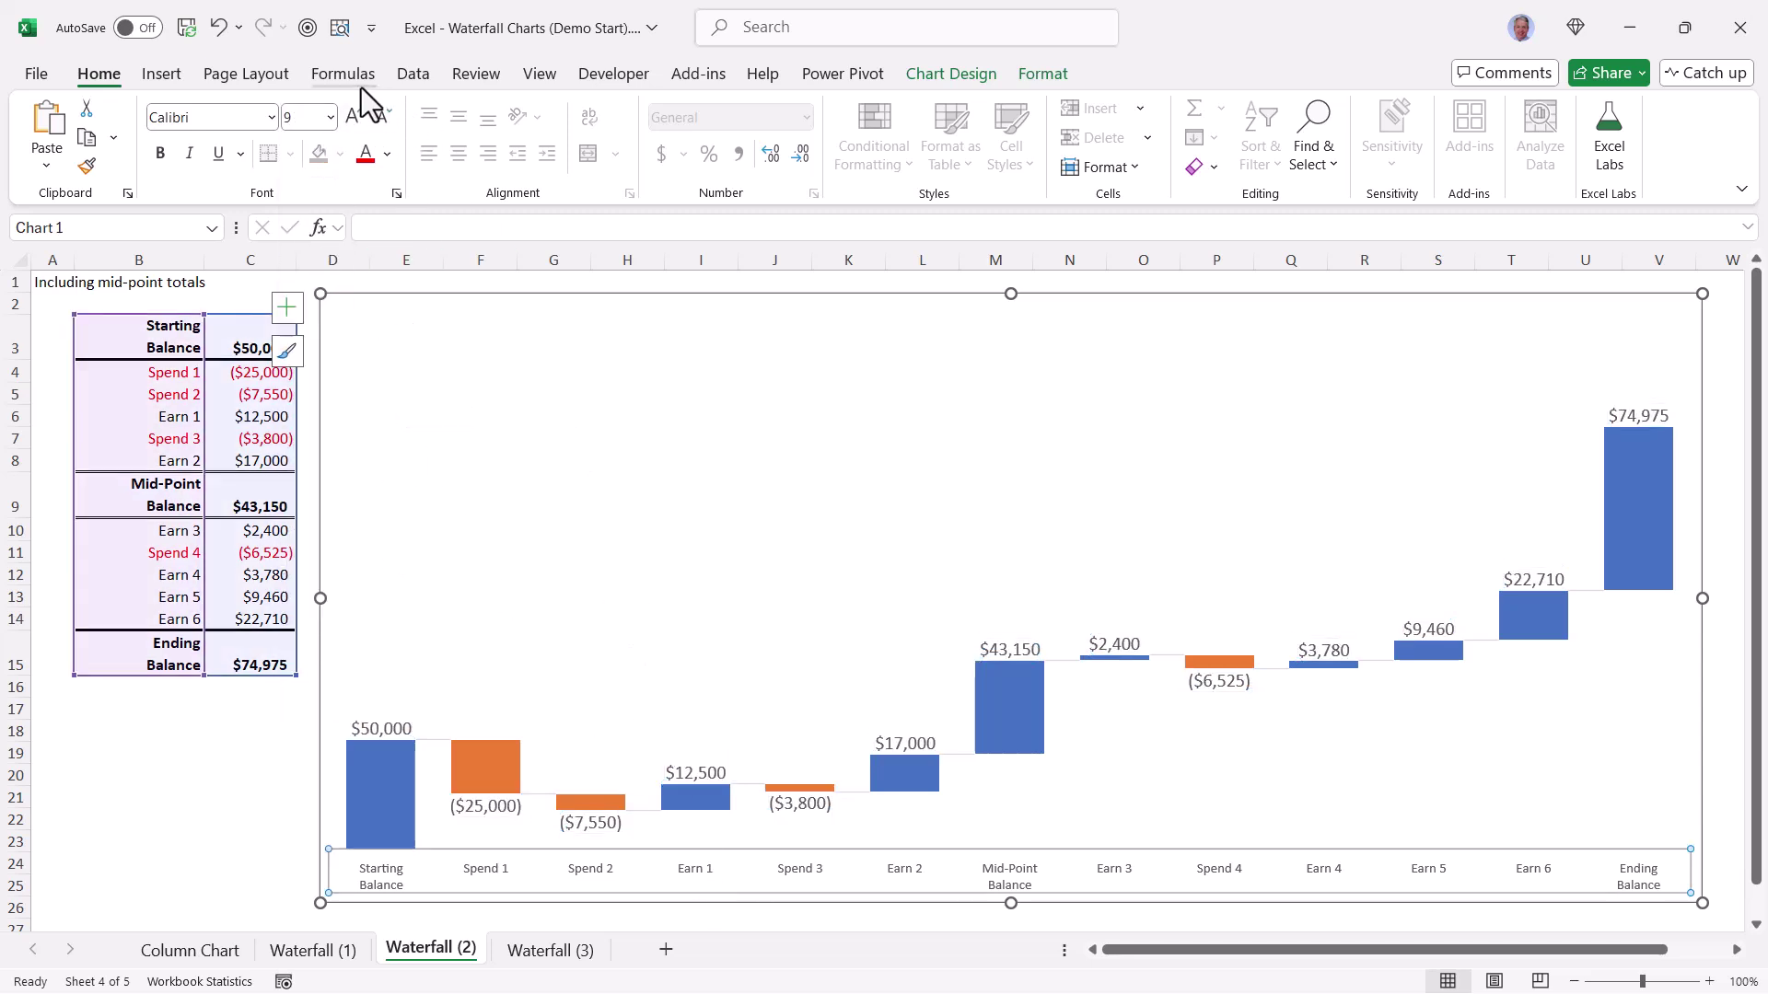
click(329, 118)
text(12)
key(Return)
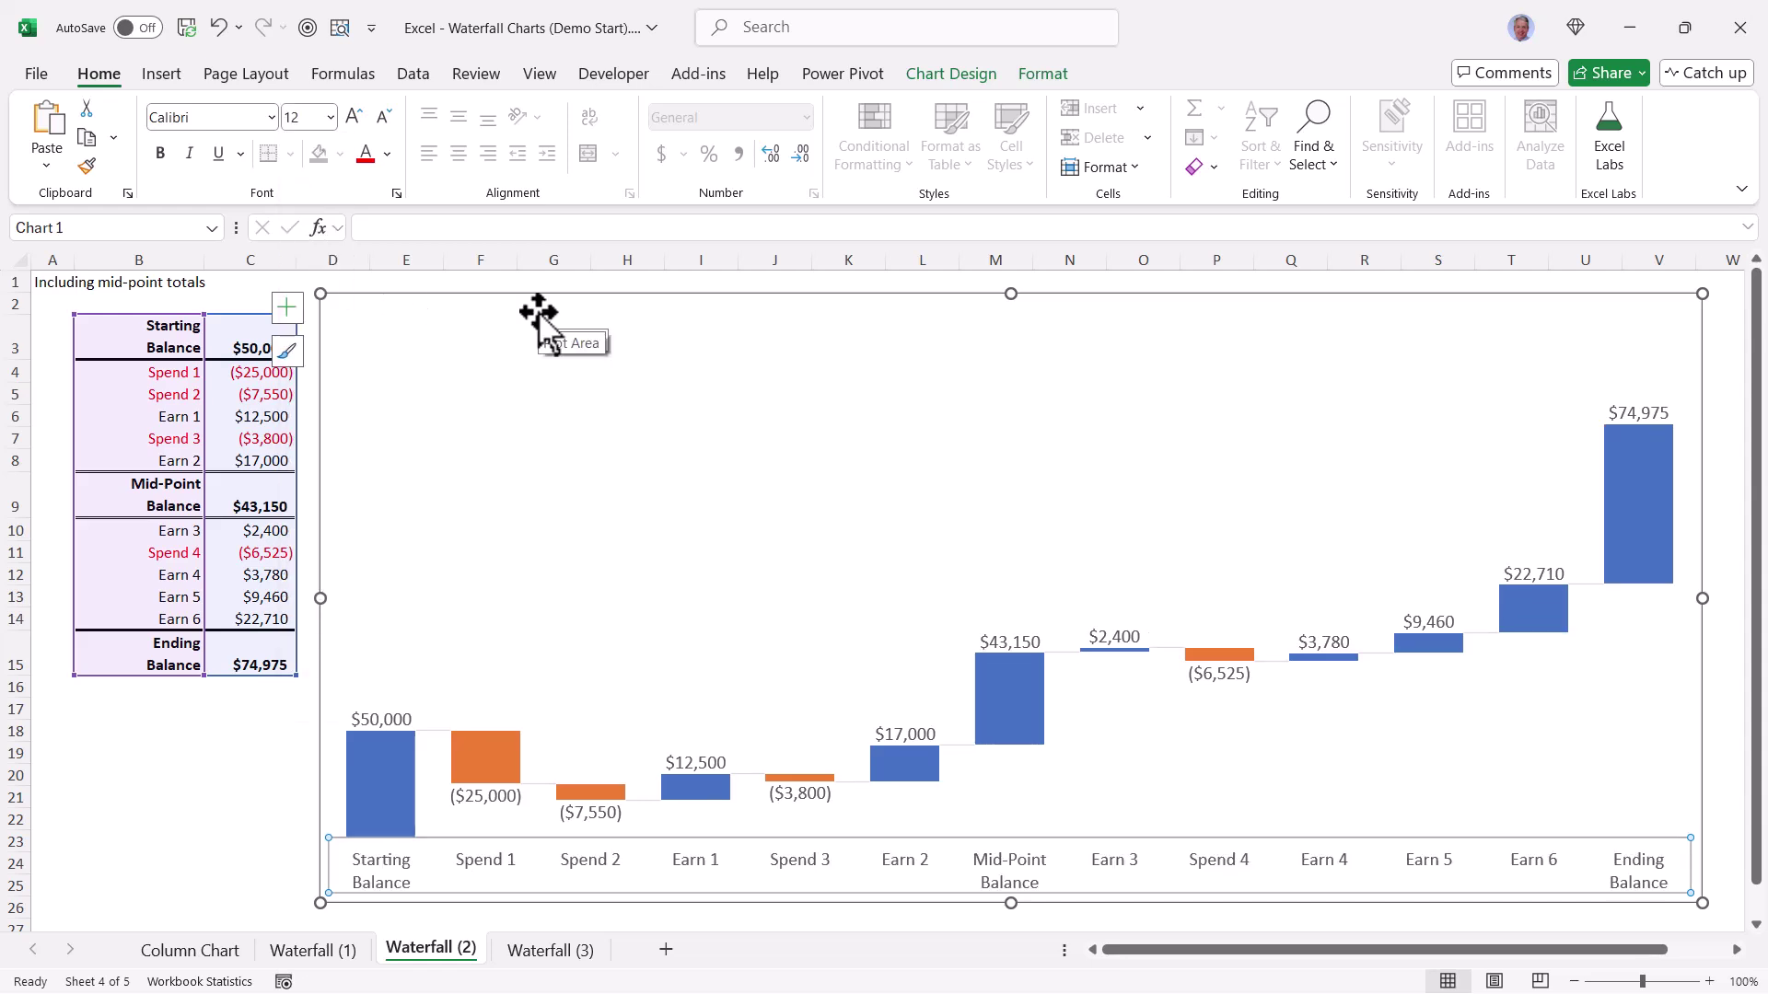
- Set the Starting, Ending and Mid-Point Balance bars as grey totals
click(380, 781)
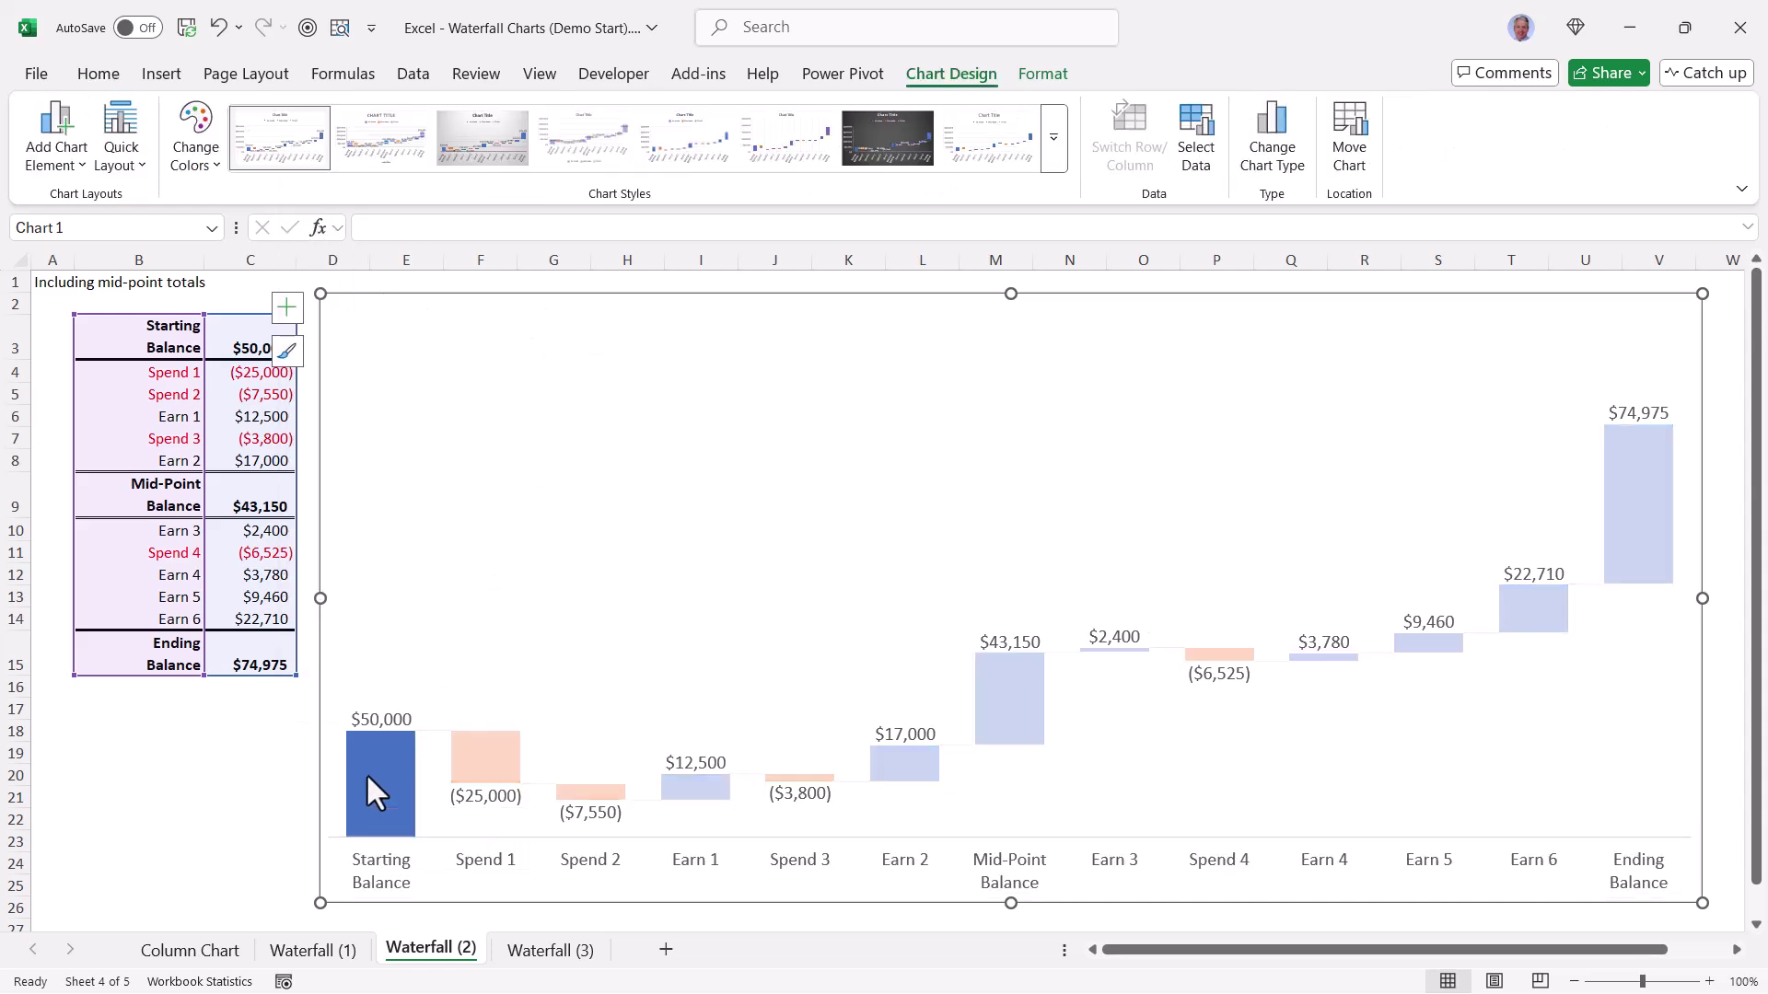
right_click(366, 771)
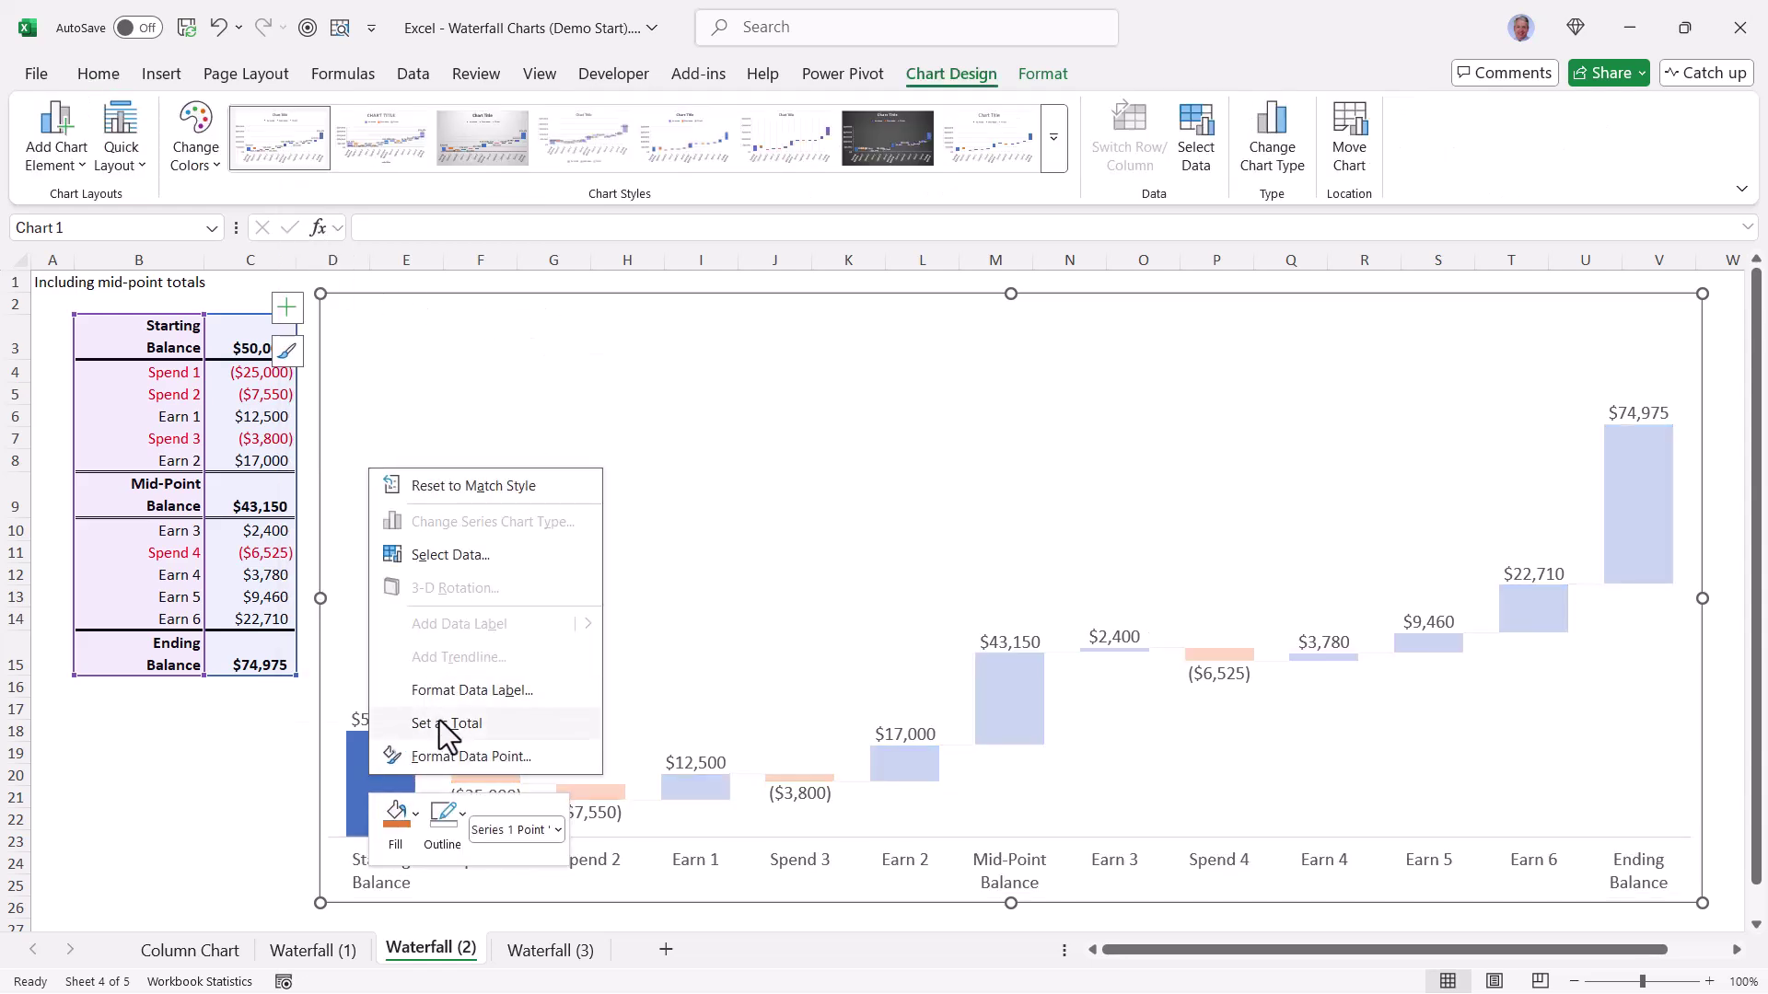
click(423, 723)
click(1617, 484)
right_click(1617, 484)
click(1464, 741)
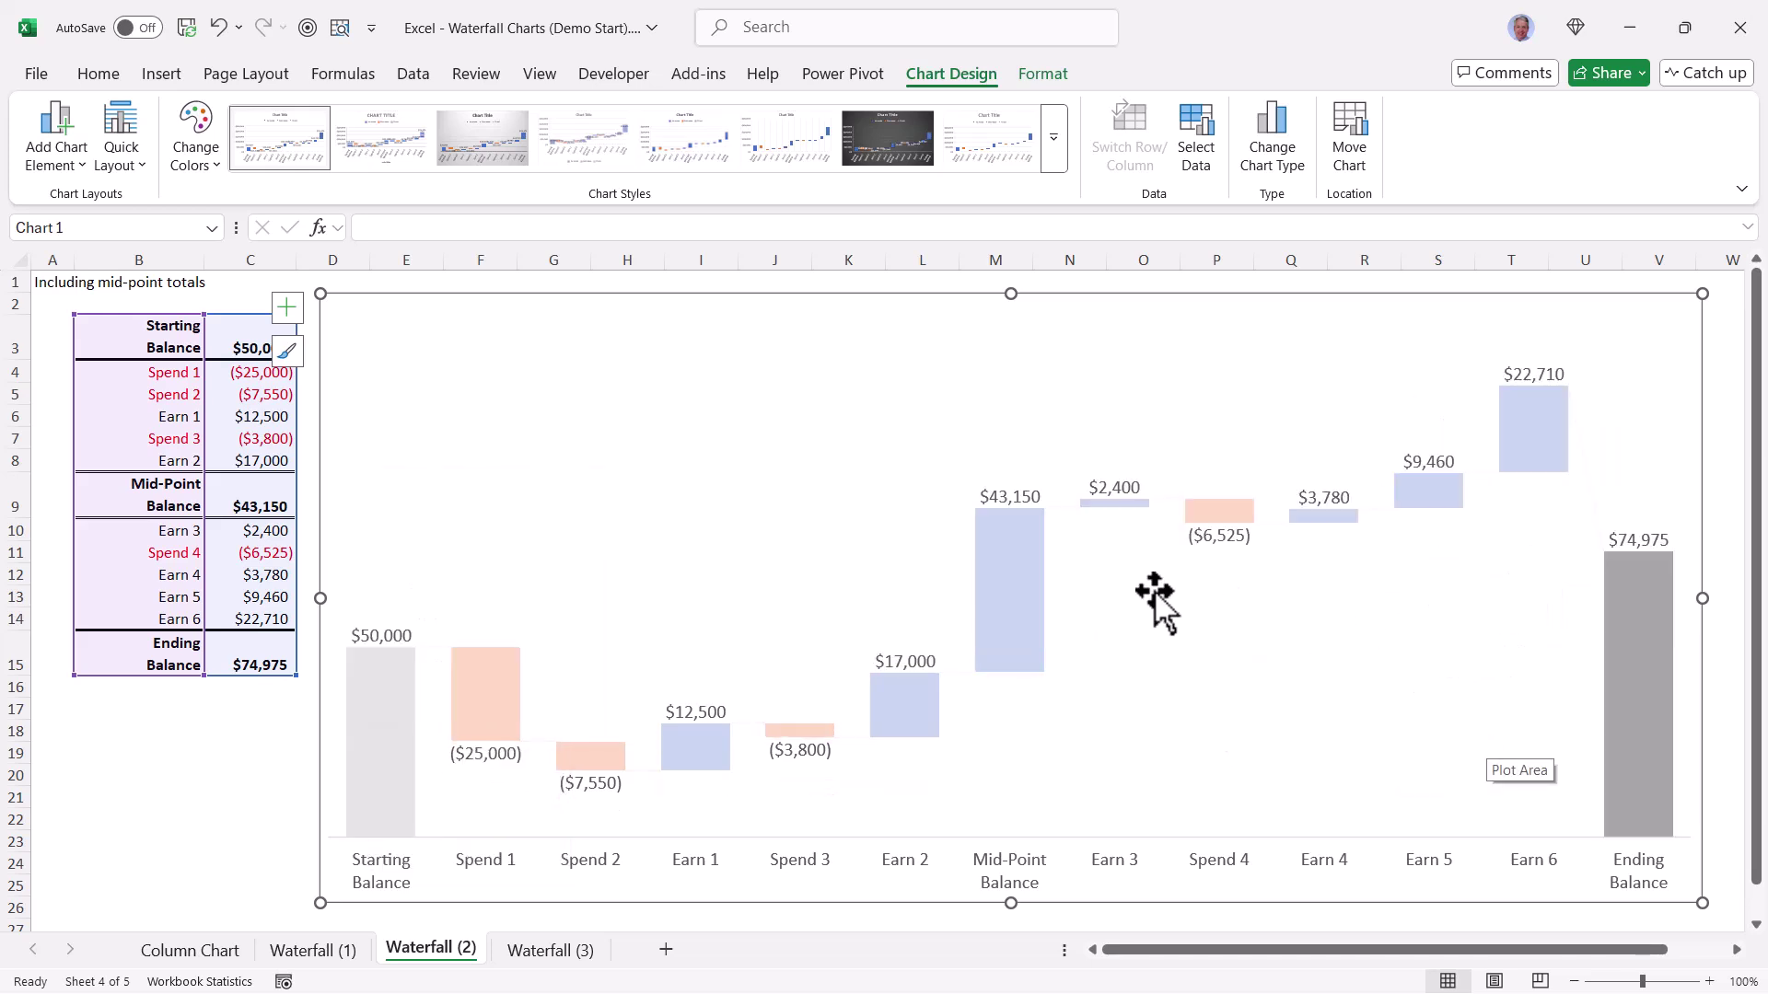
click(1008, 589)
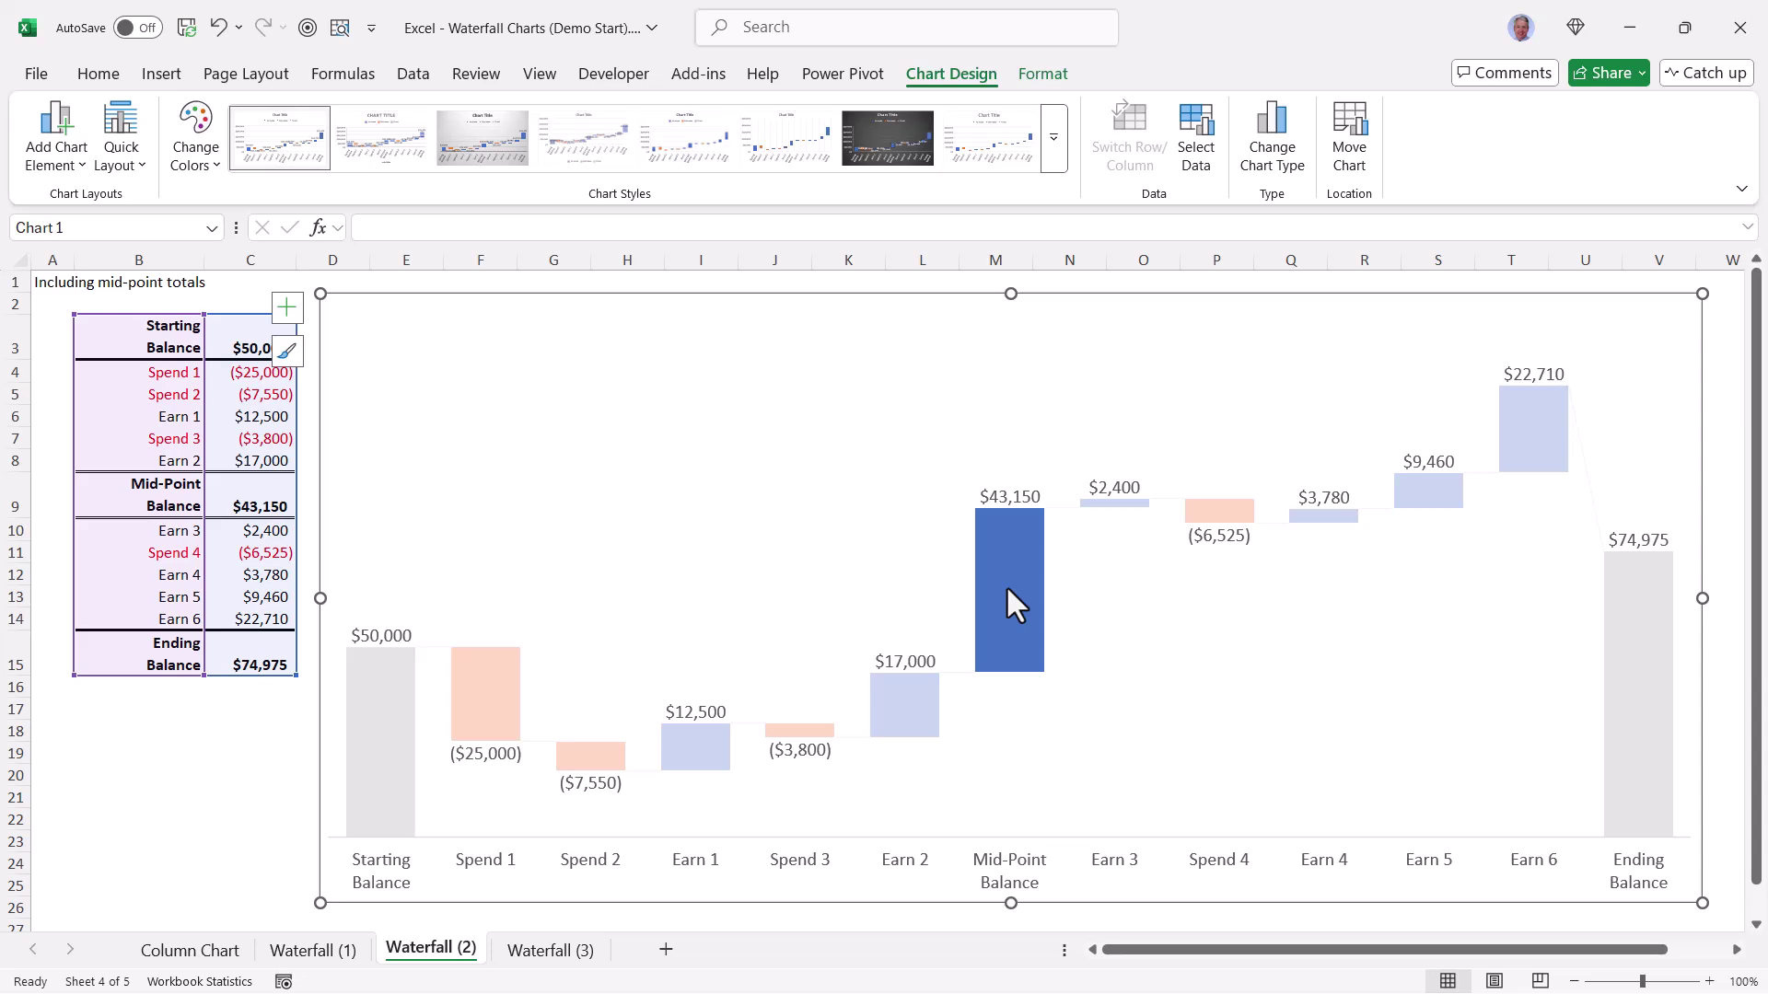
right_click(1007, 590)
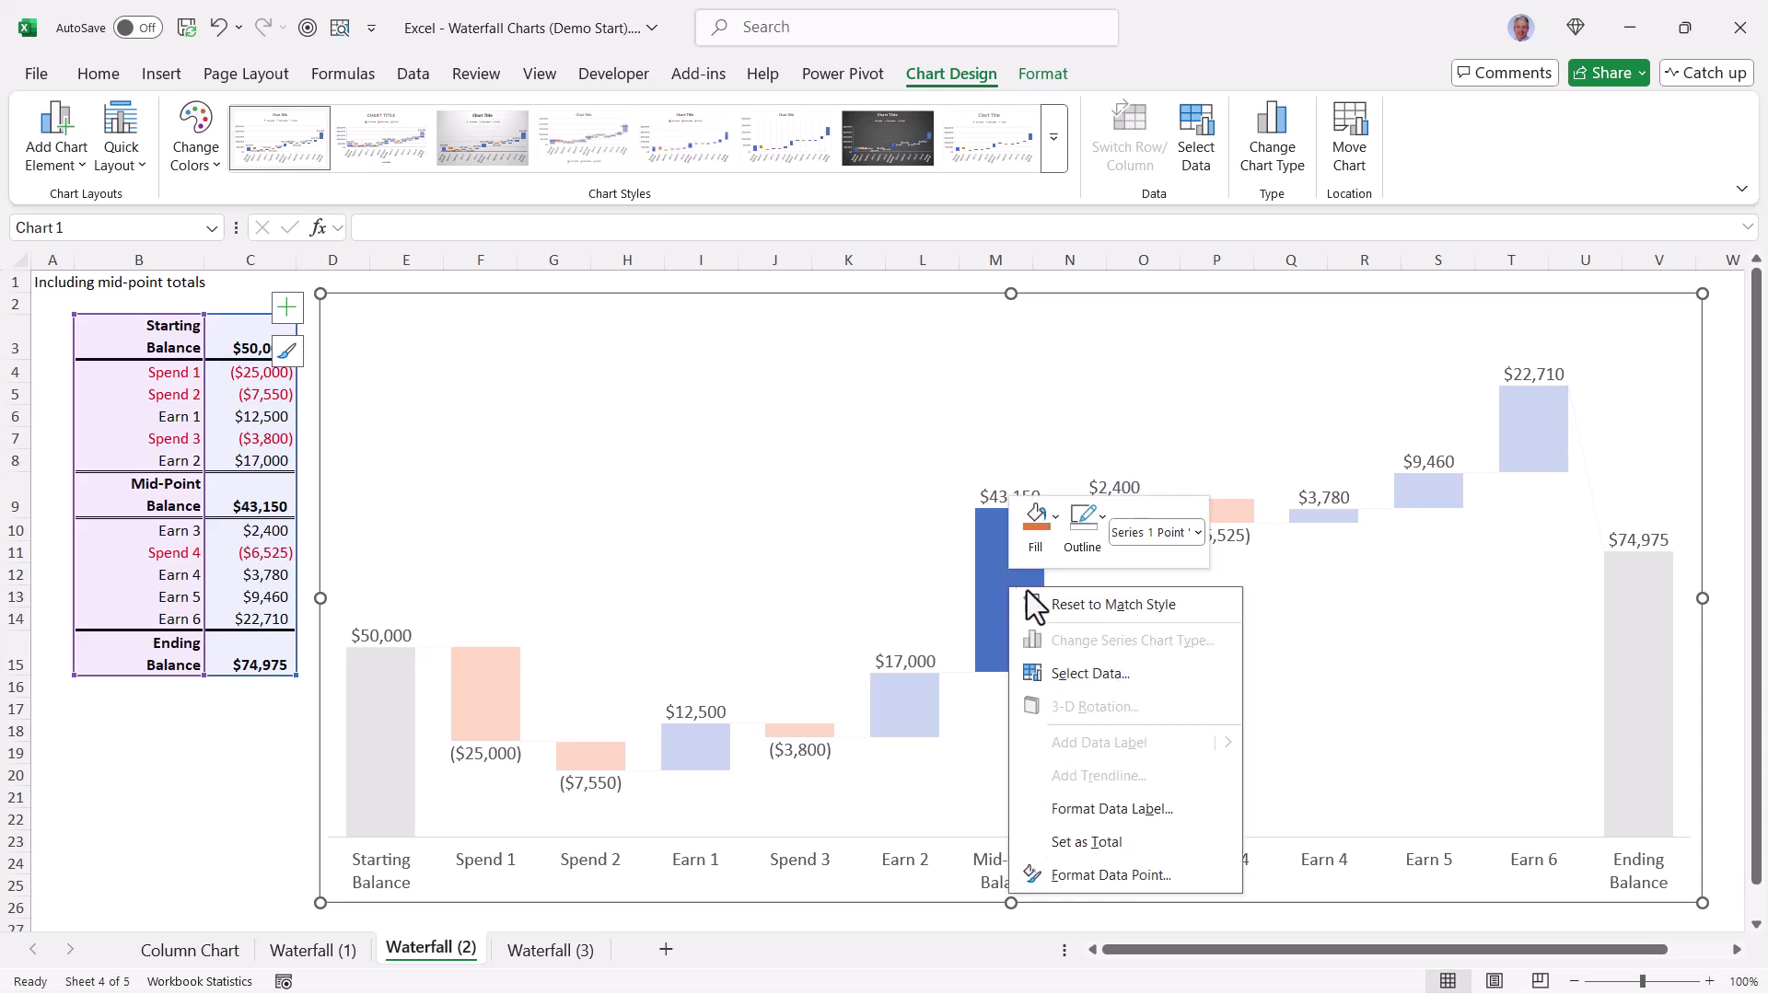
click(1068, 840)
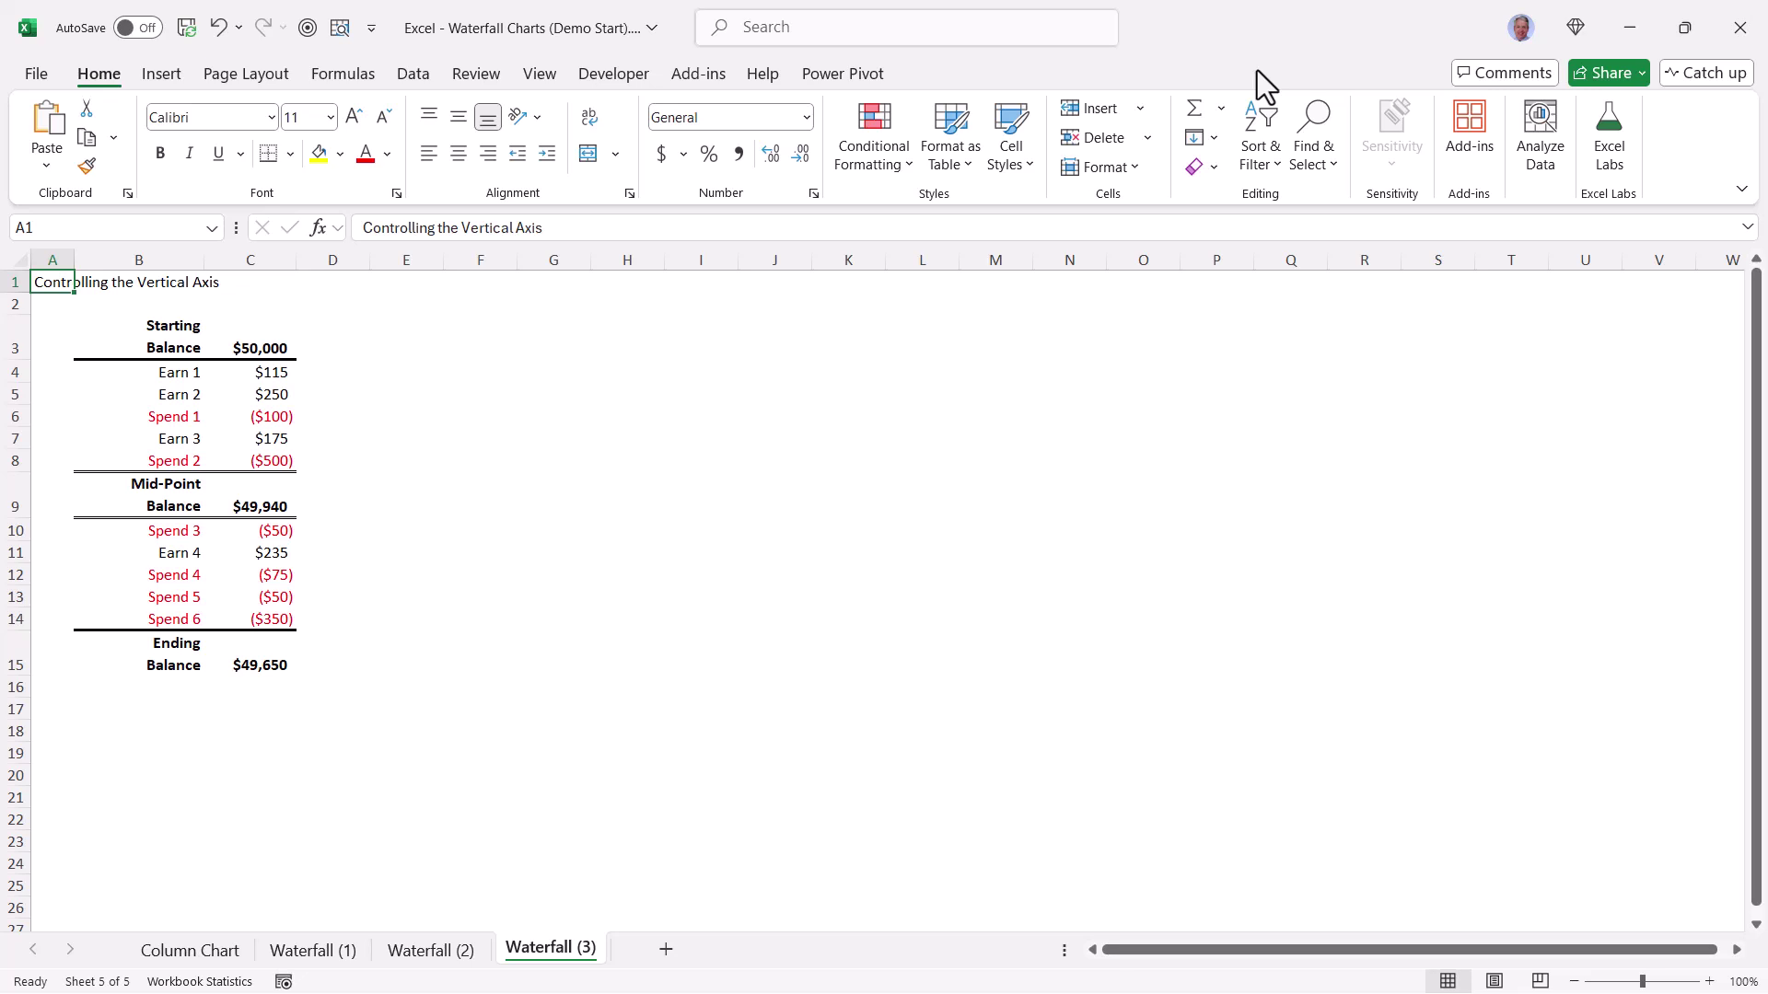
- Insert a waterfall chart of the Waterfall (3) balances spanning columns D to V
click(230, 465)
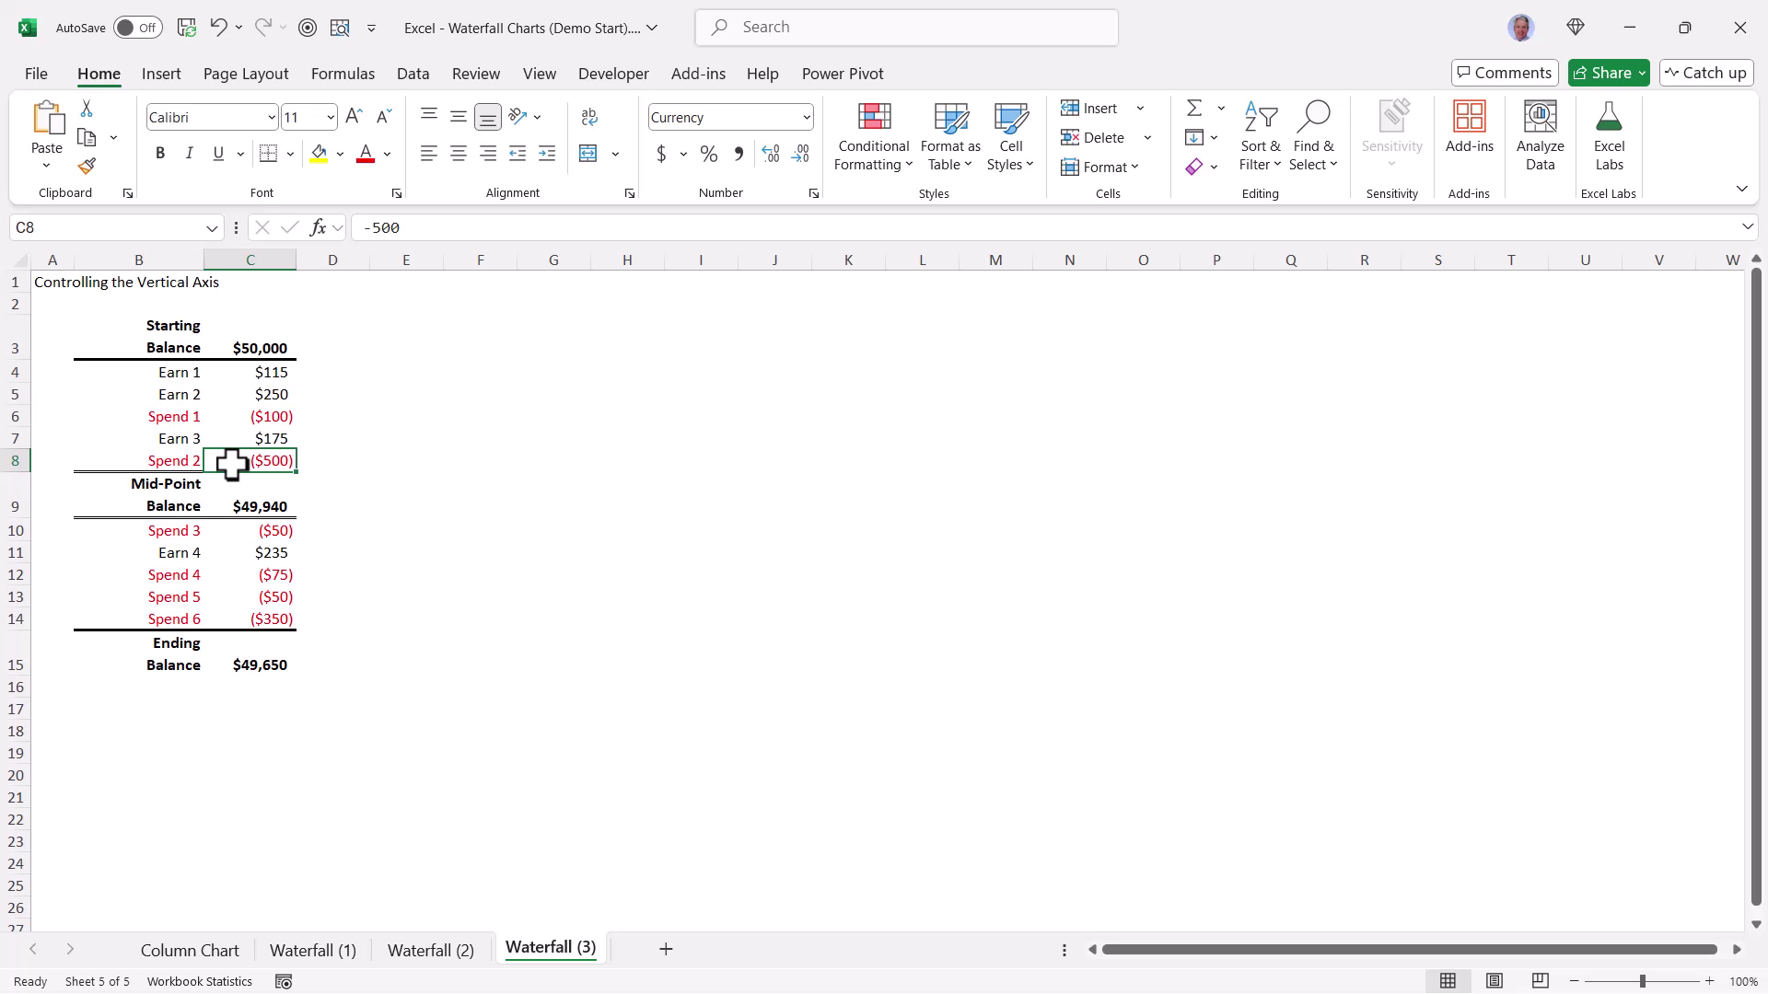
click(166, 75)
click(854, 109)
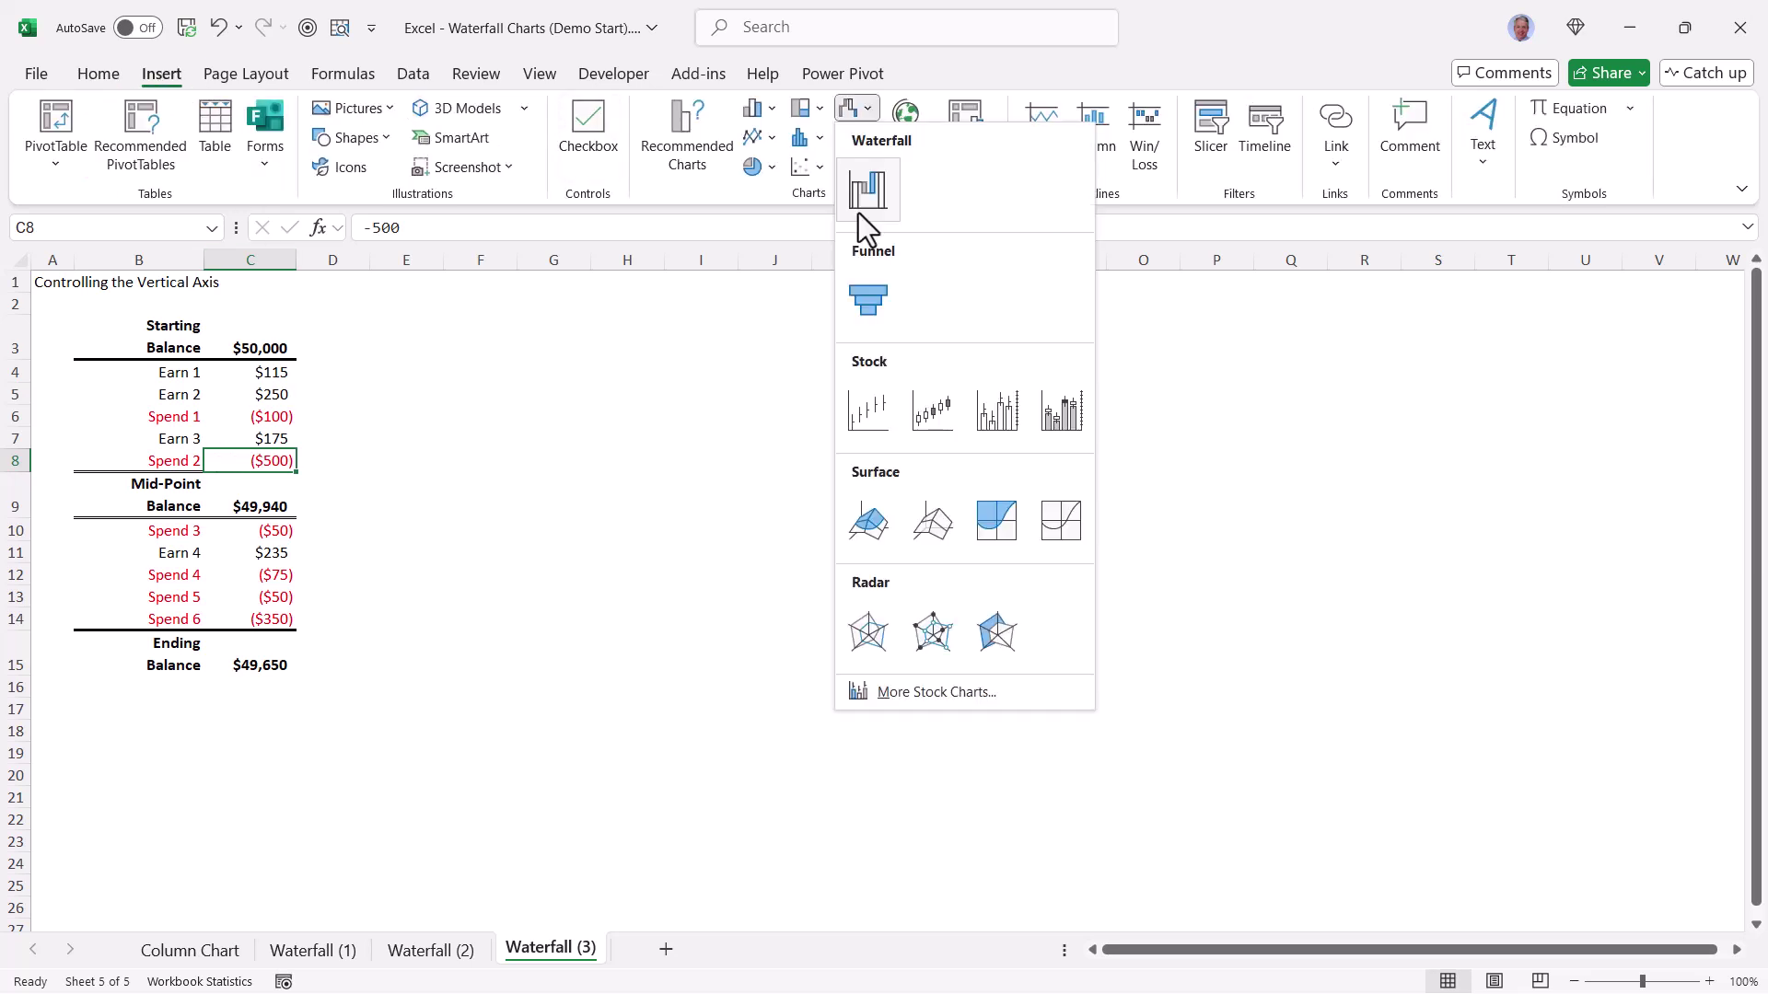
click(865, 193)
drag(422, 315, 387, 316)
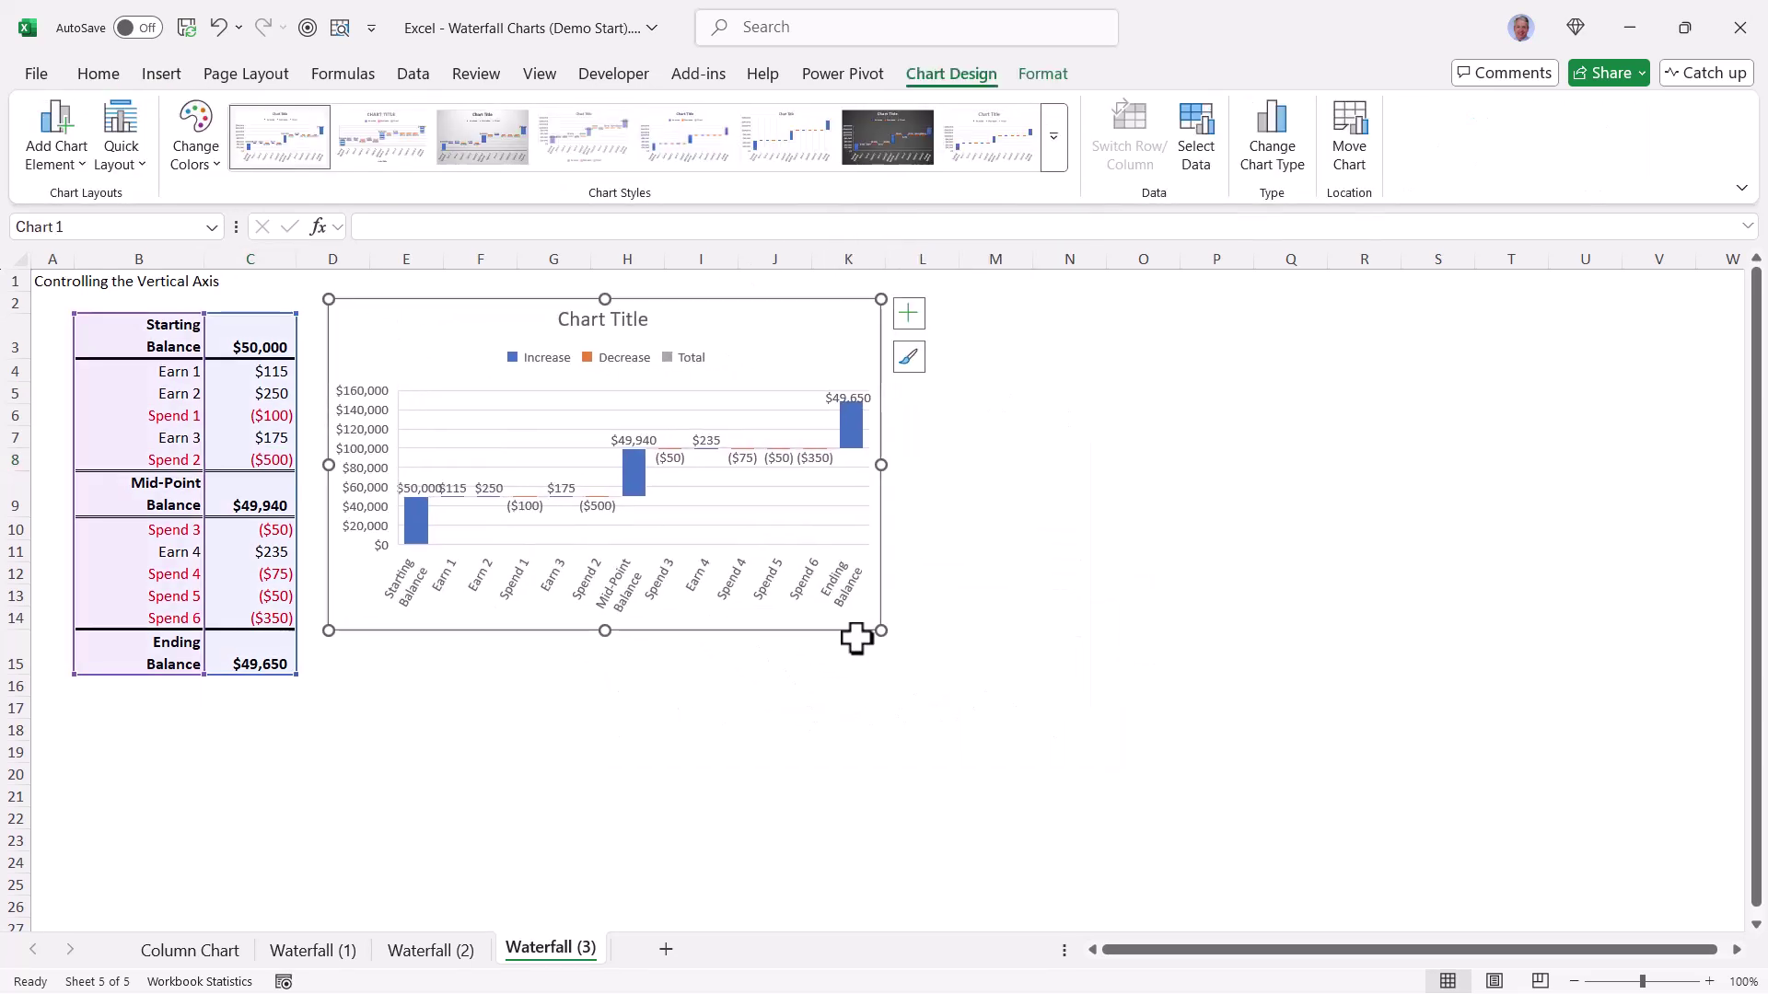
drag(881, 631, 1709, 902)
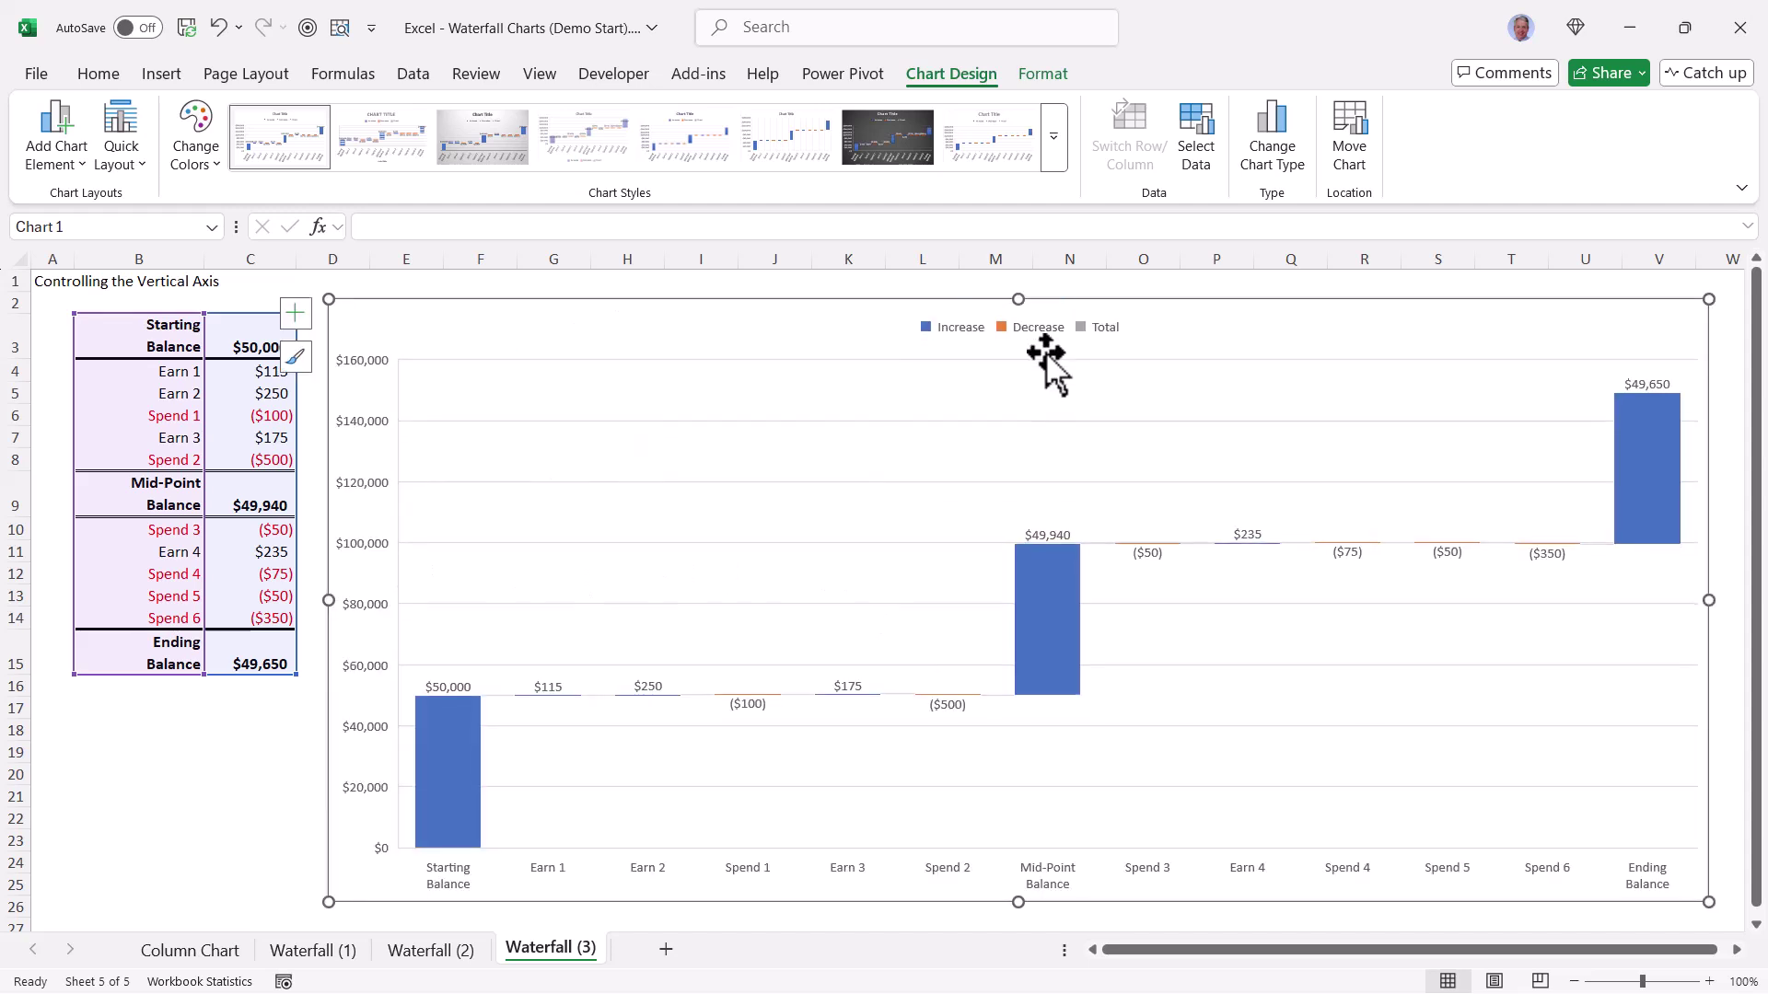
- Delete the chart legend and enlarge the chart's text
click(1047, 329)
key(Delete)
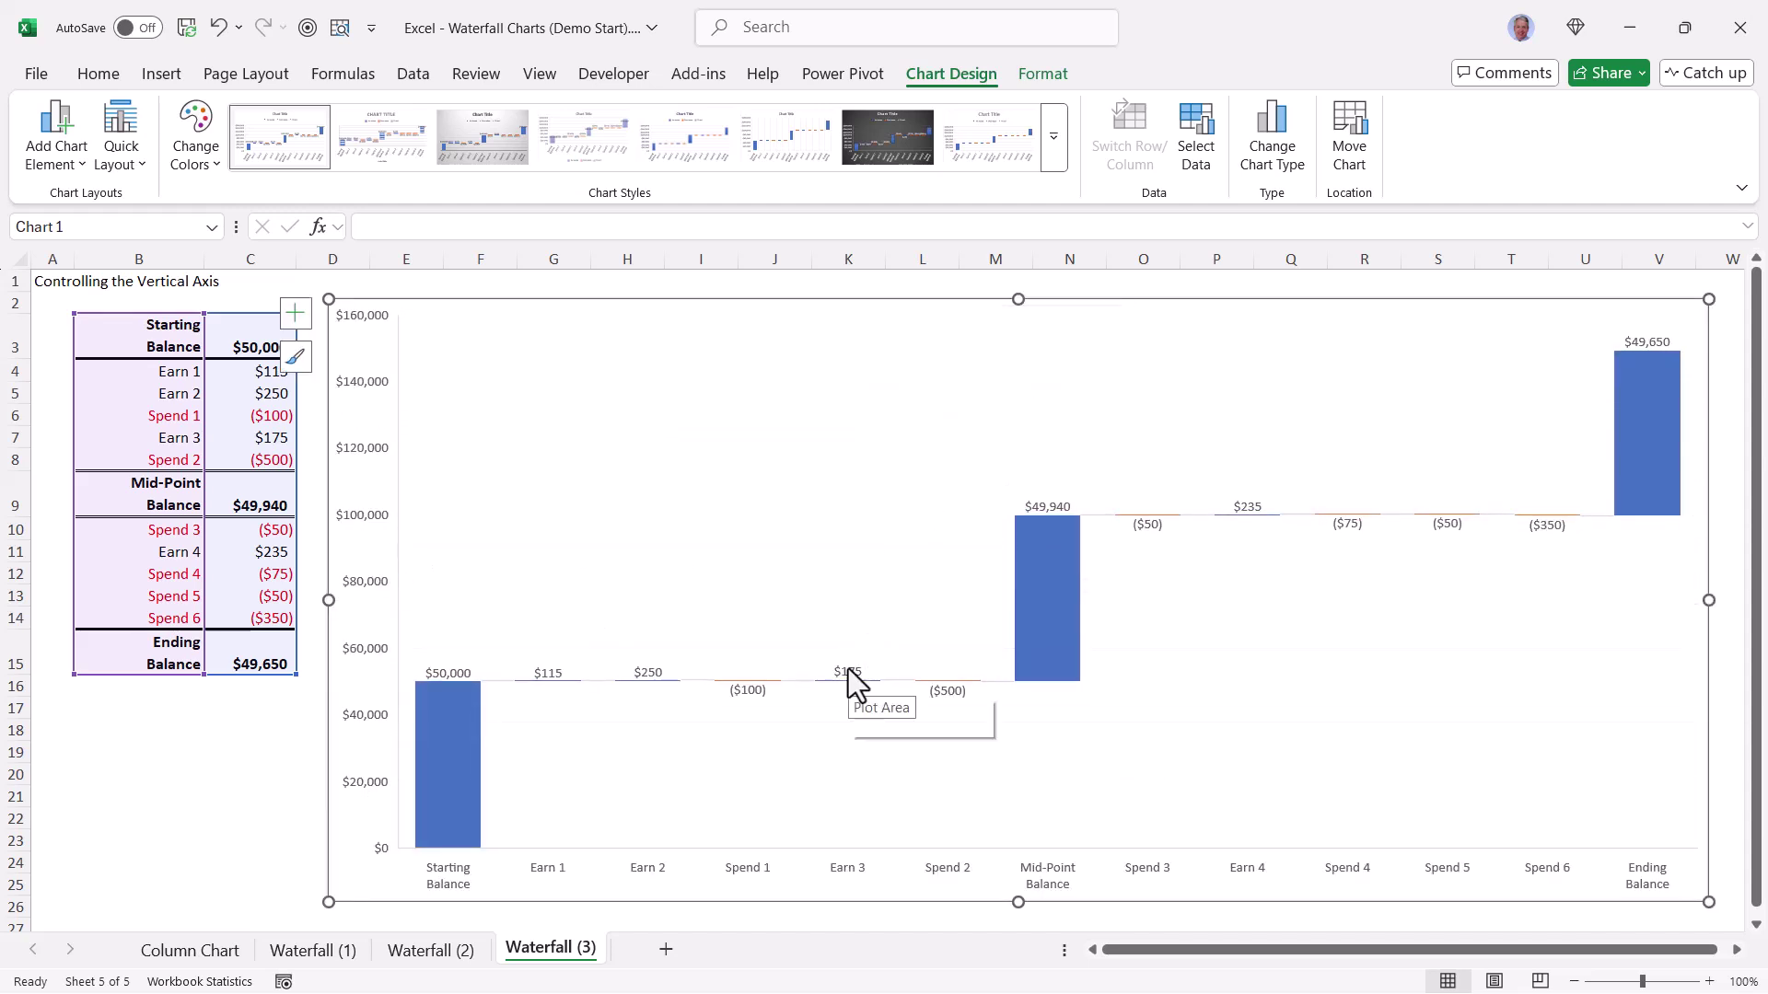
key(alt+h)
key(f)
key(g)
- Set the Starting, Mid-Point and Ending Balance bars as totals
click(446, 749)
click(446, 749)
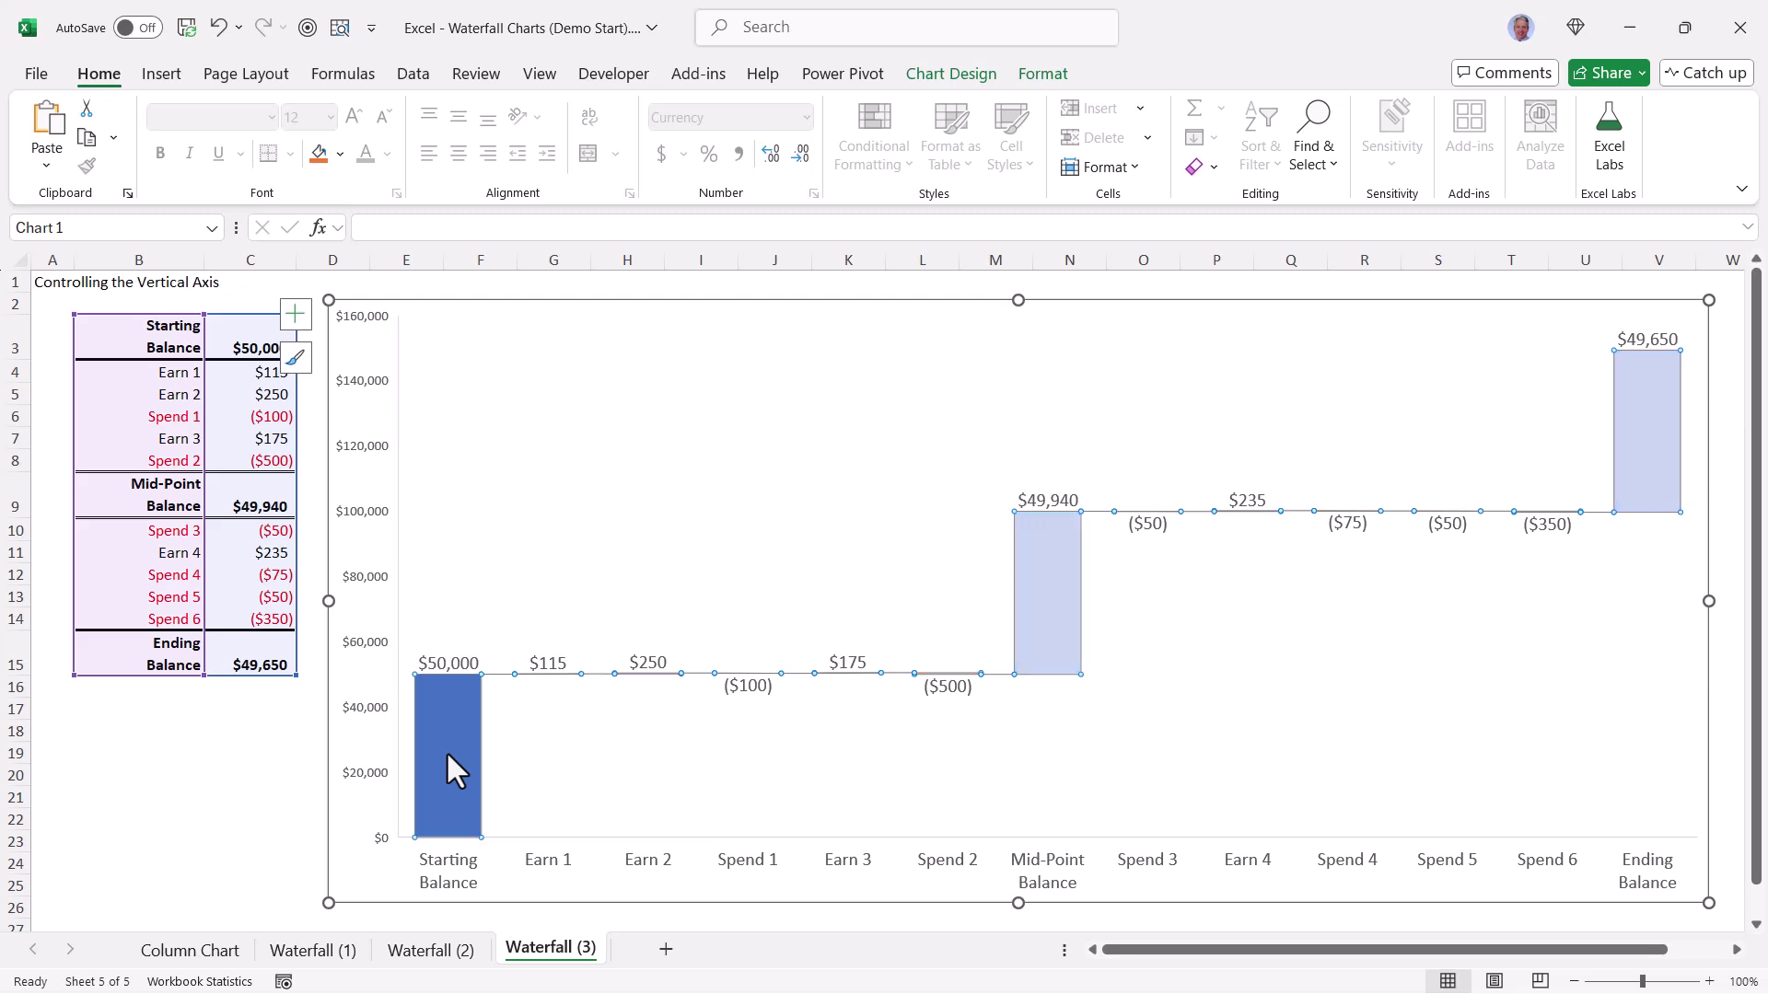
right_click(445, 749)
click(499, 700)
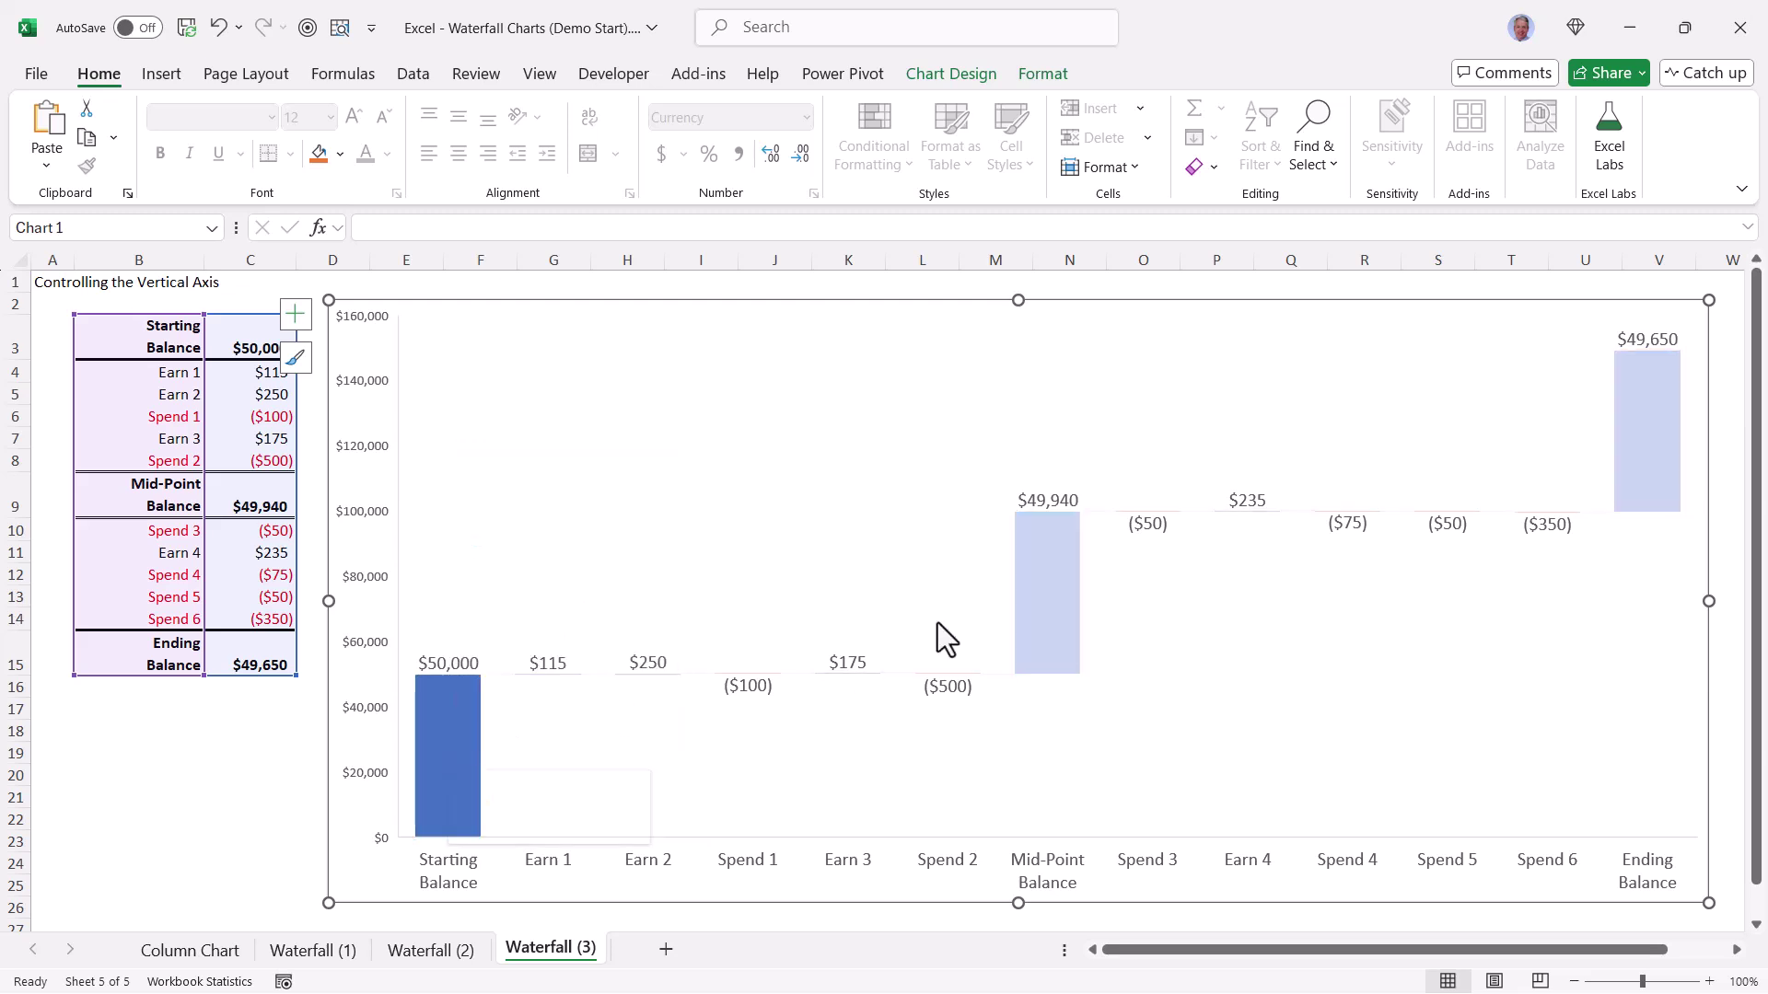
right_click(1047, 580)
click(1112, 831)
right_click(1641, 486)
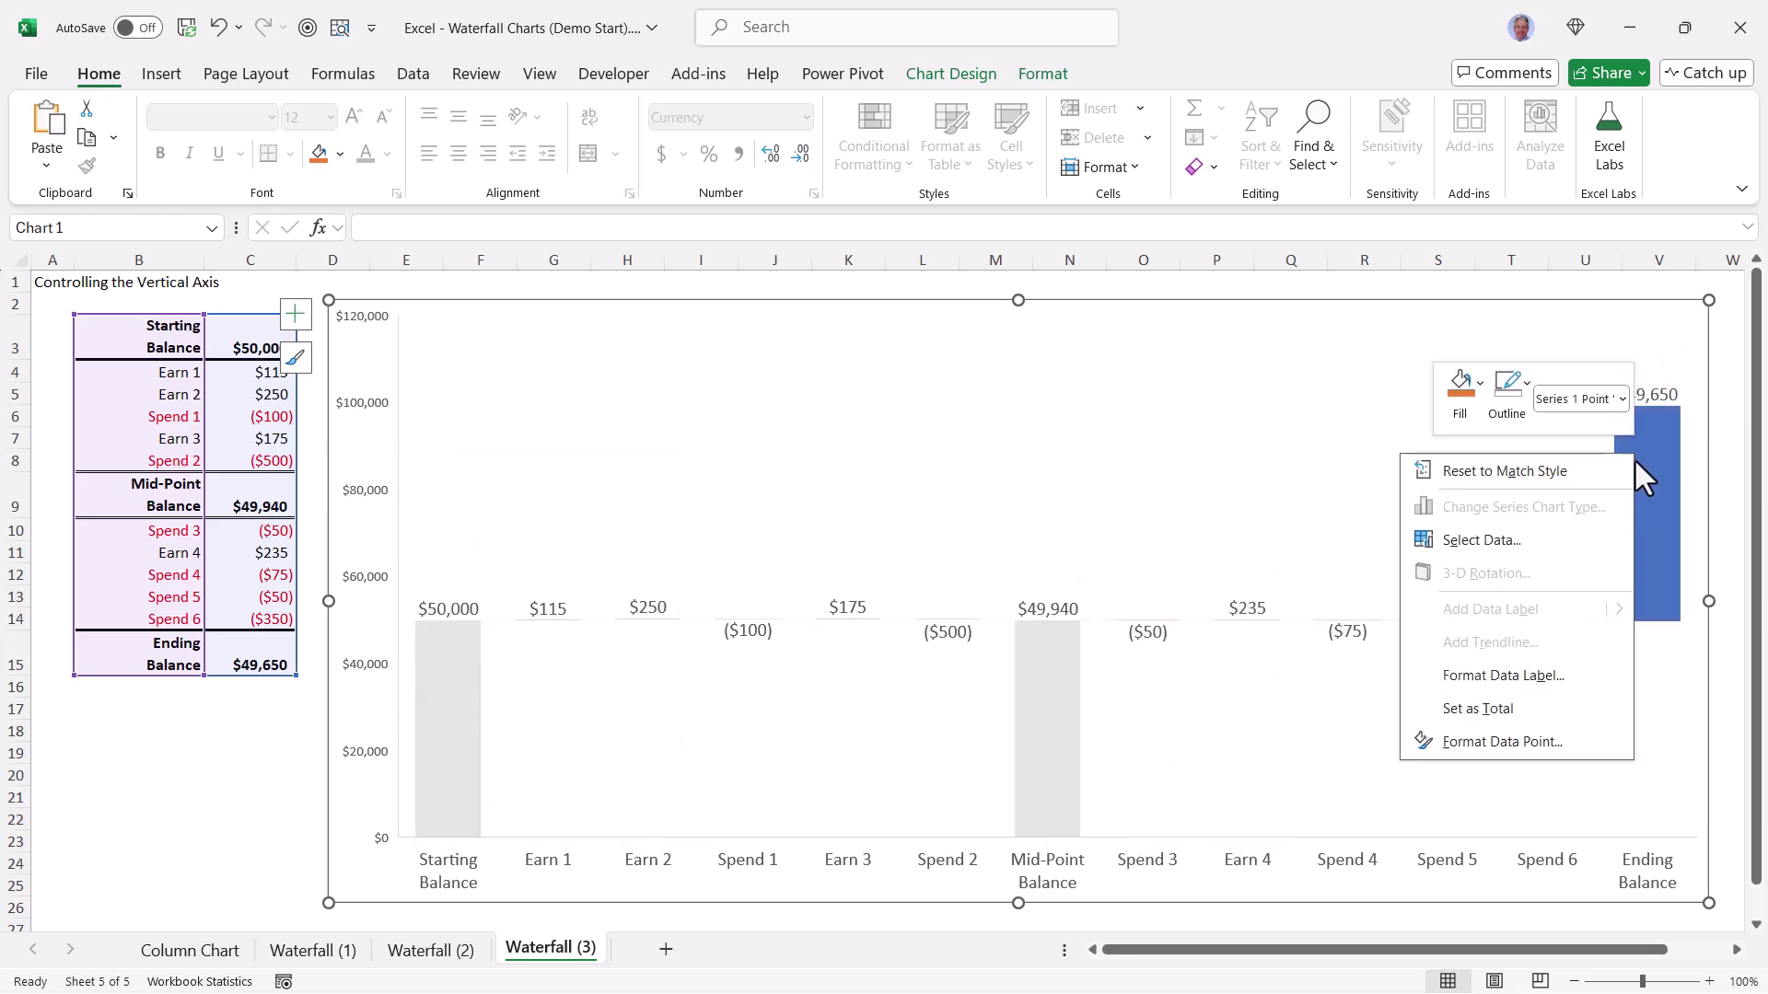
click(1528, 711)
click(196, 766)
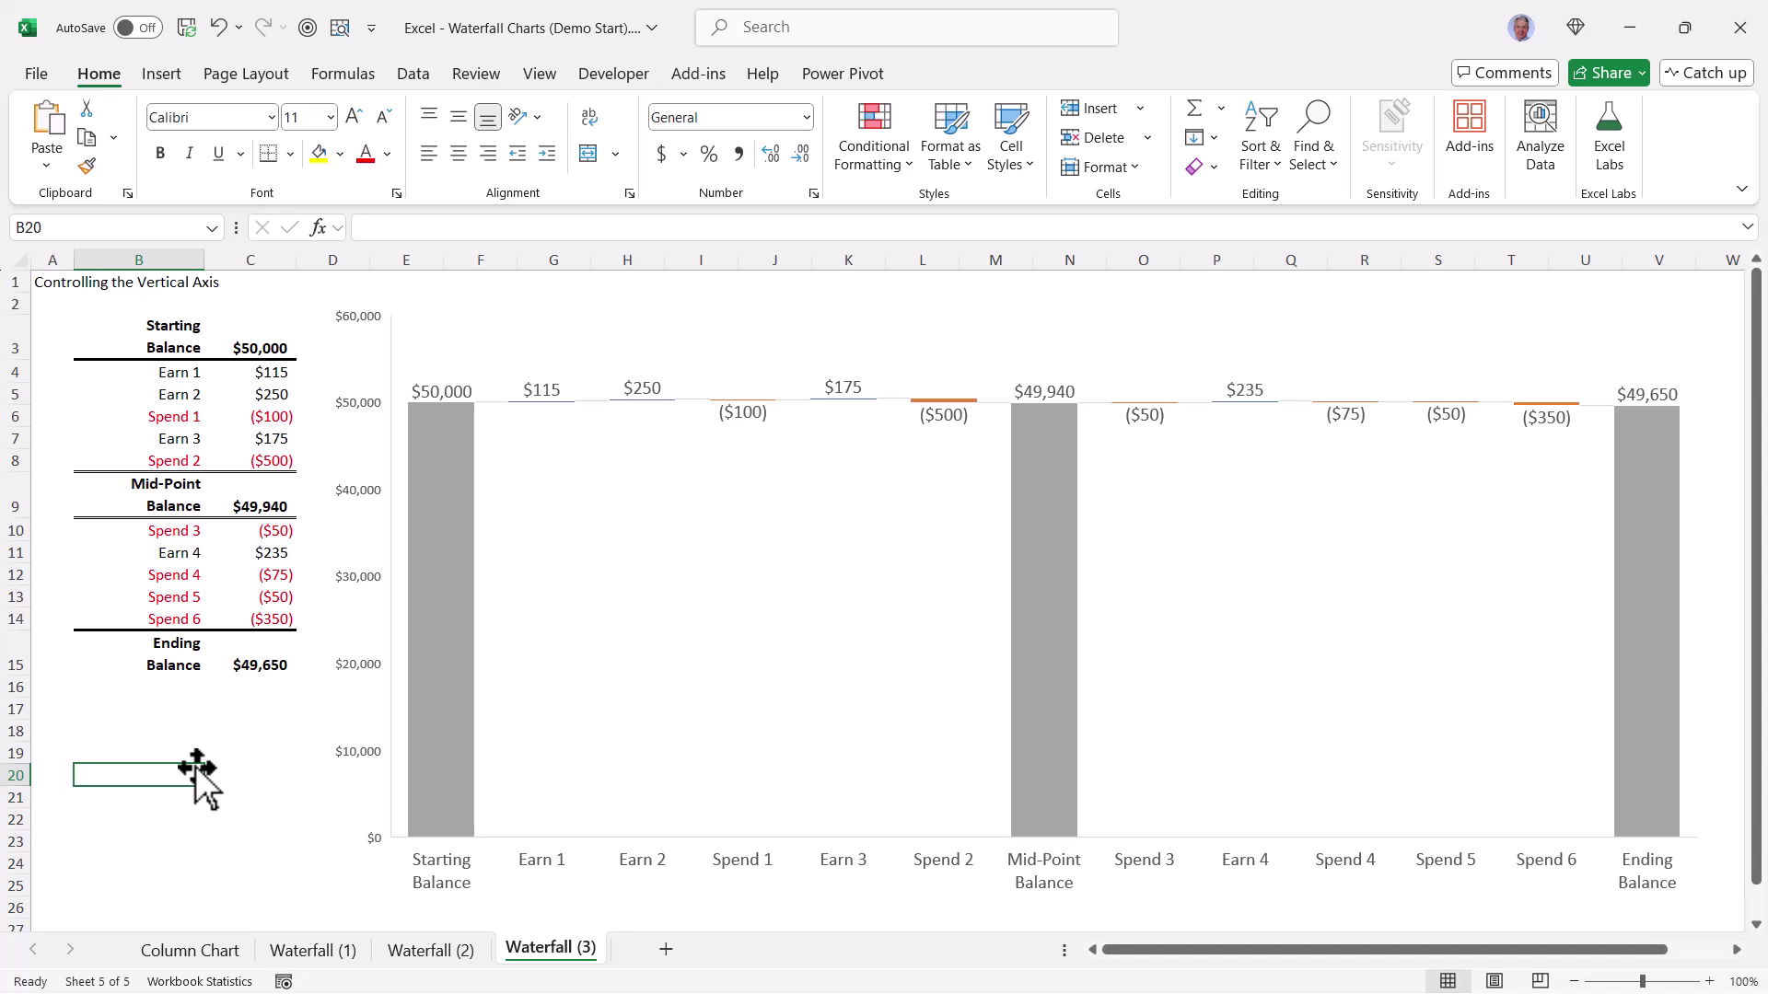
- Set the vertical axis bounds to 49000 minimum and 50500 maximum, then delete the axis
click(367, 503)
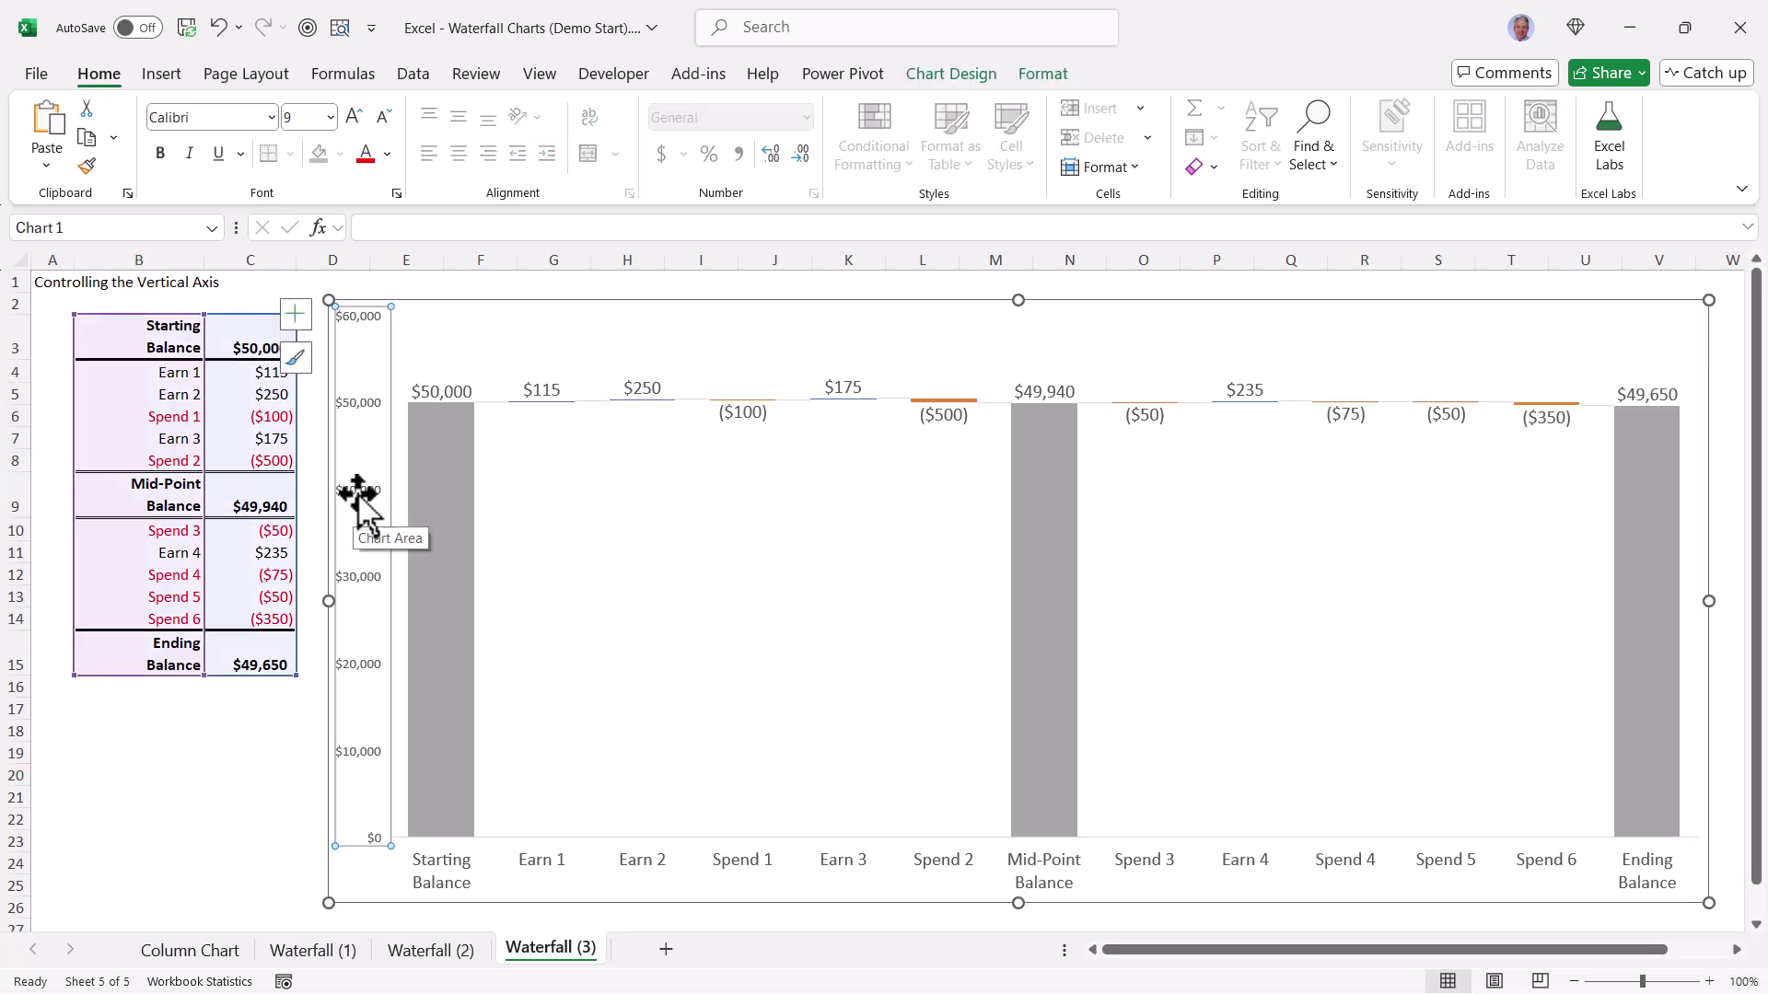
double_click(365, 507)
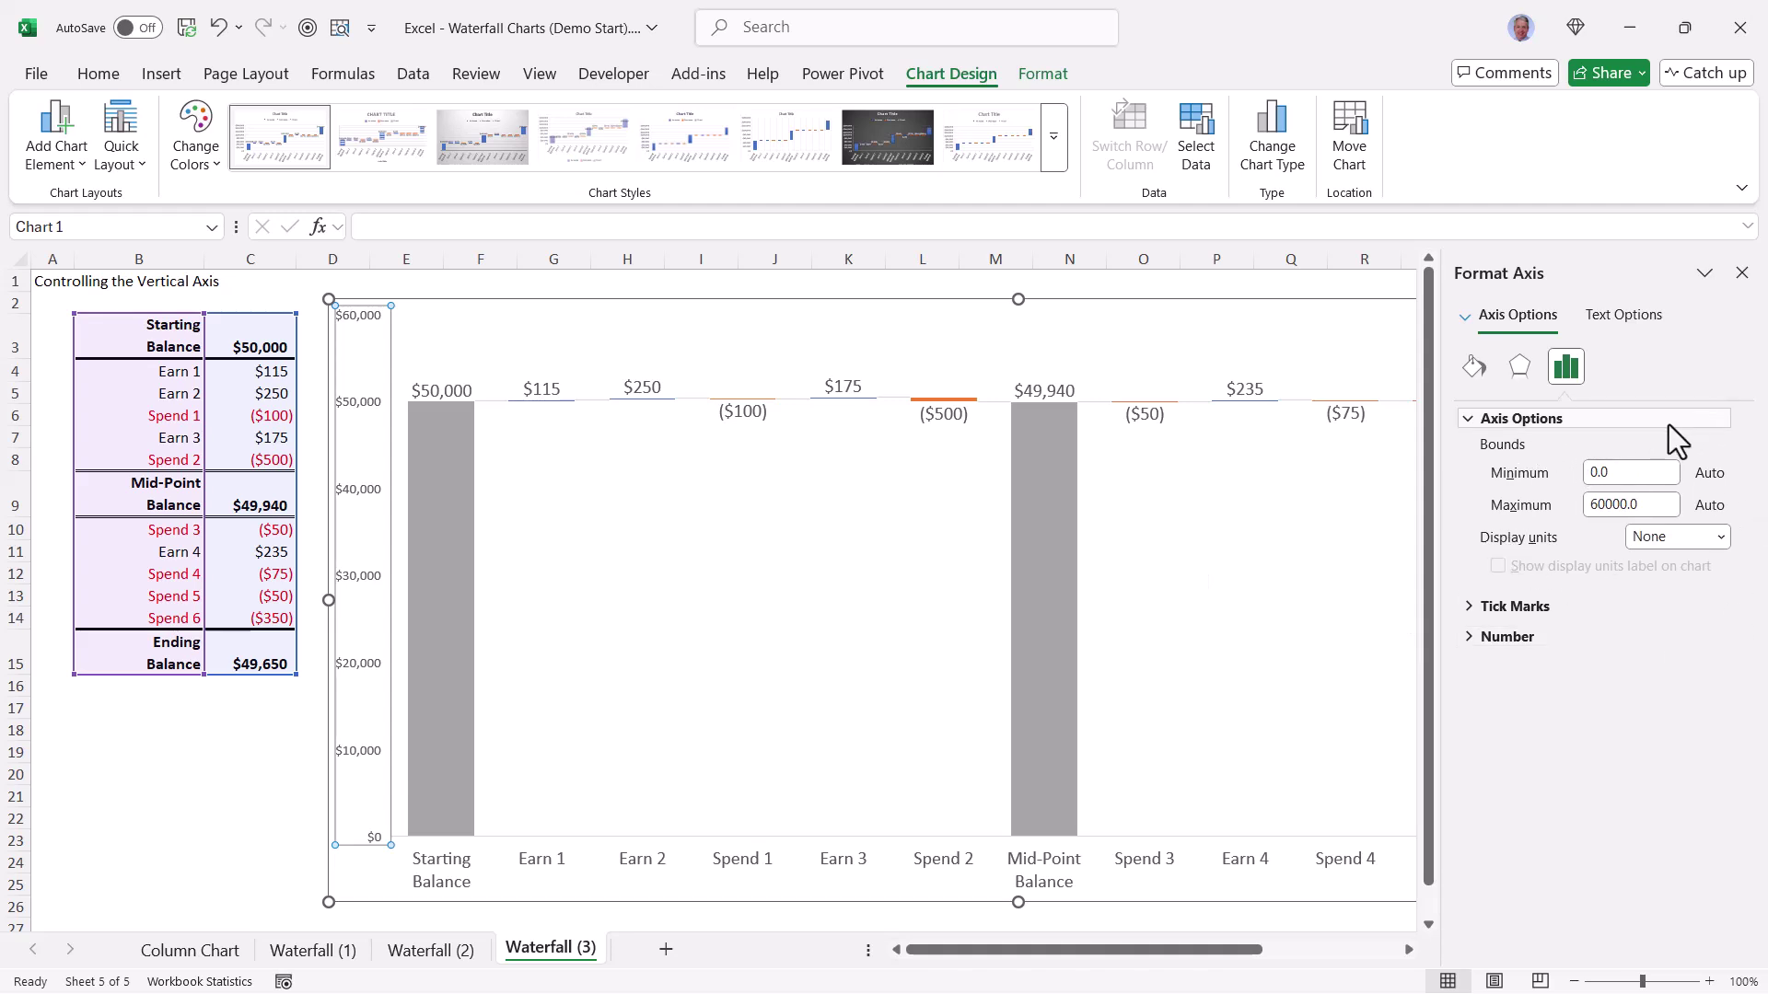
double_click(1648, 473)
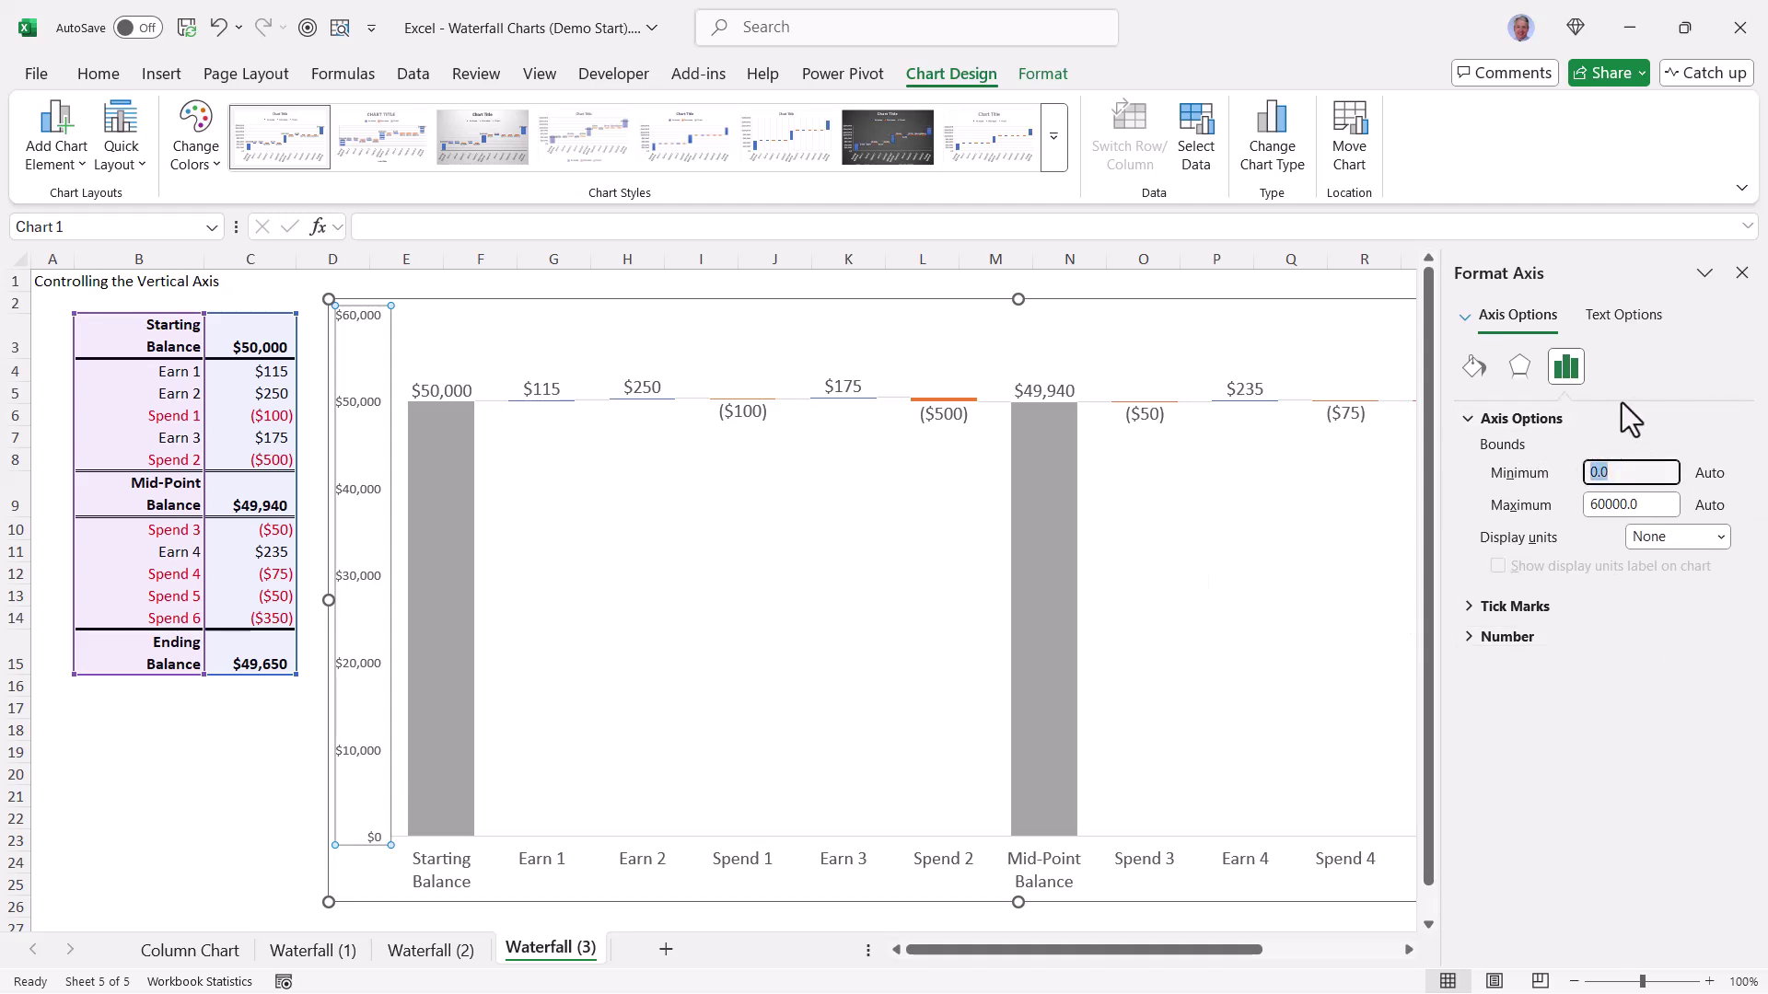
text(49000)
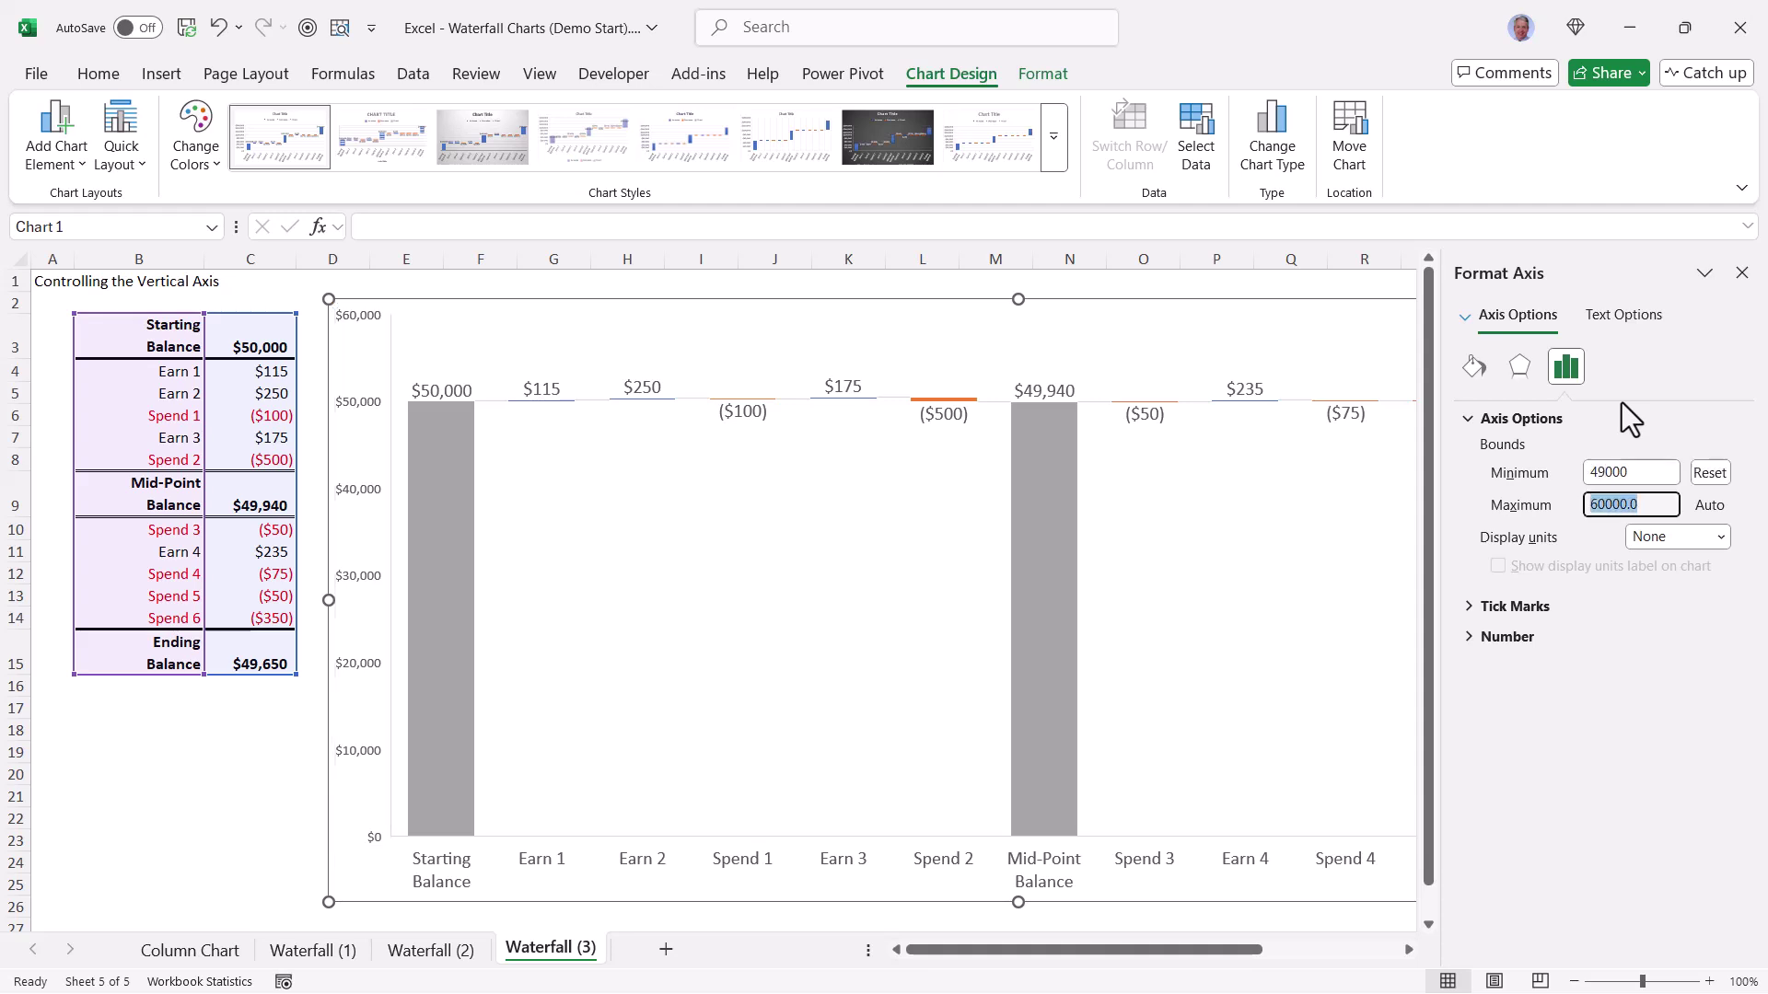
key(Tab)
text(51000)
key(Return)
text(50500)
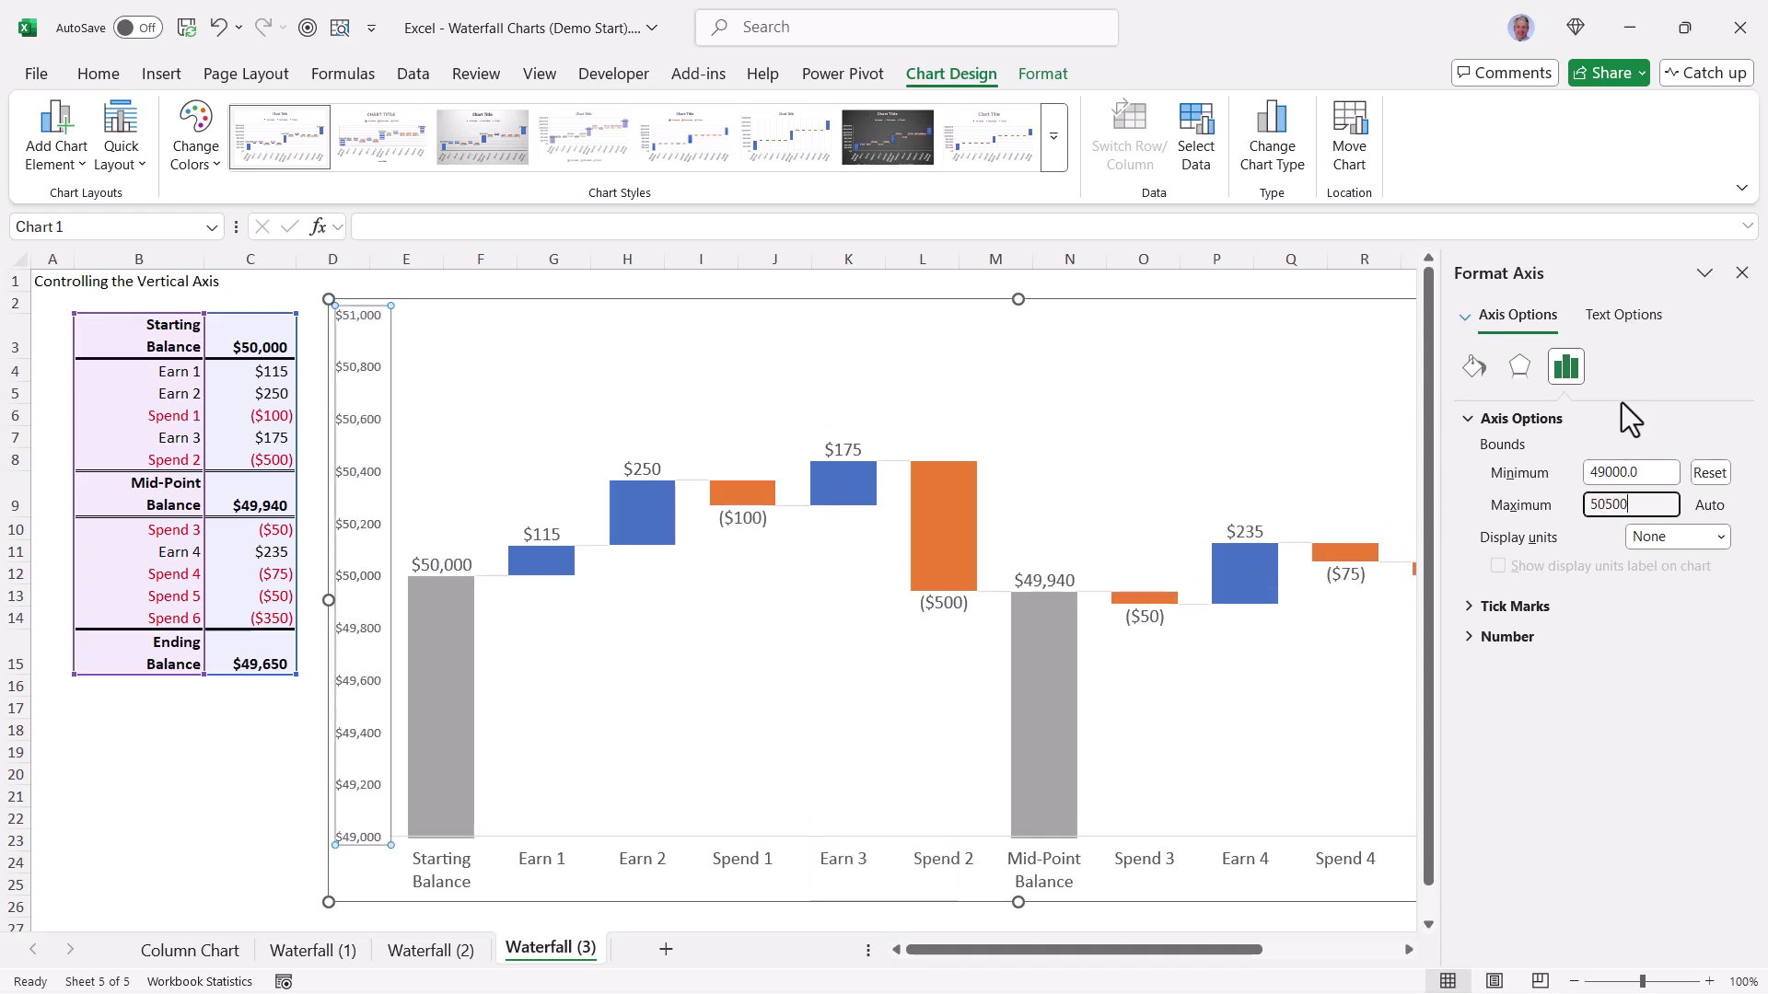
key(Tab)
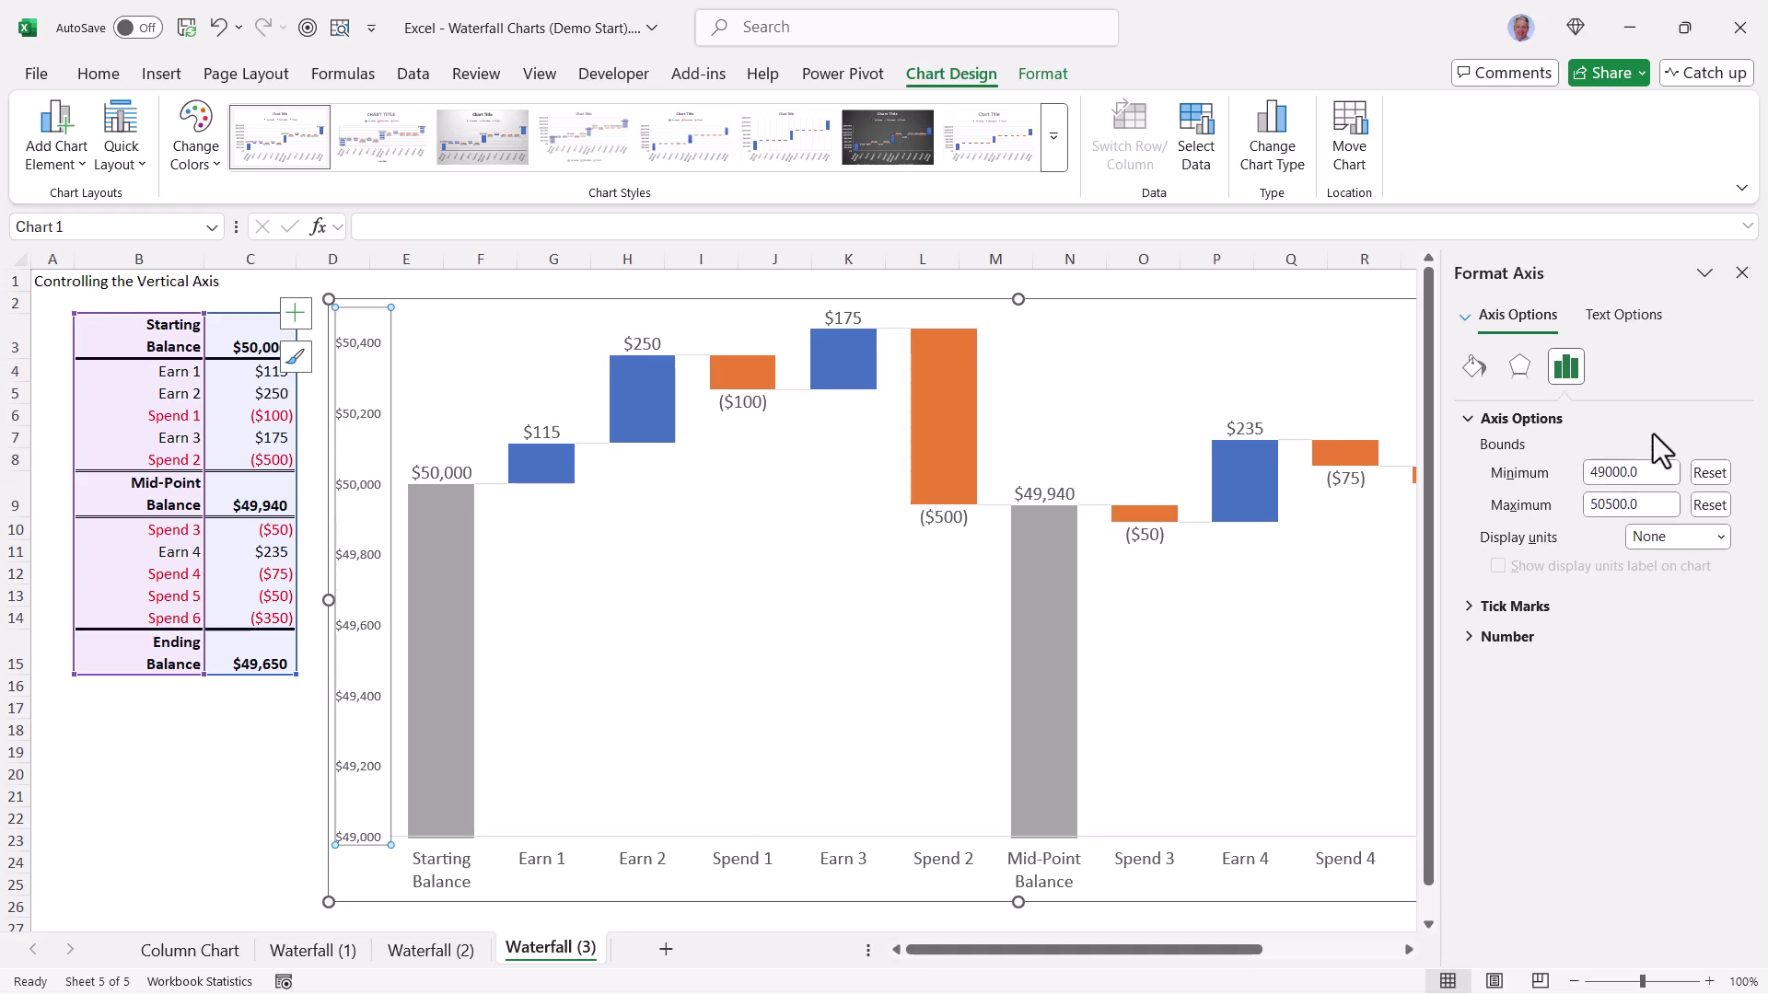
click(1741, 273)
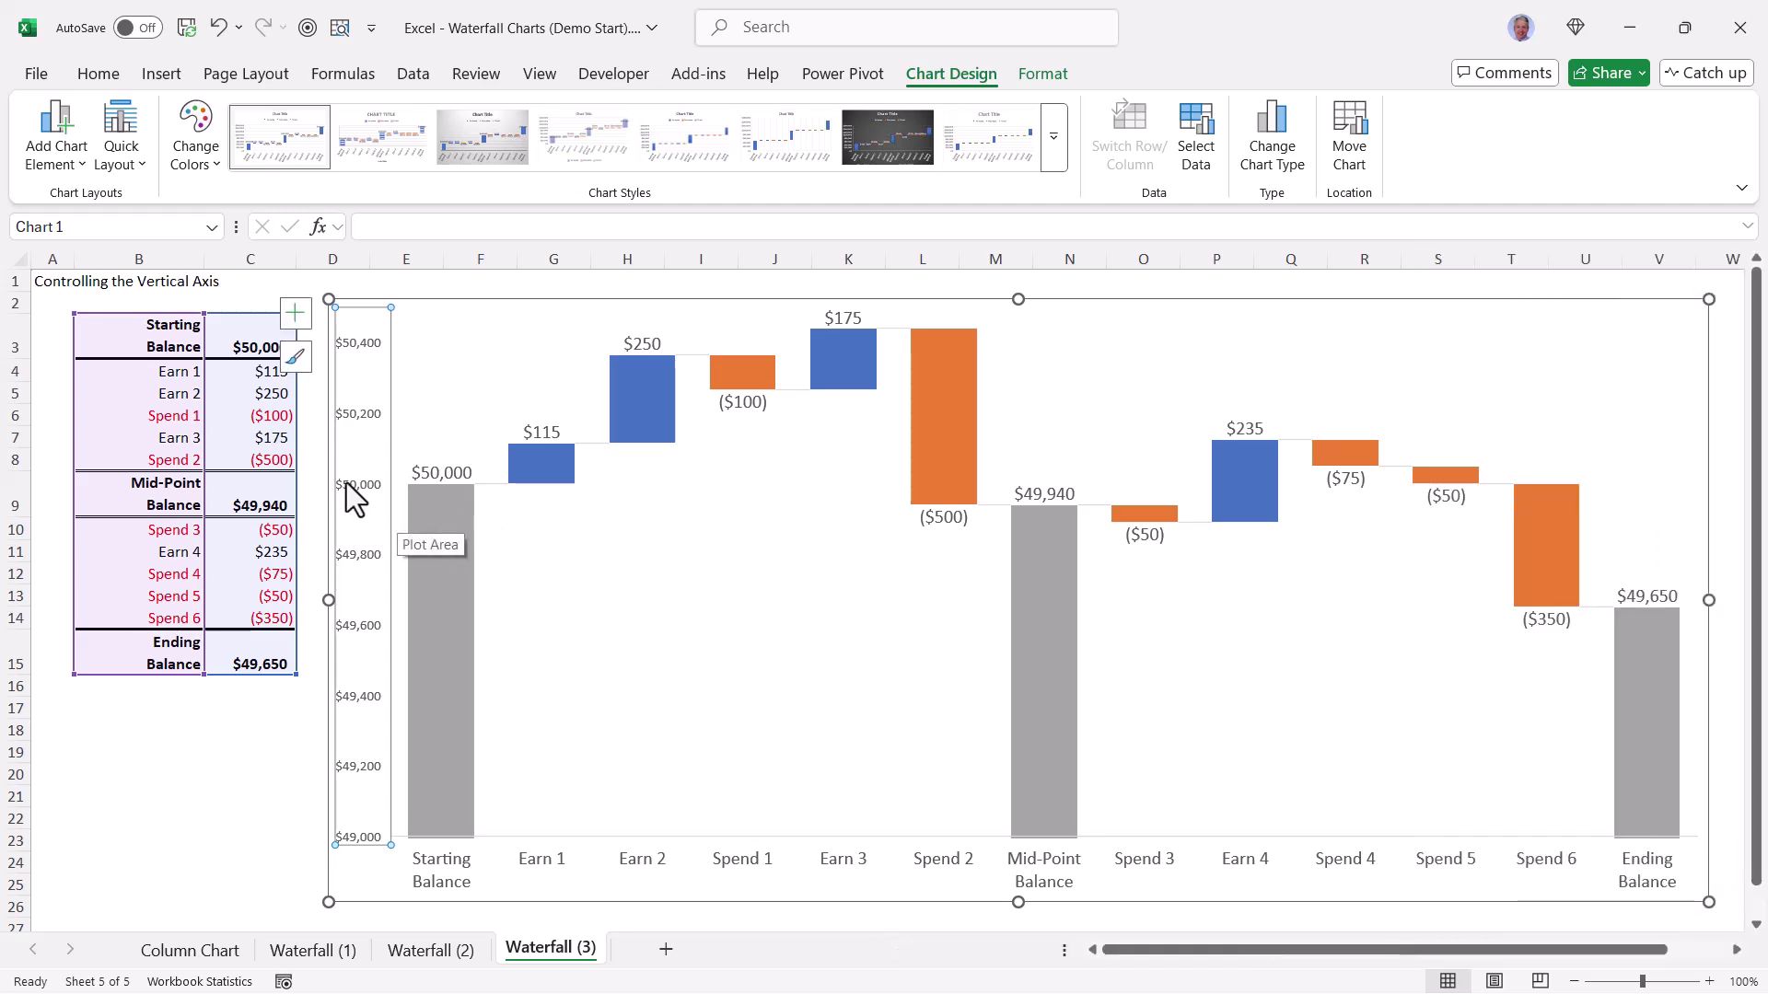
key(Delete)
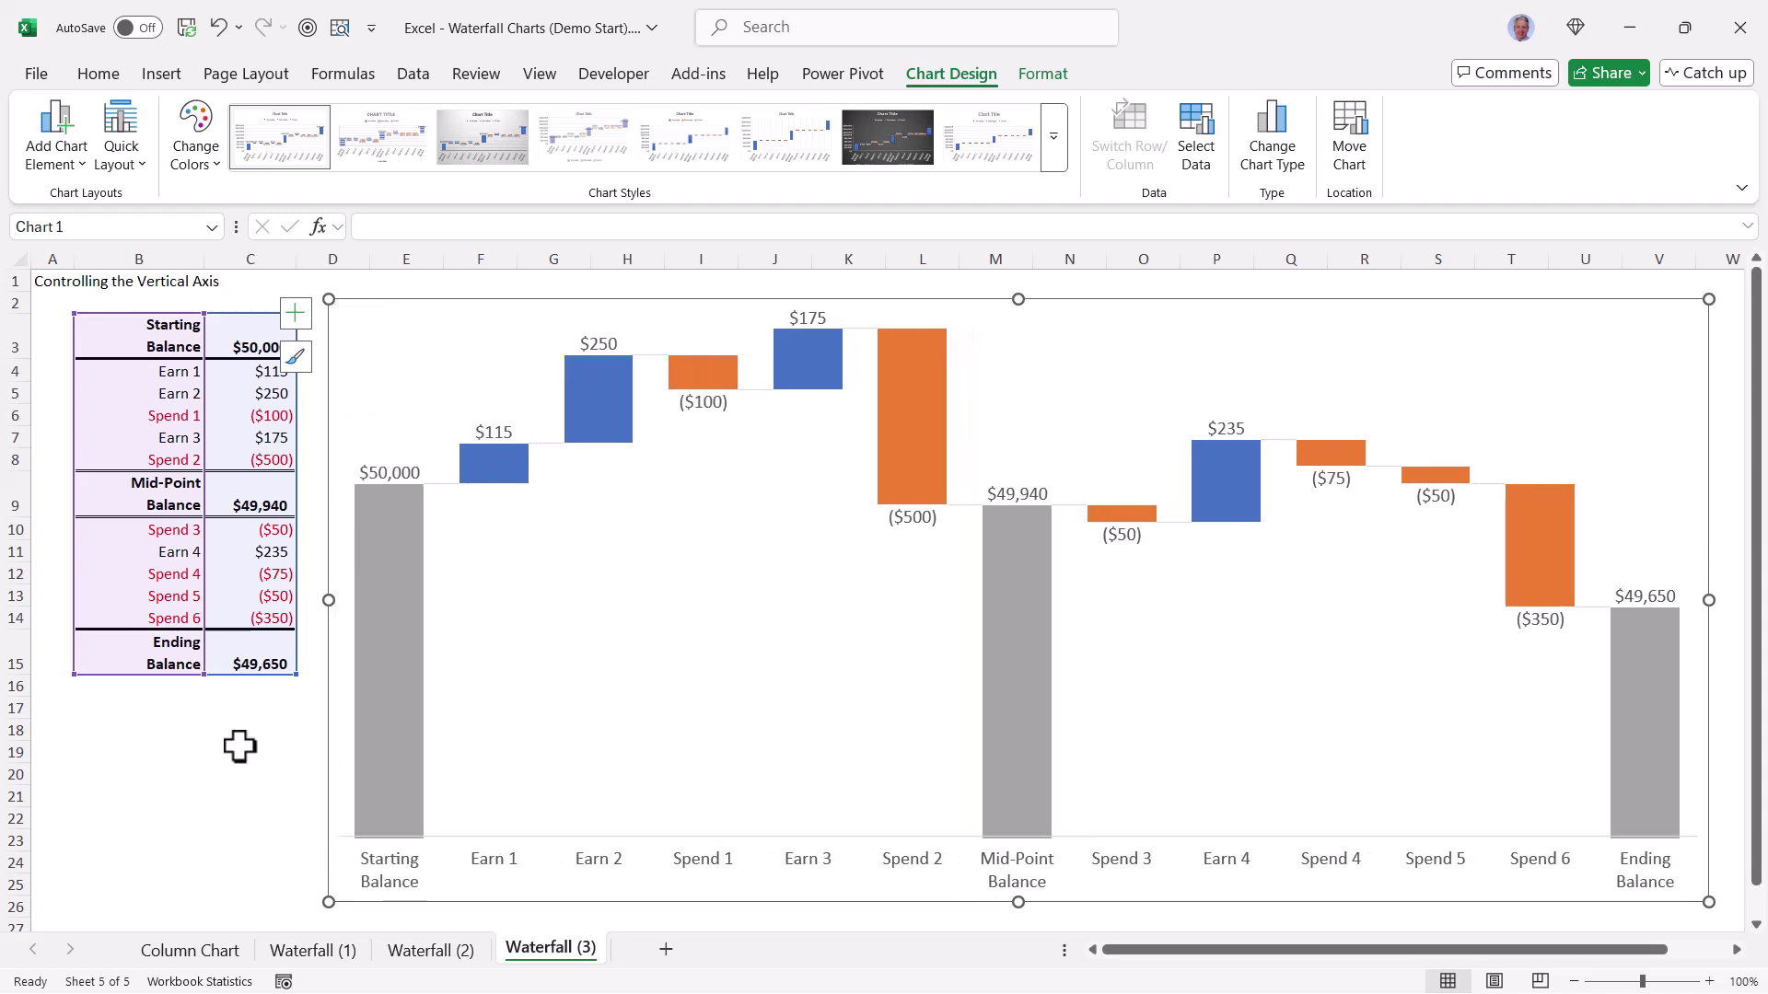
click(240, 748)
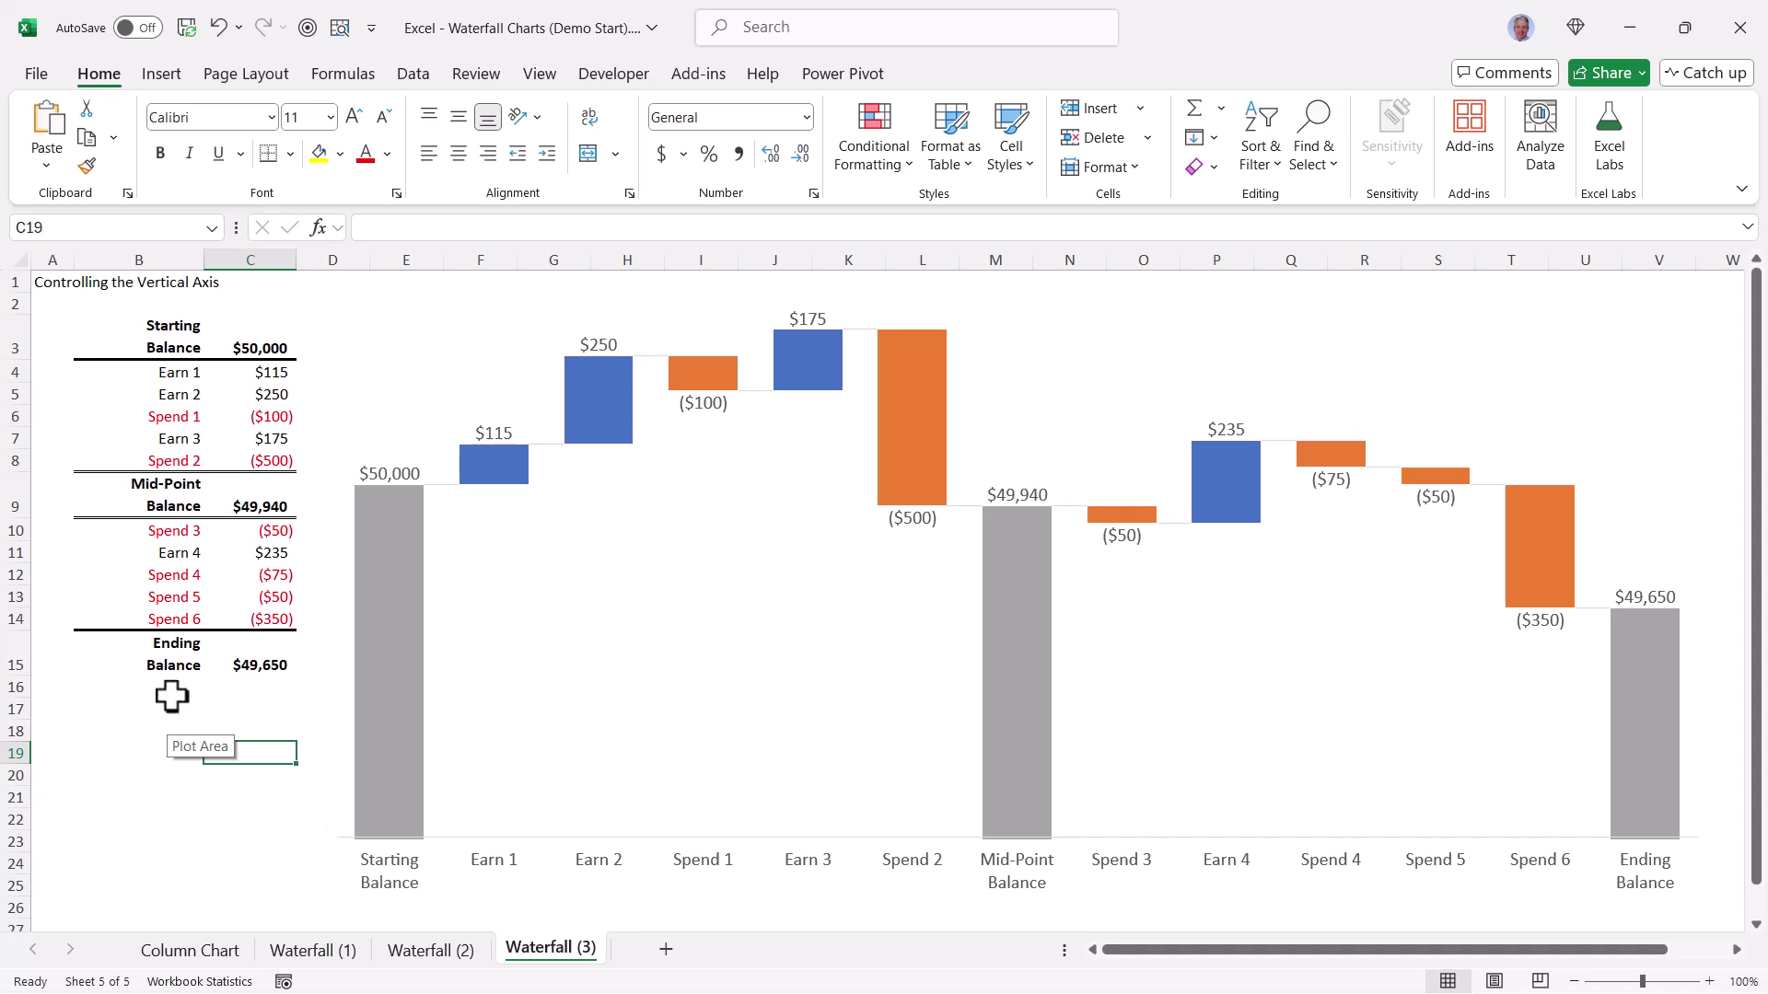
- Draw a bent-line callout on the chart beside the Starting Balance bar
click(162, 78)
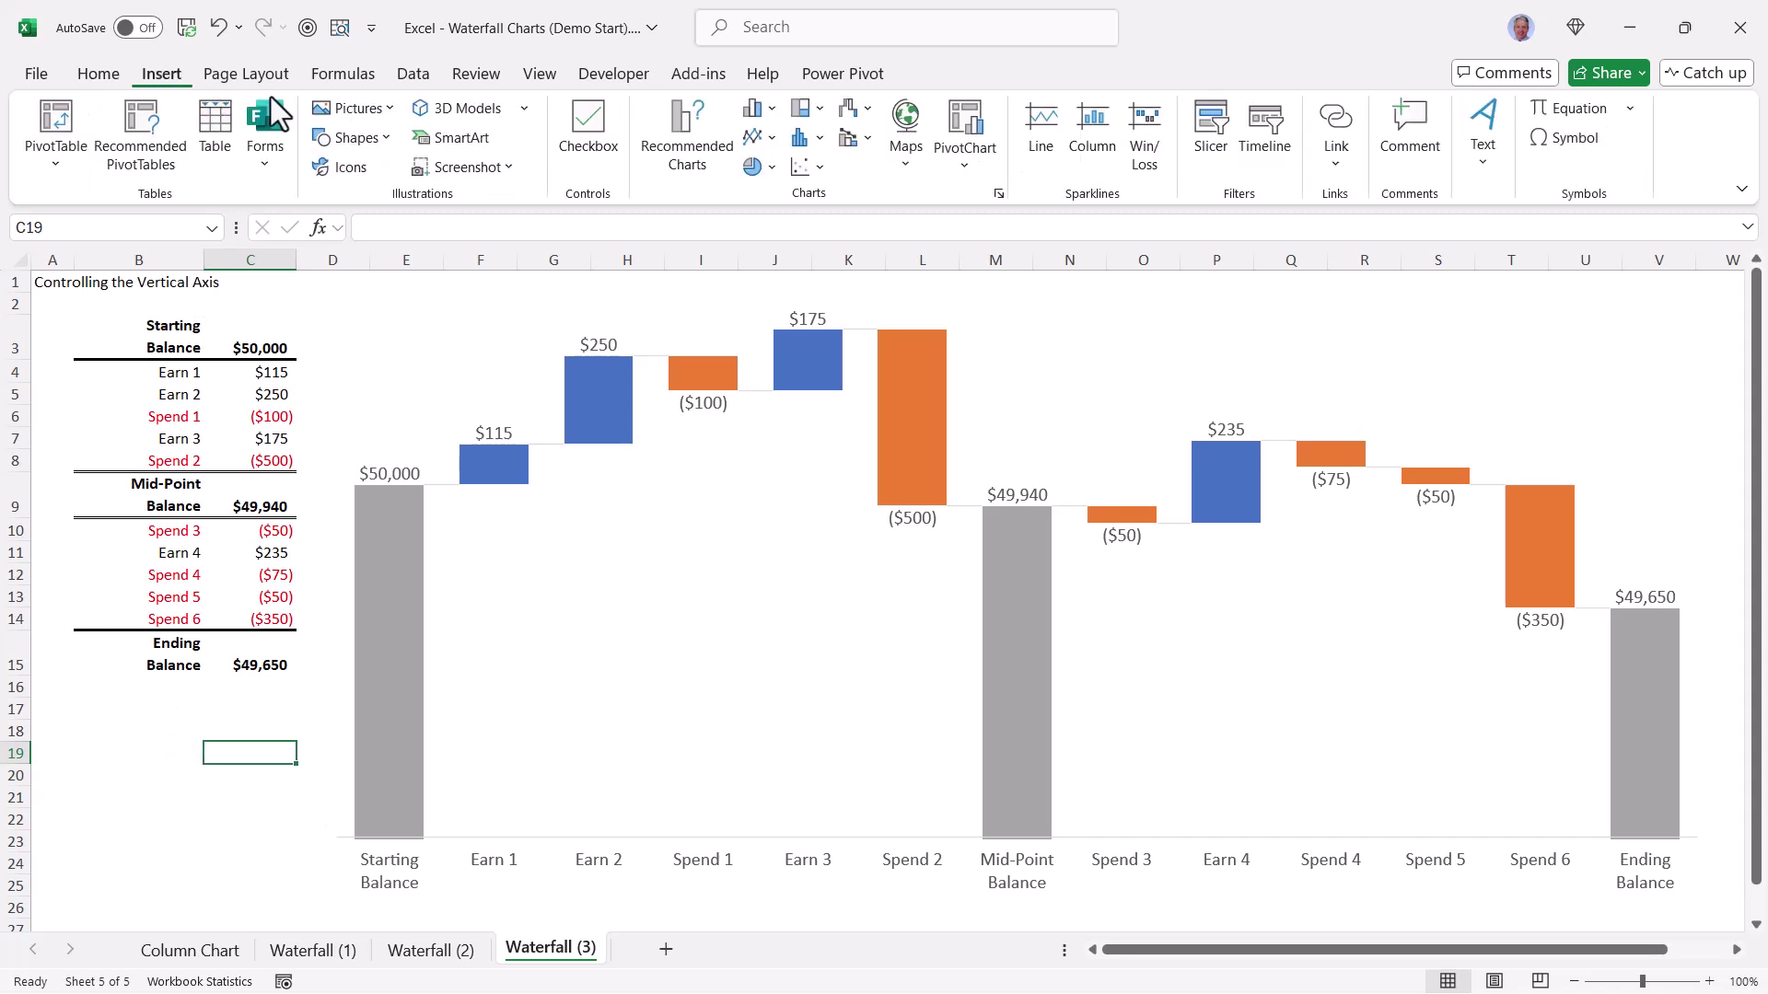
click(357, 139)
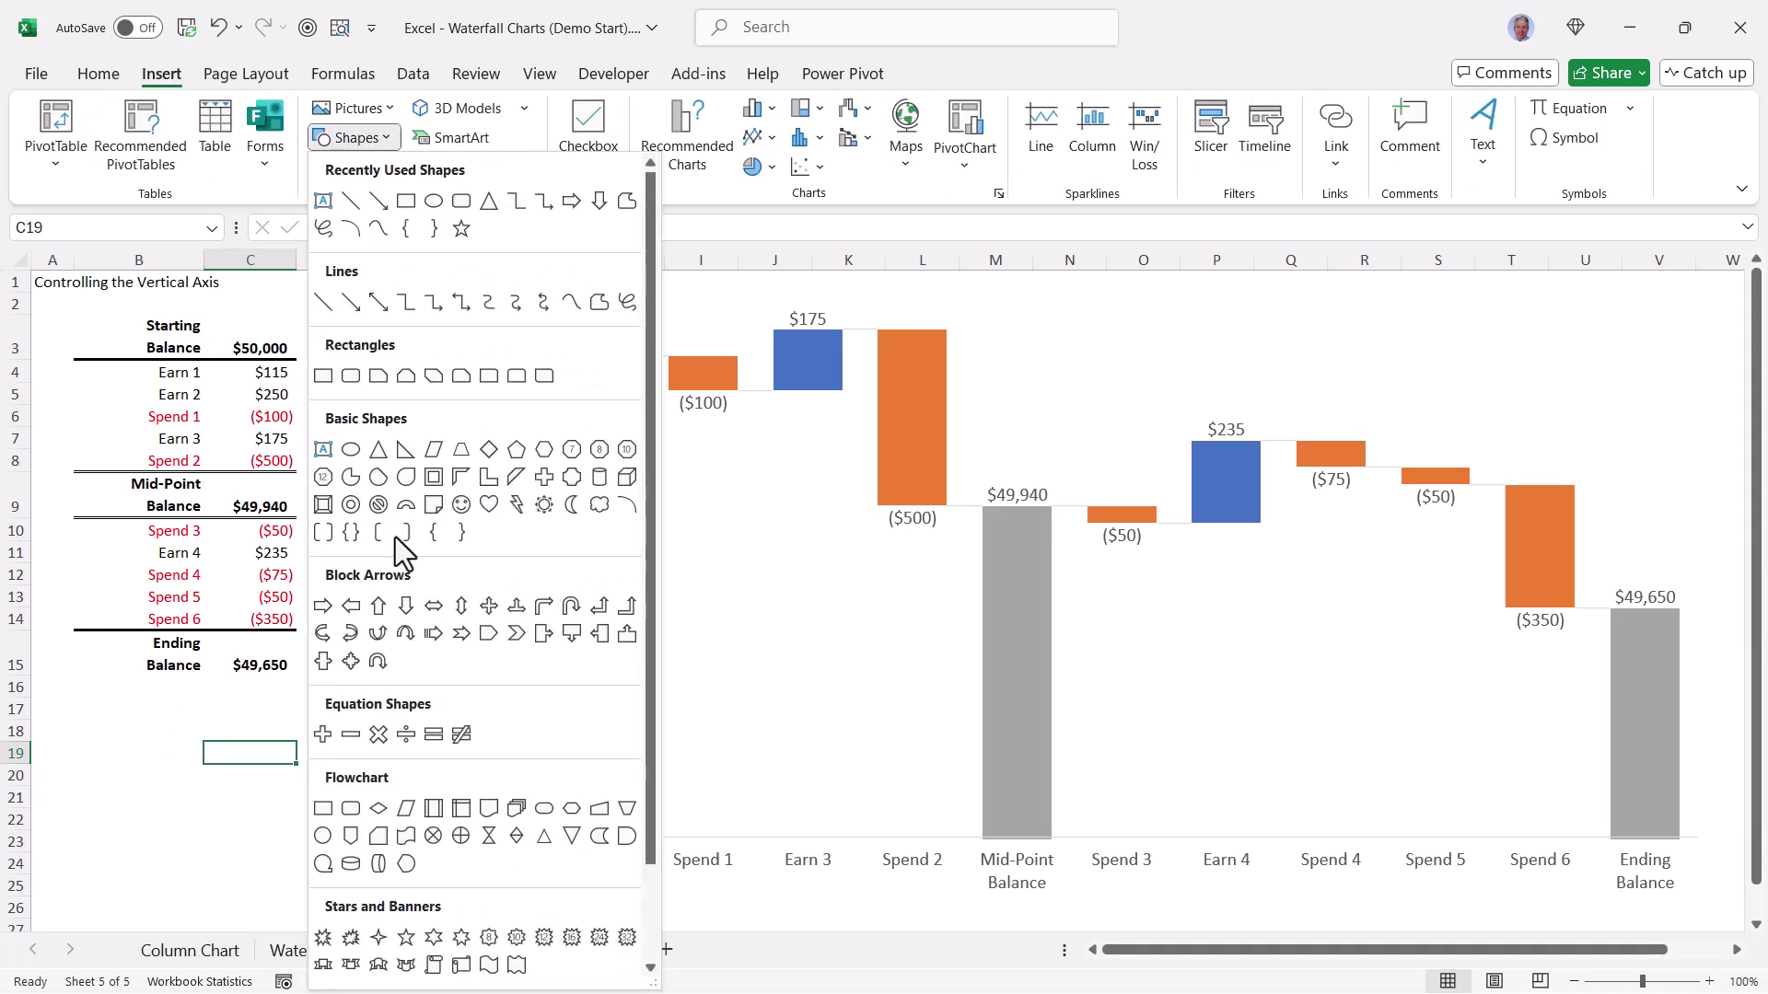
scroll(362, 845, down, 1)
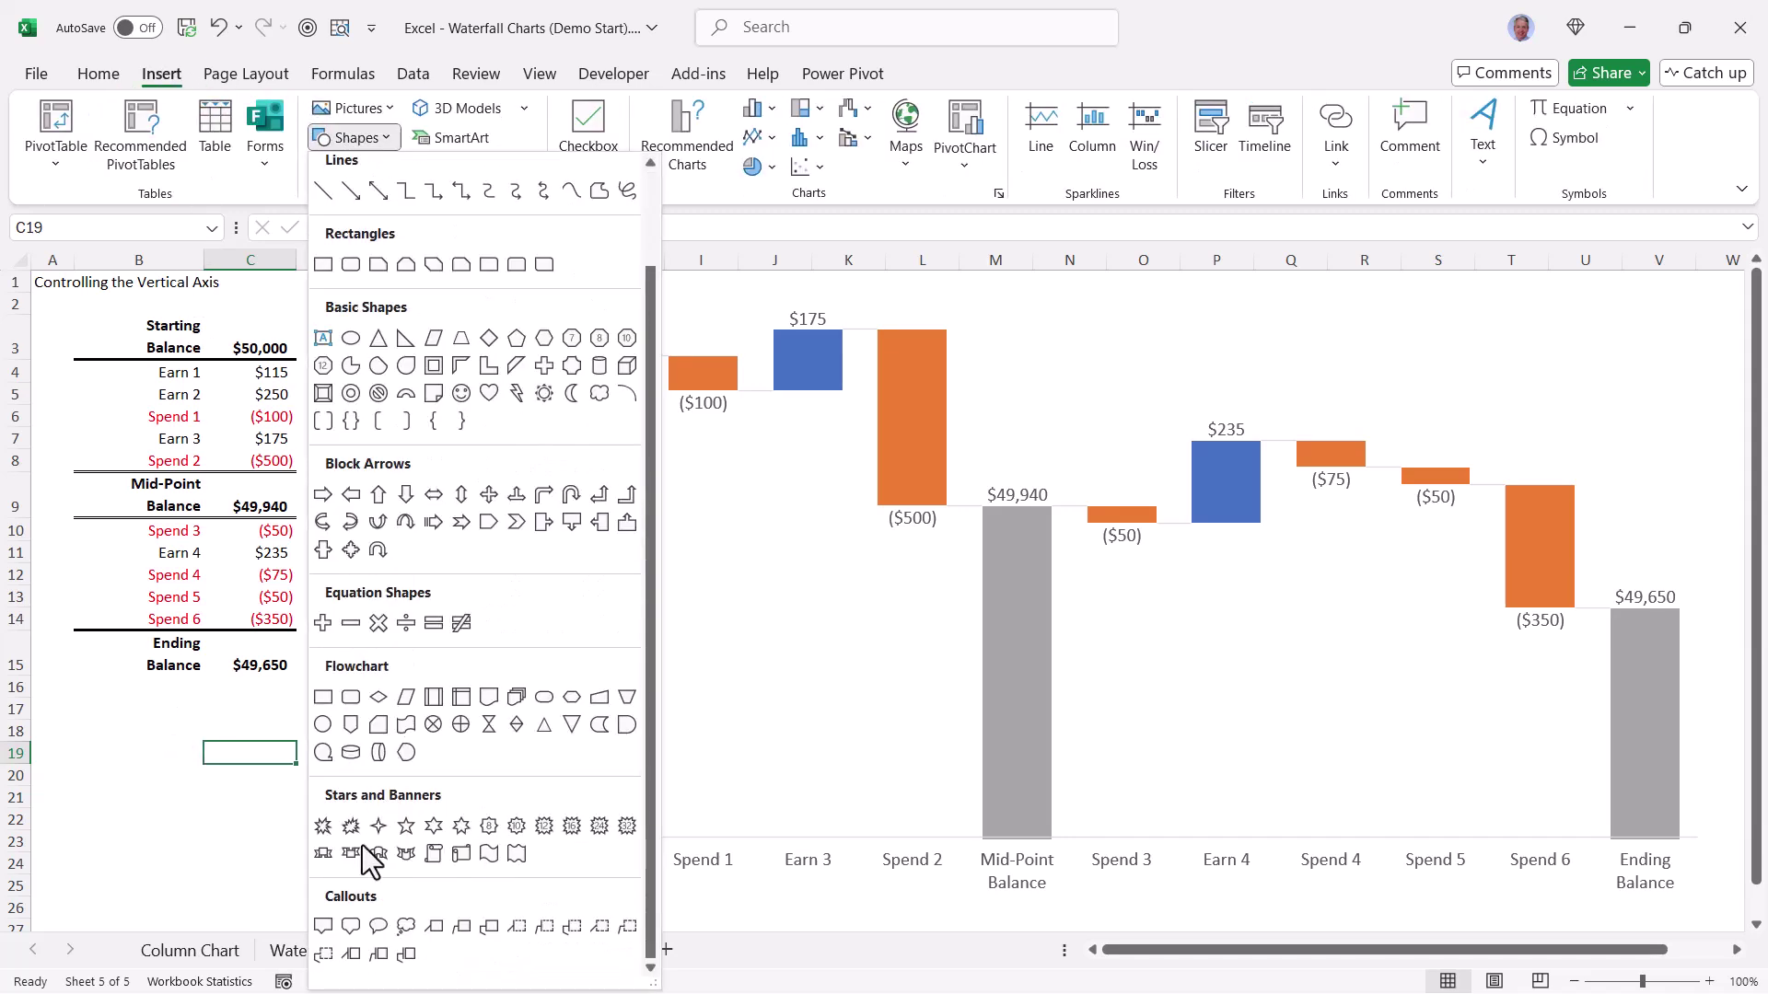
click(457, 928)
mouse_move(457, 675)
mouse_down()
mouse_move(551, 746)
mouse_move(650, 771)
mouse_up()
mouse_move(539, 746)
mouse_down()
mouse_move(572, 777)
mouse_move(558, 806)
mouse_up()
- Fill the callout light grey and give it the text 'Chart Starts at $49,000'
click(635, 108)
click(600, 319)
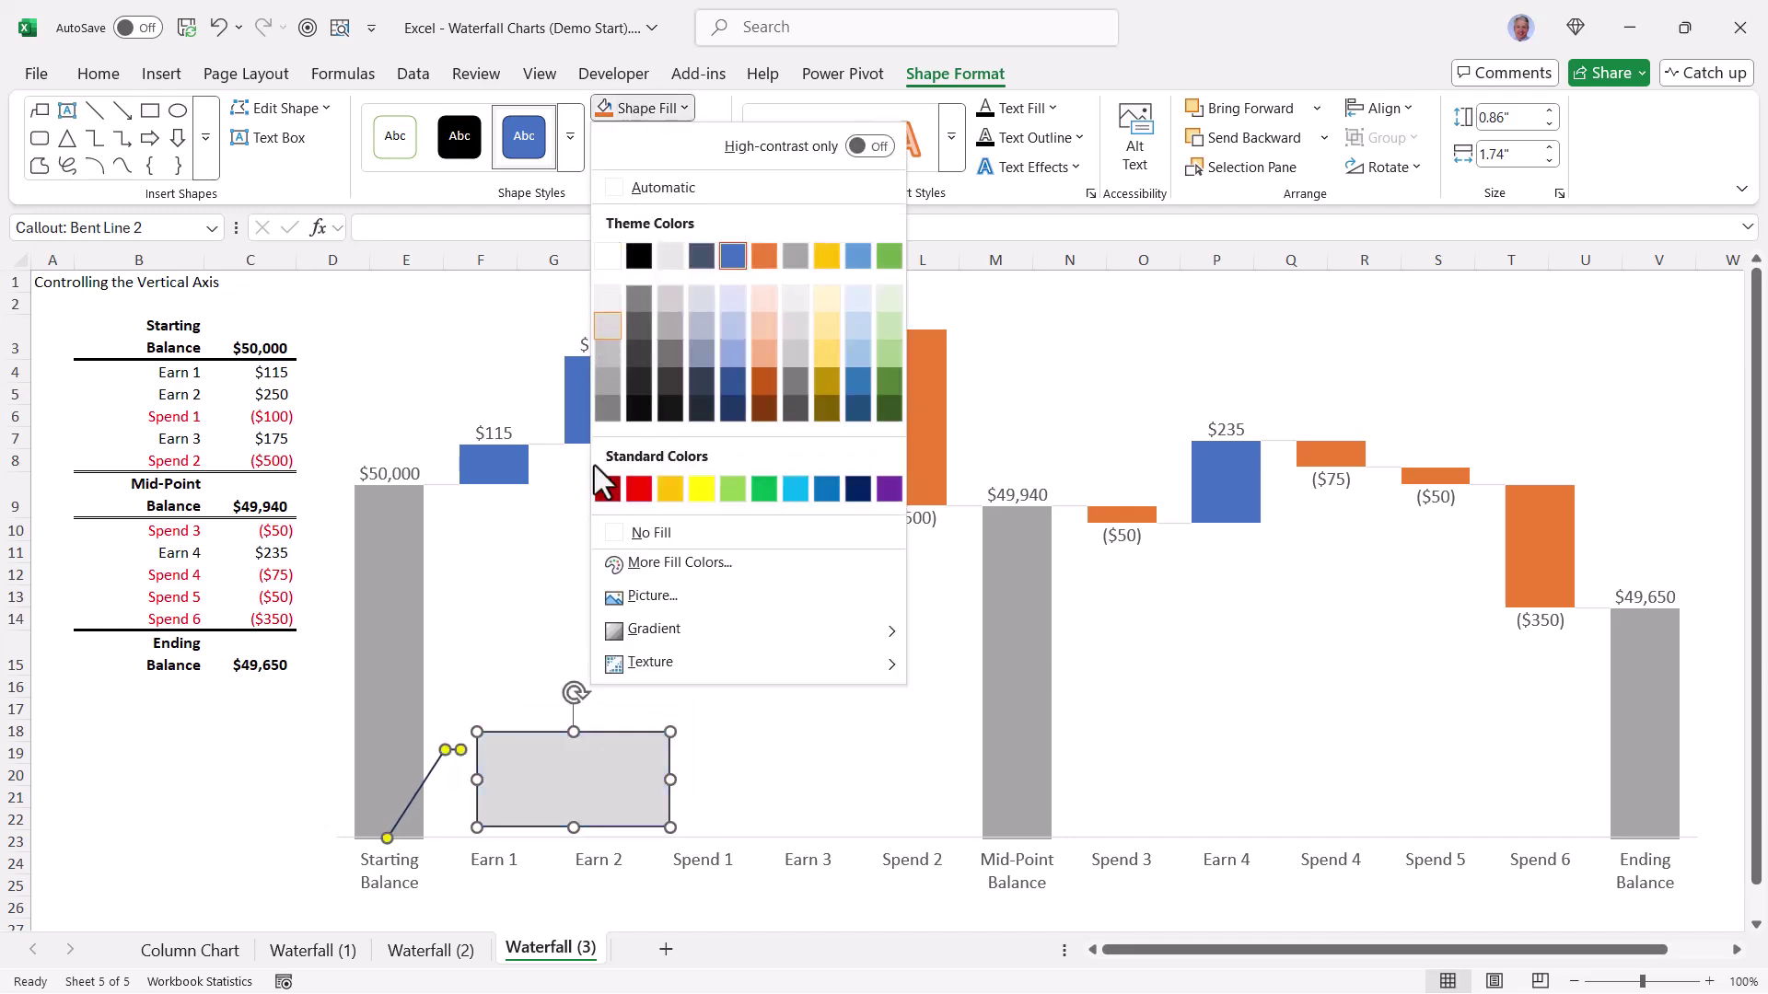
right_click(584, 770)
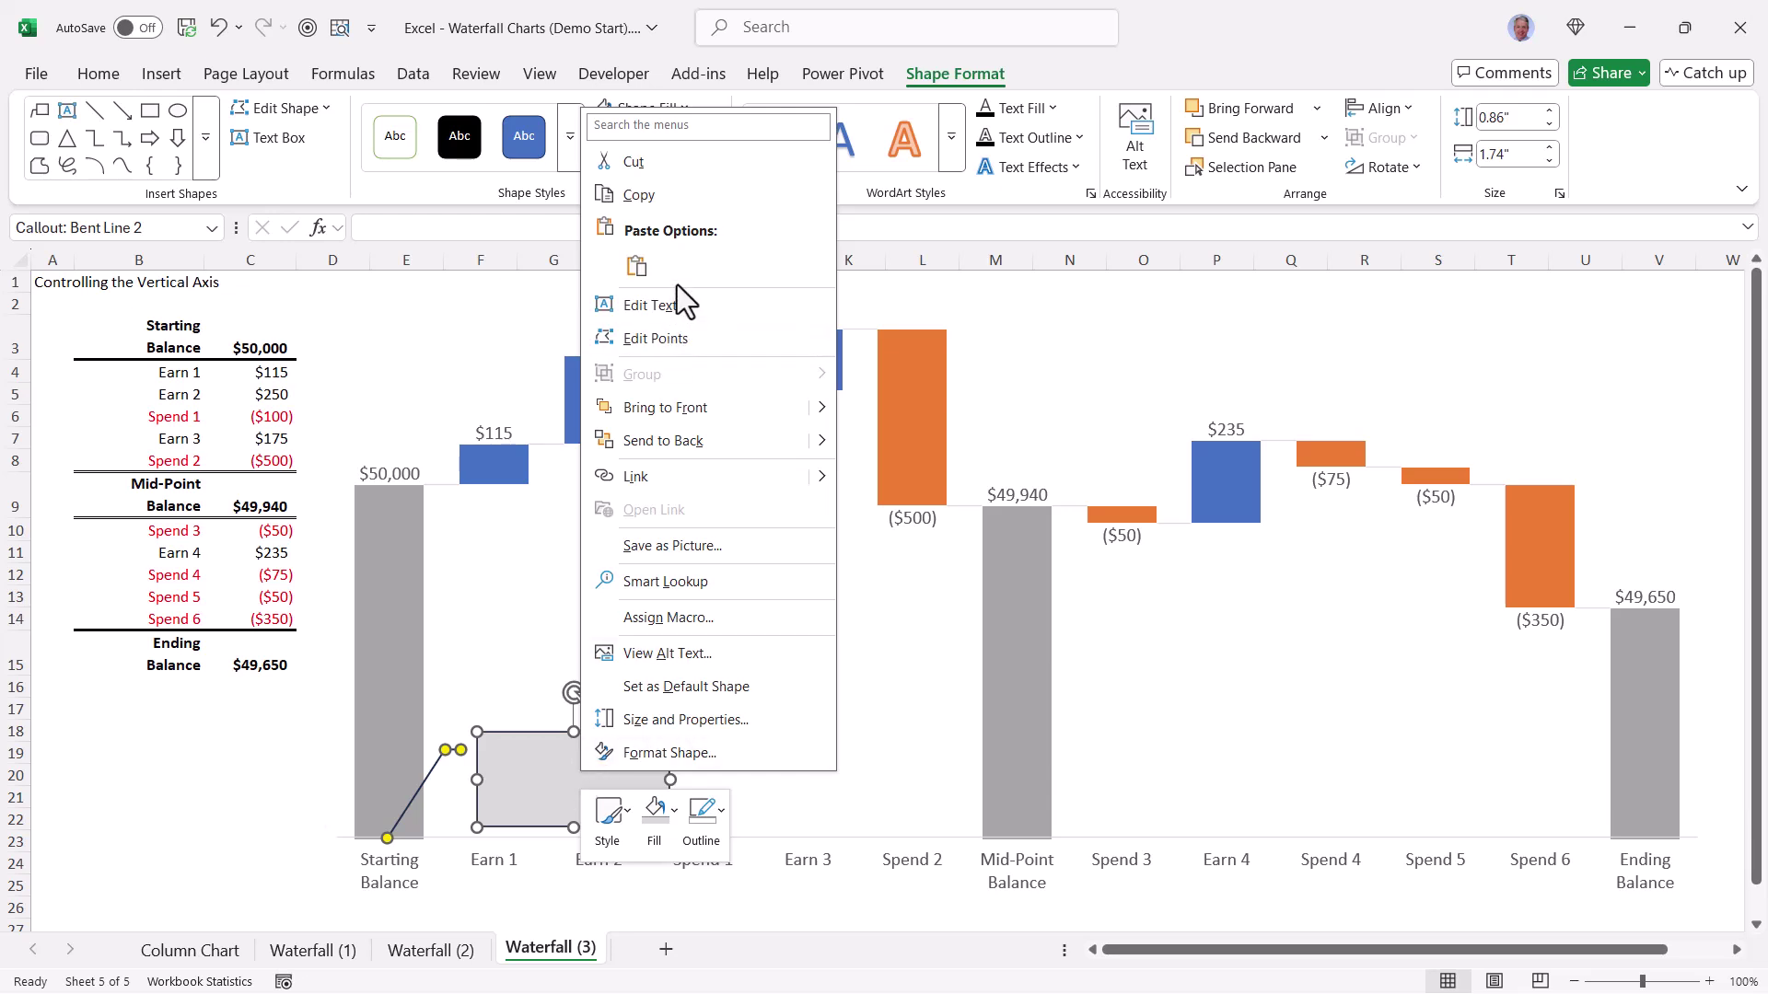
click(676, 309)
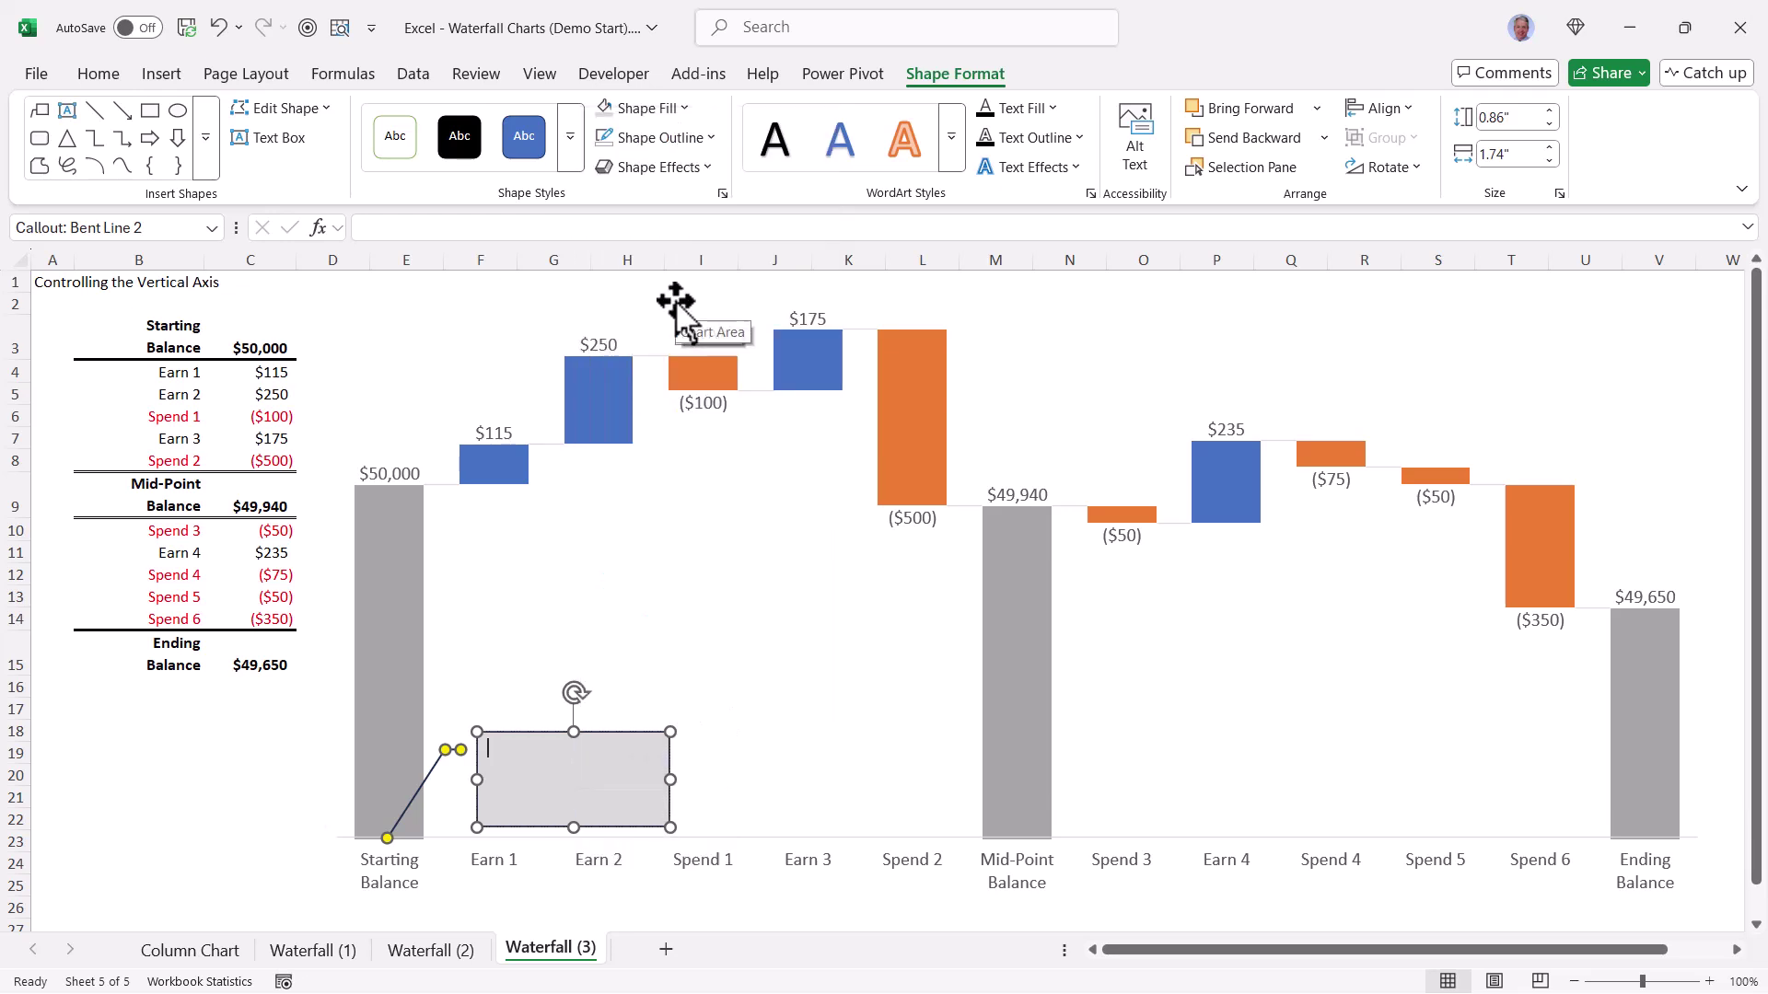
text(Chart )
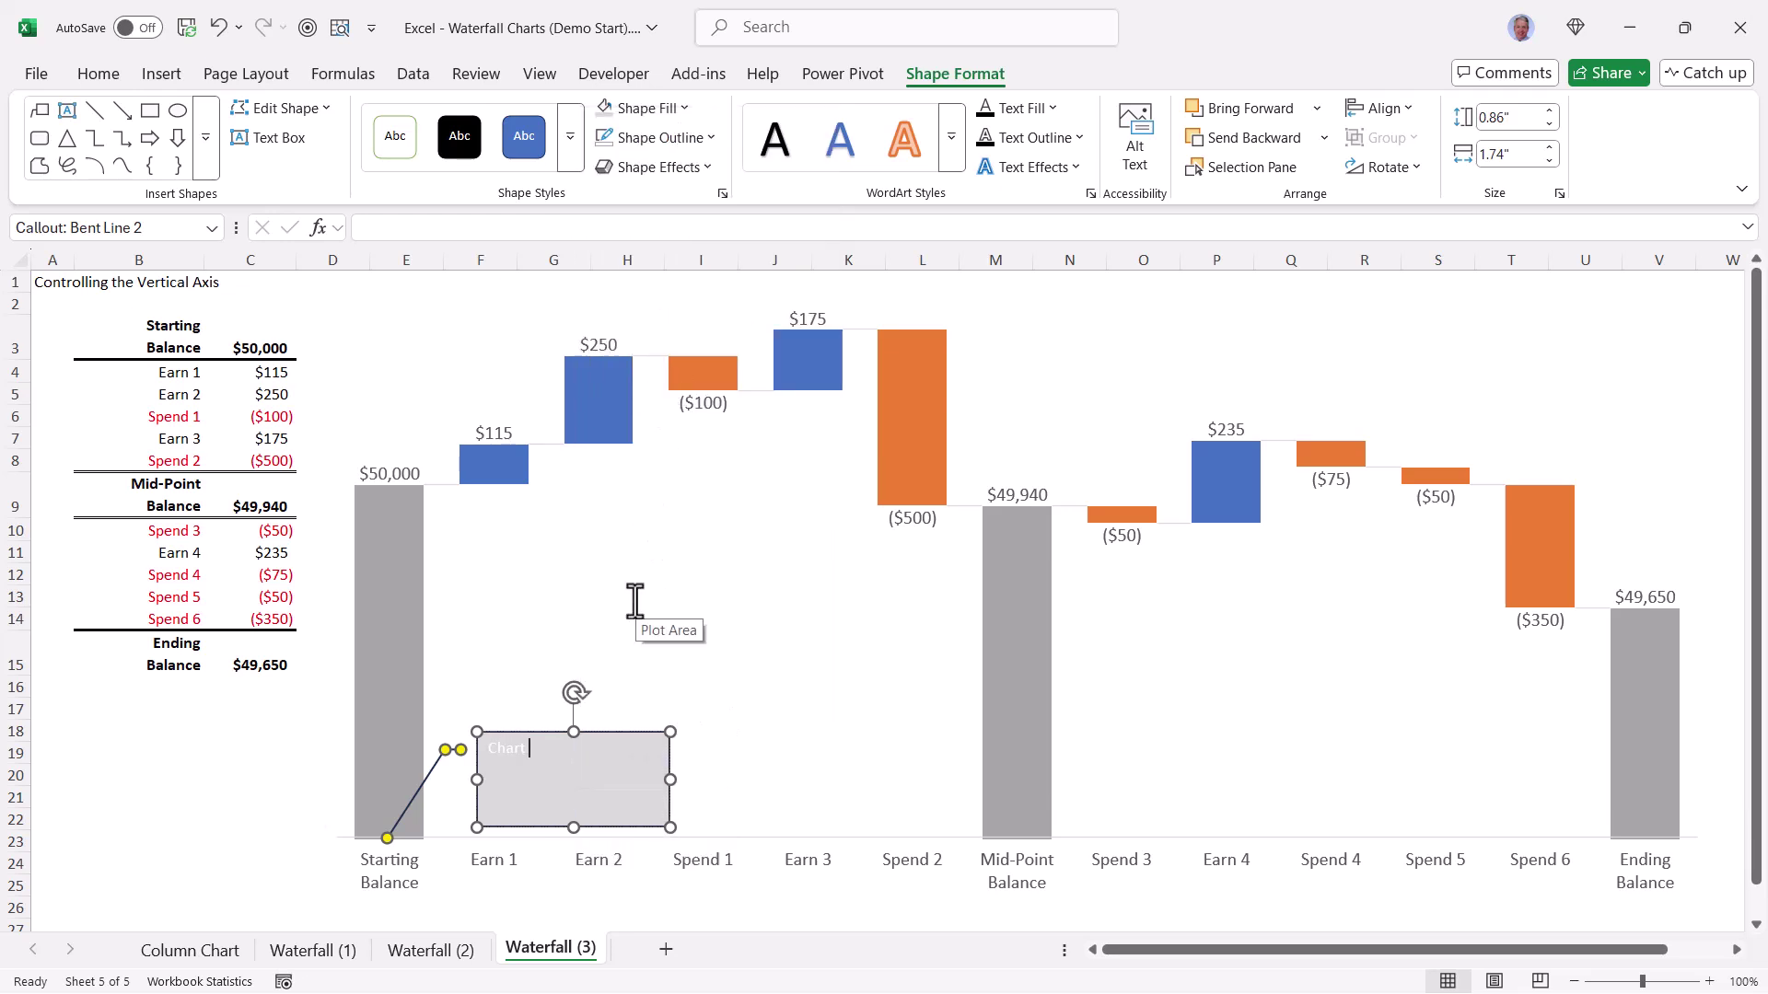
text(Starts at $49,000)
key(ctrl+a)
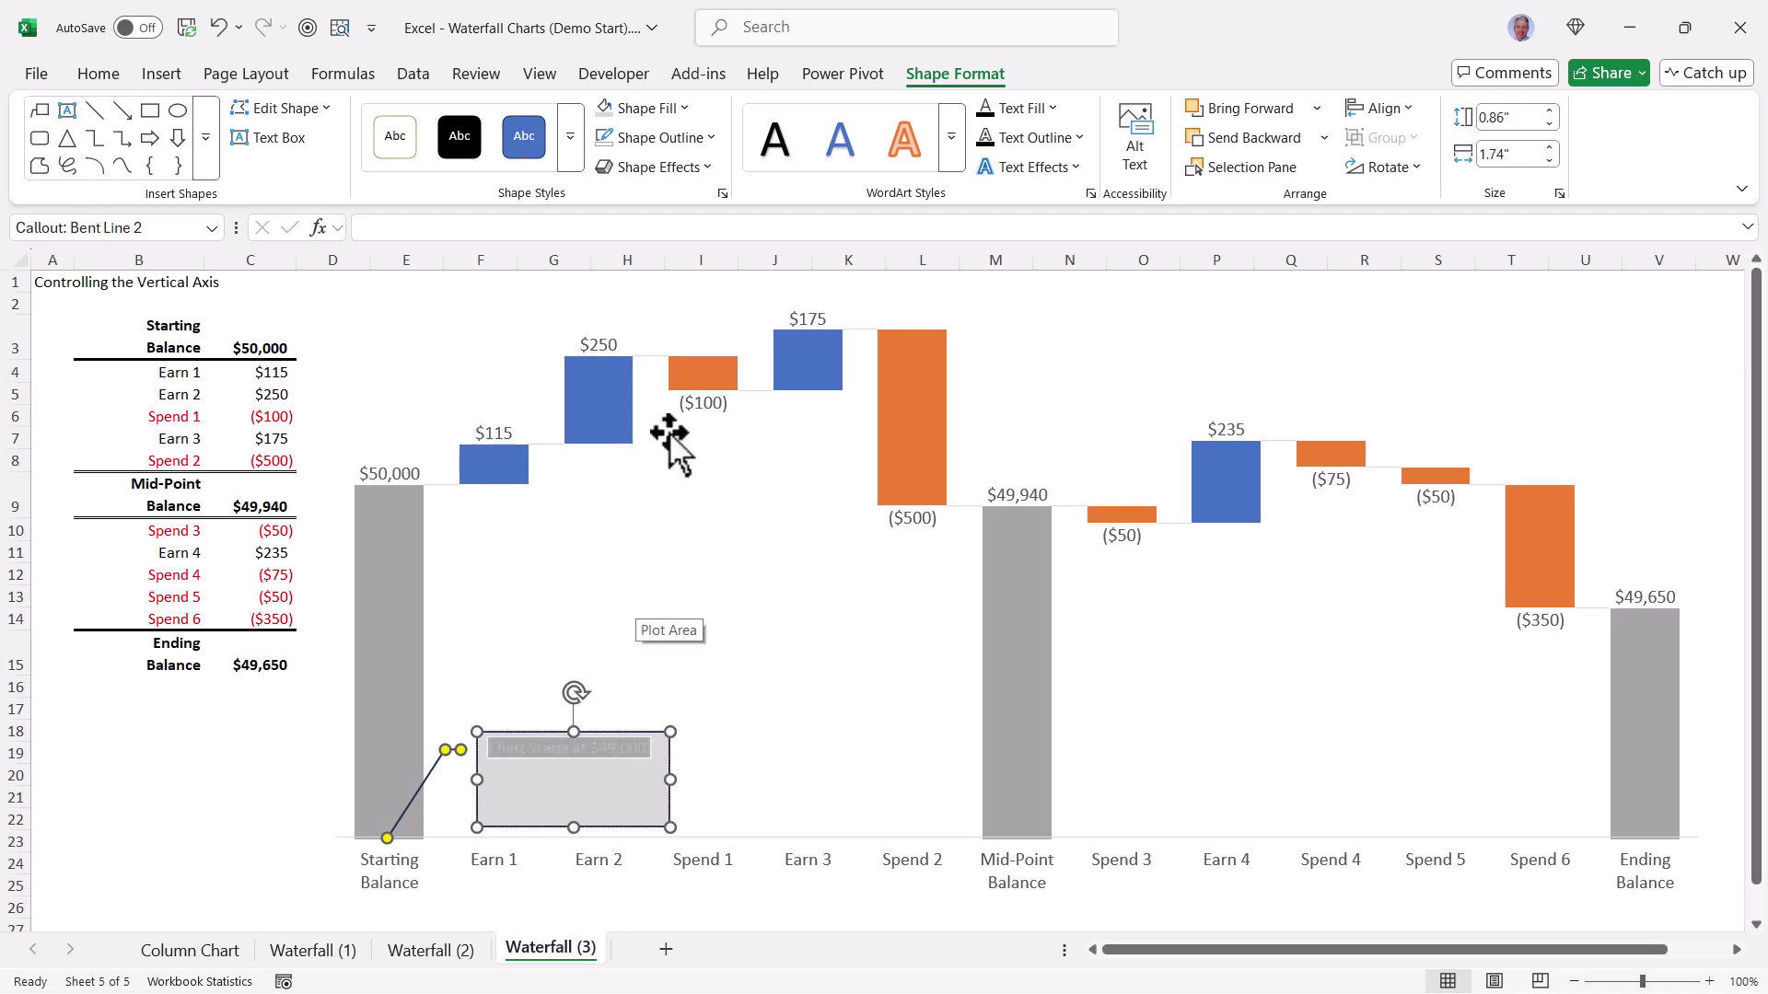
click(98, 74)
click(151, 786)
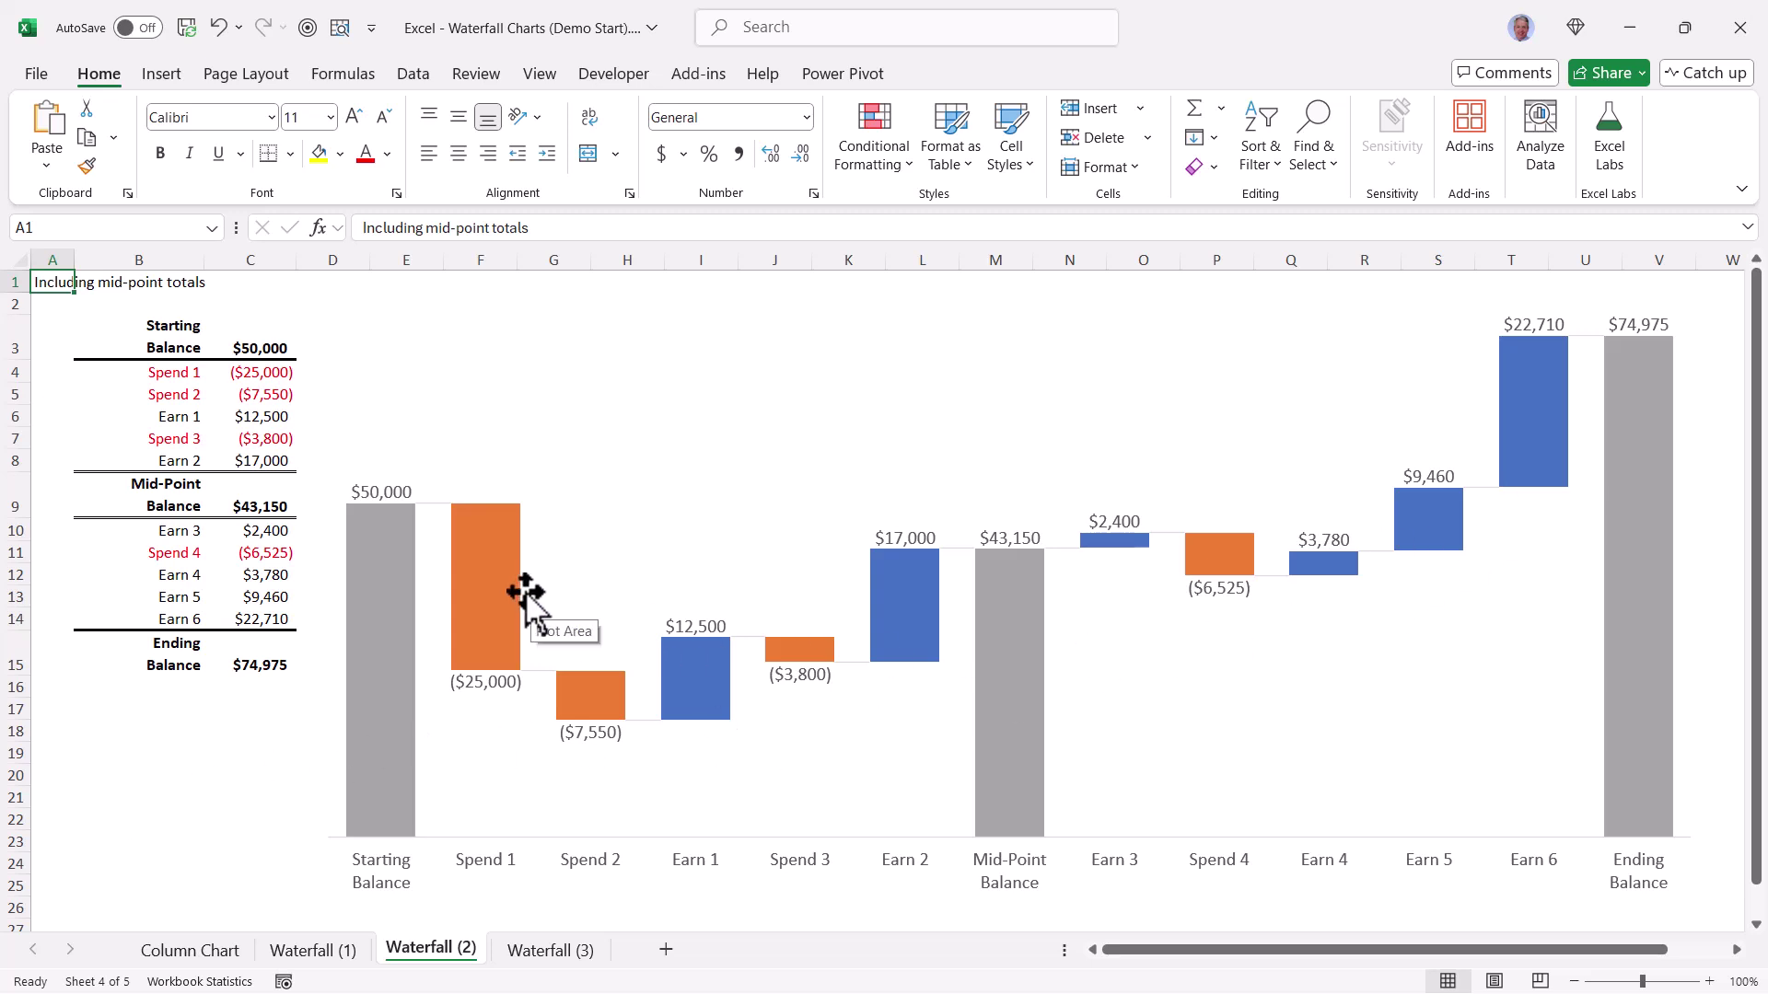
click(490, 580)
click(490, 576)
click(490, 576)
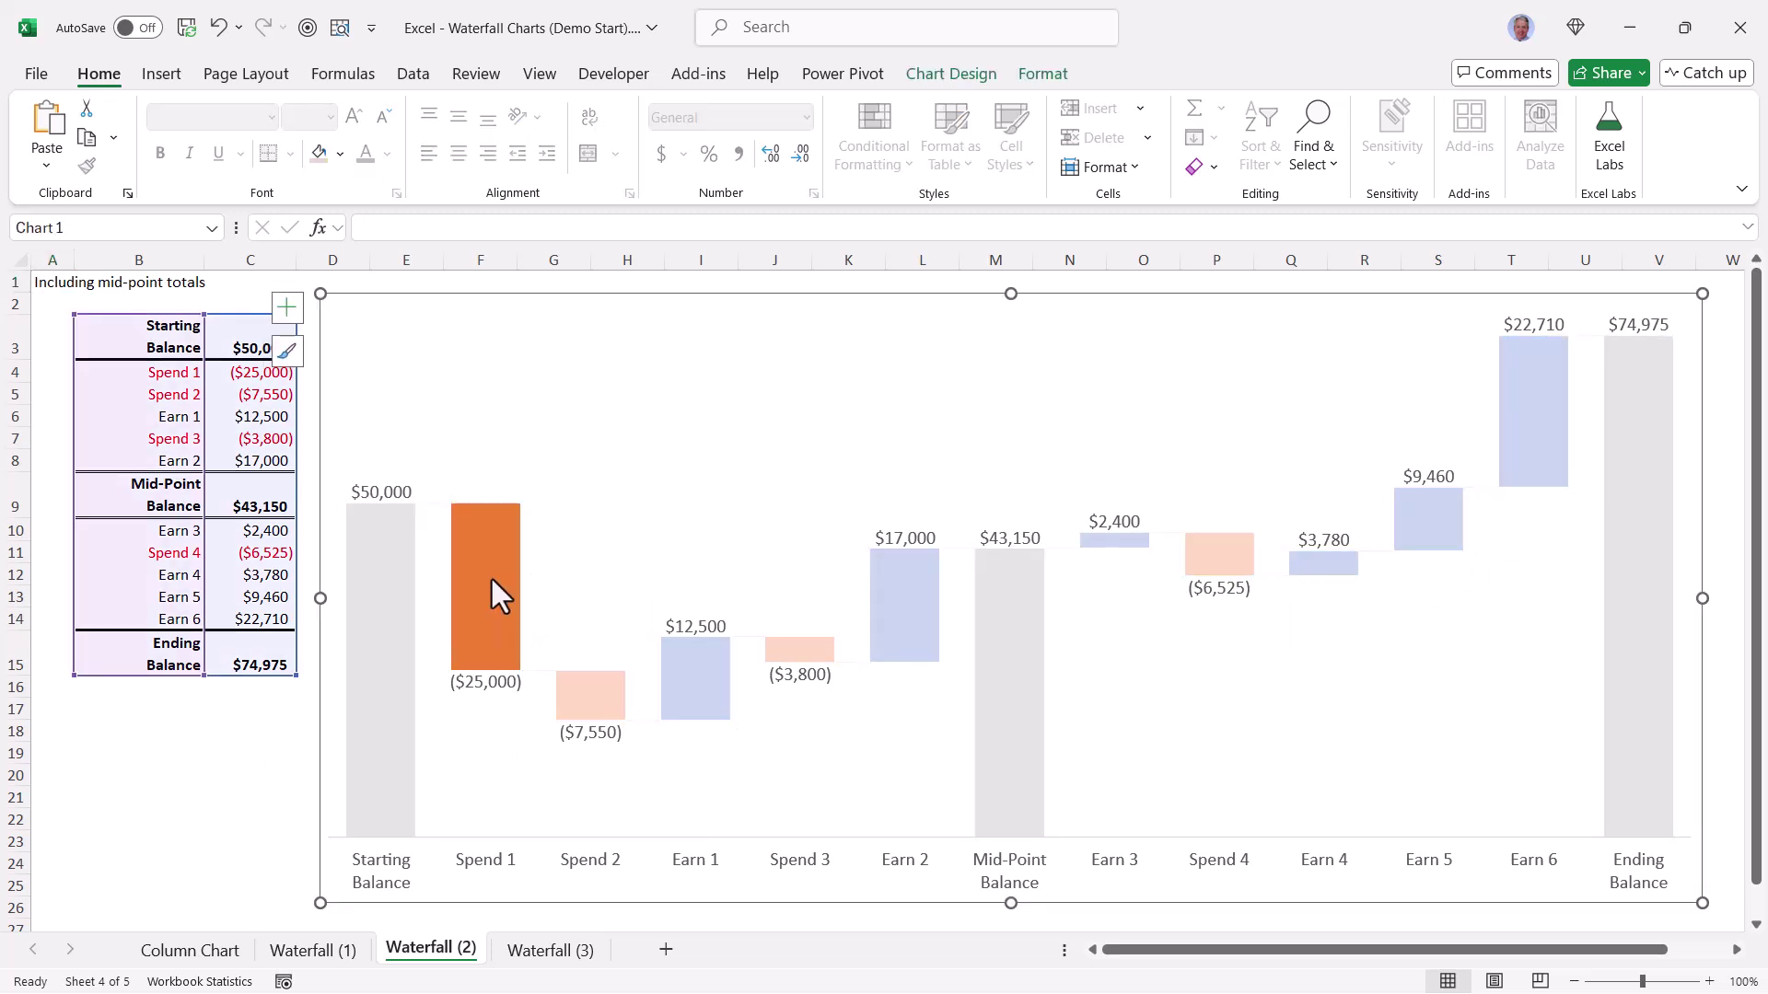
click(594, 685)
click(681, 676)
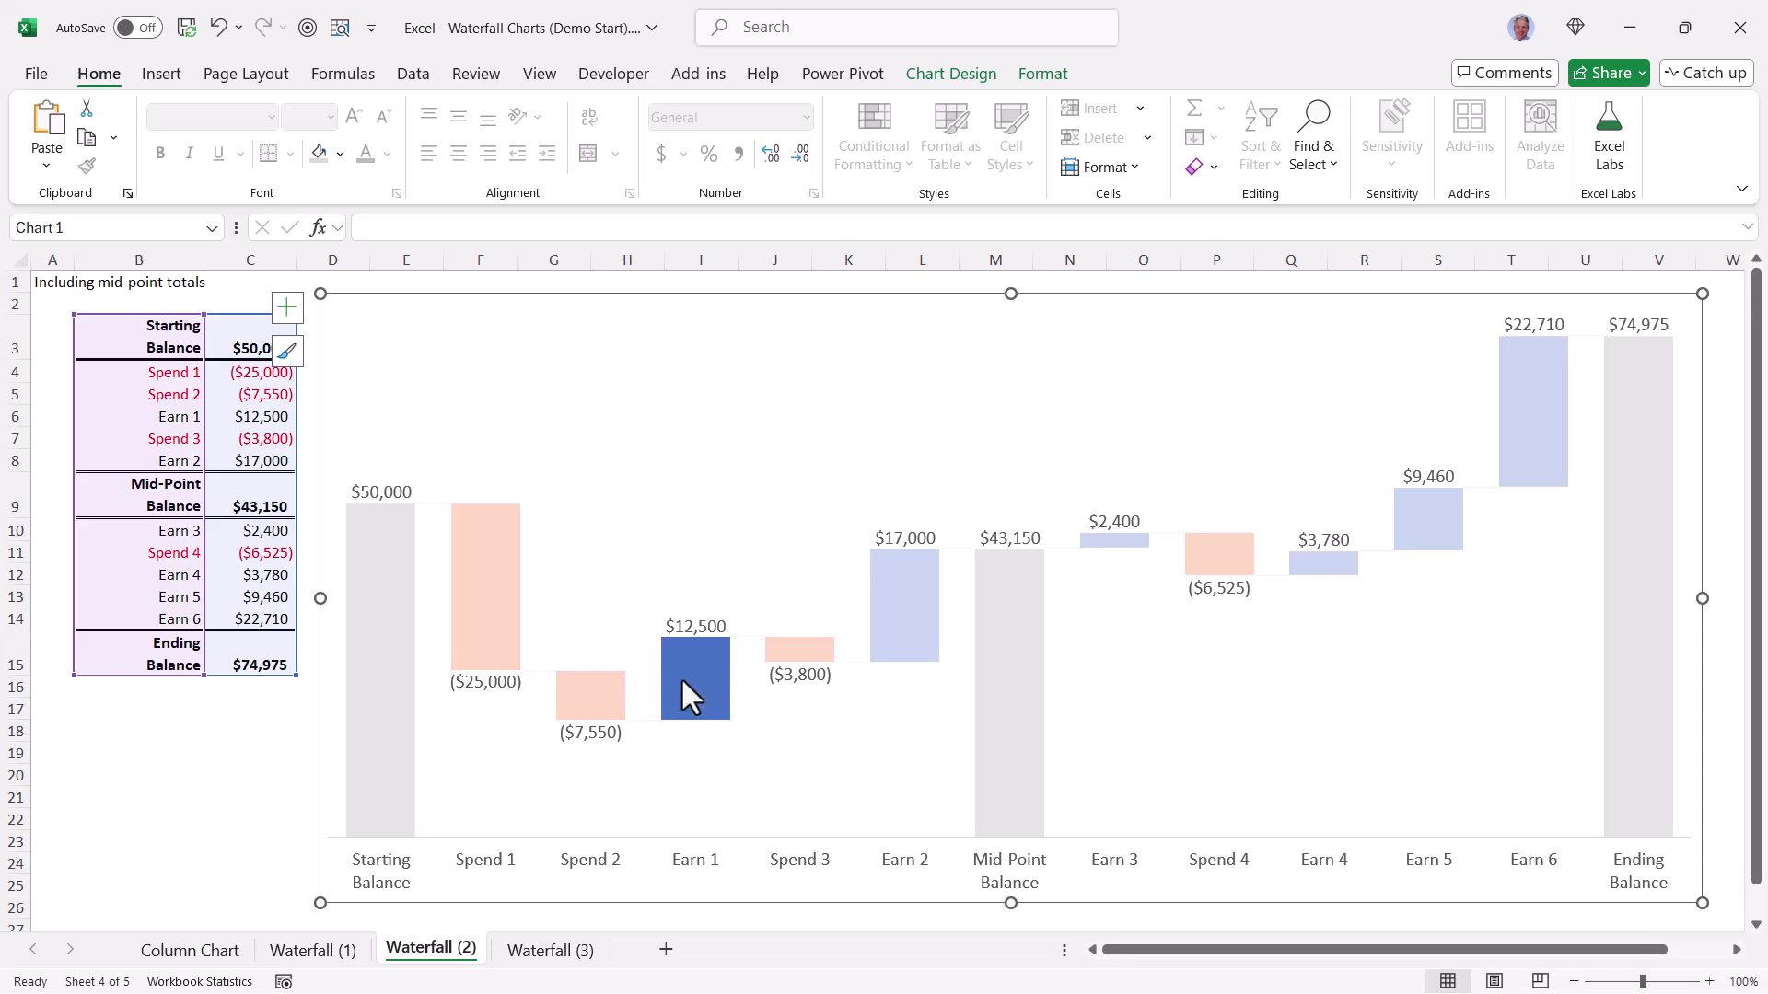
click(788, 648)
click(897, 608)
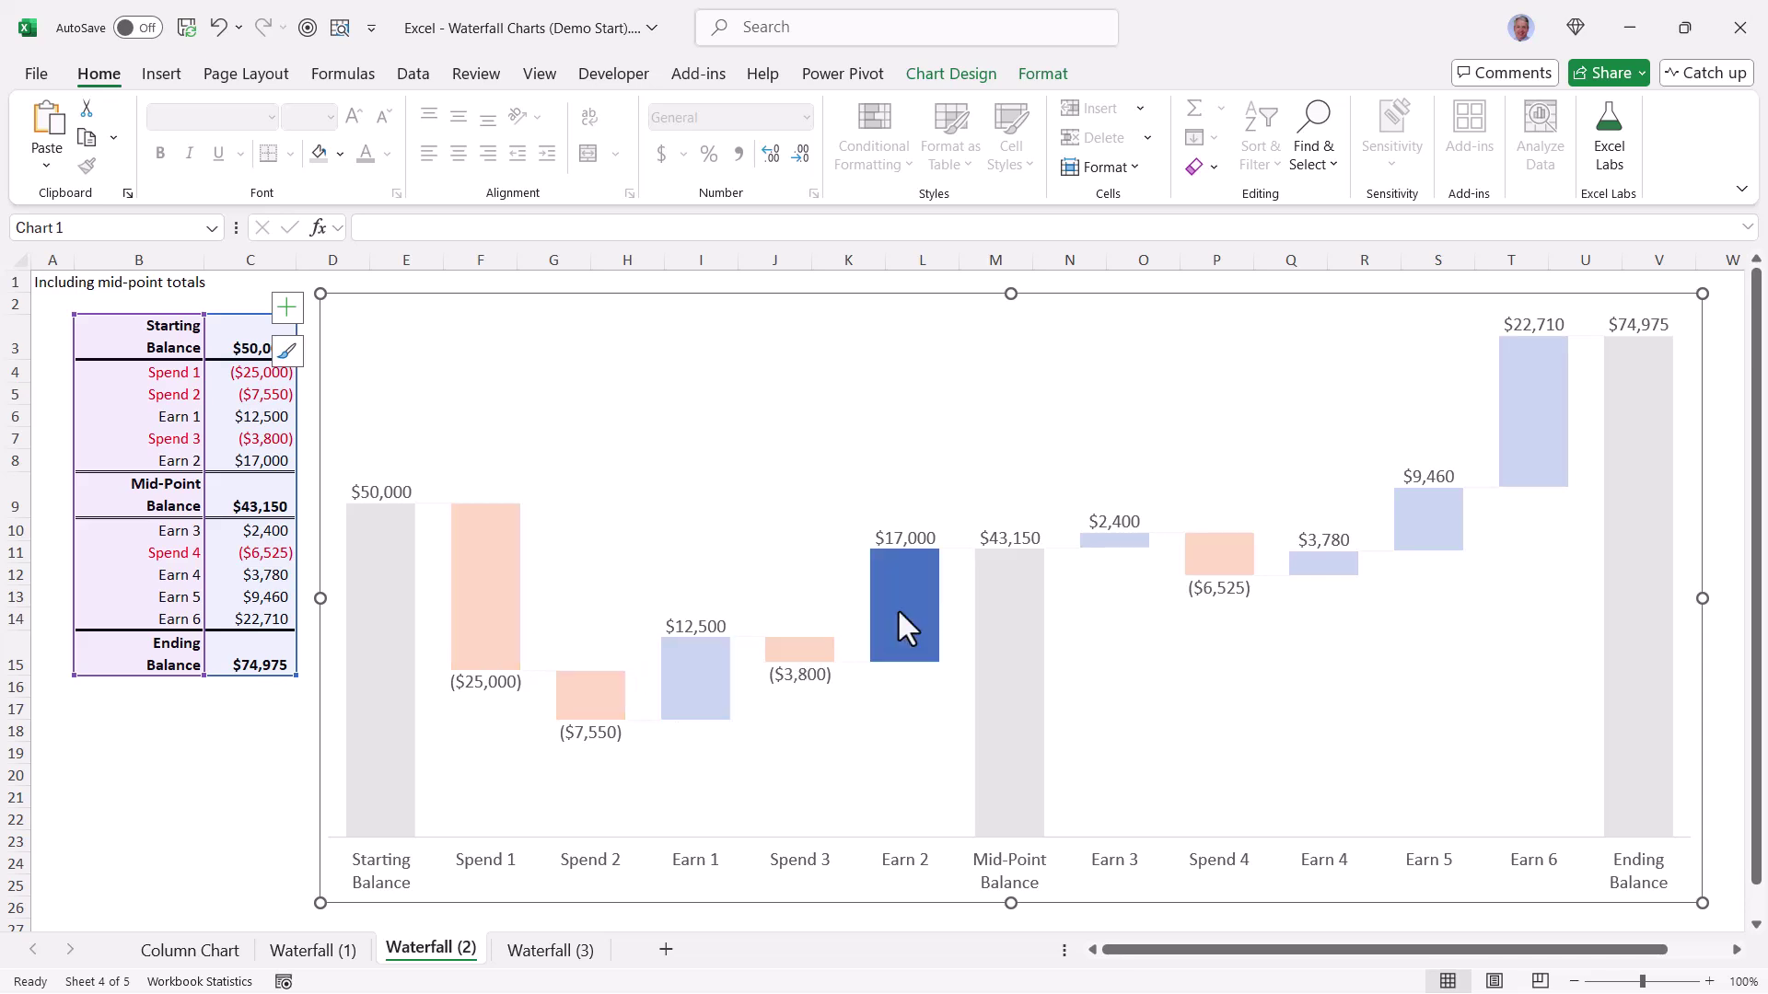
click(998, 595)
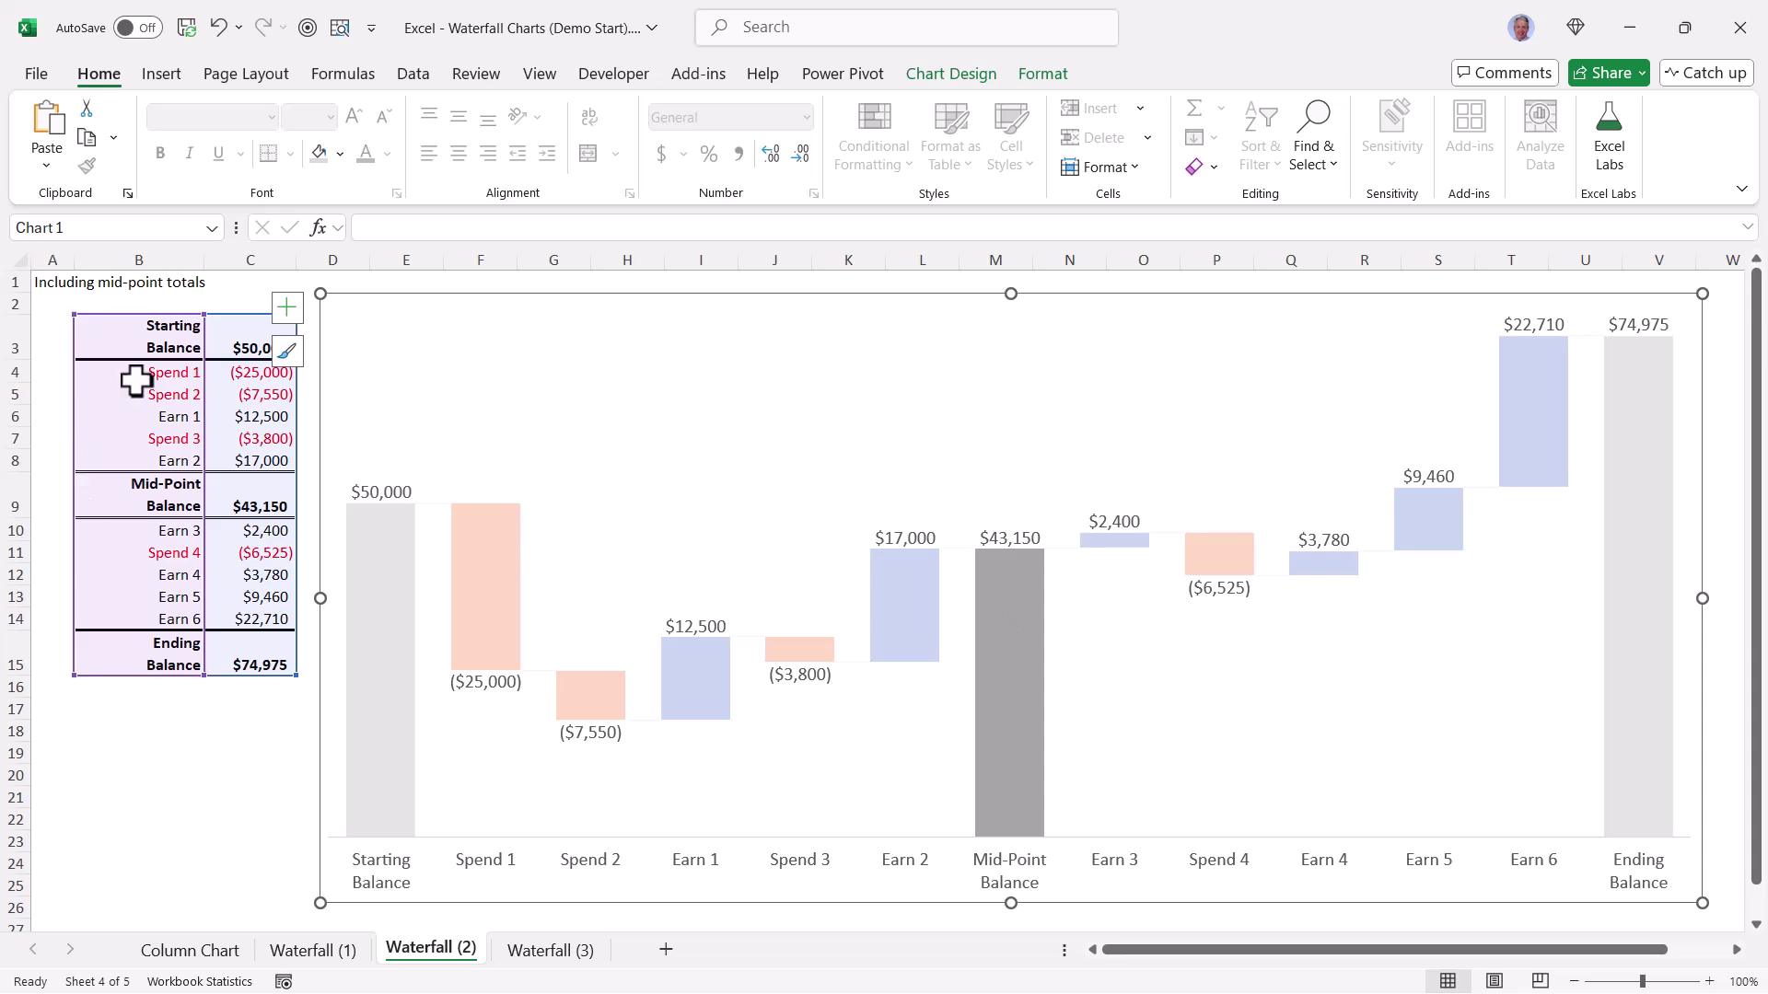
click(494, 578)
click(569, 707)
click(683, 674)
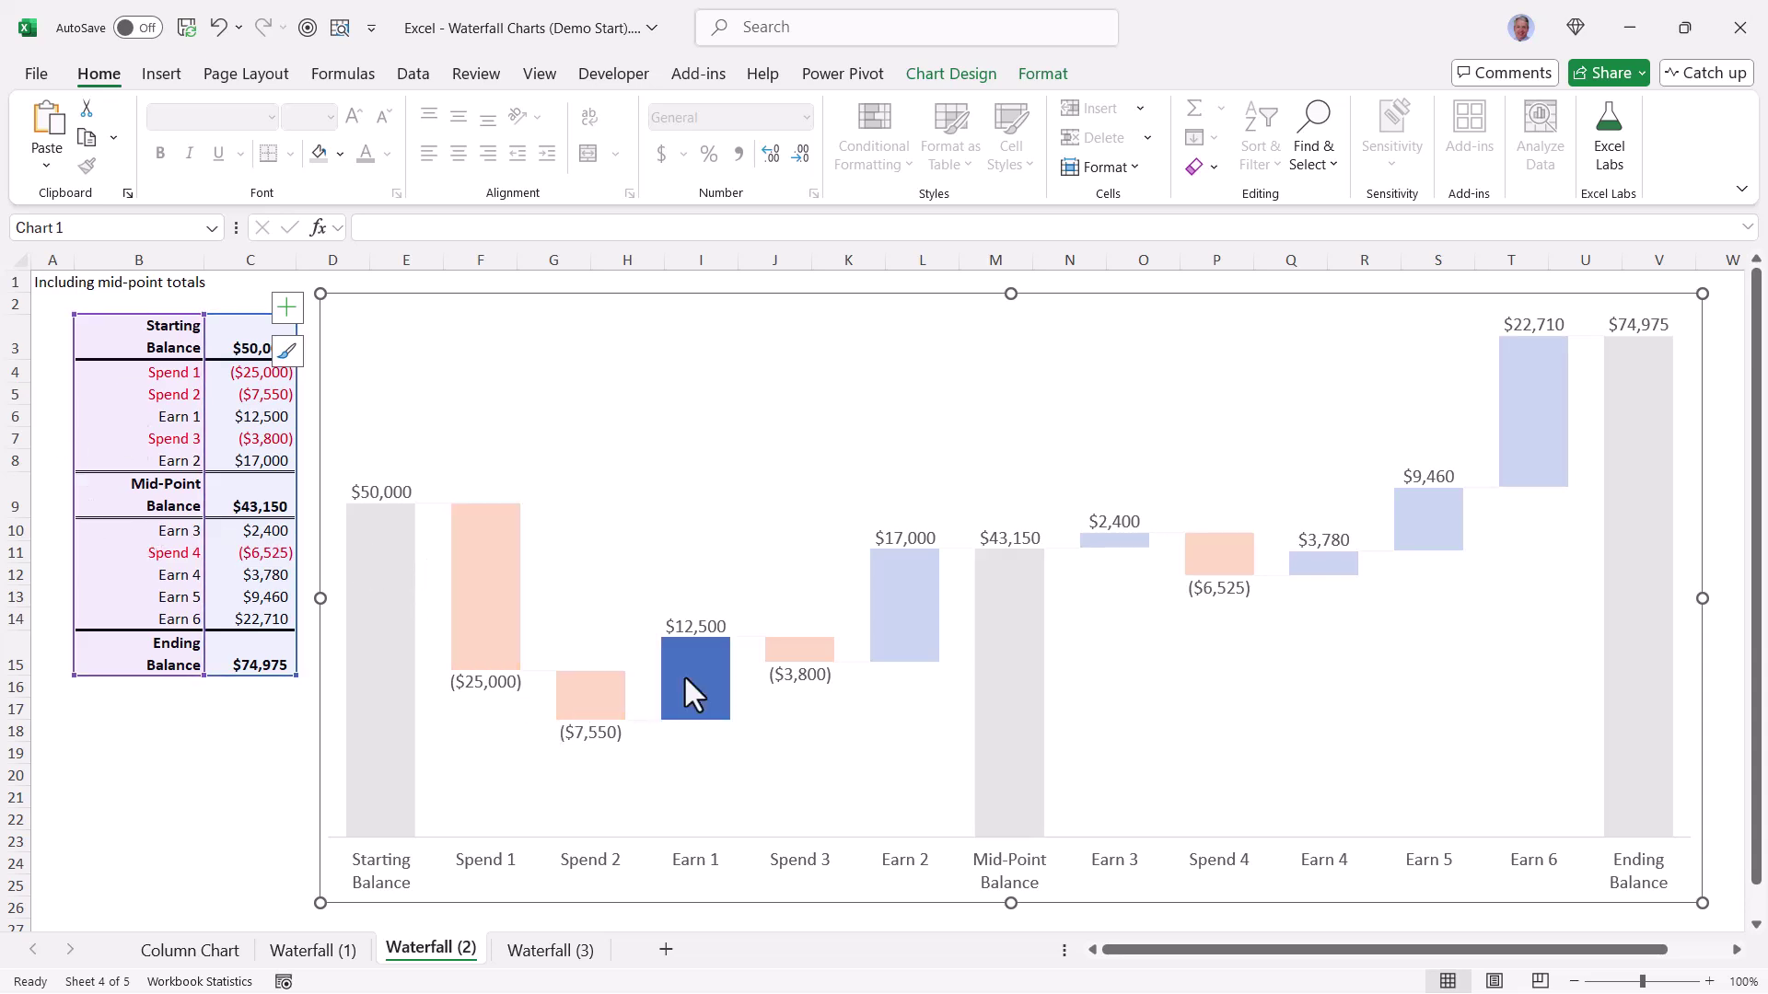
click(213, 752)
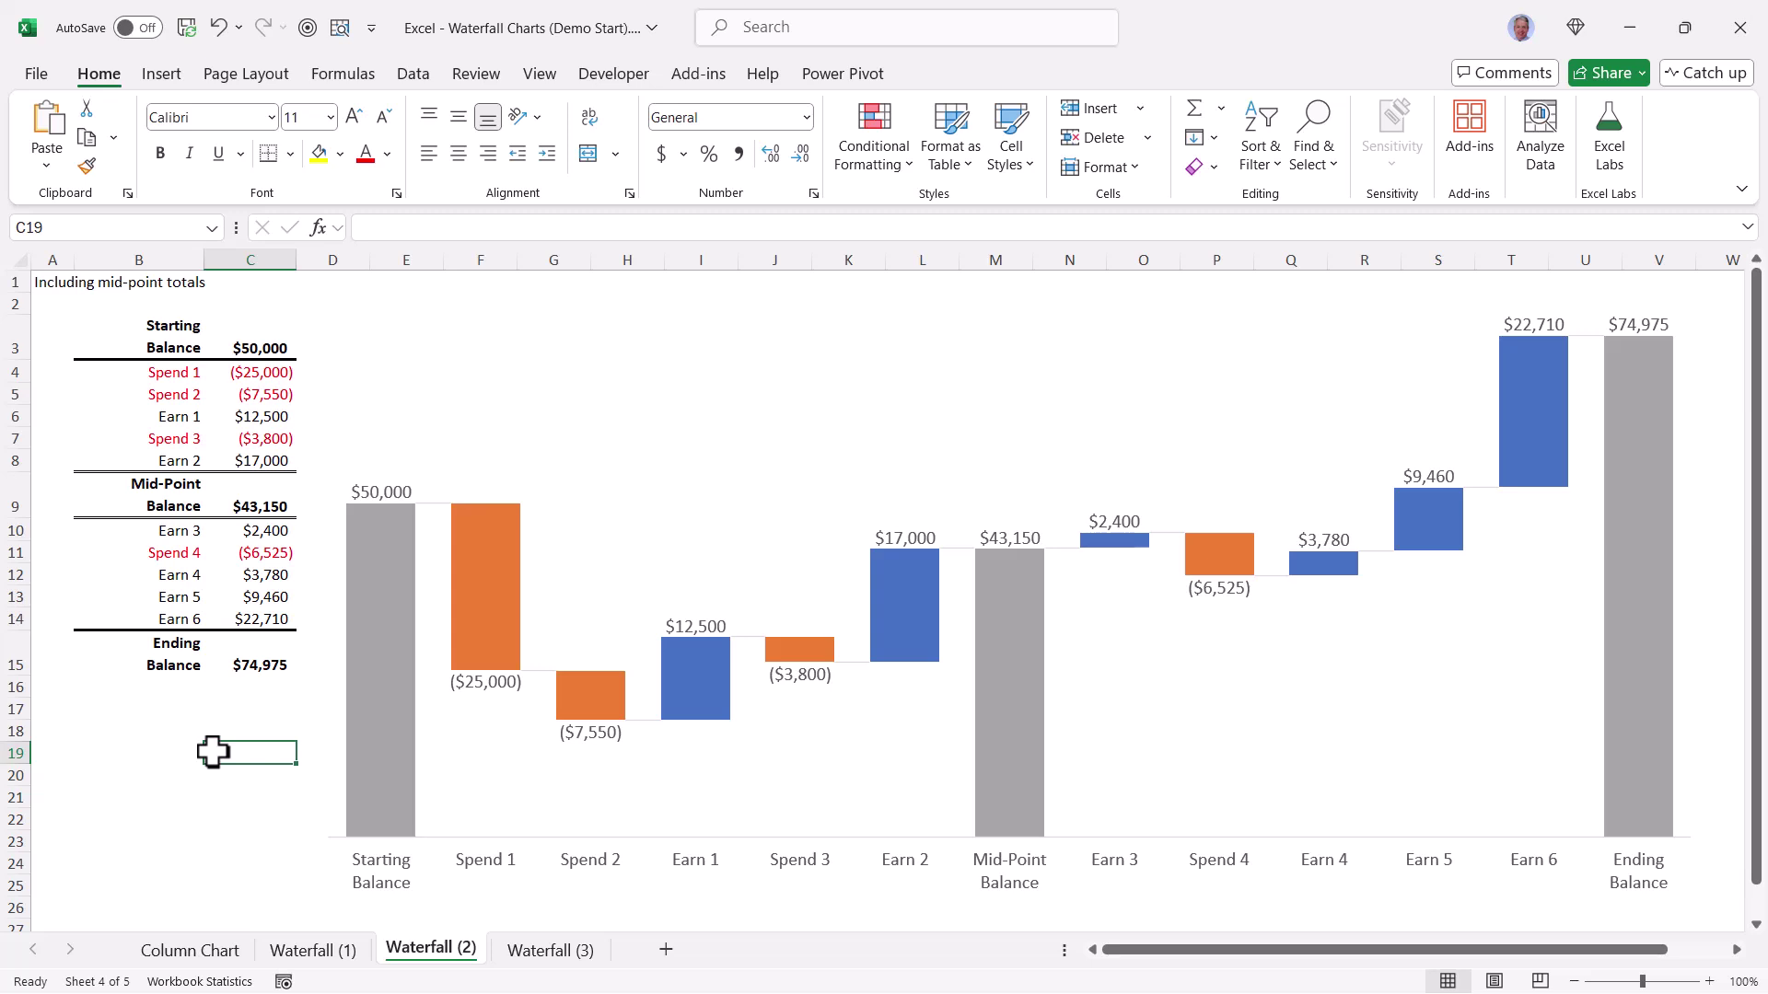
click(464, 332)
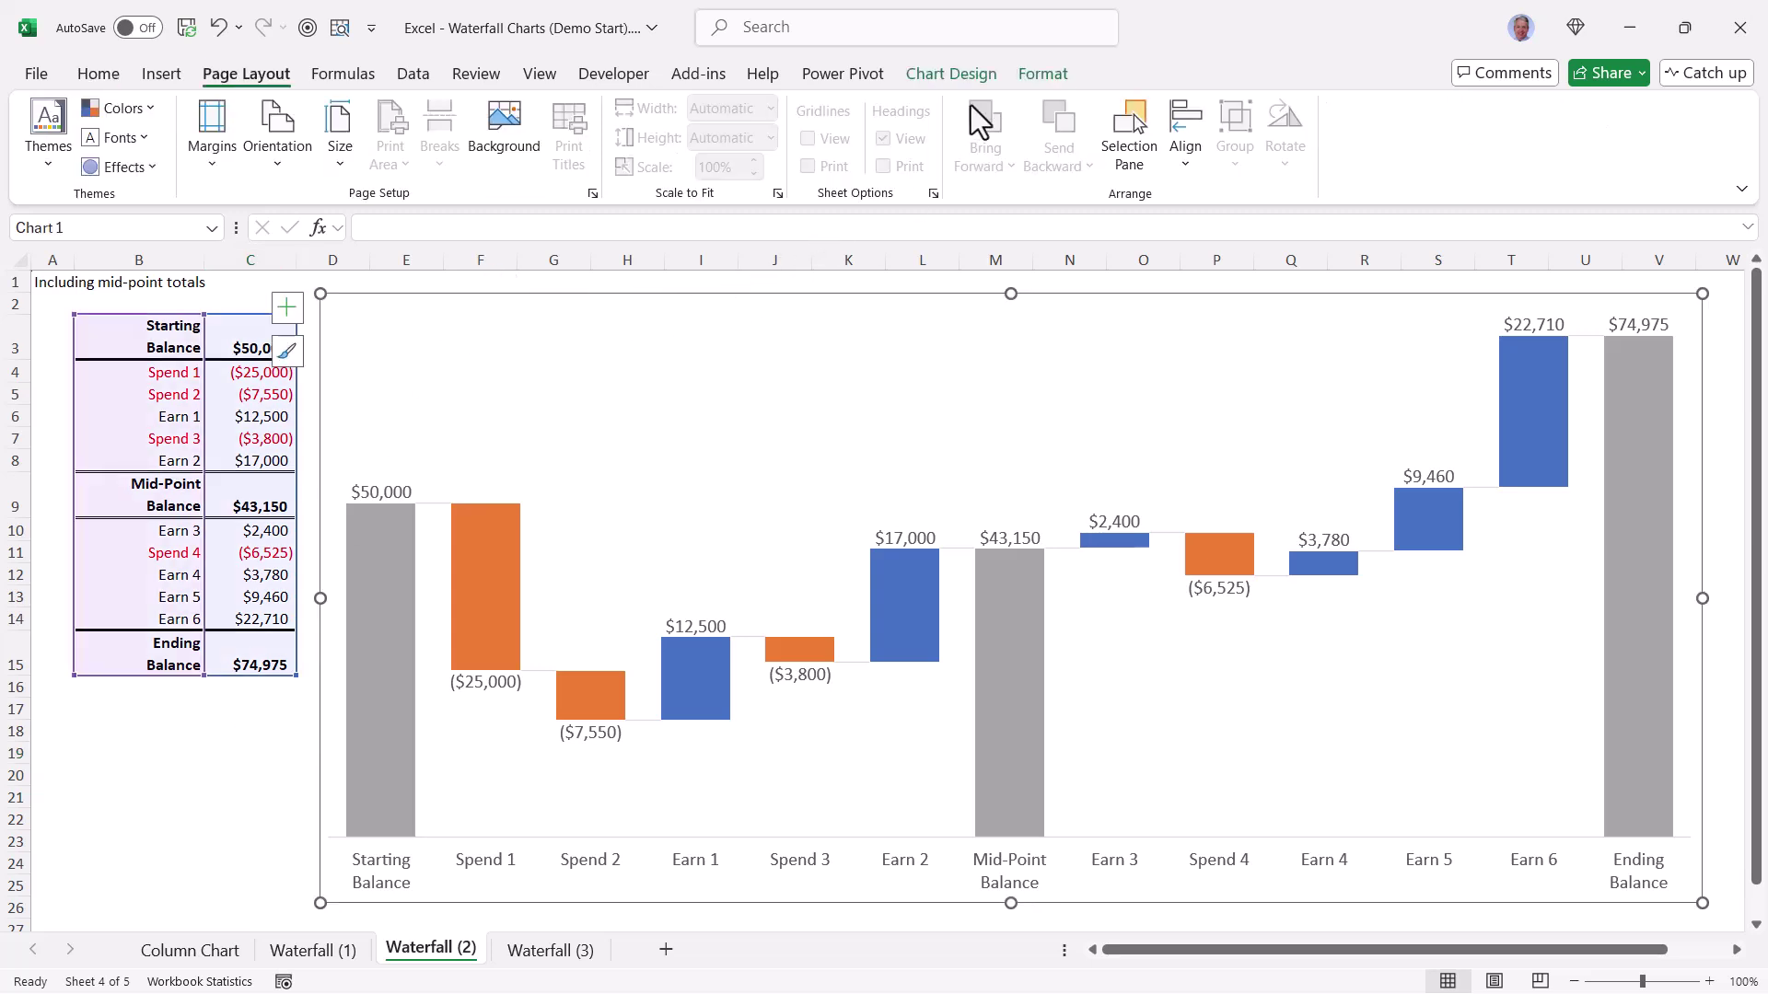
click(980, 64)
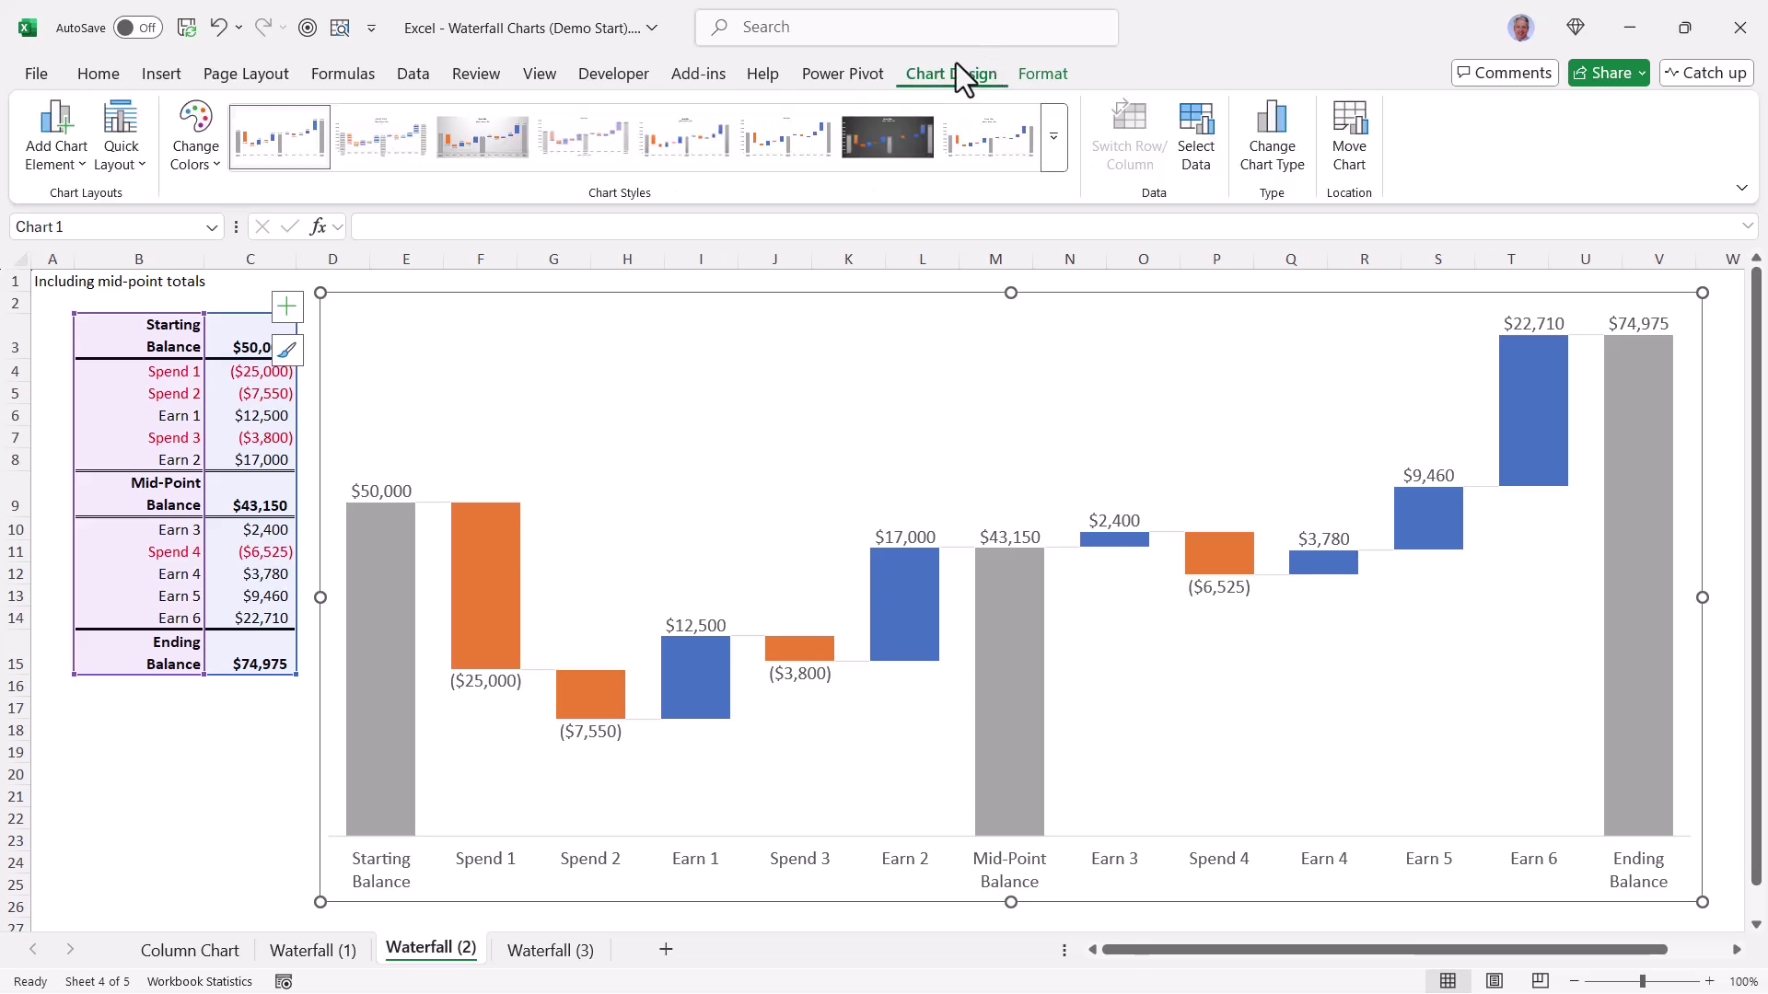
click(195, 142)
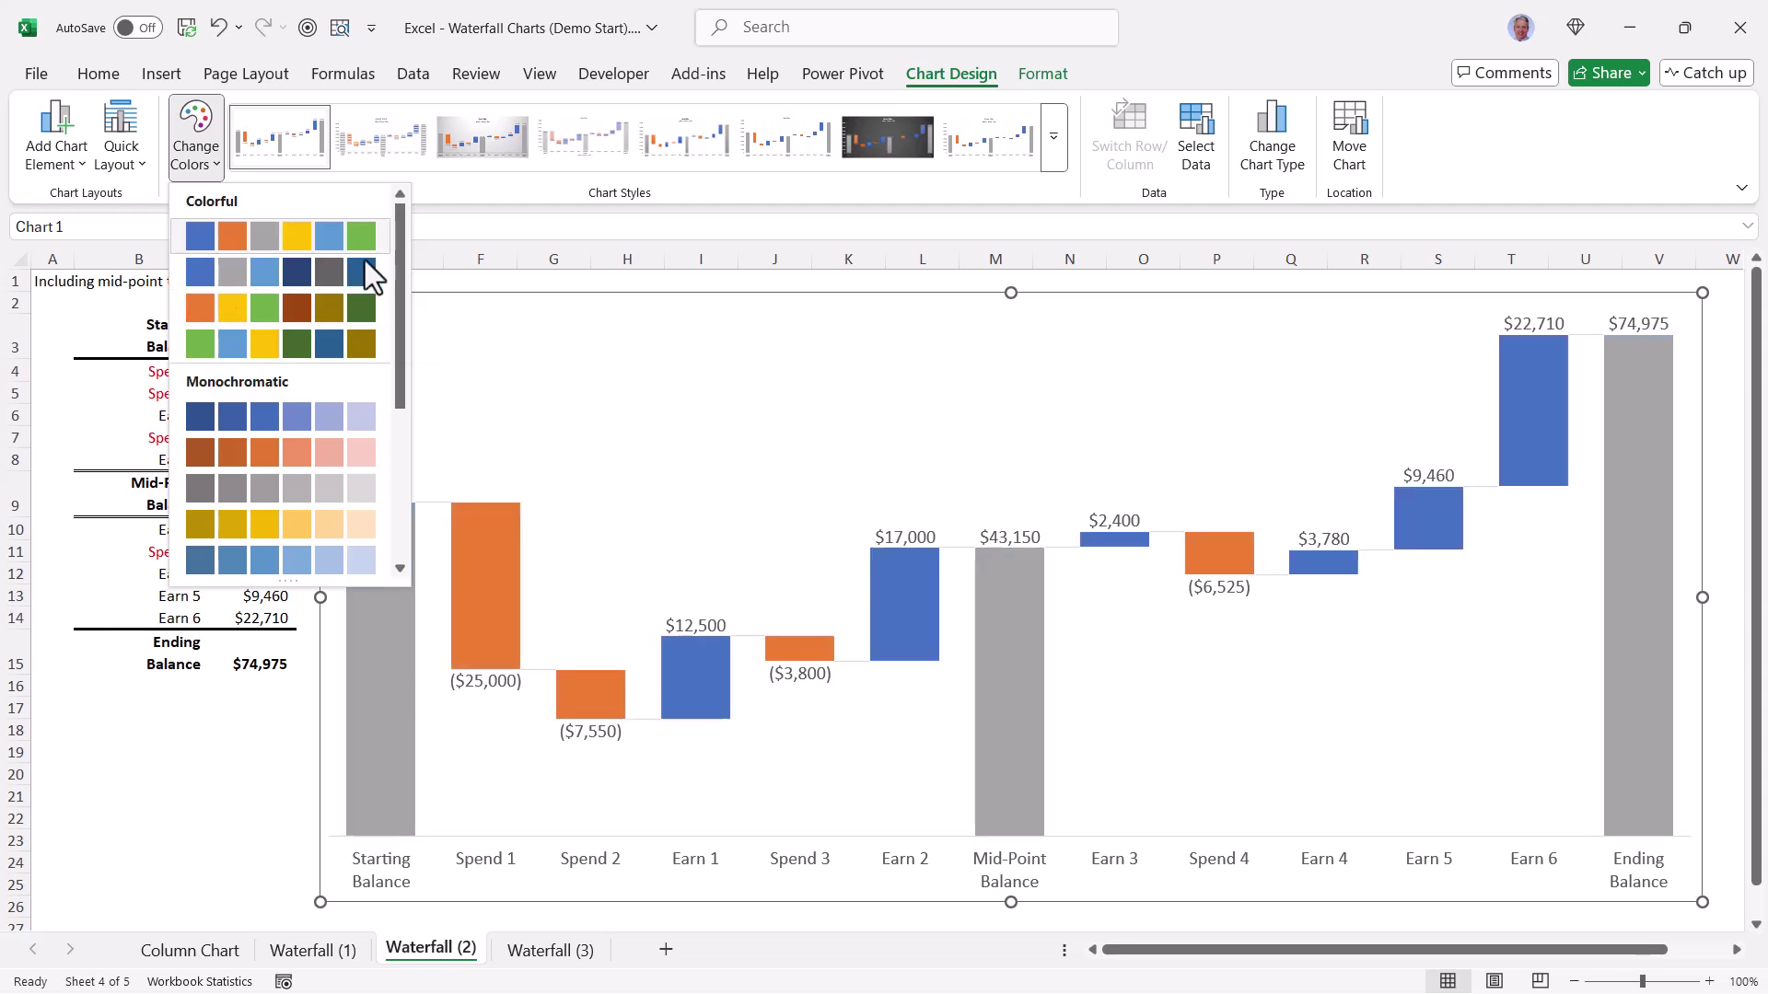
drag(398, 276, 398, 197)
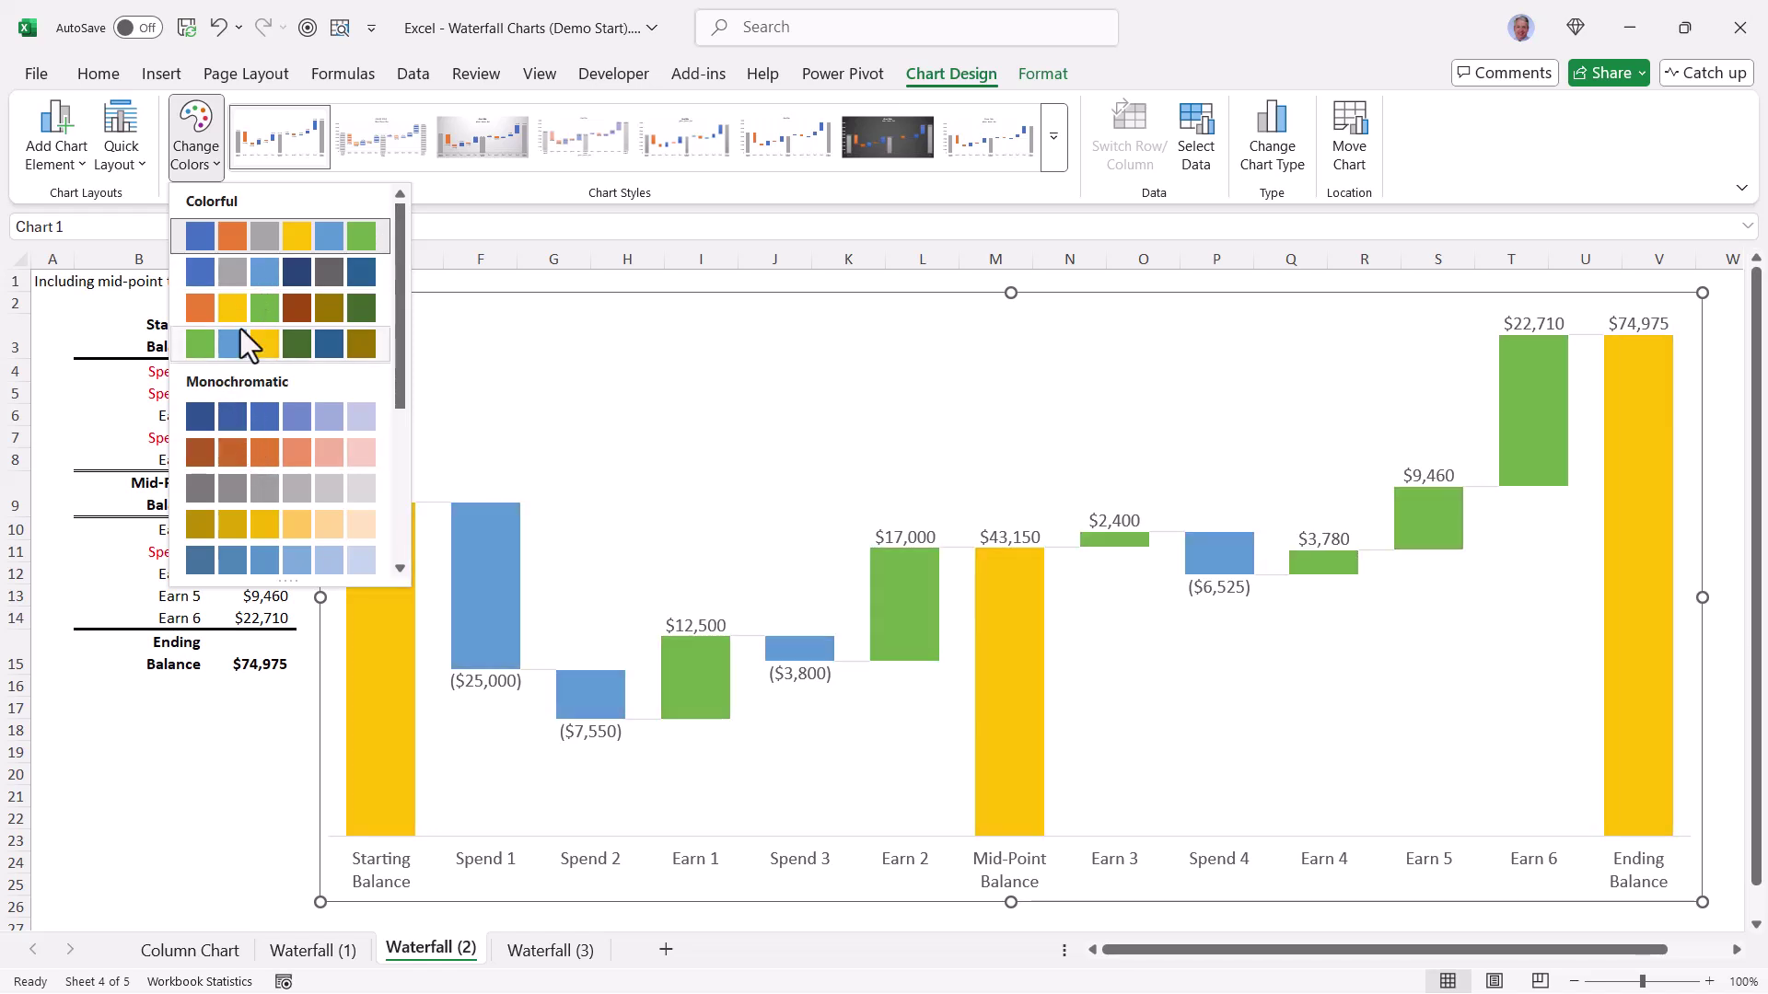
- Choose Customize Colors from the Page Layout theme Colors list
click(221, 72)
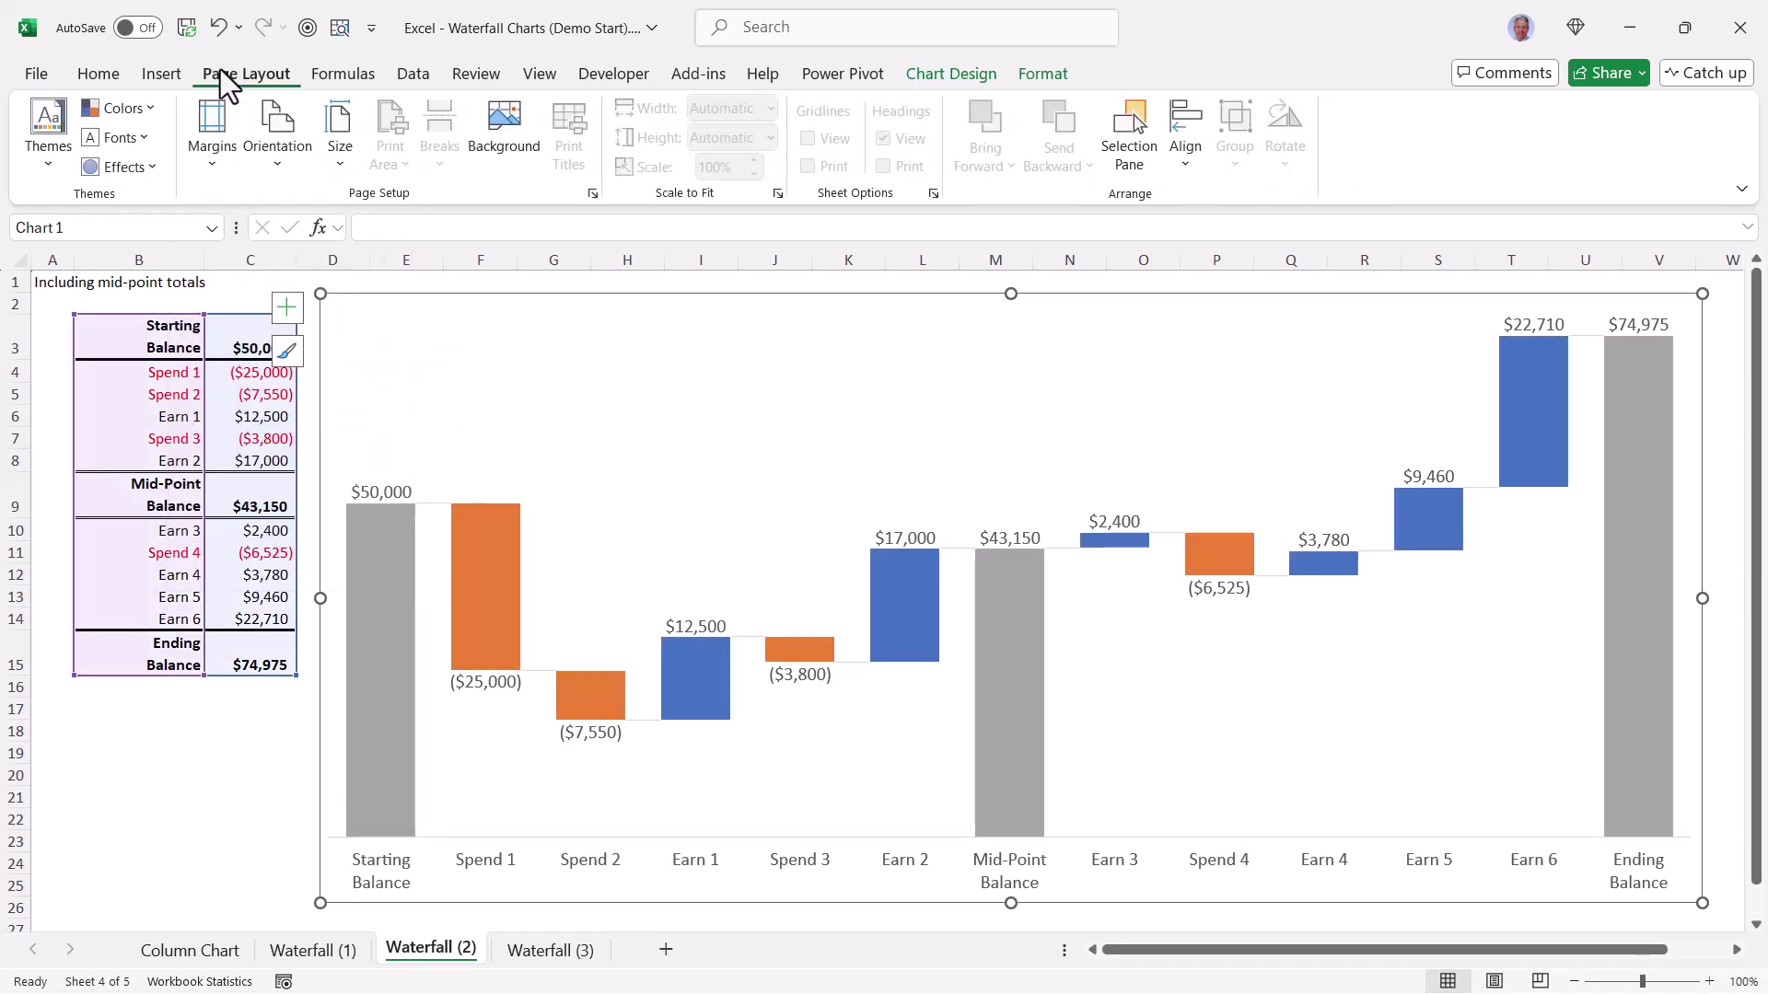
click(146, 108)
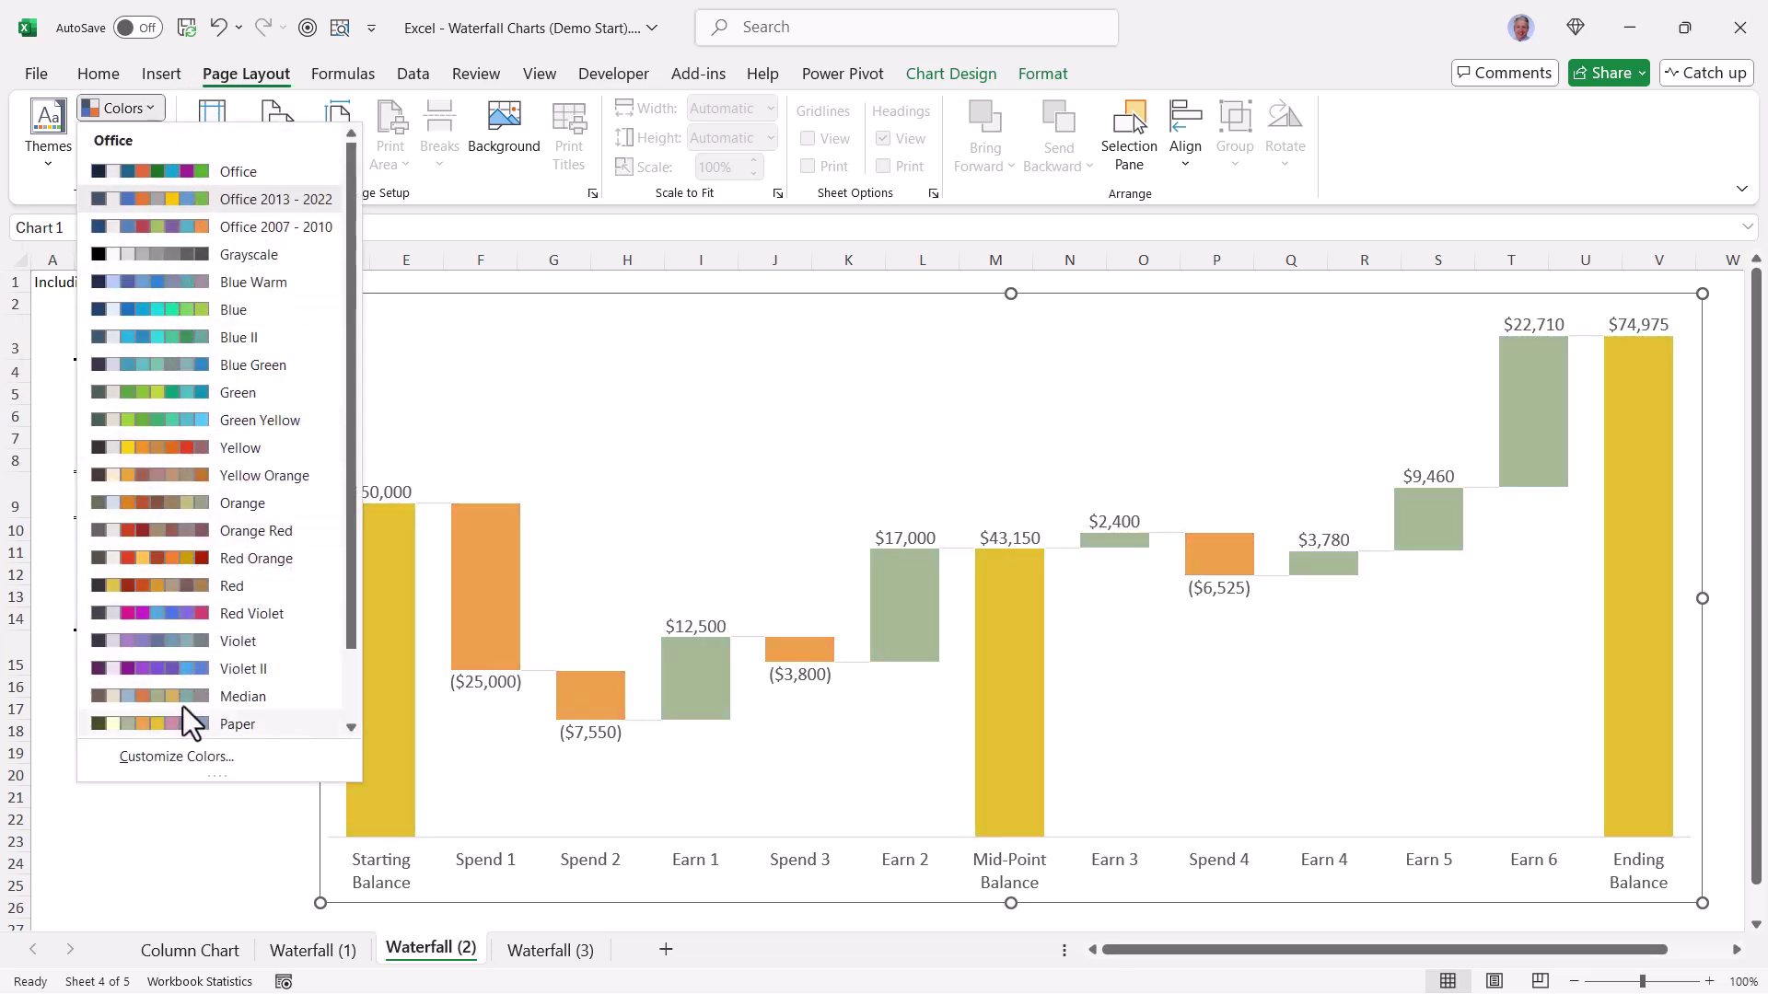
click(193, 757)
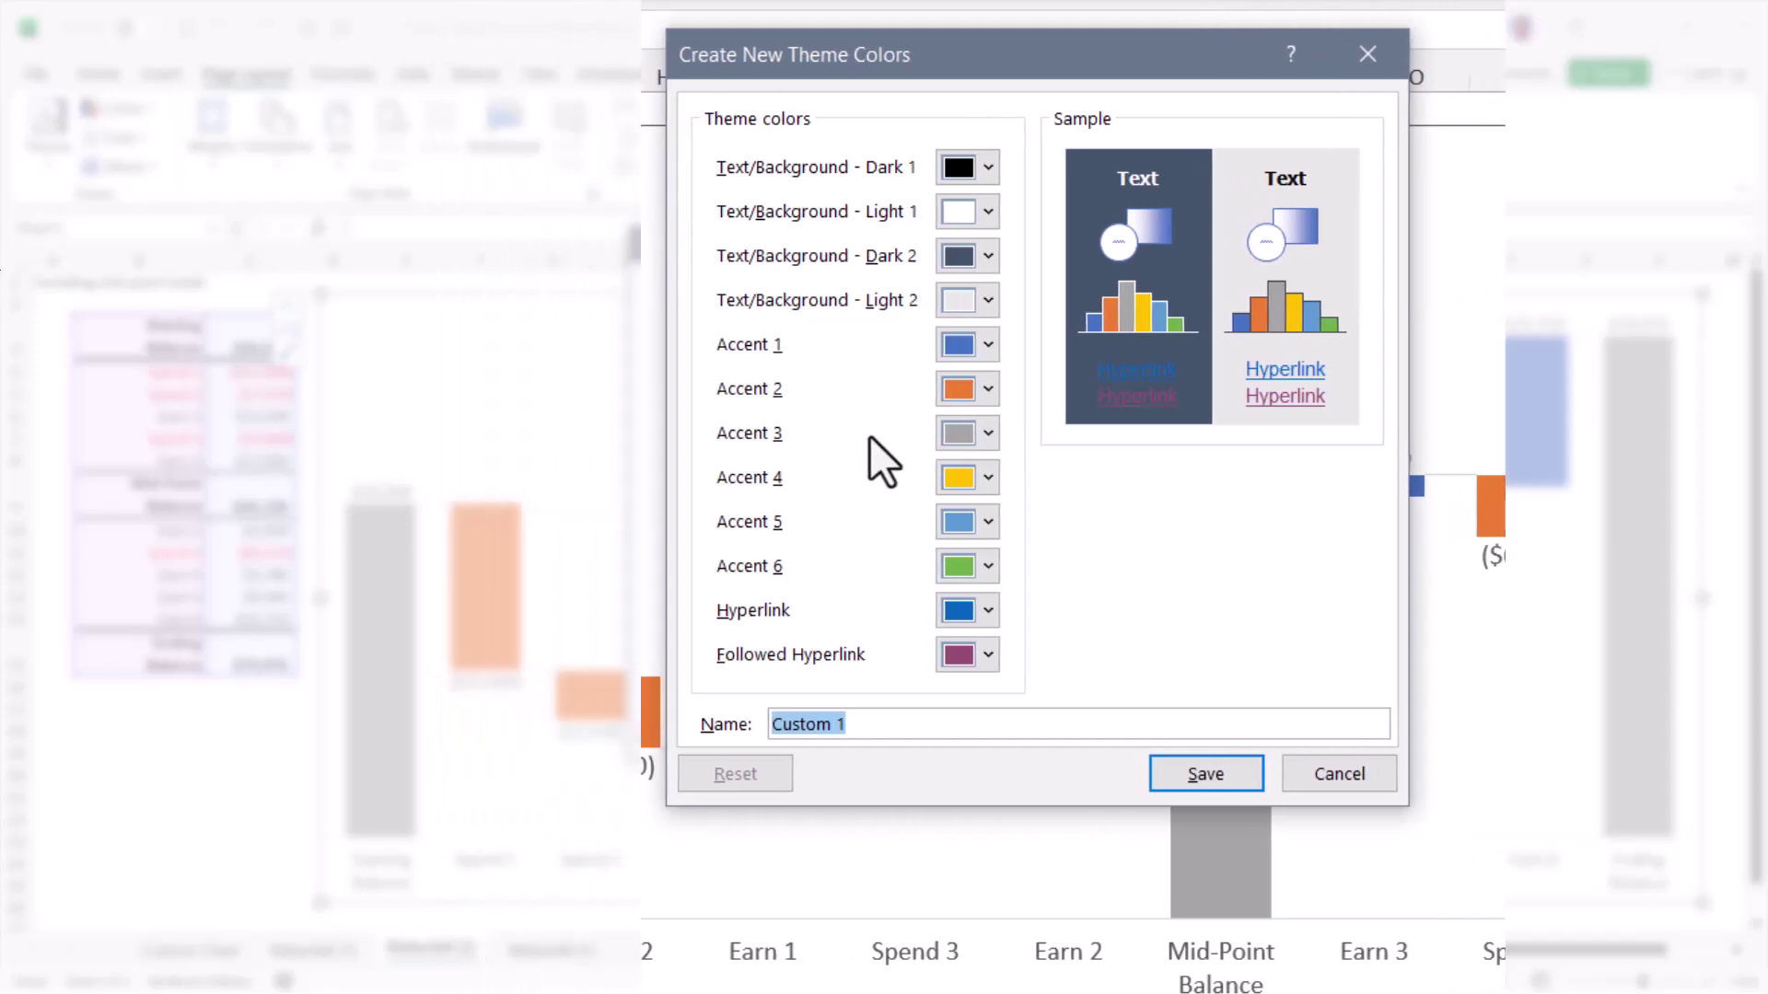
- Set Accent 1 green, Accent 2 dark red, Accent 3 dark gray, and save as 'My Waterfall Colors'
click(795, 344)
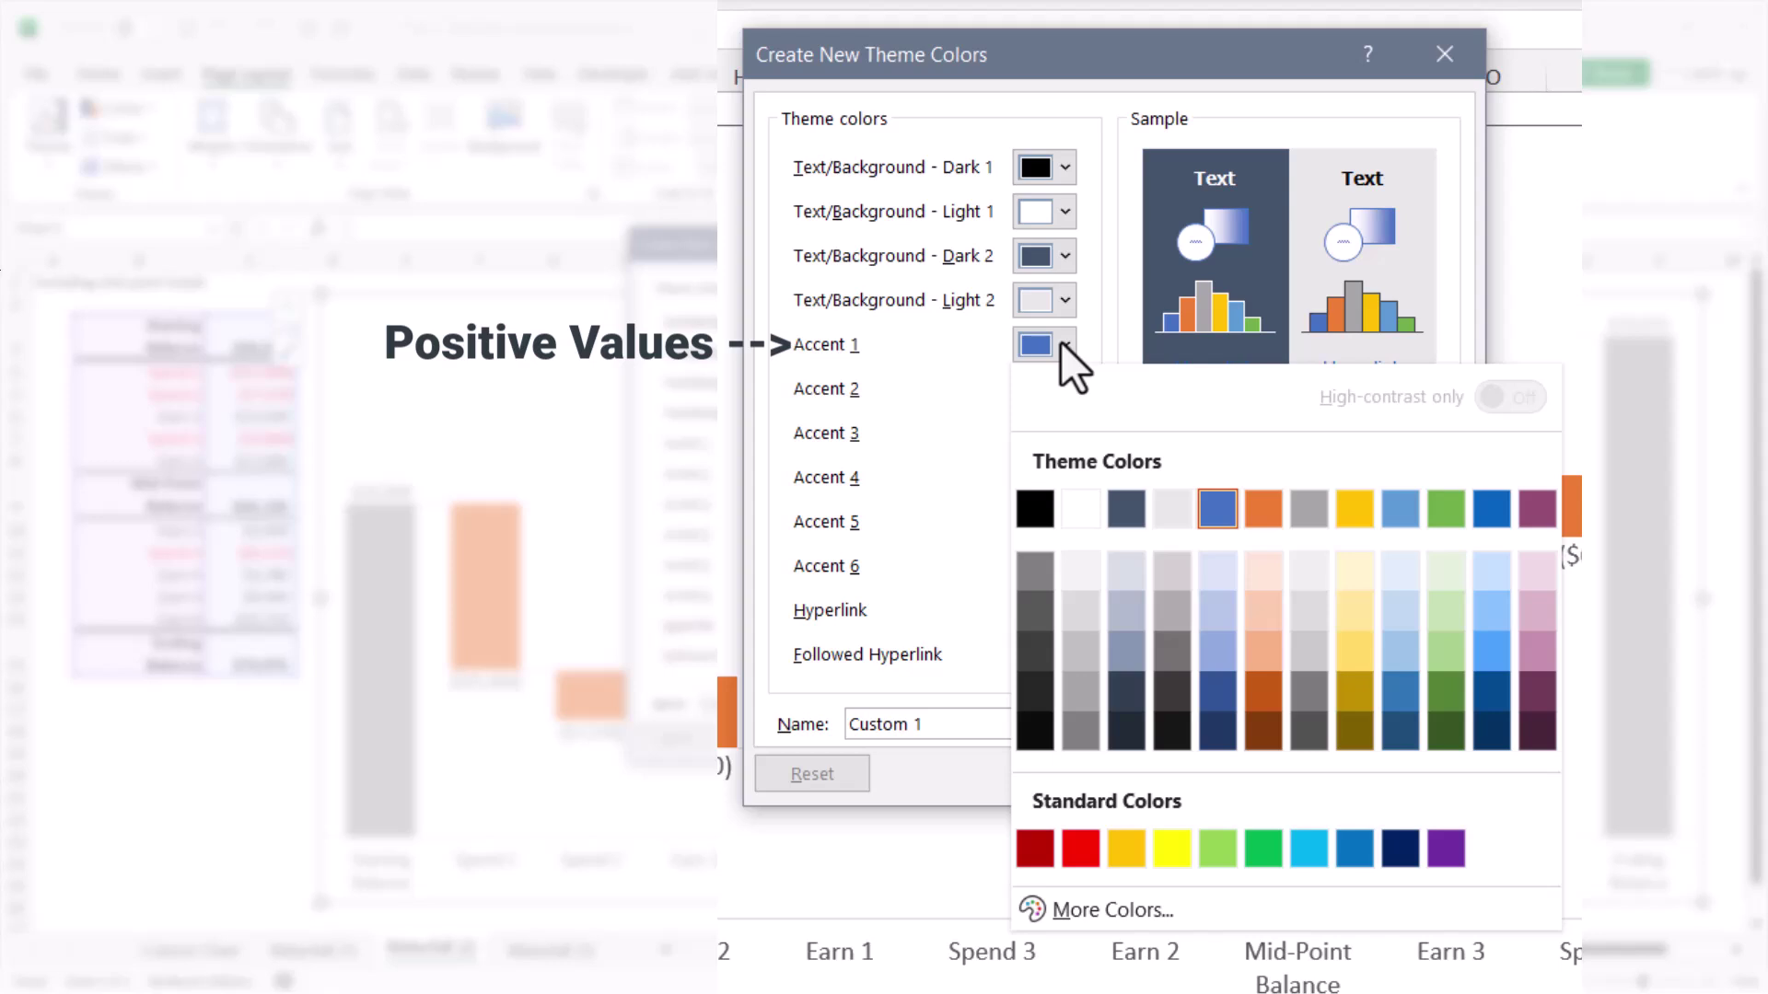
click(1263, 849)
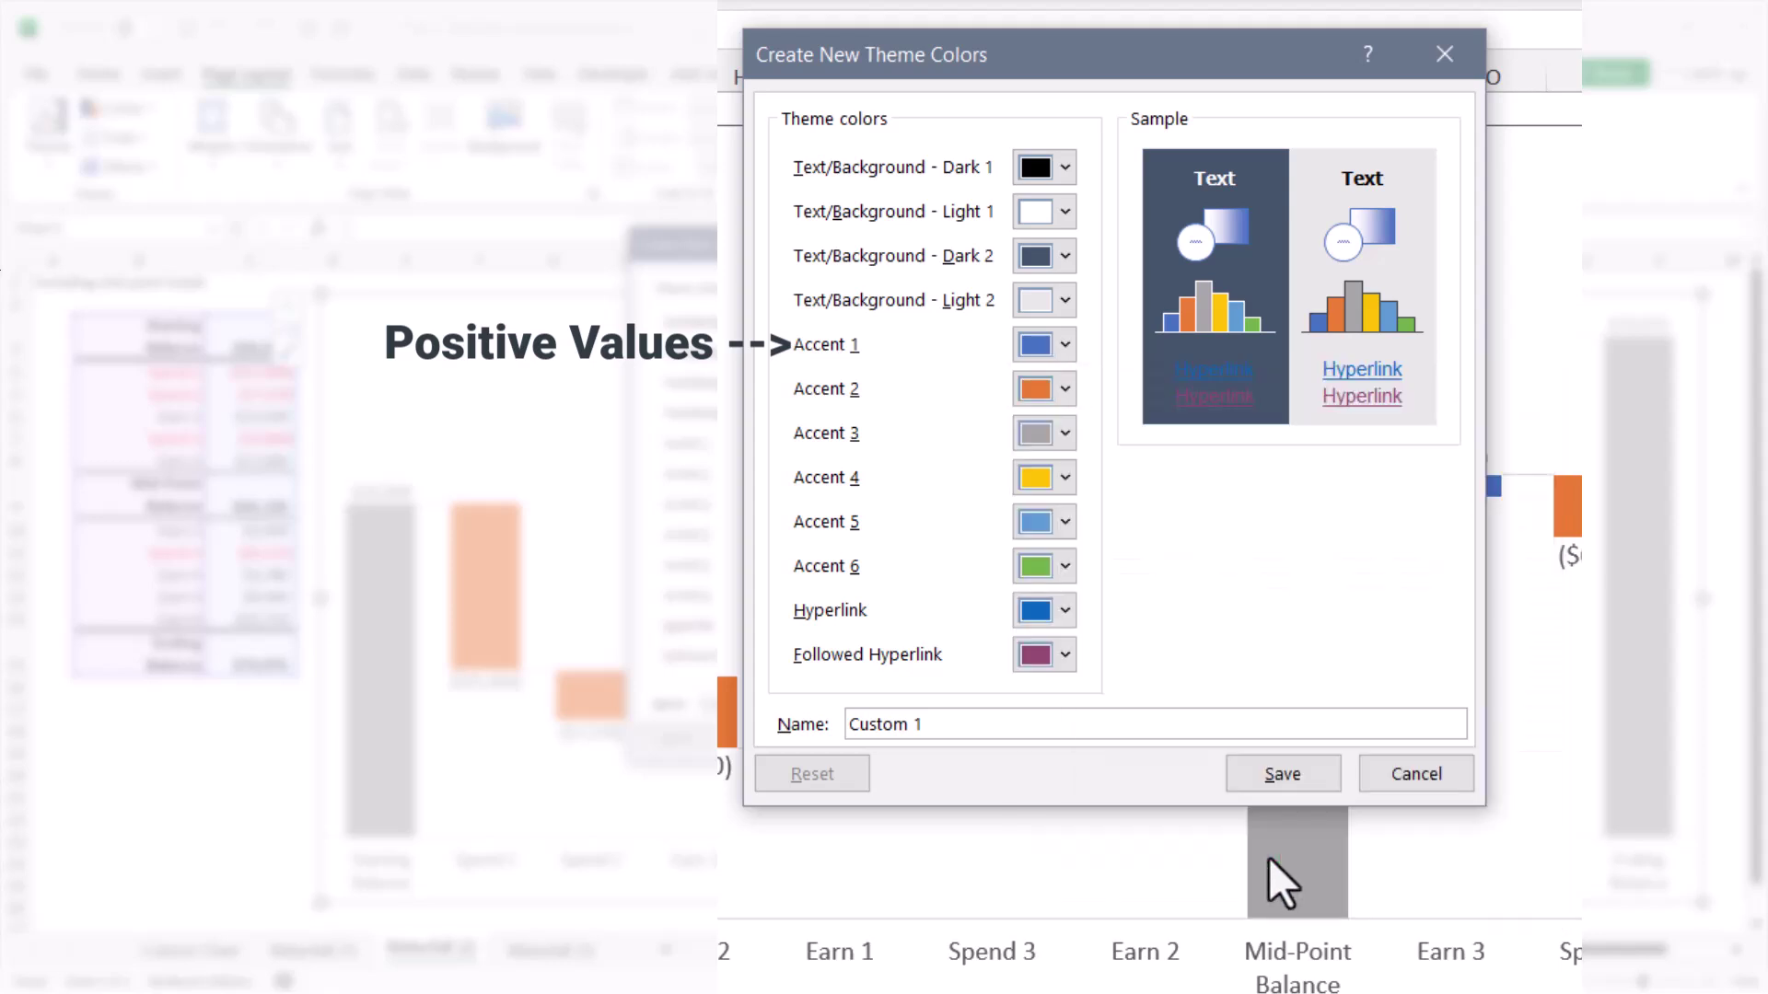
click(1063, 387)
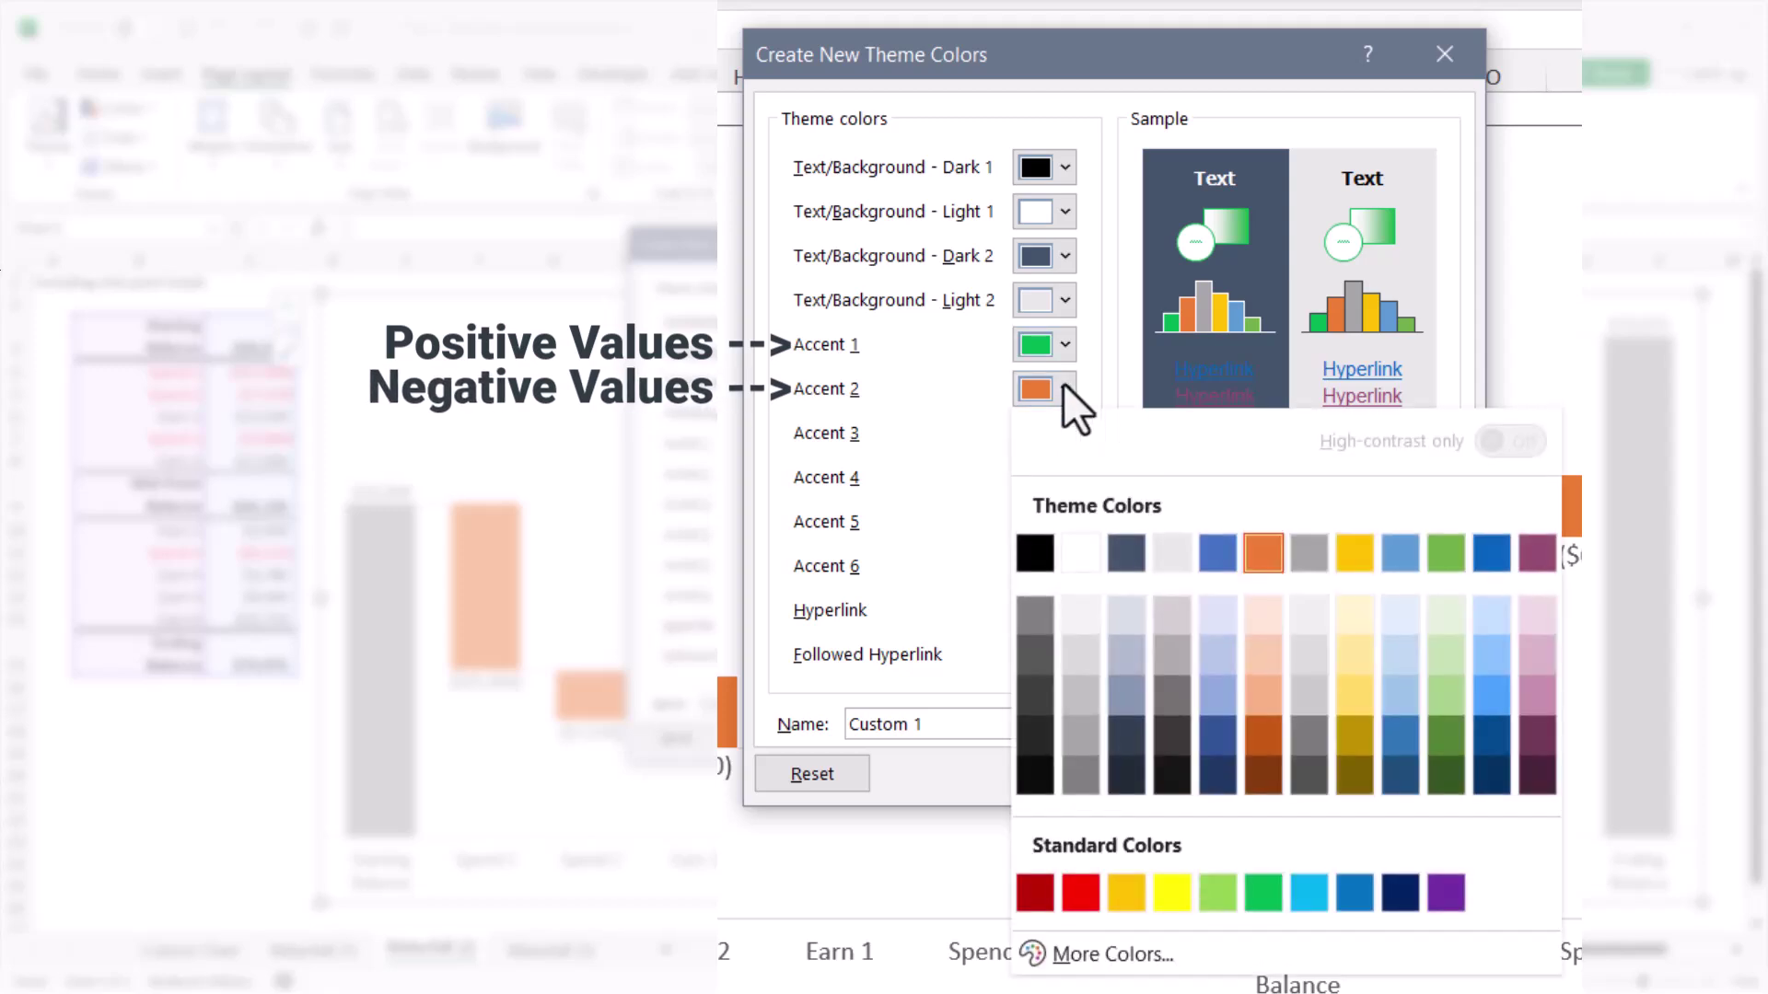
click(1026, 893)
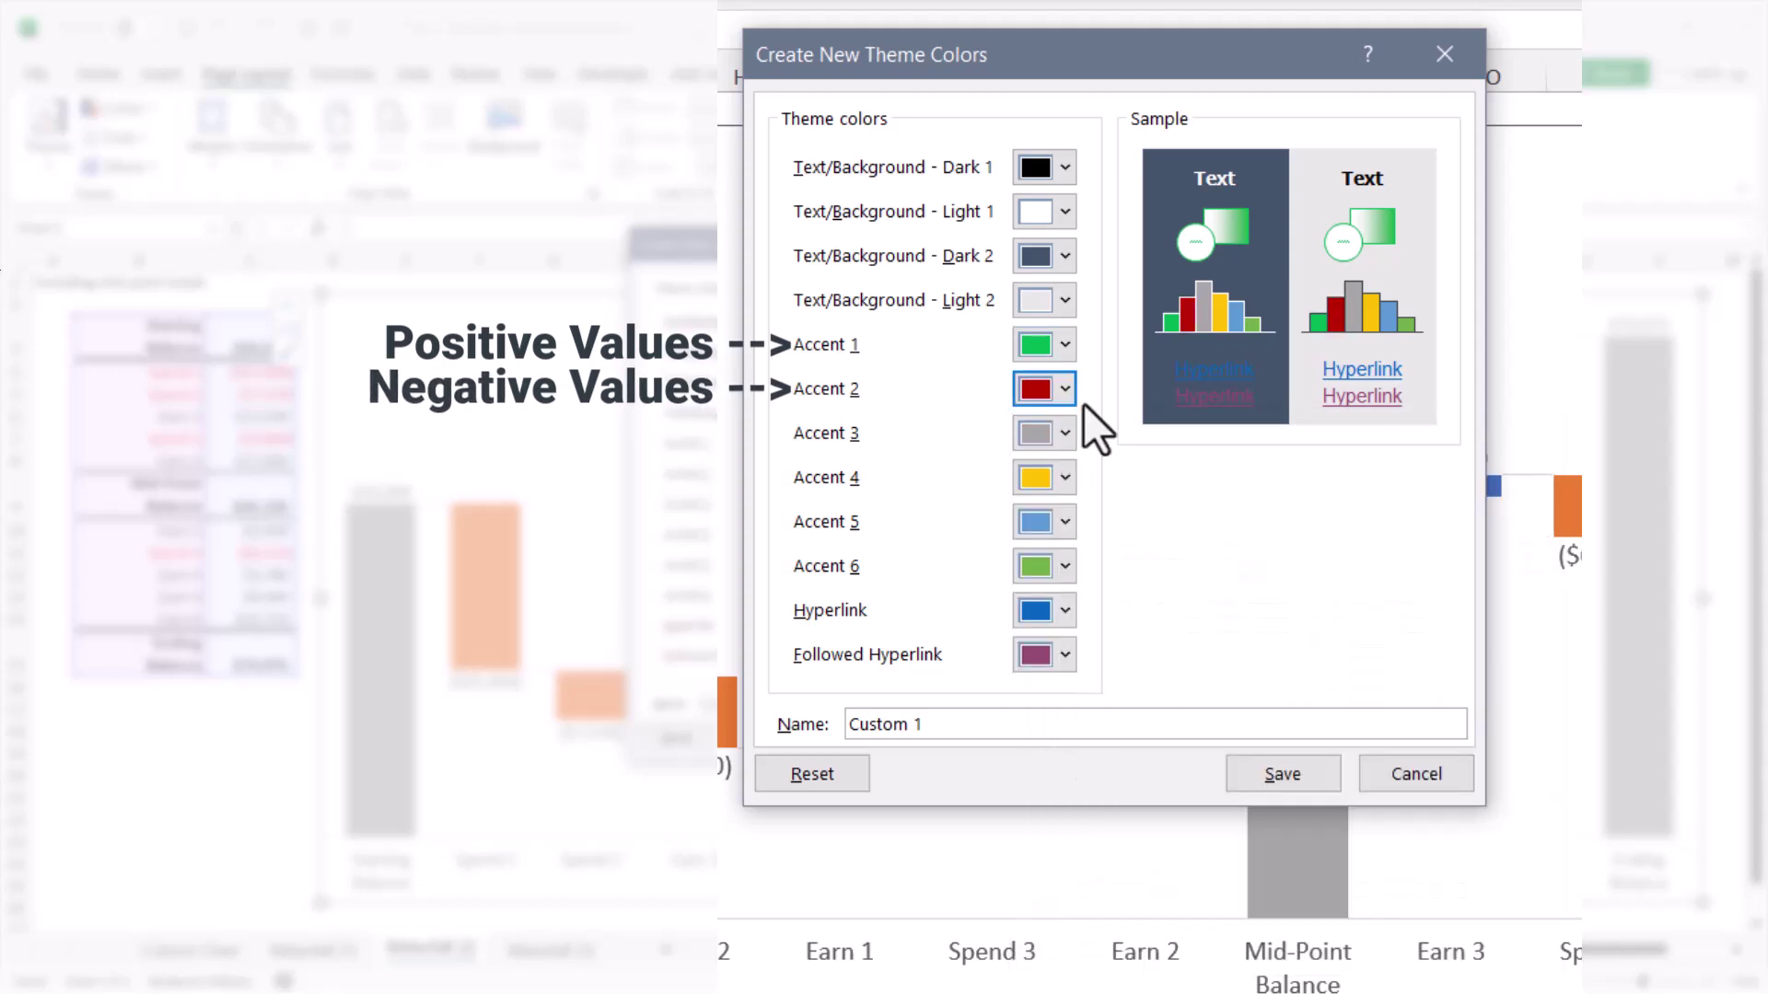
click(1055, 433)
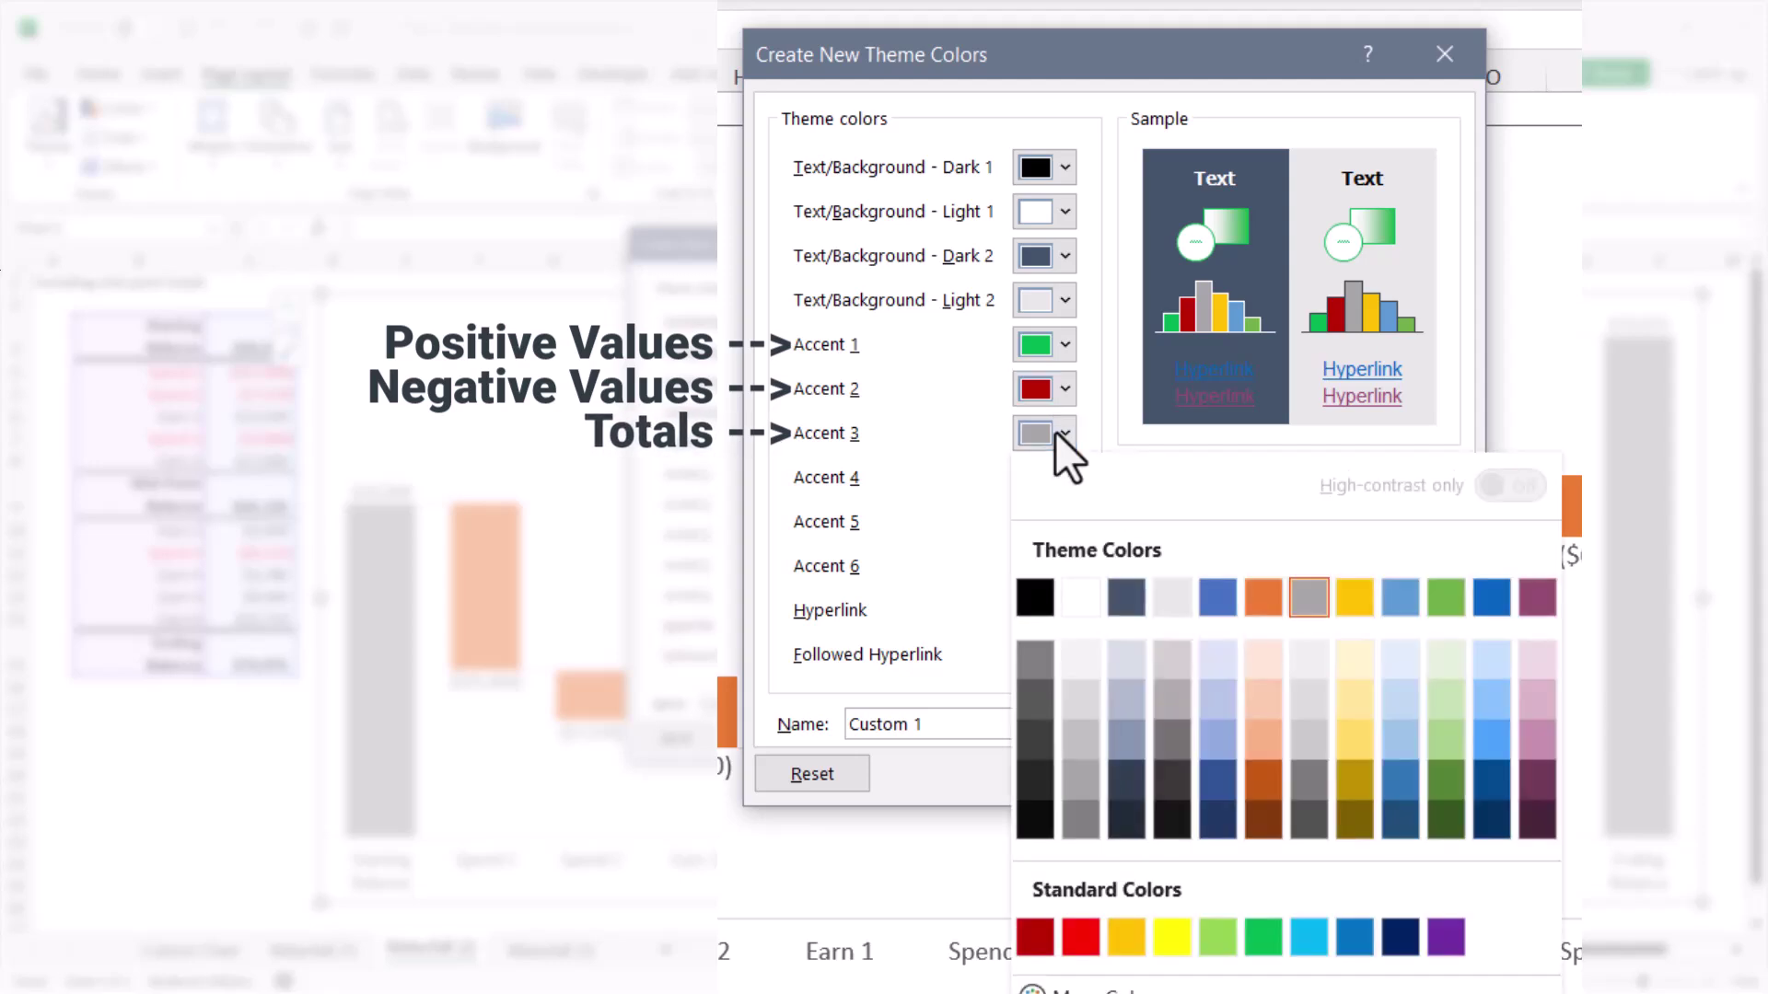
click(1033, 660)
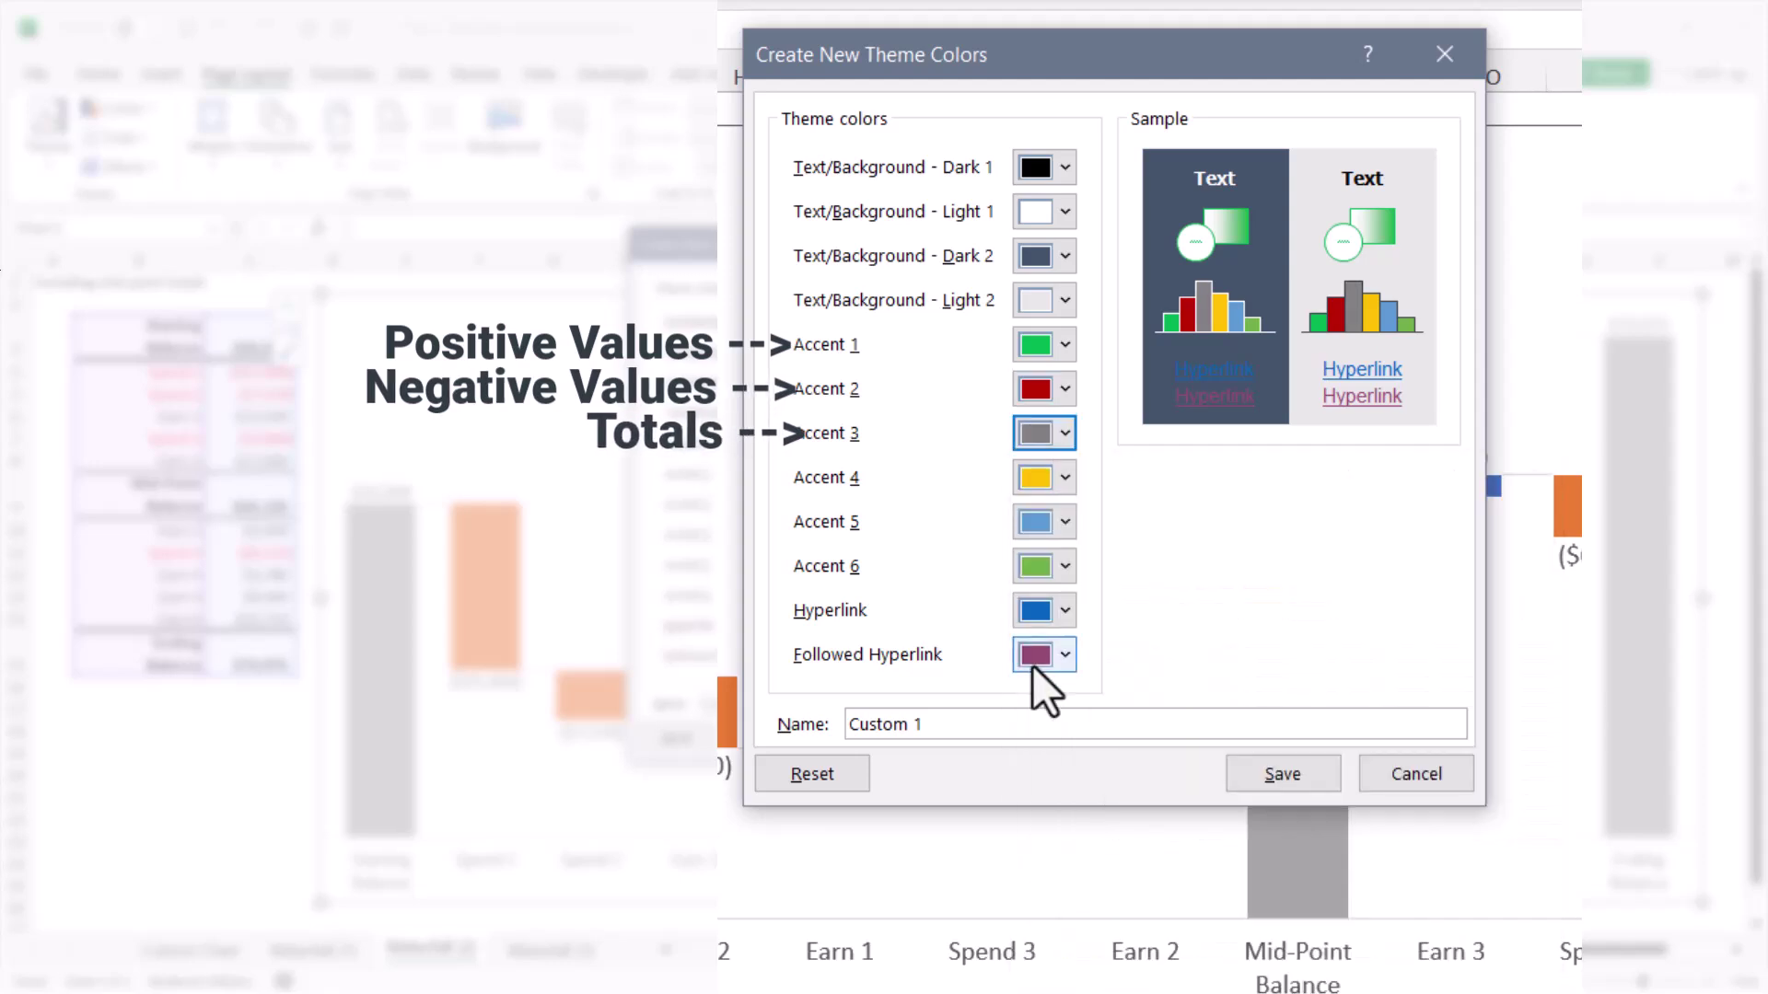
triple_click(907, 728)
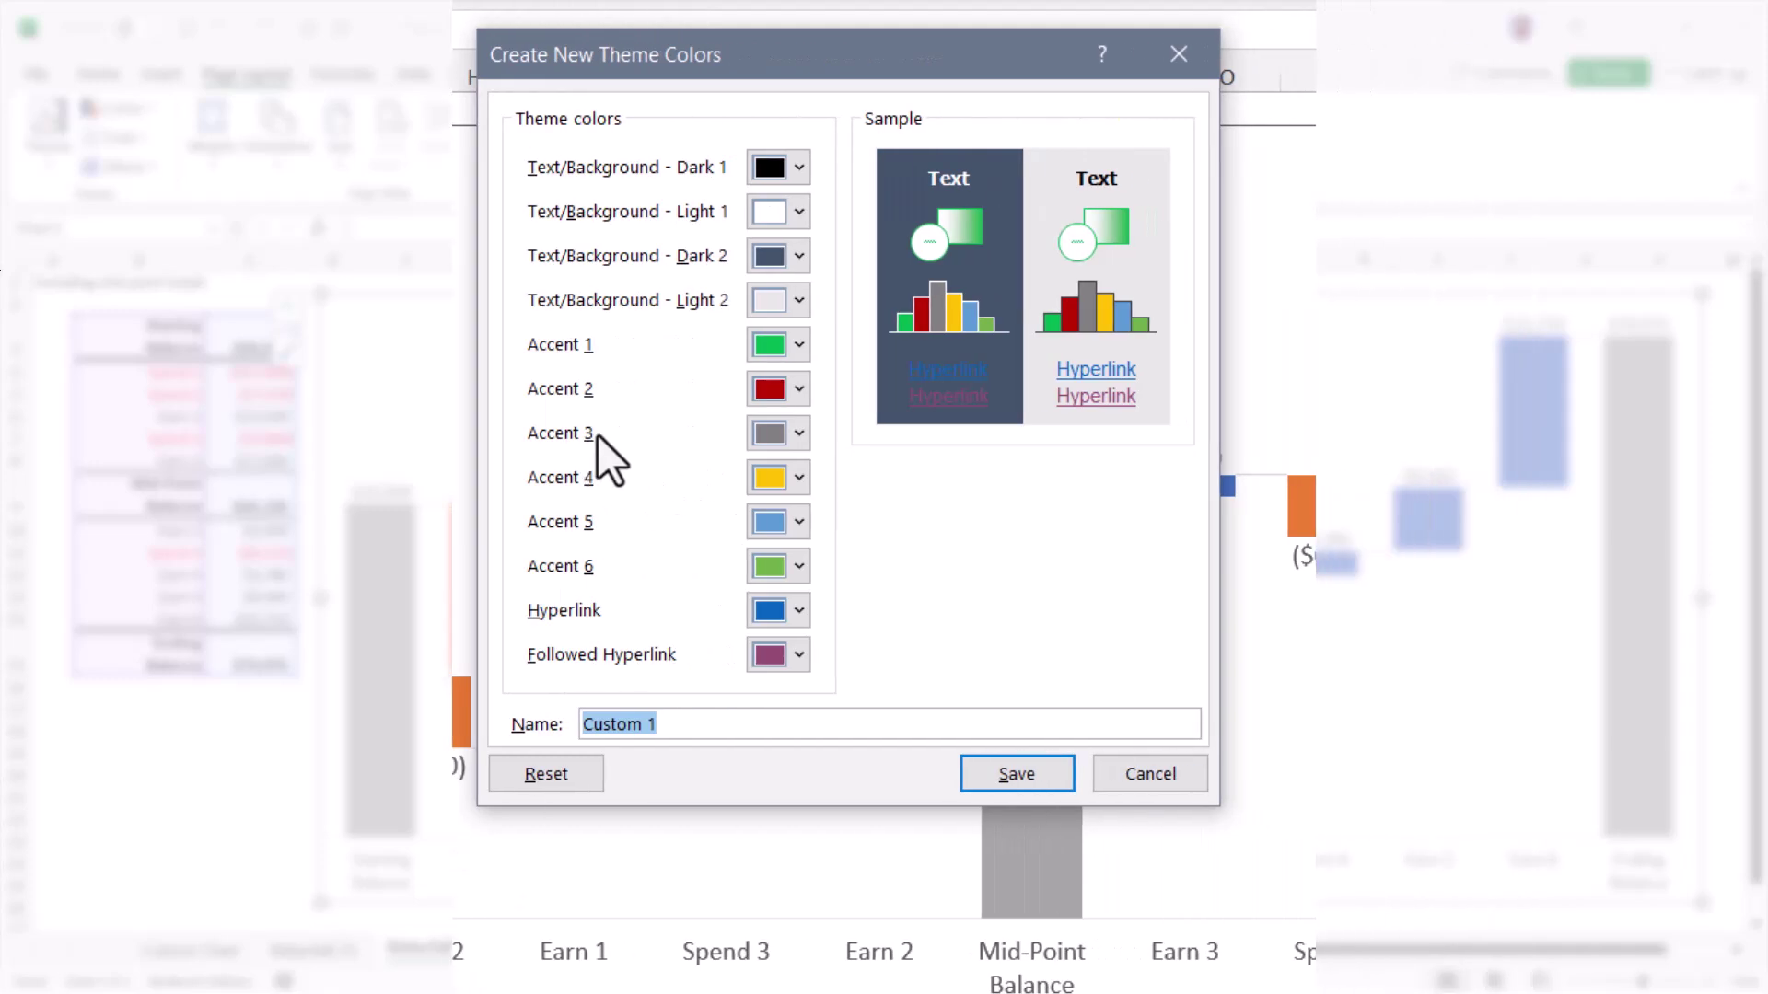
text(My Waterf)
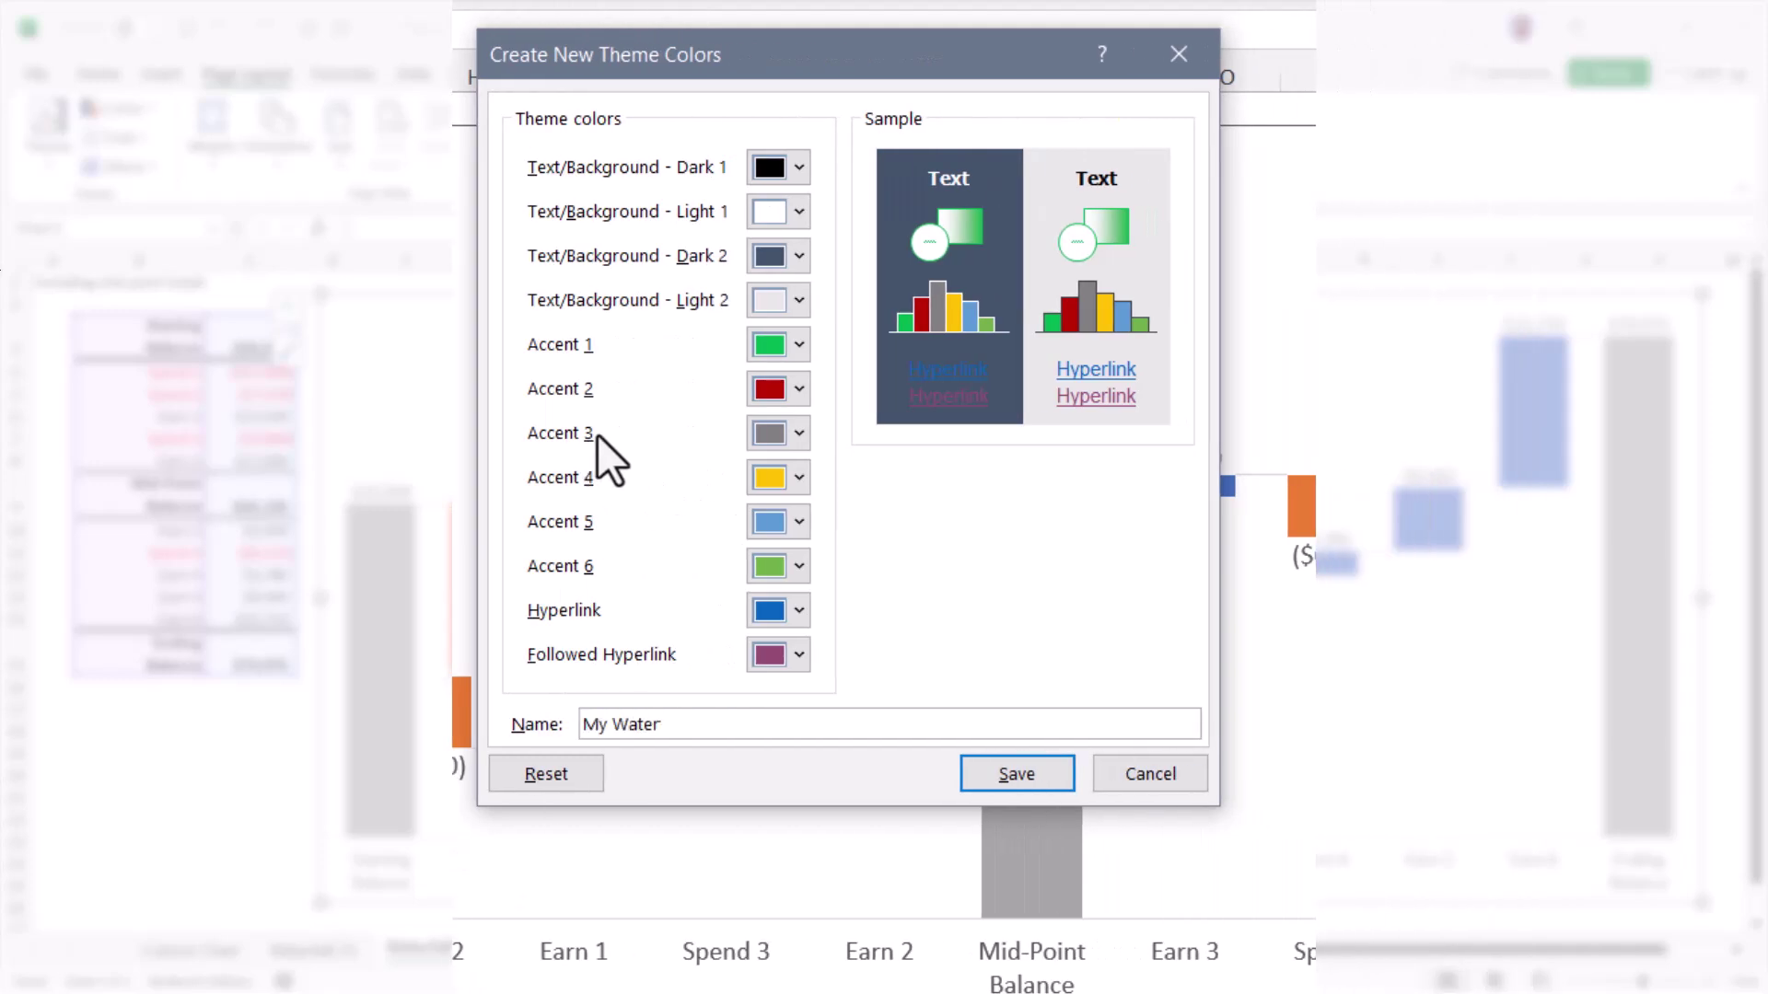
text(all Colors)
click(983, 776)
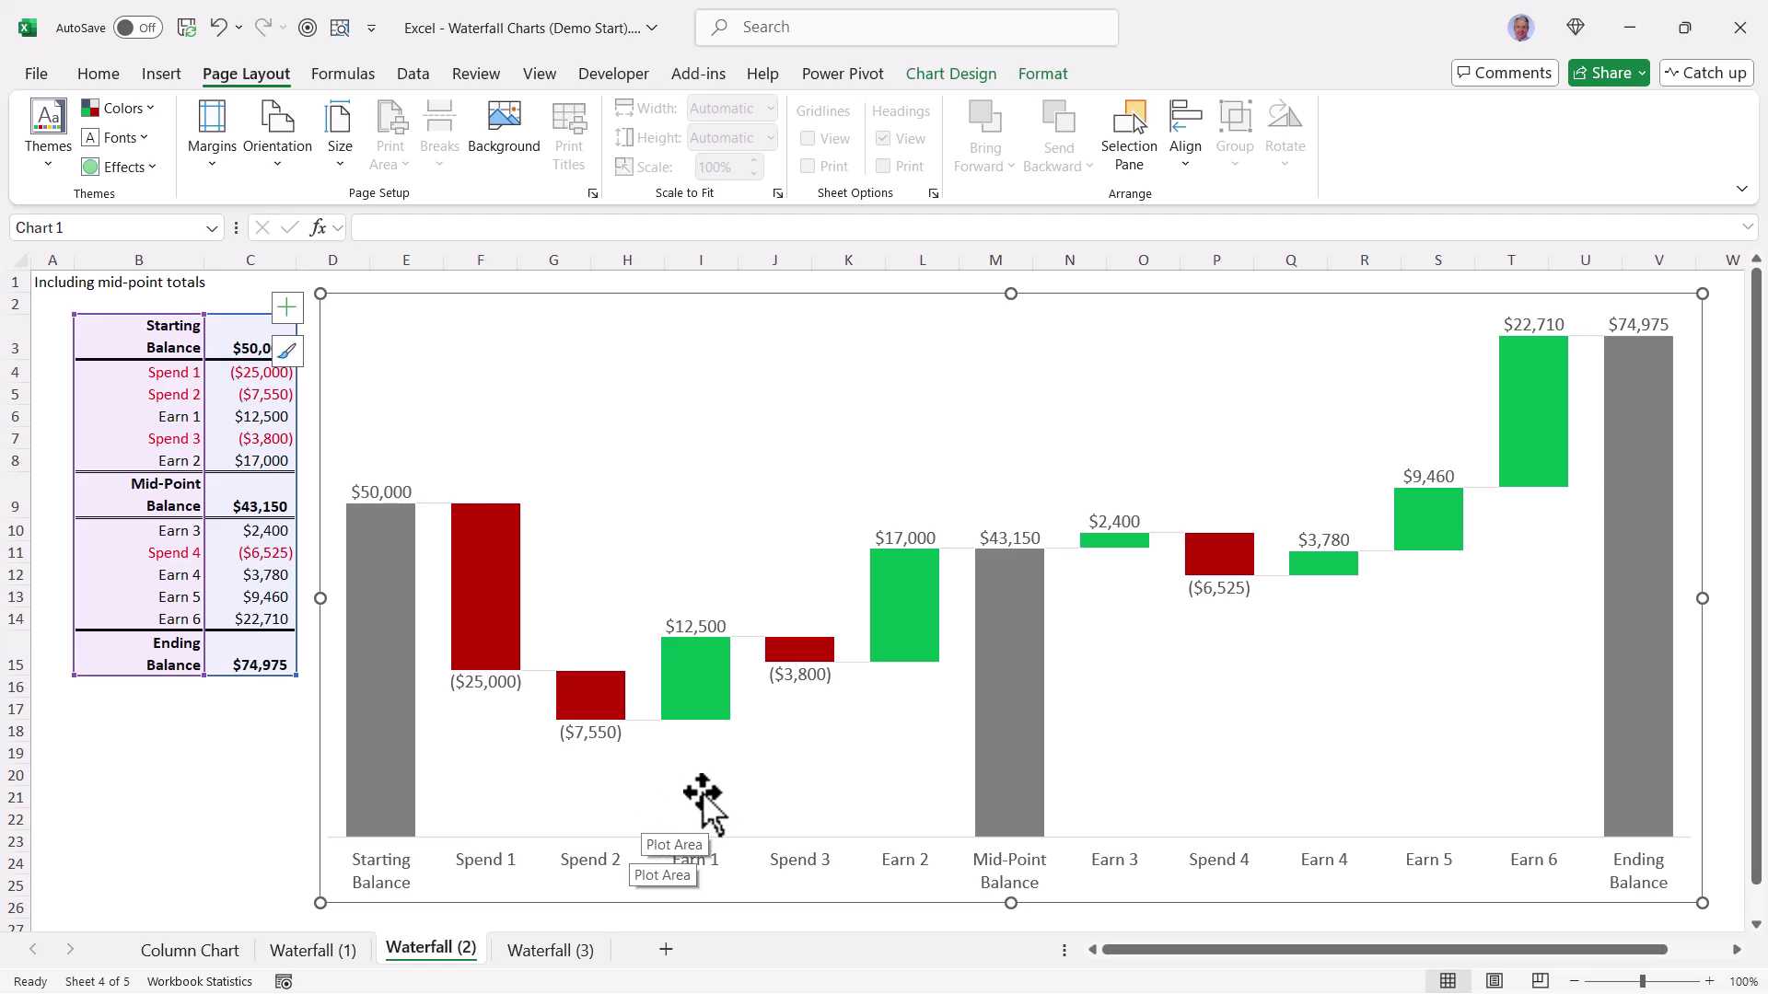
click(92, 109)
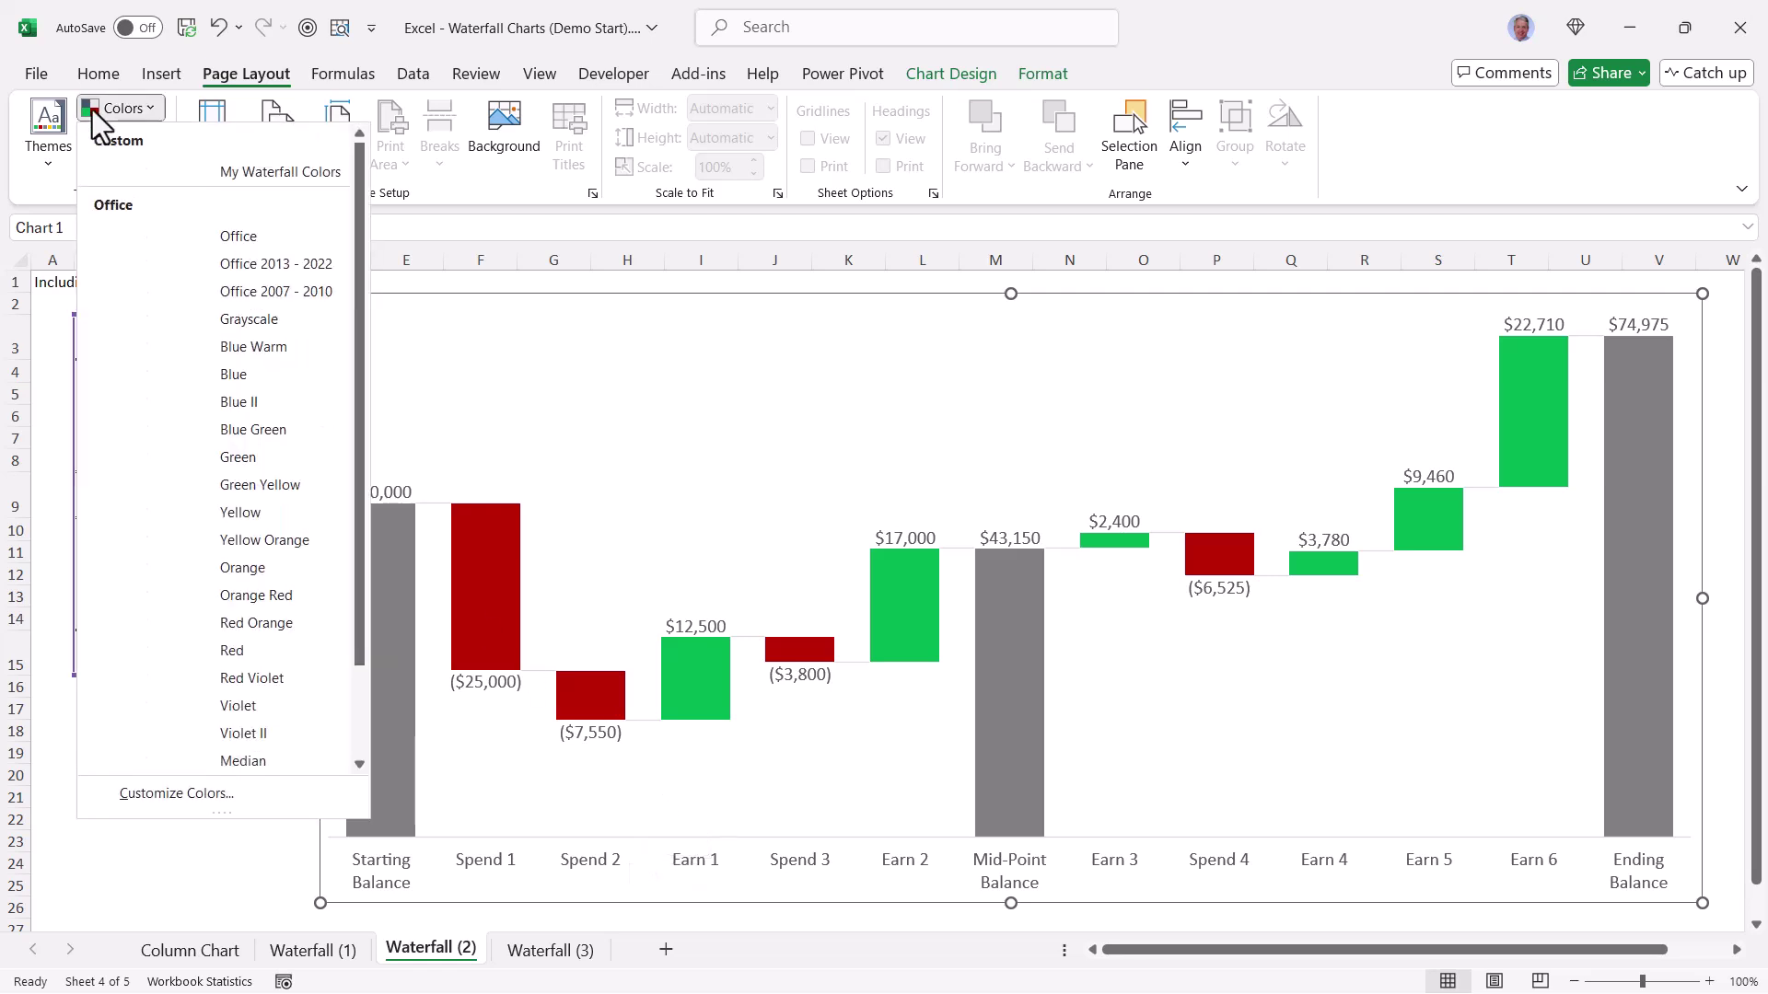
right_click(236, 168)
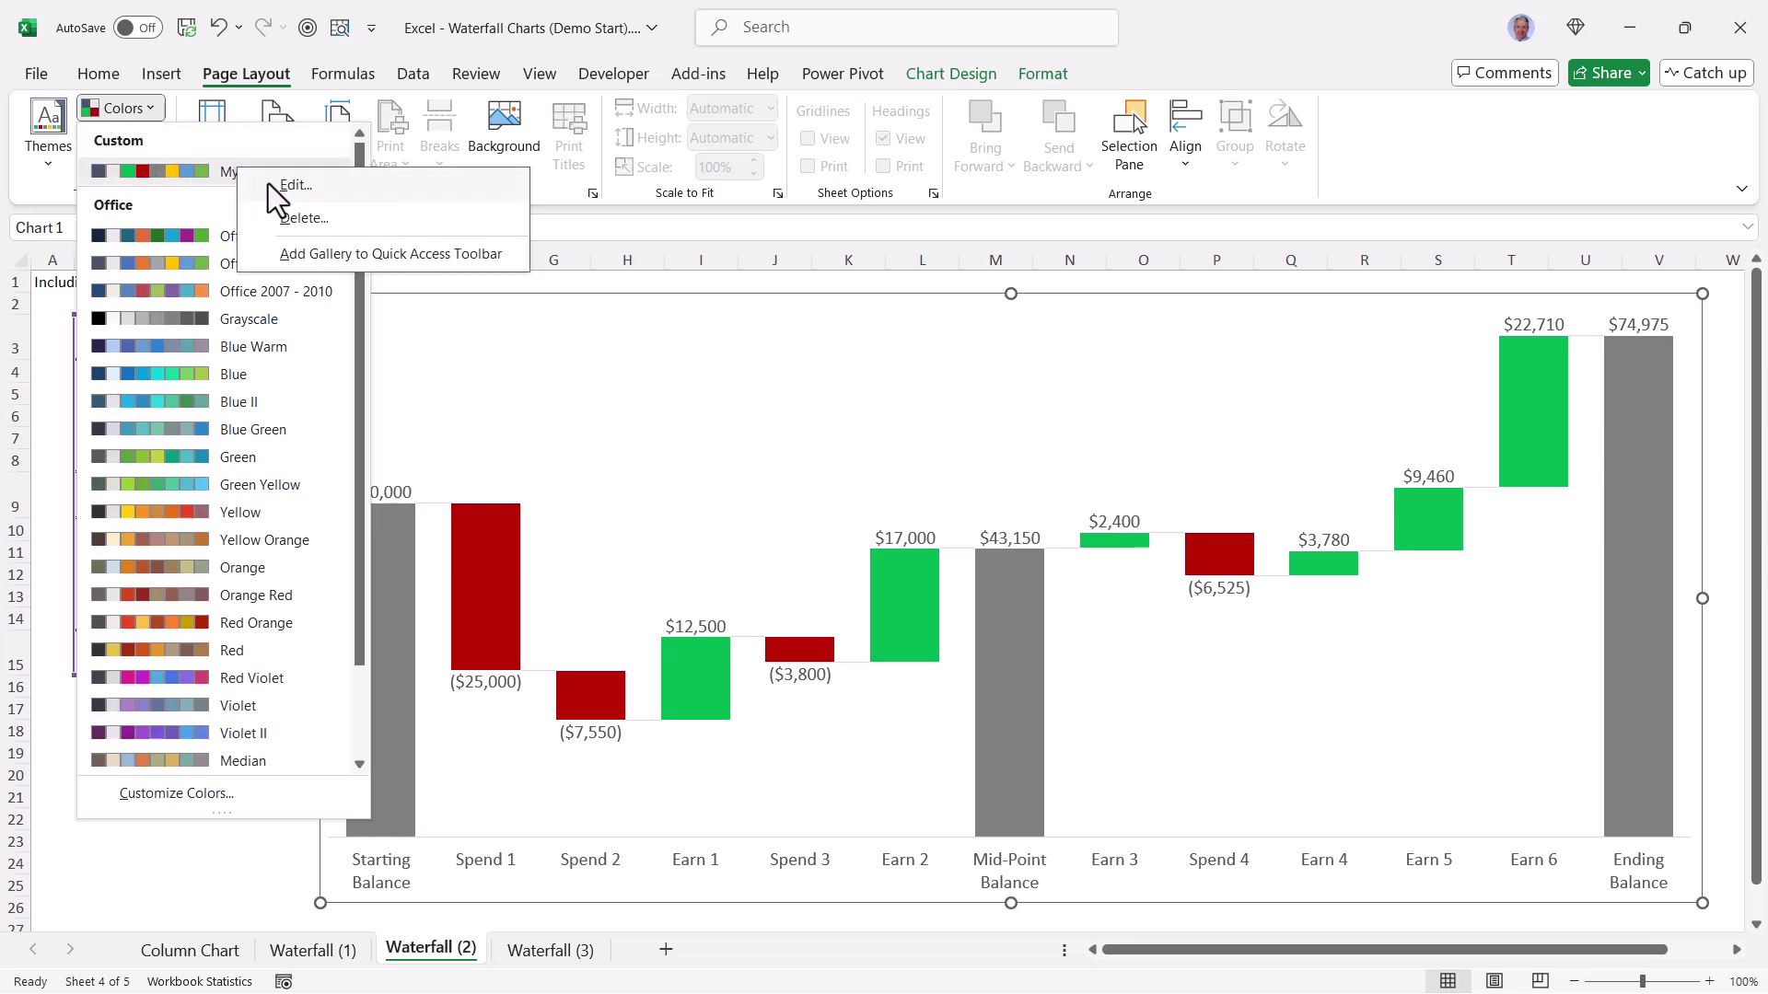
click(268, 185)
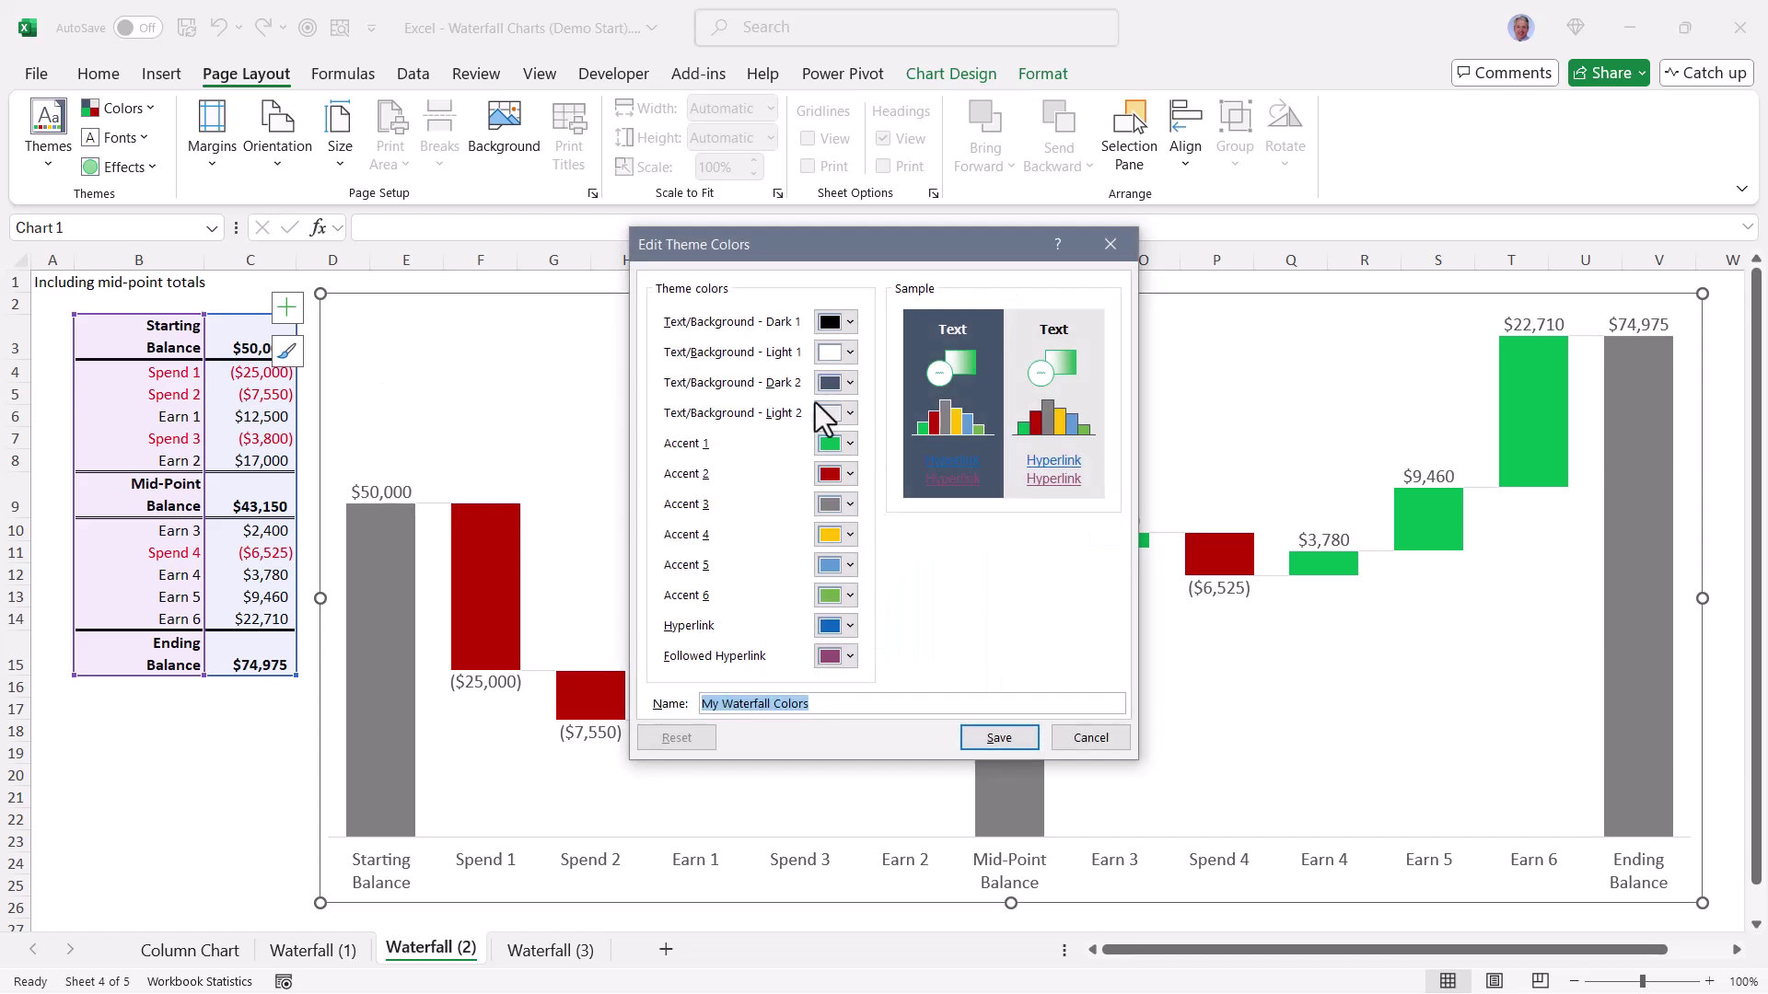
click(999, 738)
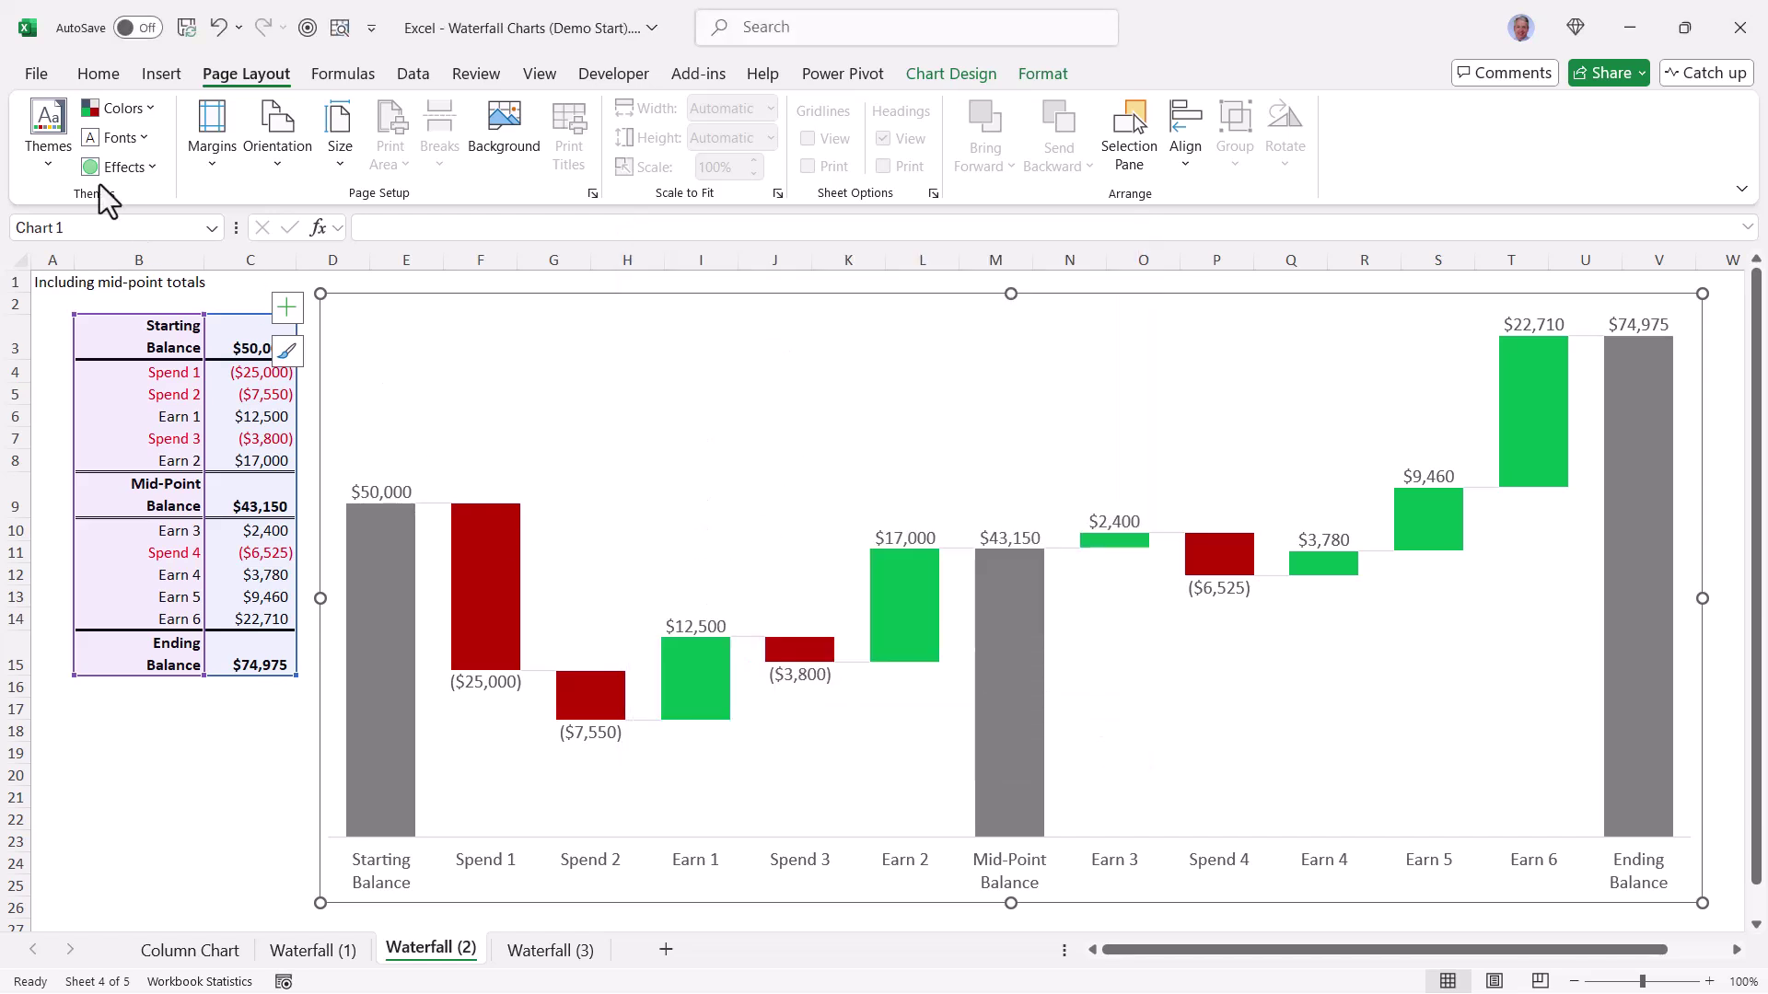
click(119, 108)
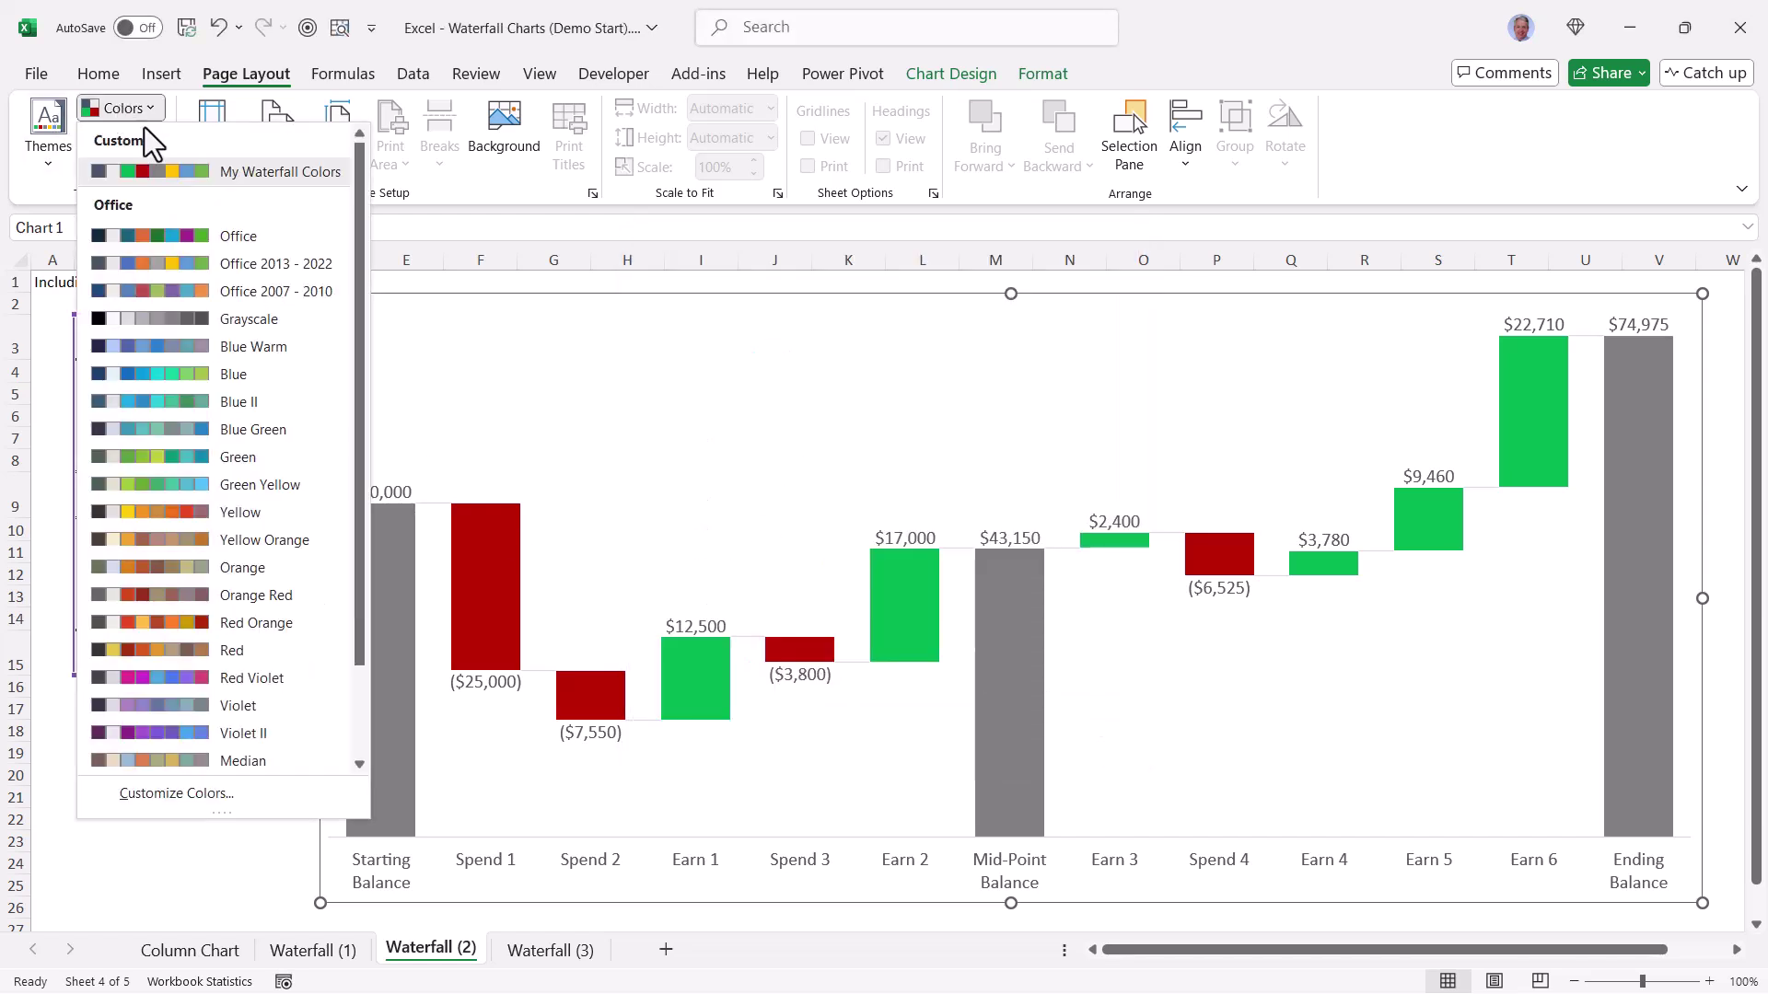
right_click(204, 173)
key(Escape)
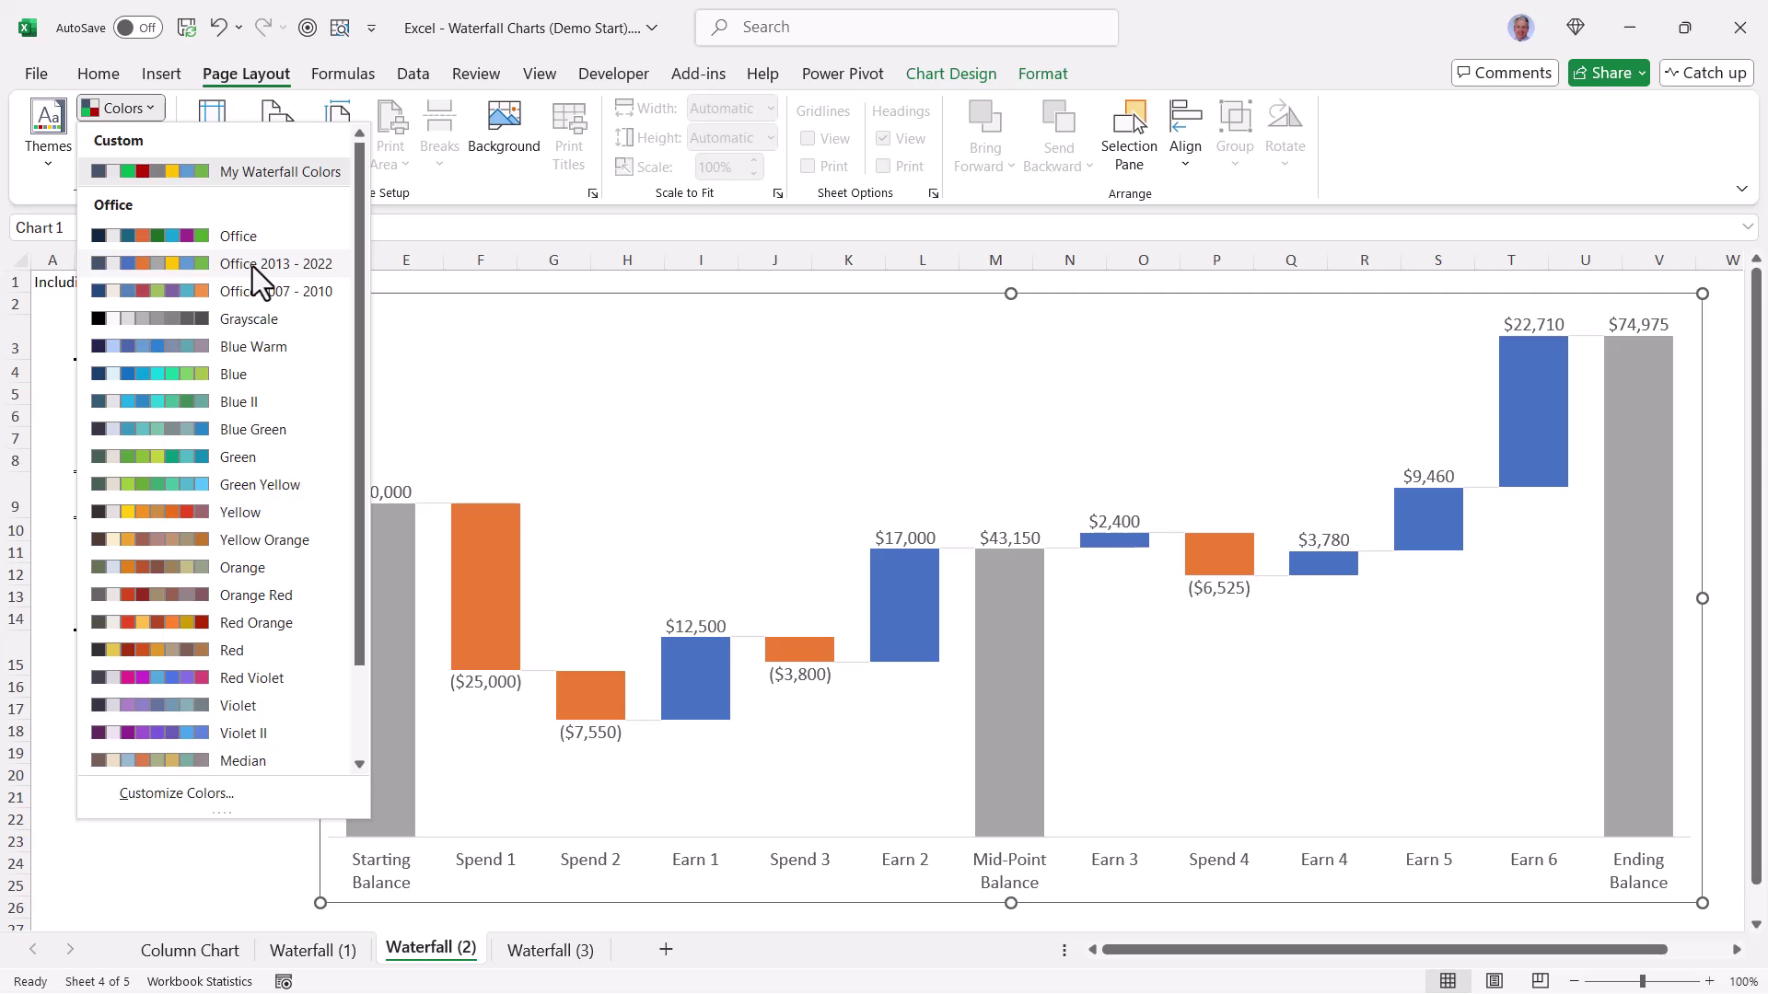
- Compare the Waterfall (3), (2) and (1) sheets, ending on Waterfall (3)
click(534, 954)
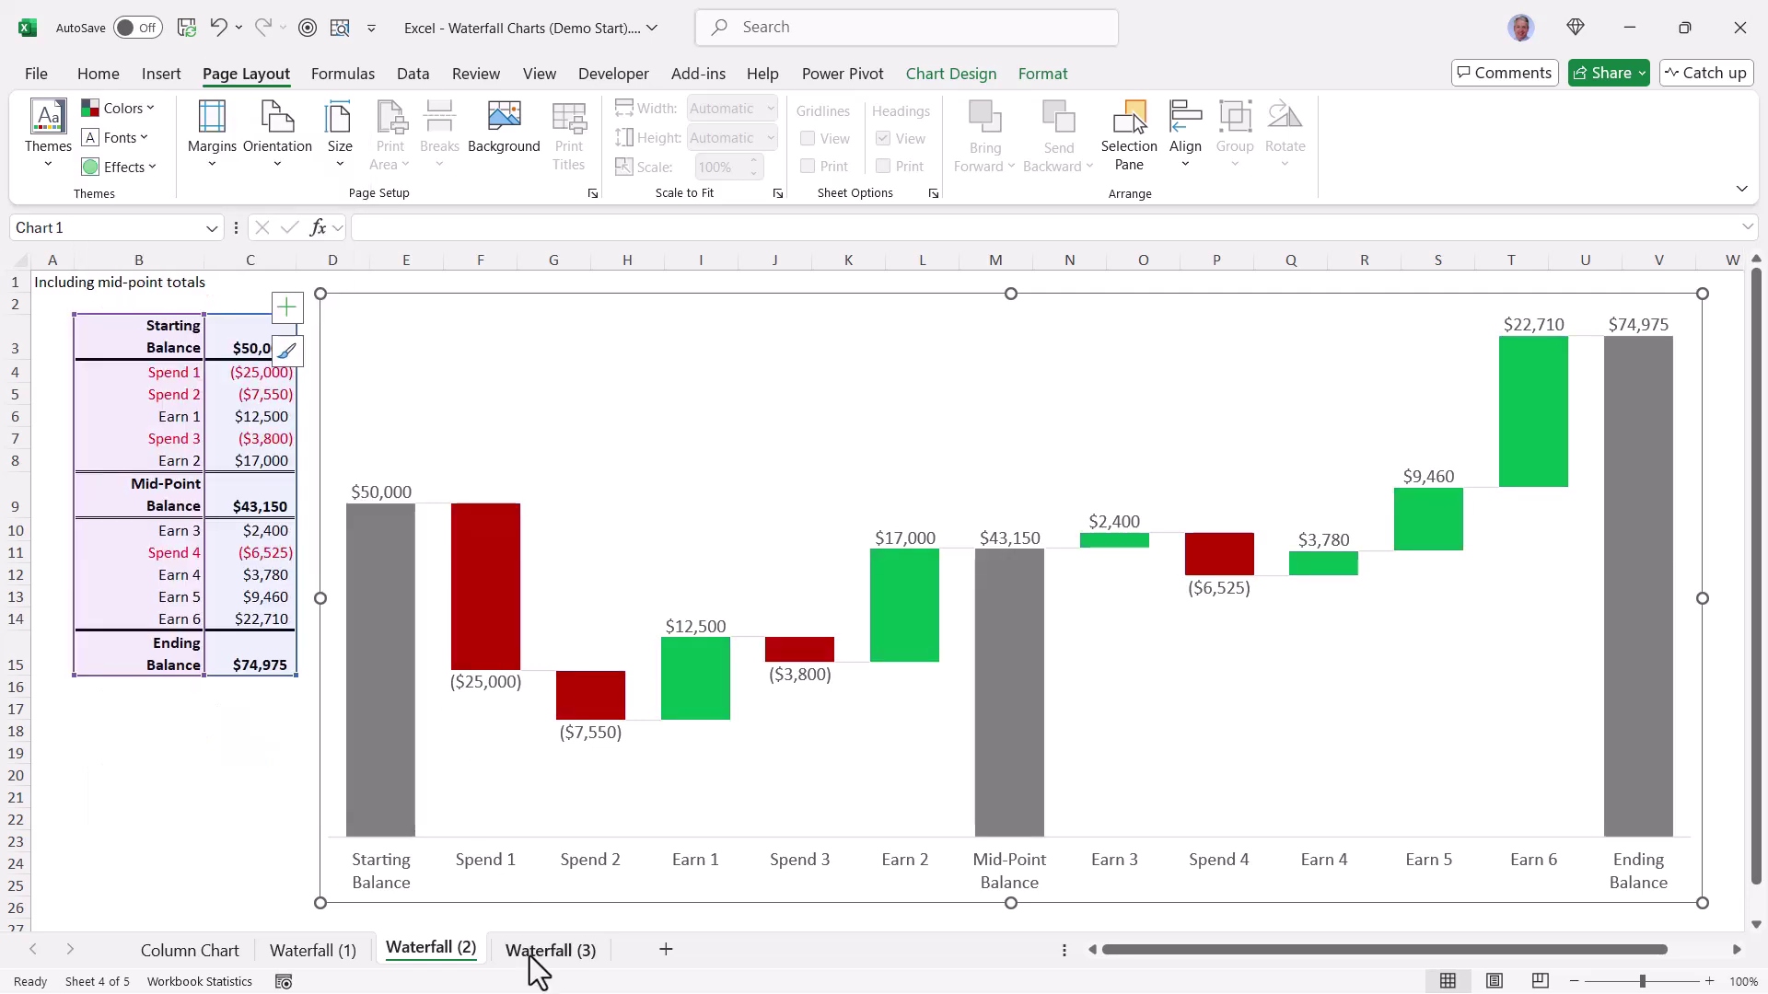
click(534, 954)
click(419, 951)
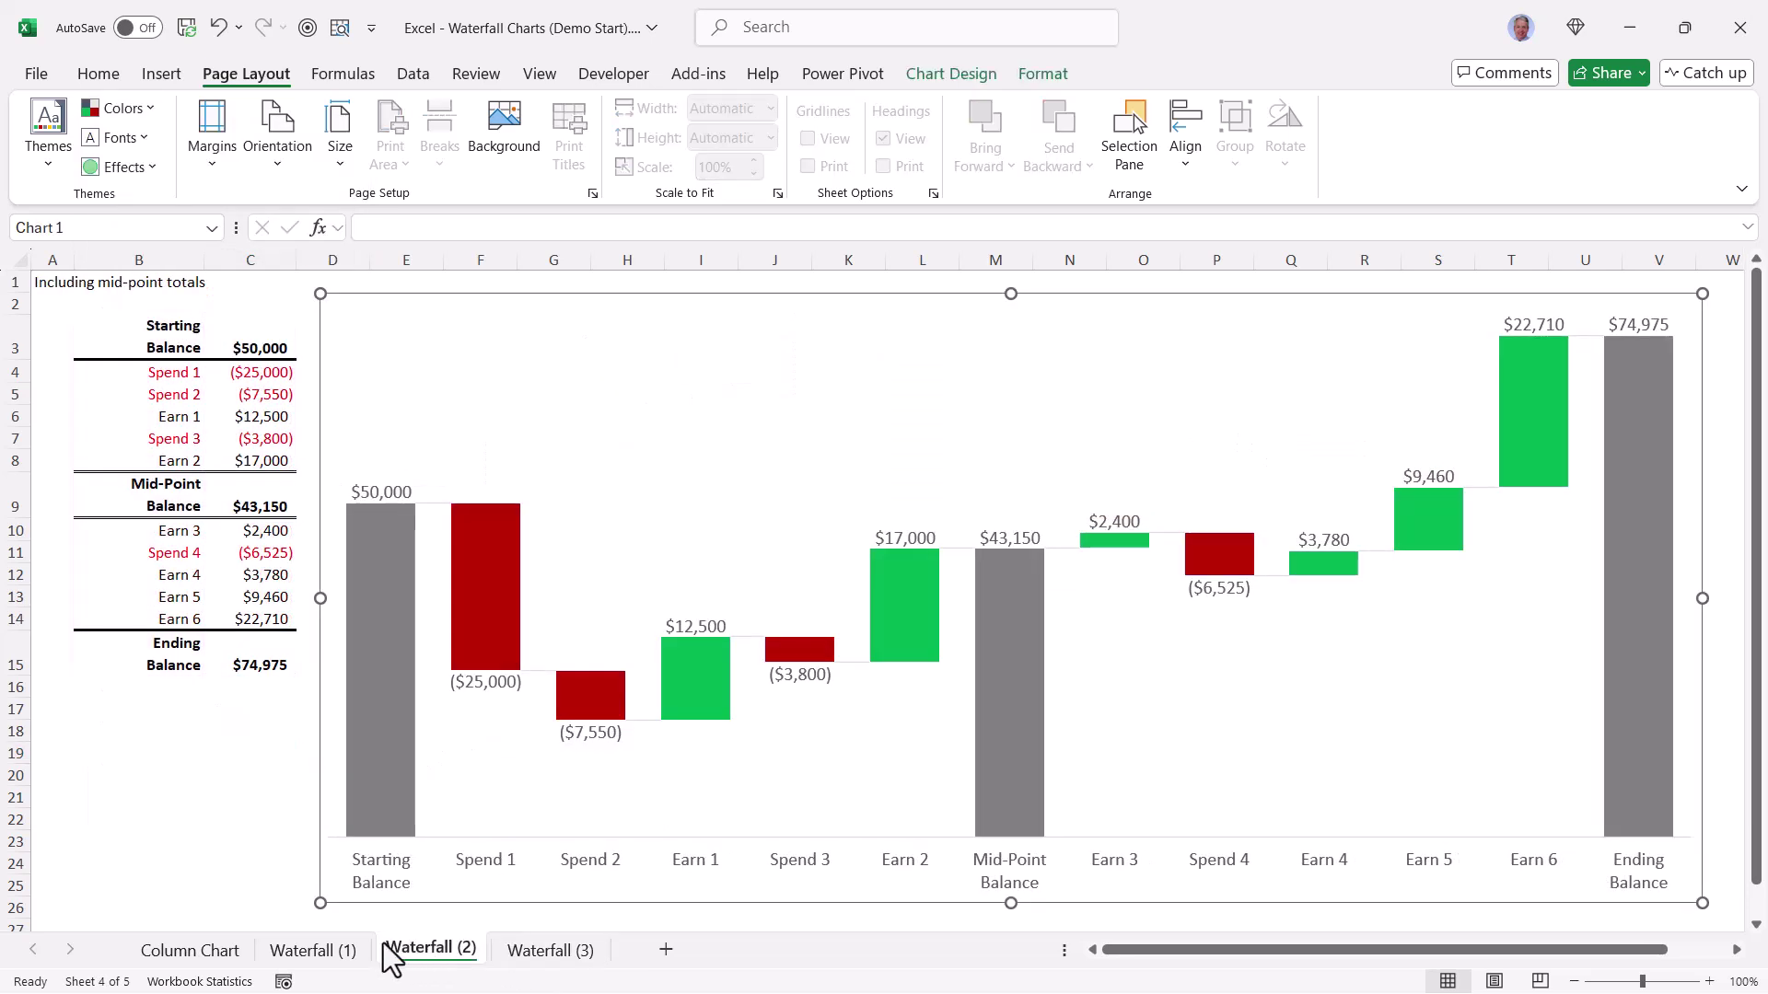
click(348, 951)
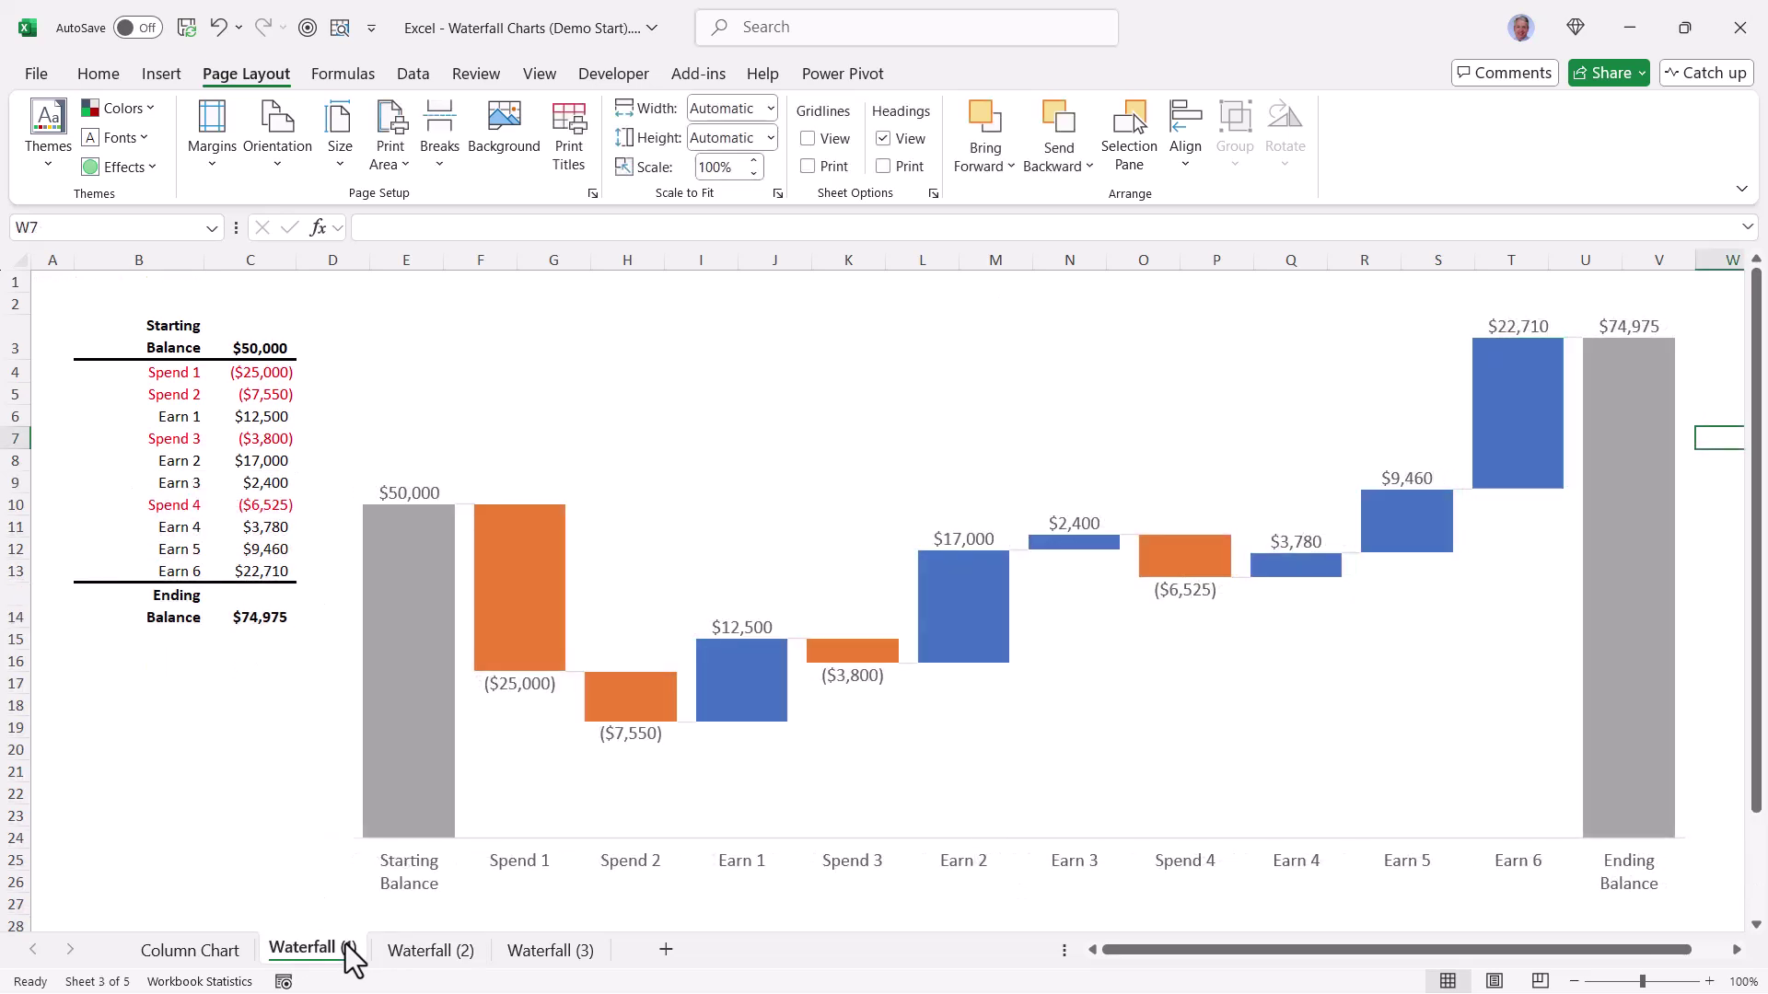
click(422, 953)
click(530, 956)
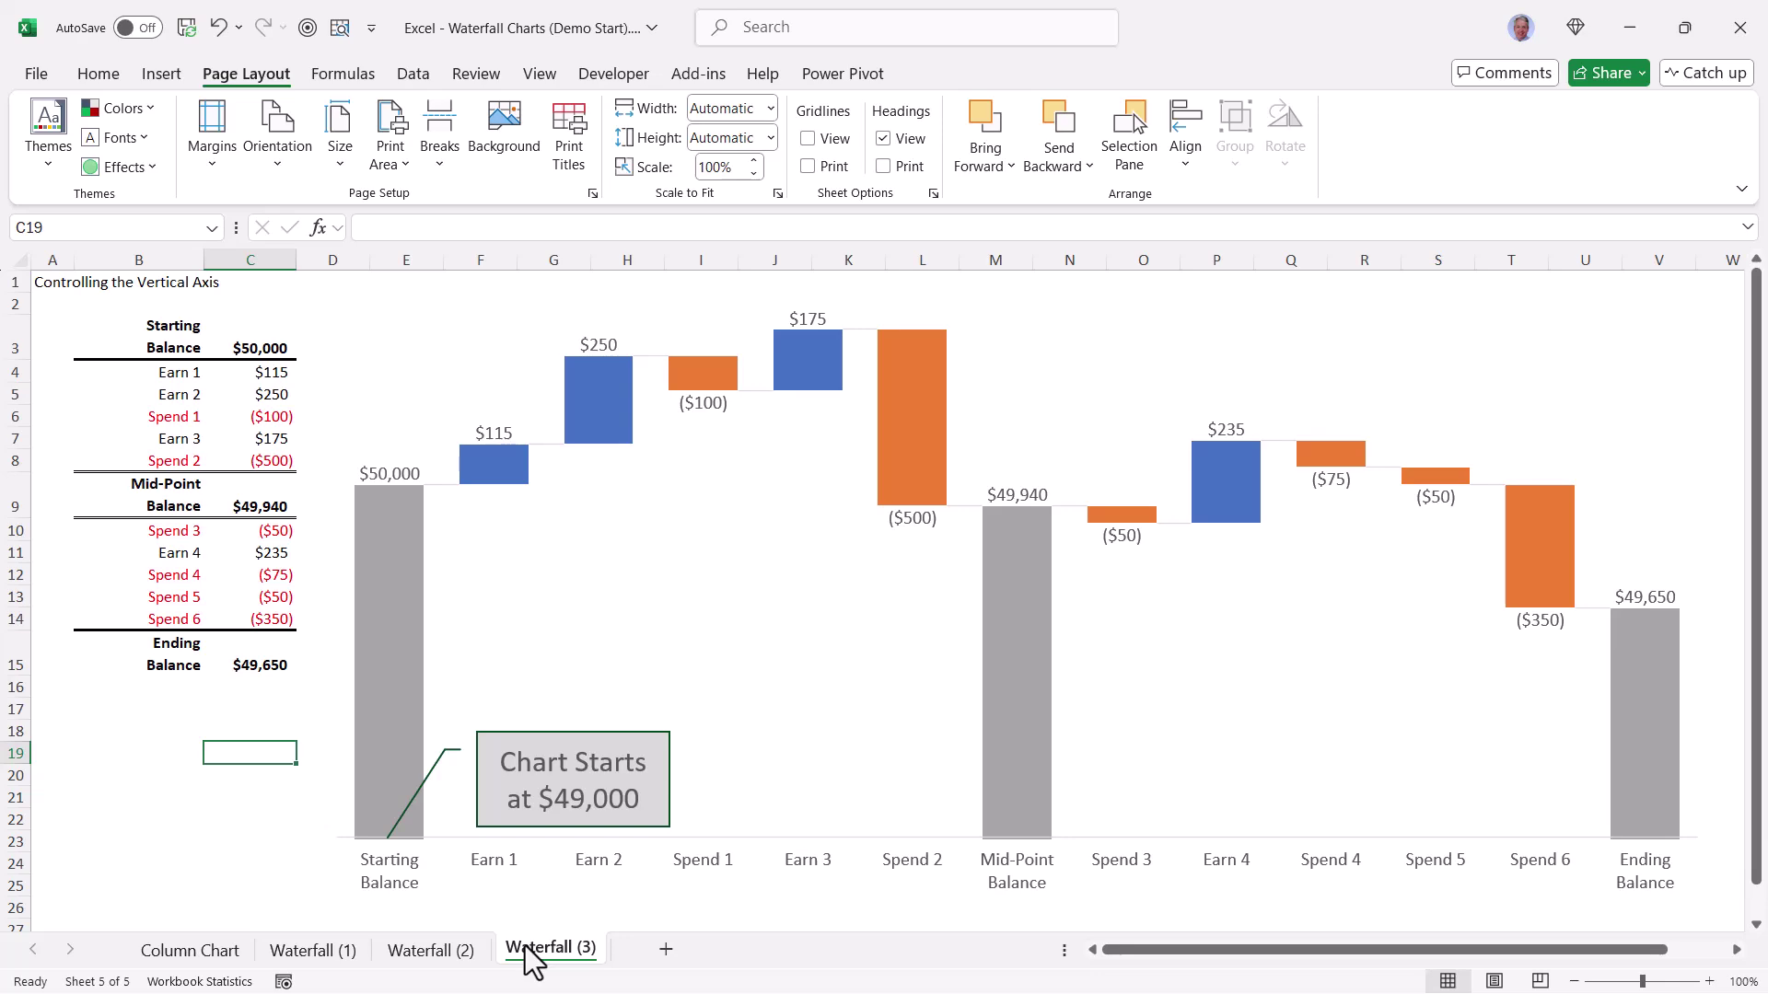